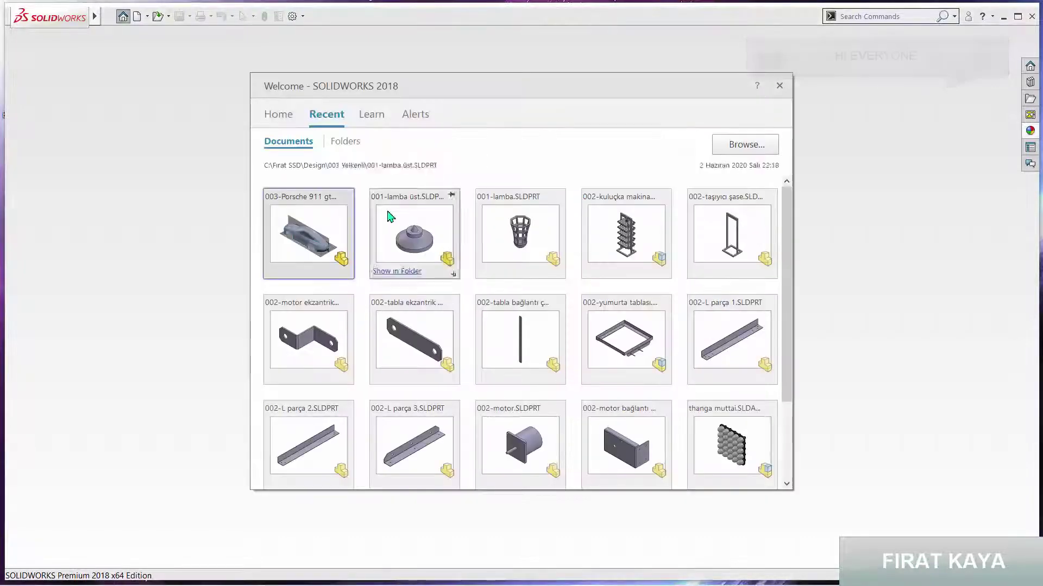
- Open the 003-Porsche 911 gt3 surface model and zoom in on the side windows
{"action": "double_click", "coordinate": [303, 228]}
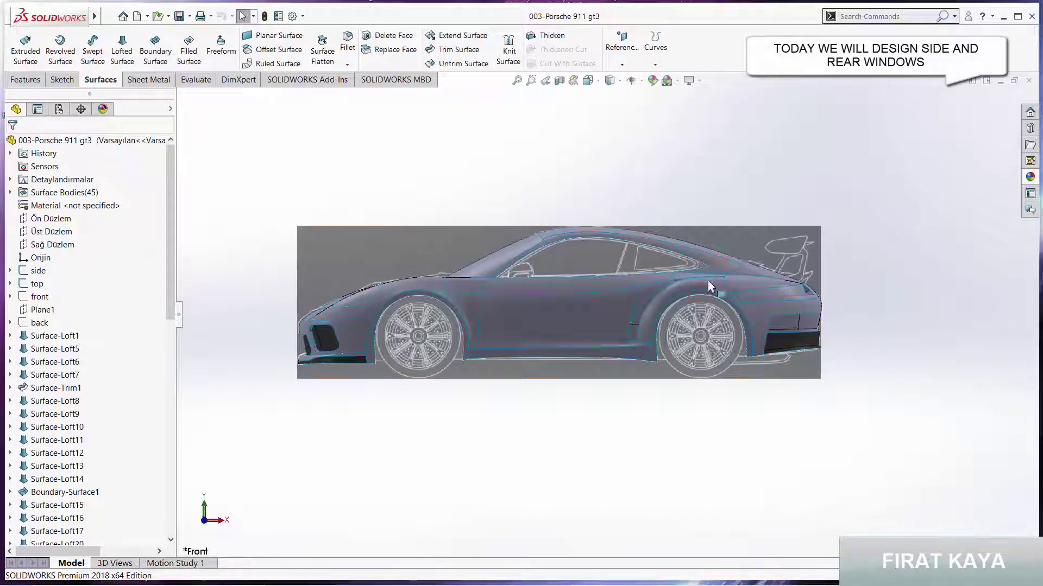
{"action": "scroll", "coordinate": [647, 277], "scroll_direction": "down", "scroll_amount": 2}
{"action": "scroll", "coordinate": [621, 252], "scroll_direction": "down", "scroll_amount": 1}
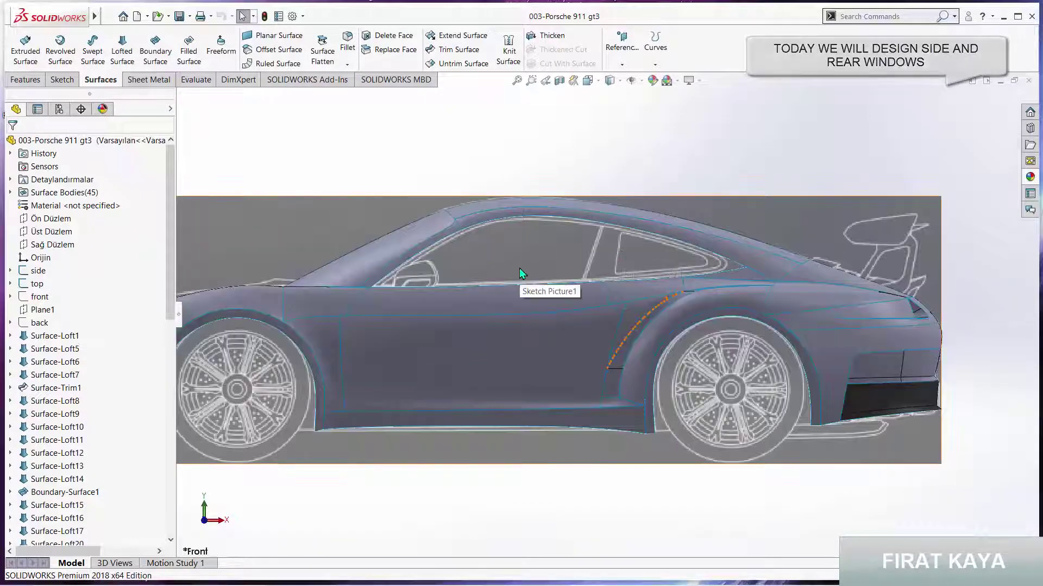
{"action": "scroll", "coordinate": [515, 268], "scroll_direction": "down", "scroll_amount": 1}
{"action": "scroll", "coordinate": [487, 271], "scroll_direction": "down", "scroll_amount": 1}
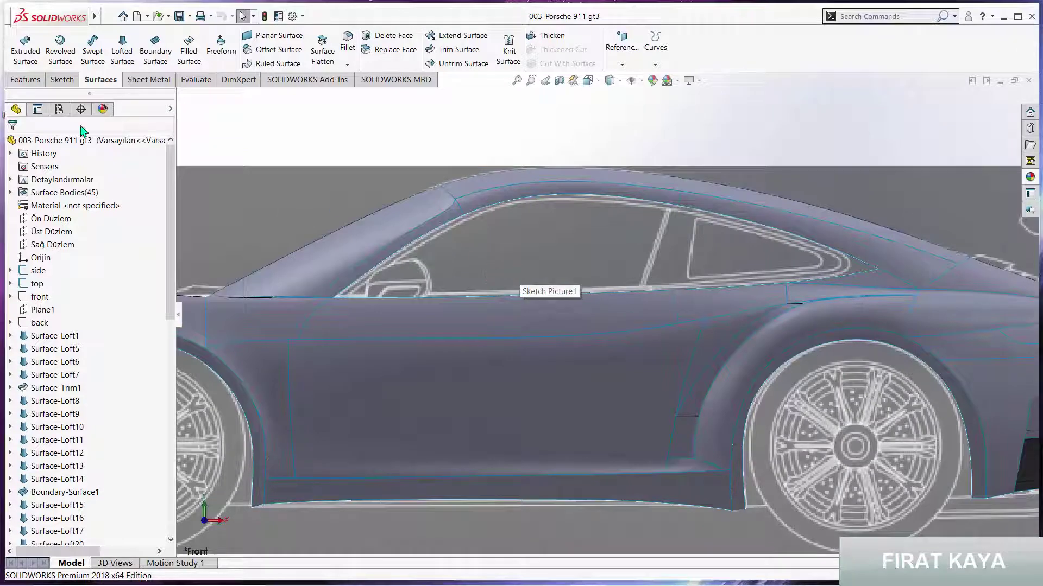
{"action": "left_click", "coordinate": [54, 82]}
- Start a 3D sketch and begin a spline up the front pillar and along the roof window edge
{"action": "left_click", "coordinate": [21, 65]}
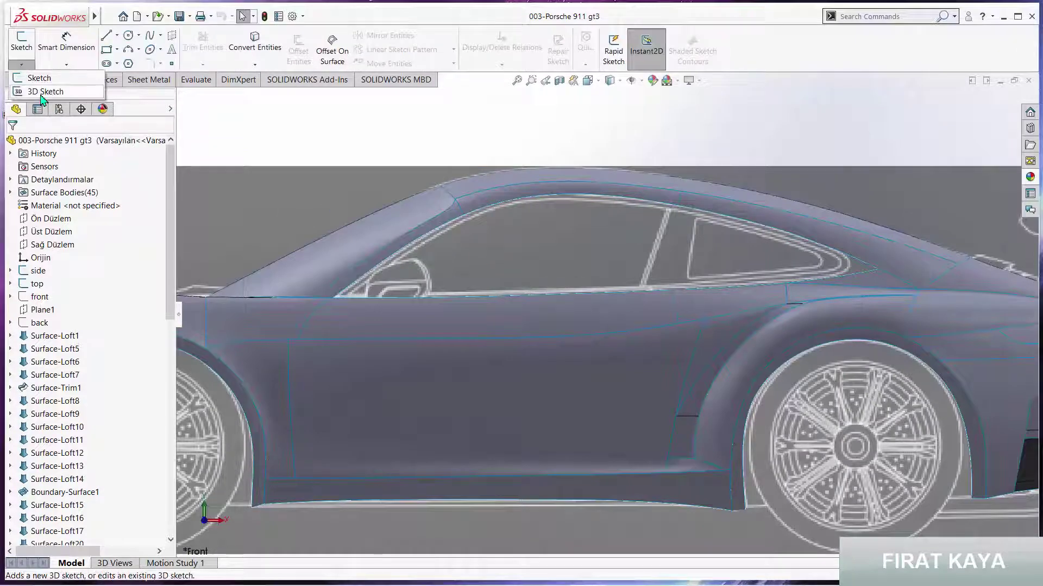
{"action": "left_click", "coordinate": [32, 88]}
{"action": "scroll", "coordinate": [477, 266], "scroll_direction": "down", "scroll_amount": 1}
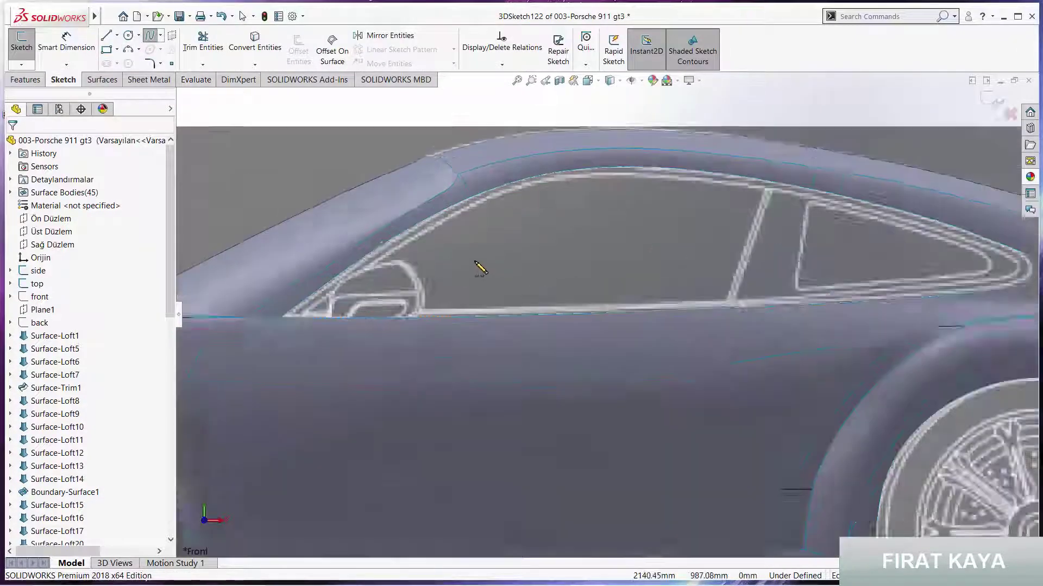
{"action": "scroll", "coordinate": [477, 263], "scroll_direction": "down", "scroll_amount": 1}
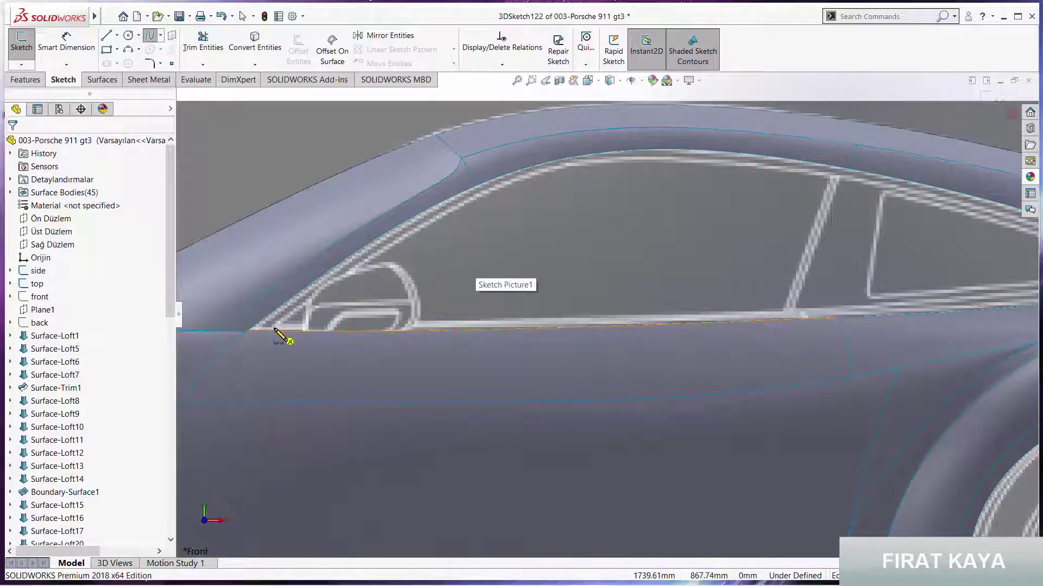
{"action": "left_click", "coordinate": [274, 329]}
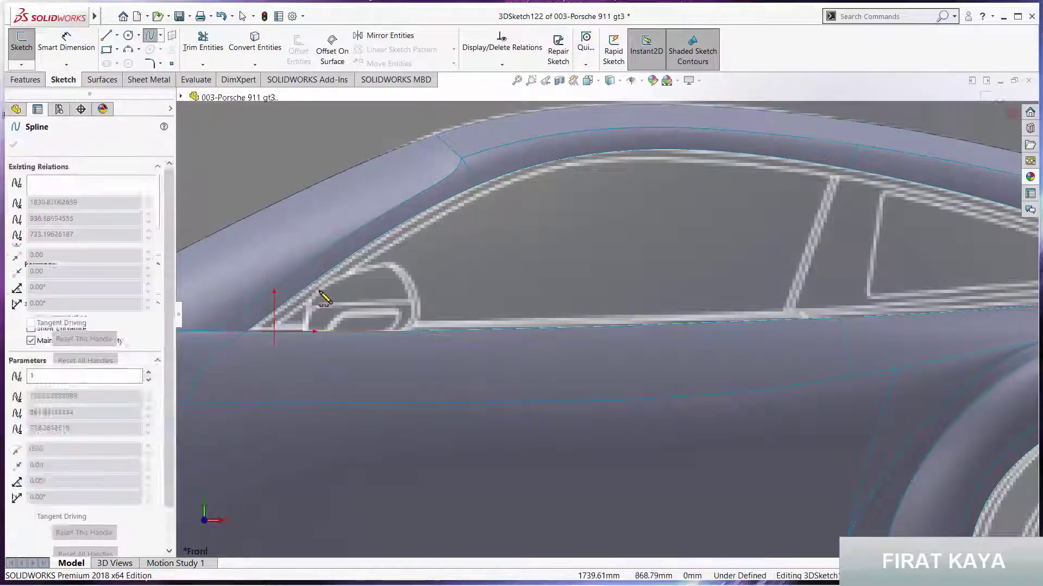
{"action": "left_click", "coordinate": [433, 223]}
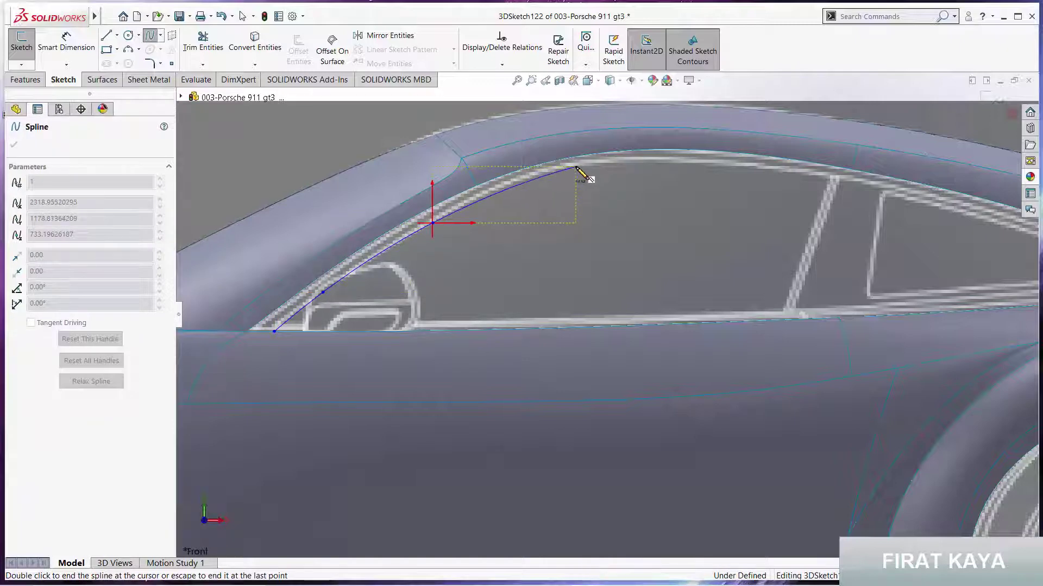
{"action": "left_click", "coordinate": [576, 168]}
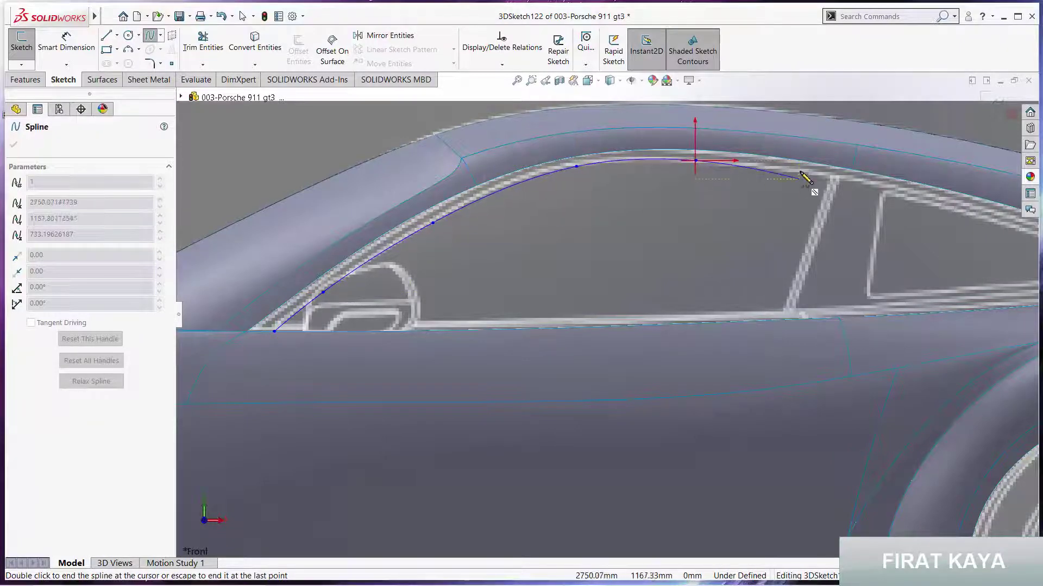
- Continue the spline along the rear window top, ending at the lower quarter-glass corner
{"action": "middle_click_drag", "start_coordinate": [803, 185], "coordinate": [685, 232], "text": "ctrl"}
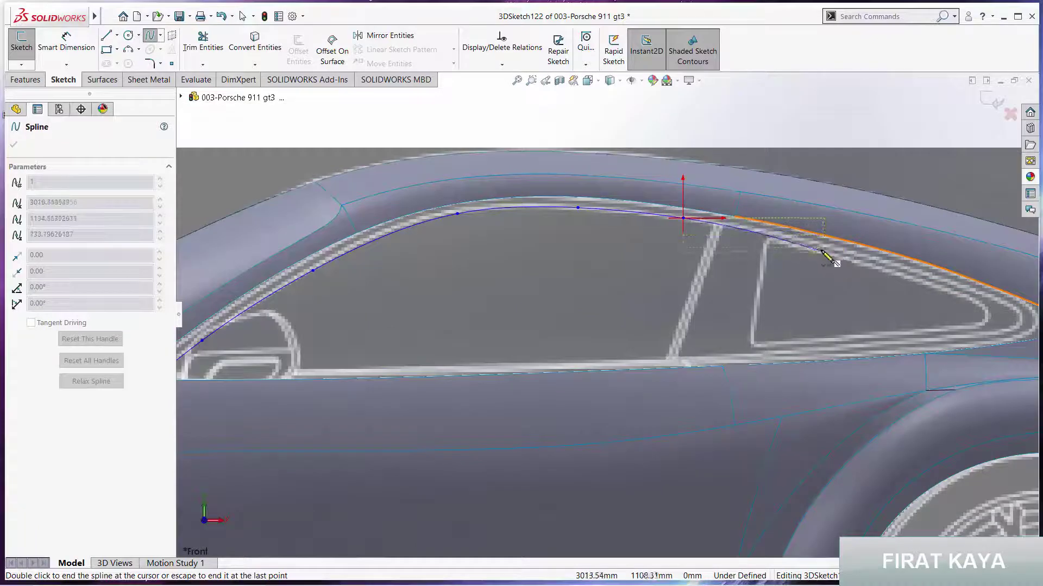
{"action": "scroll", "coordinate": [885, 304], "scroll_direction": "up", "scroll_amount": 3}
{"action": "scroll", "coordinate": [729, 326], "scroll_direction": "down", "scroll_amount": 5}
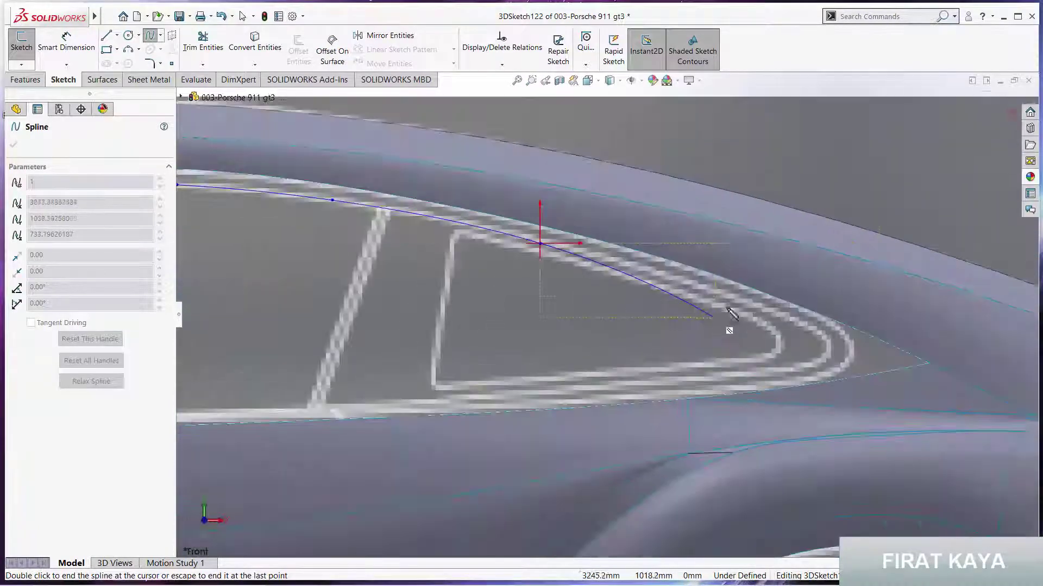
{"action": "left_click", "coordinate": [732, 297]}
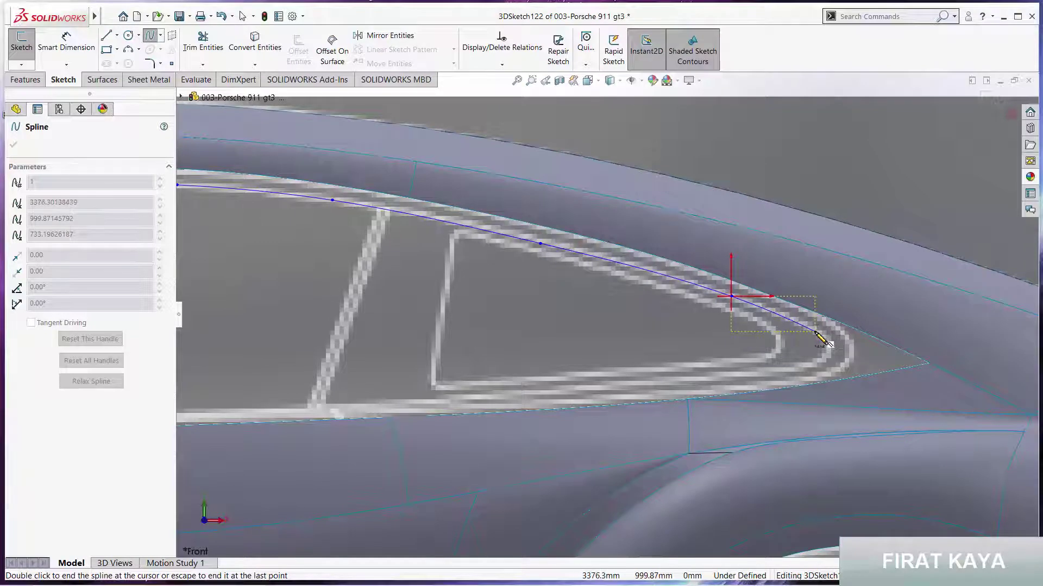
{"action": "left_click", "coordinate": [833, 365]}
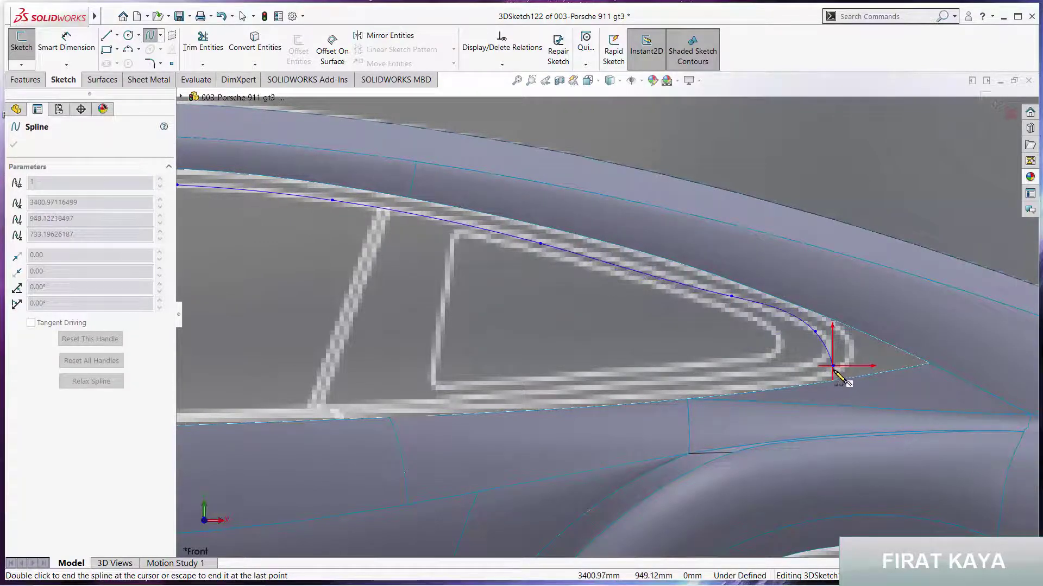
{"action": "double_click", "coordinate": [842, 377]}
{"action": "key", "text": "Escape"}
{"action": "left_click", "coordinate": [843, 379]}
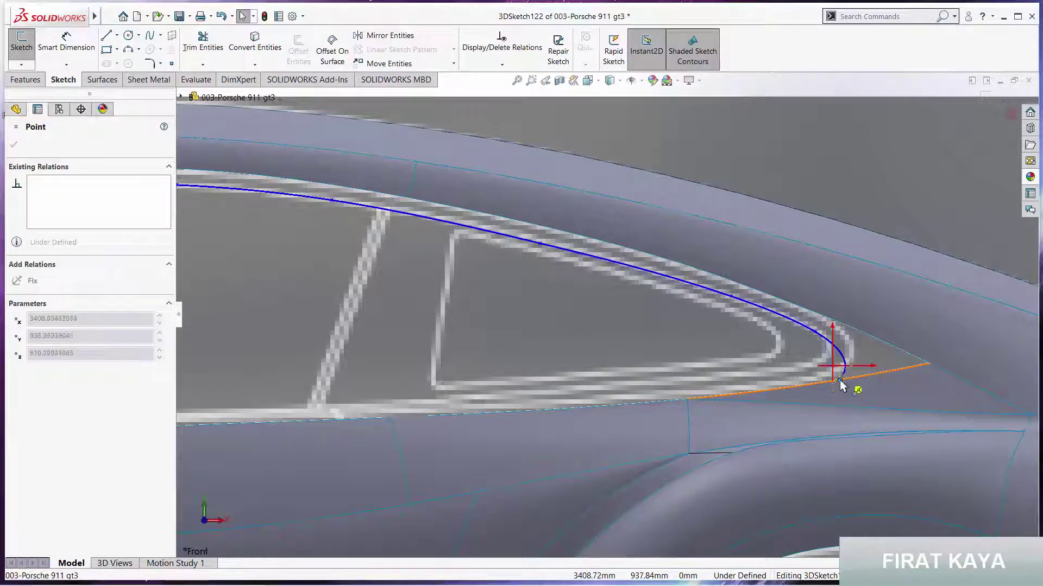
{"action": "key", "text": "Escape"}
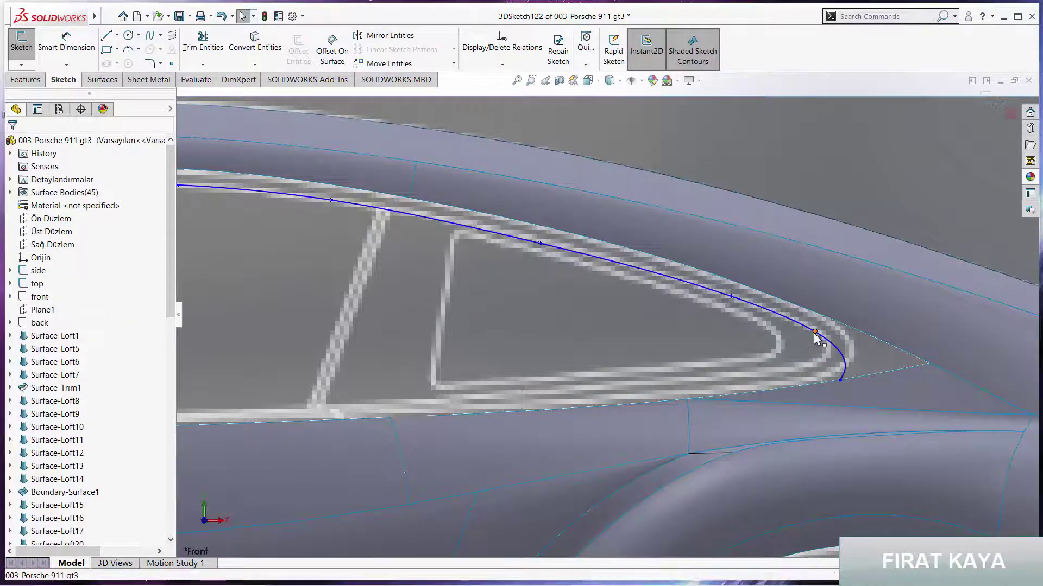
- Drag two spline points near the rear corner to tighten the curve onto the quarter-glass edge
{"action": "left_click_drag", "start_coordinate": [815, 332], "coordinate": [674, 276]}
{"action": "key", "text": "Escape"}
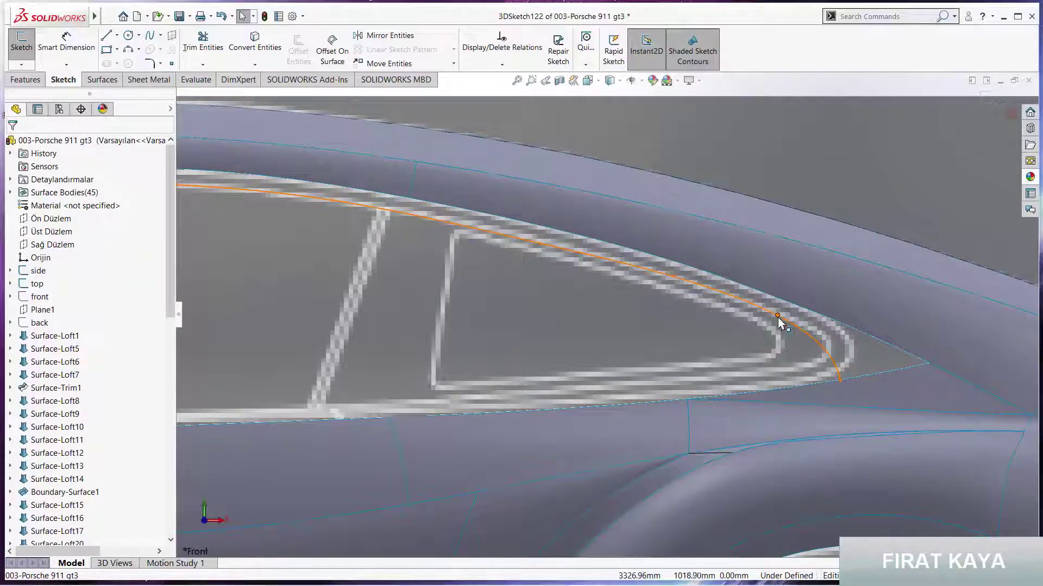
{"action": "mouse_move", "coordinate": [778, 316]}
{"action": "left_mouse_down"}
{"action": "mouse_move", "coordinate": [795, 325]}
{"action": "mouse_move", "coordinate": [782, 330]}
{"action": "mouse_move", "coordinate": [784, 320]}
{"action": "left_mouse_up"}
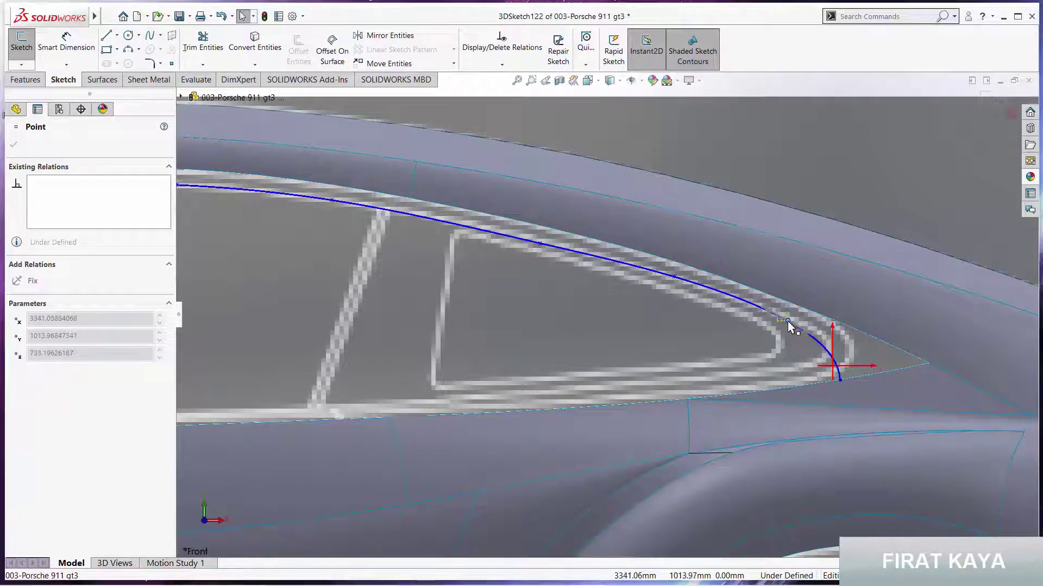
{"action": "scroll", "coordinate": [663, 349], "scroll_direction": "up", "scroll_amount": 3}
{"action": "key", "text": "Escape"}
{"action": "scroll", "coordinate": [635, 334], "scroll_direction": "up", "scroll_amount": 2}
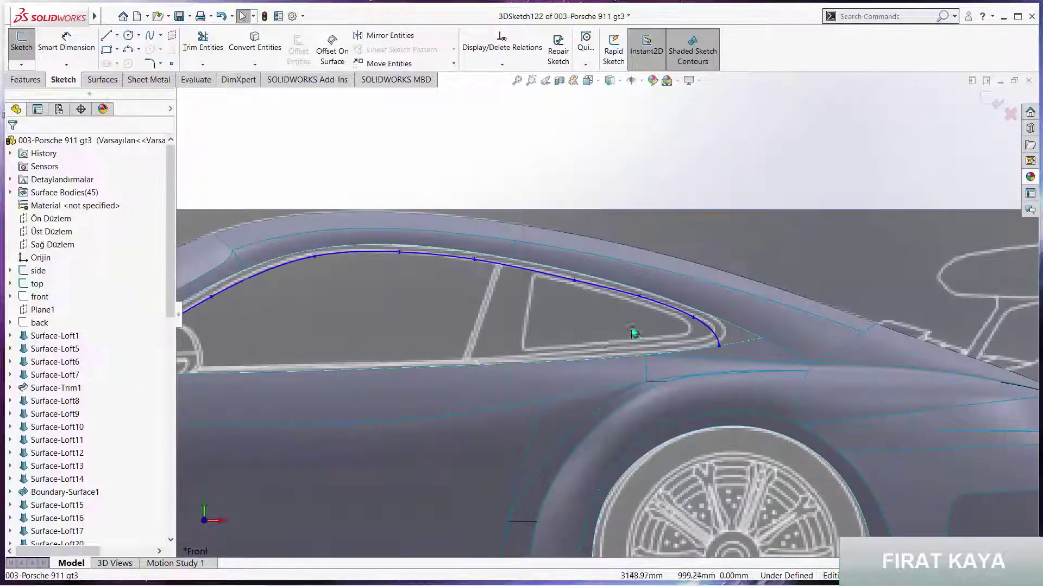
{"action": "scroll", "coordinate": [475, 332], "scroll_direction": "up", "scroll_amount": 2}
- Switch to the Top view of the car and adjust the zoom
{"action": "key", "text": "space"}
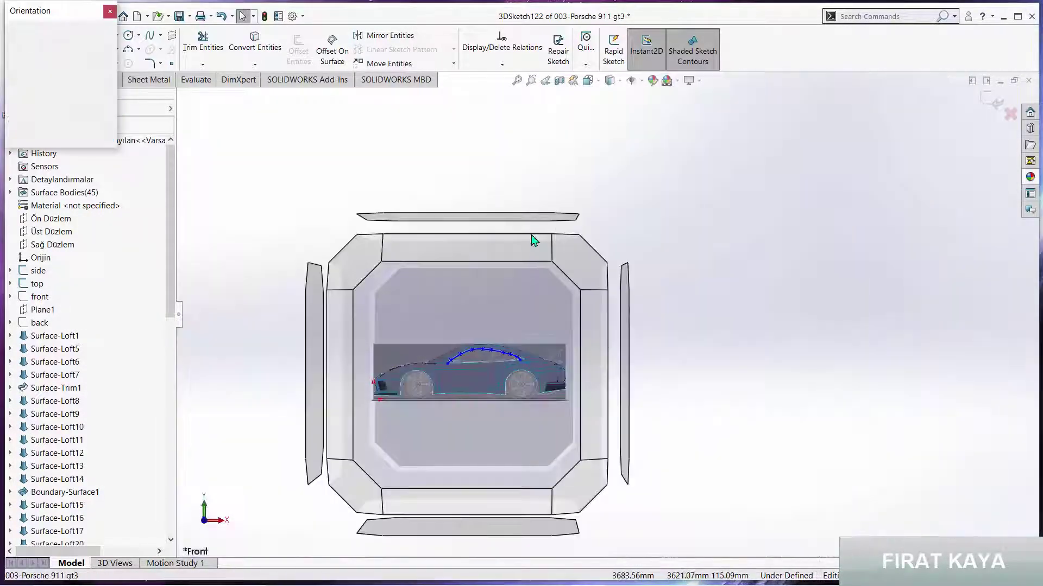
{"action": "left_click", "coordinate": [530, 219]}
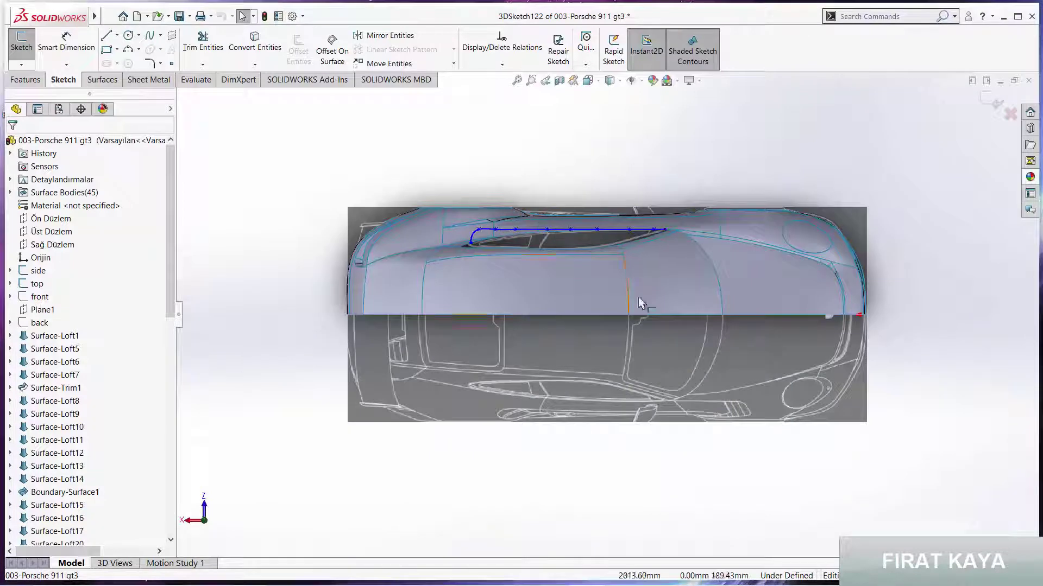
{"action": "scroll", "coordinate": [684, 269], "scroll_direction": "down", "scroll_amount": 5}
{"action": "scroll", "coordinate": [684, 269], "scroll_direction": "down", "scroll_amount": 3}
{"action": "scroll", "coordinate": [739, 281], "scroll_direction": "down", "scroll_amount": 3}
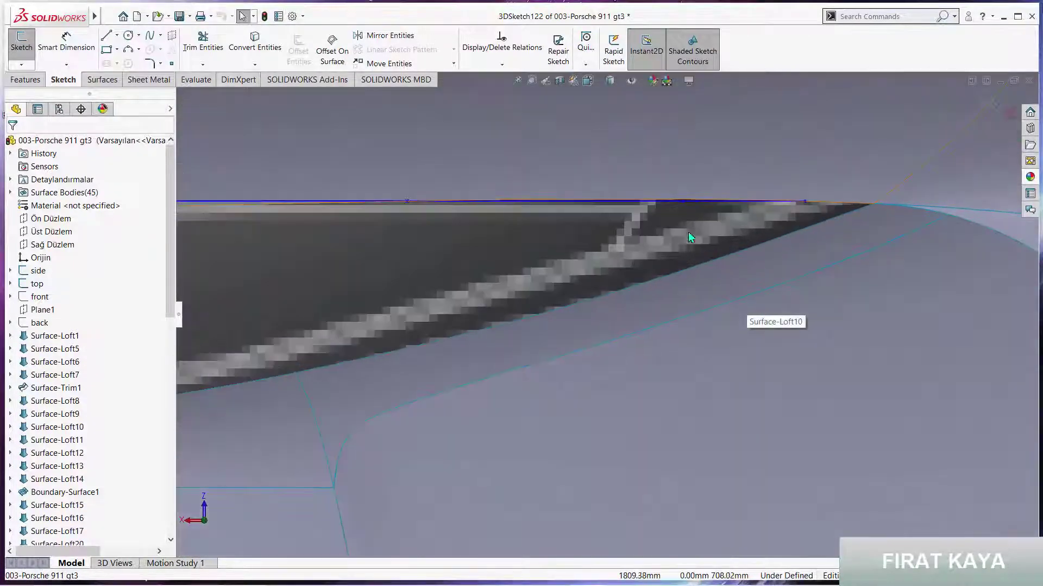
- Lower Point2 along Z using the Sketcher Triad
{"action": "left_click", "coordinate": [682, 202]}
{"action": "right_click", "coordinate": [683, 203]}
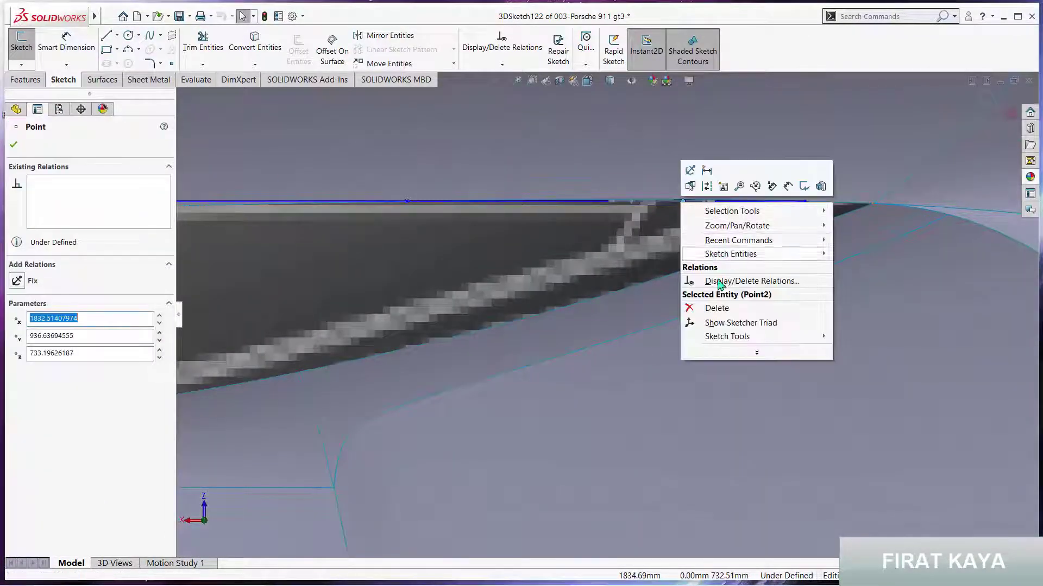
{"action": "left_click", "coordinate": [712, 323]}
{"action": "left_click_drag", "start_coordinate": [689, 146], "coordinate": [689, 197]}
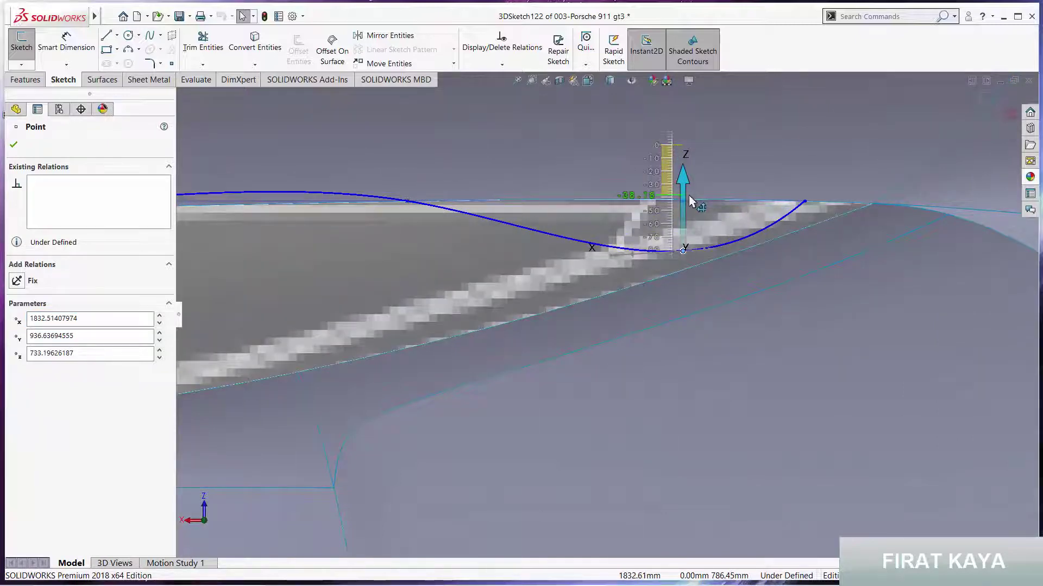
{"action": "right_click", "coordinate": [660, 224]}
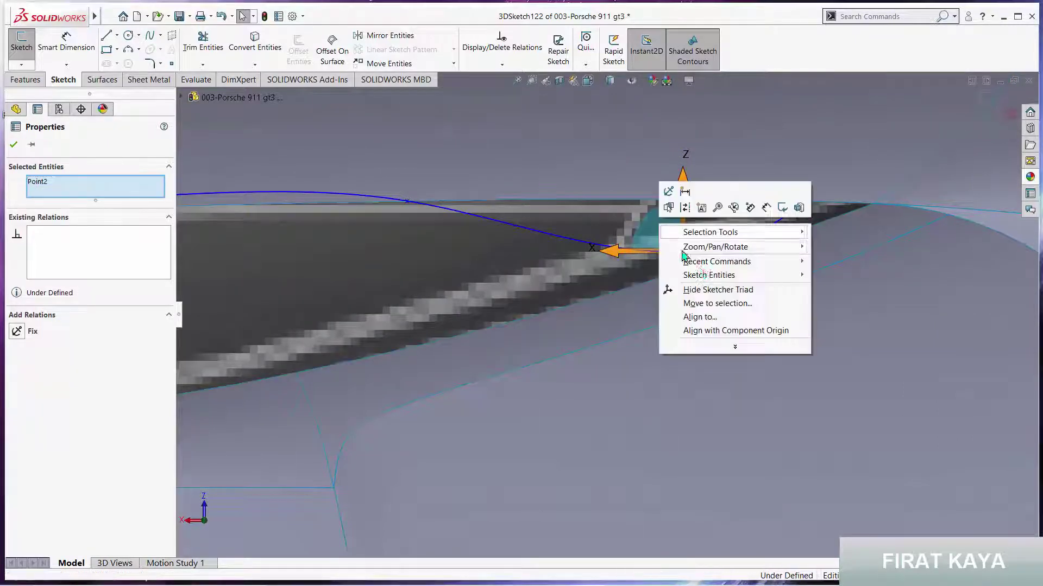
{"action": "left_click", "coordinate": [710, 294]}
- Lower Point3 along Z to bend the curve down
{"action": "middle_click_drag", "start_coordinate": [572, 282], "coordinate": [507, 291]}
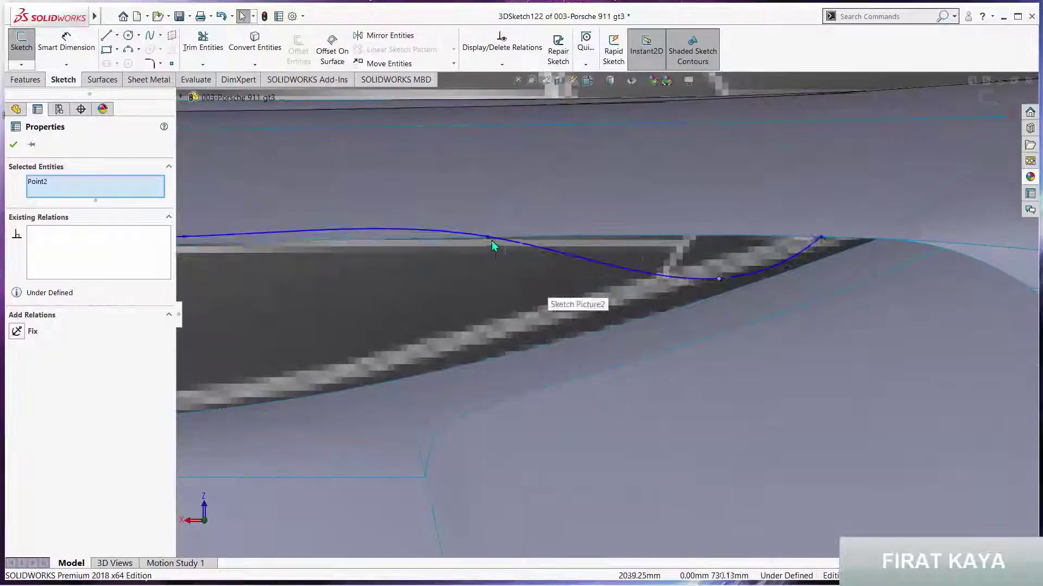
{"action": "left_click", "coordinate": [487, 237]}
{"action": "right_click", "coordinate": [486, 236]}
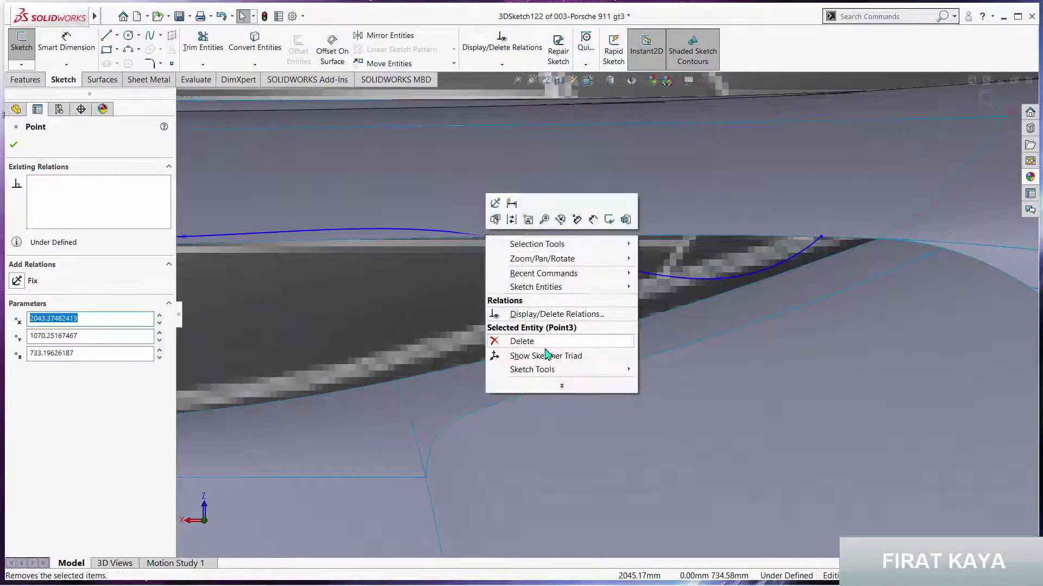
{"action": "left_click", "coordinate": [545, 356]}
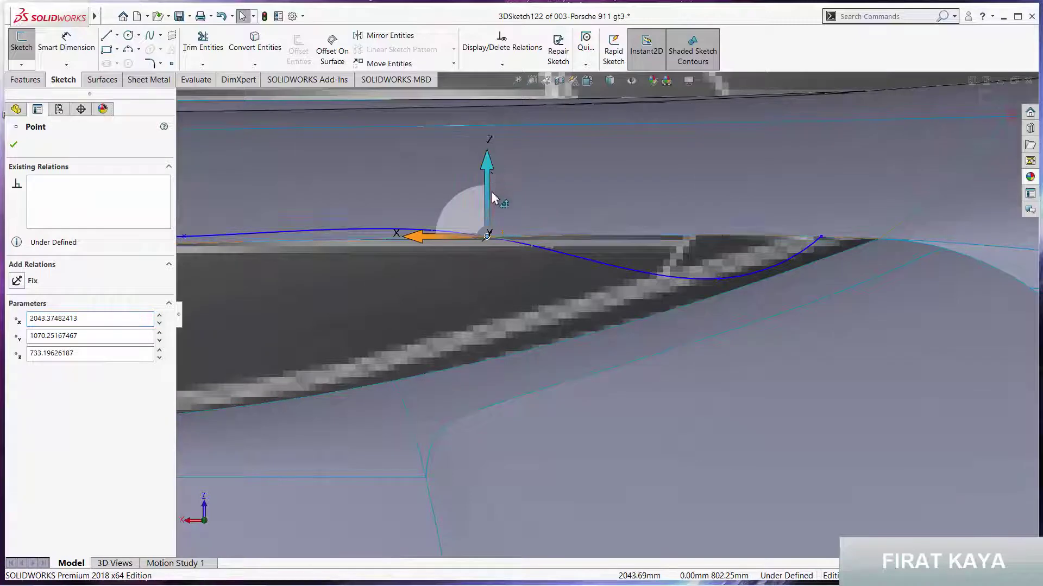
{"action": "left_click_drag", "start_coordinate": [487, 157], "coordinate": [513, 274]}
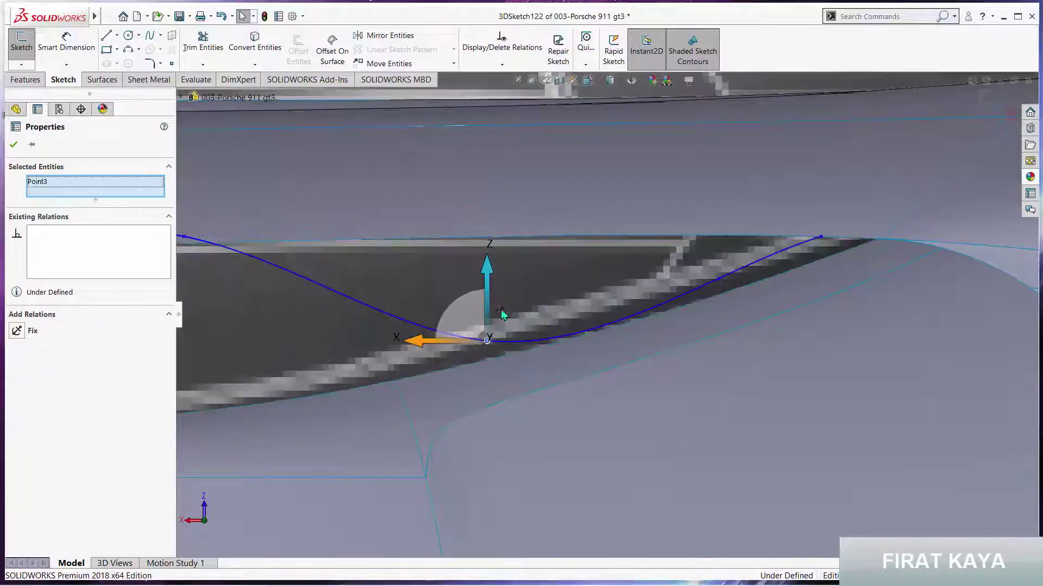
{"action": "right_click", "coordinate": [474, 323]}
{"action": "left_click", "coordinate": [507, 387]}
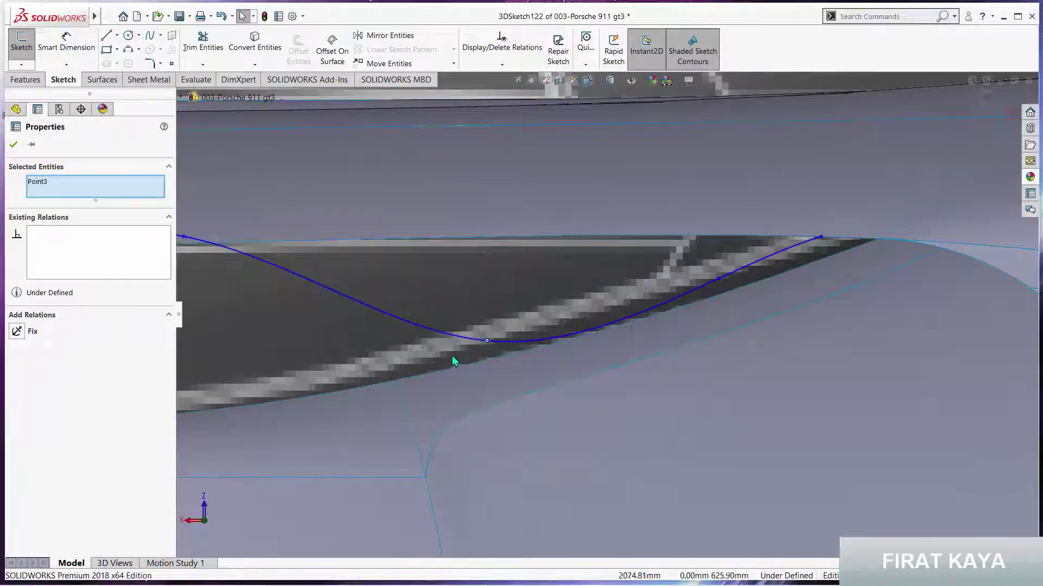
- Move the next spline point down along Z onto the window's lower edge
{"action": "scroll", "coordinate": [478, 263], "scroll_direction": "down", "scroll_amount": 3}
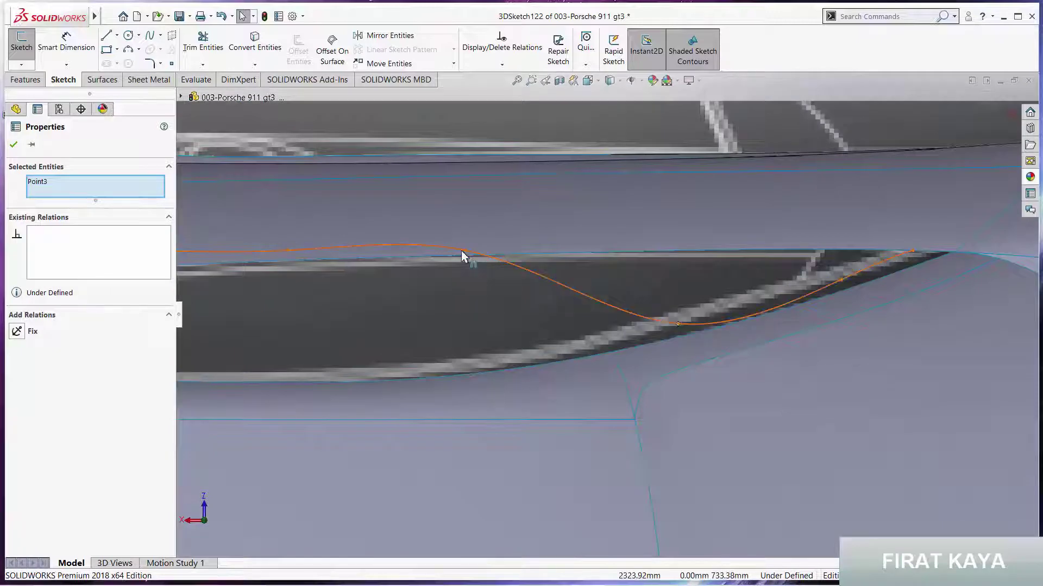
{"action": "right_click", "coordinate": [464, 256]}
{"action": "left_click", "coordinate": [441, 293]}
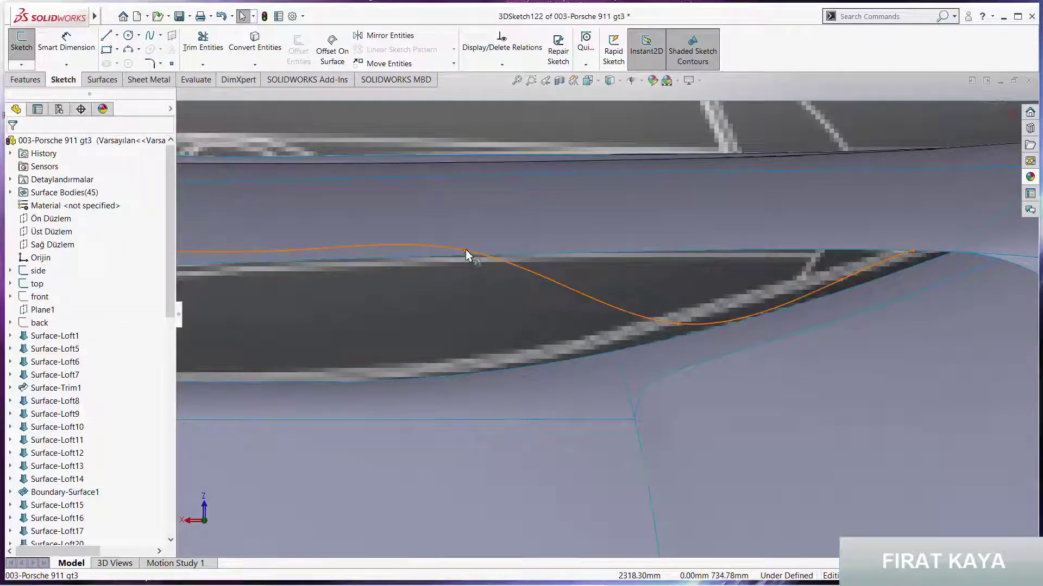
{"action": "left_click", "coordinate": [468, 255]}
{"action": "right_click", "coordinate": [468, 255]}
{"action": "left_click", "coordinate": [526, 370]}
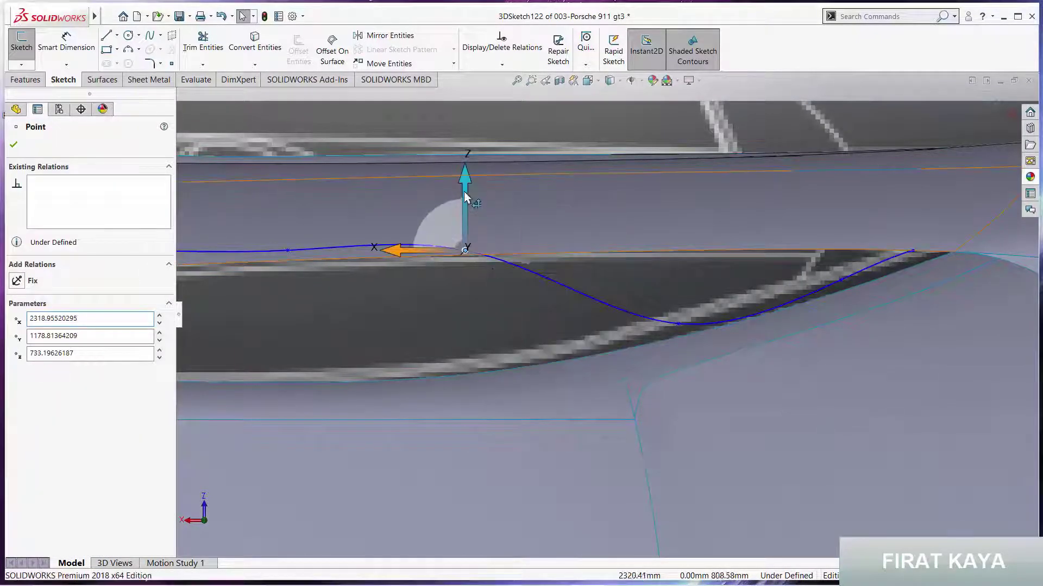
{"action": "mouse_move", "coordinate": [466, 198]}
{"action": "left_mouse_down"}
{"action": "mouse_move", "coordinate": [492, 307]}
{"action": "mouse_move", "coordinate": [474, 319]}
{"action": "left_mouse_up"}
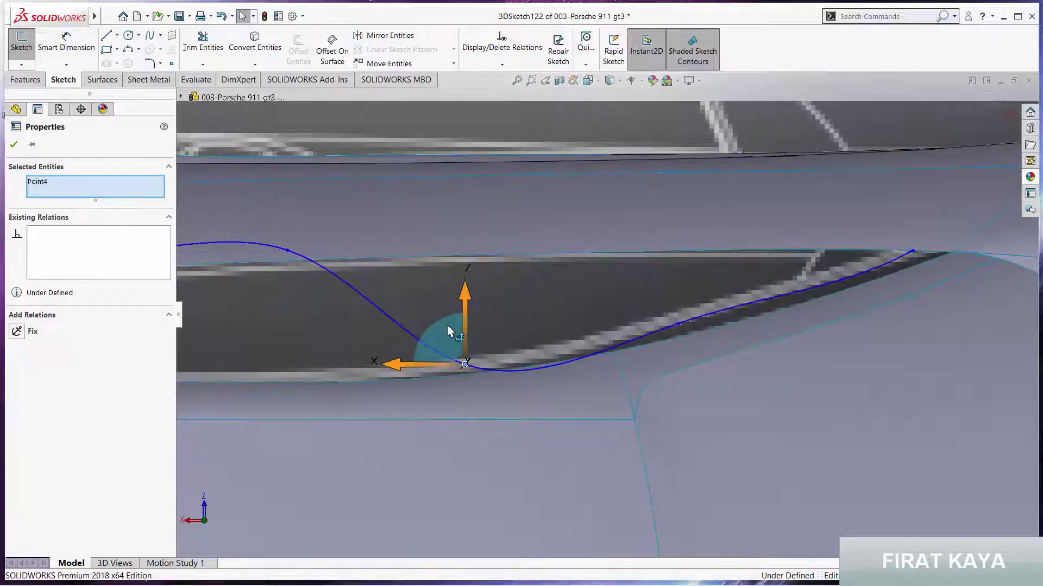
{"action": "right_click", "coordinate": [449, 285]}
{"action": "left_click", "coordinate": [490, 393]}
- Pull two more spline points down along Z onto the window's bottom edge
{"action": "mouse_move", "coordinate": [490, 399]}
{"action": "middle_mouse_down"}
{"action": "mouse_move", "coordinate": [450, 325]}
{"action": "mouse_move", "coordinate": [585, 242]}
{"action": "middle_mouse_up"}
{"action": "left_click", "coordinate": [590, 198]}
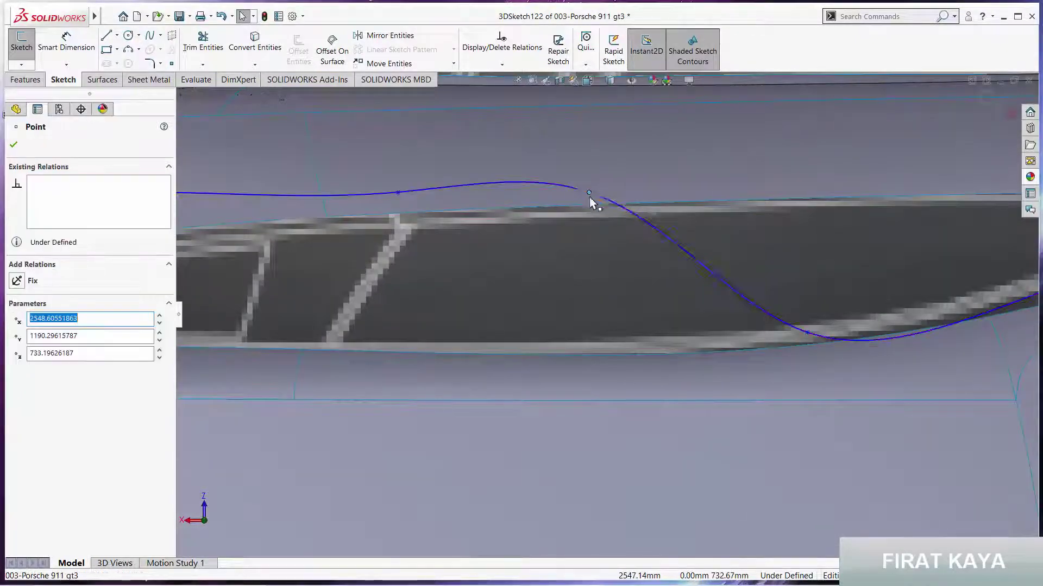
{"action": "right_click", "coordinate": [589, 197]}
{"action": "left_click", "coordinate": [624, 312]}
{"action": "left_click_drag", "start_coordinate": [588, 136], "coordinate": [601, 281]}
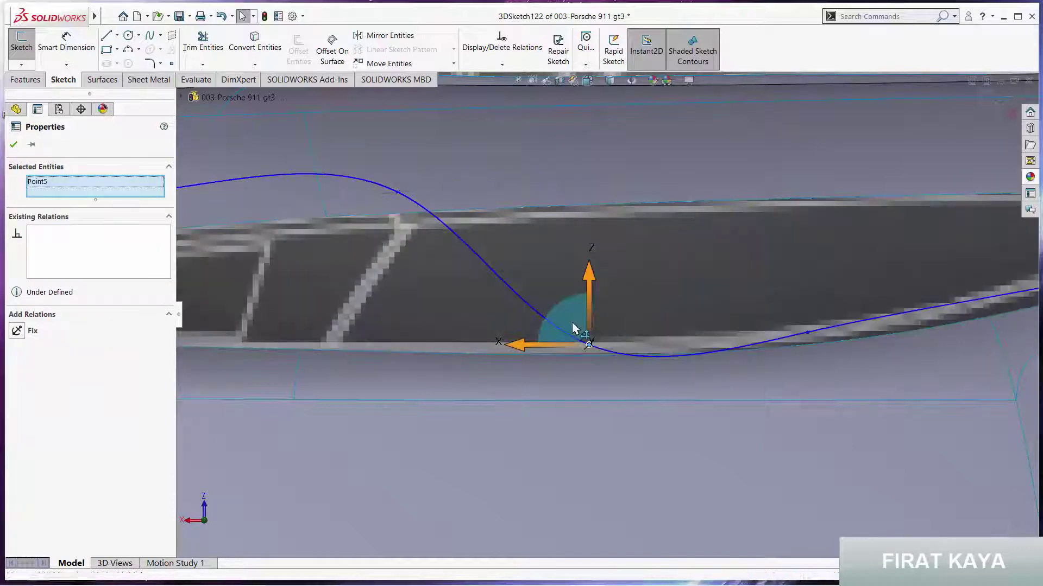
{"action": "right_click", "coordinate": [601, 352]}
{"action": "left_click", "coordinate": [625, 388]}
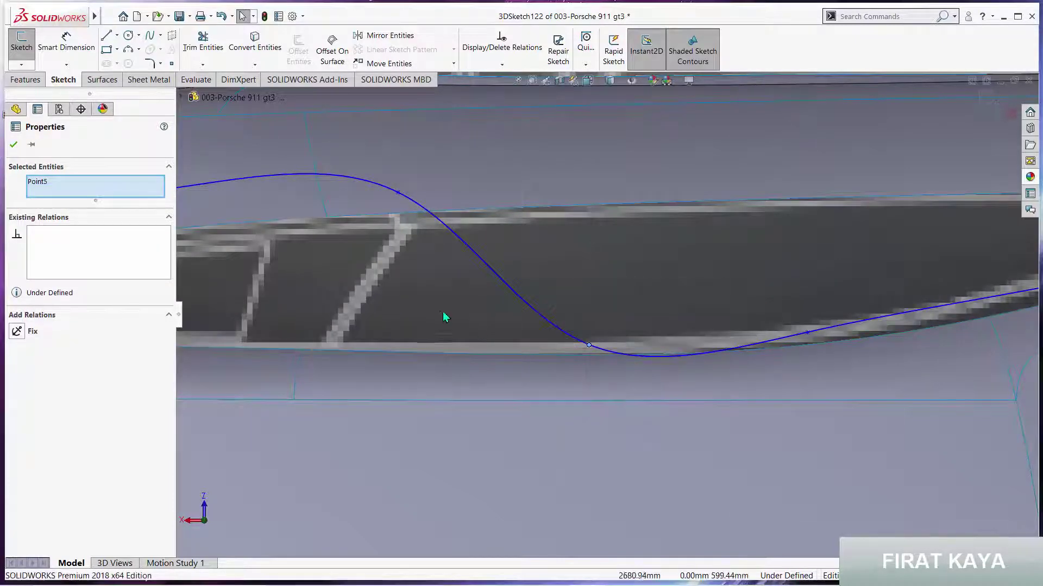
{"action": "scroll", "coordinate": [576, 205], "scroll_direction": "down", "scroll_amount": 3}
{"action": "right_click", "coordinate": [593, 182]}
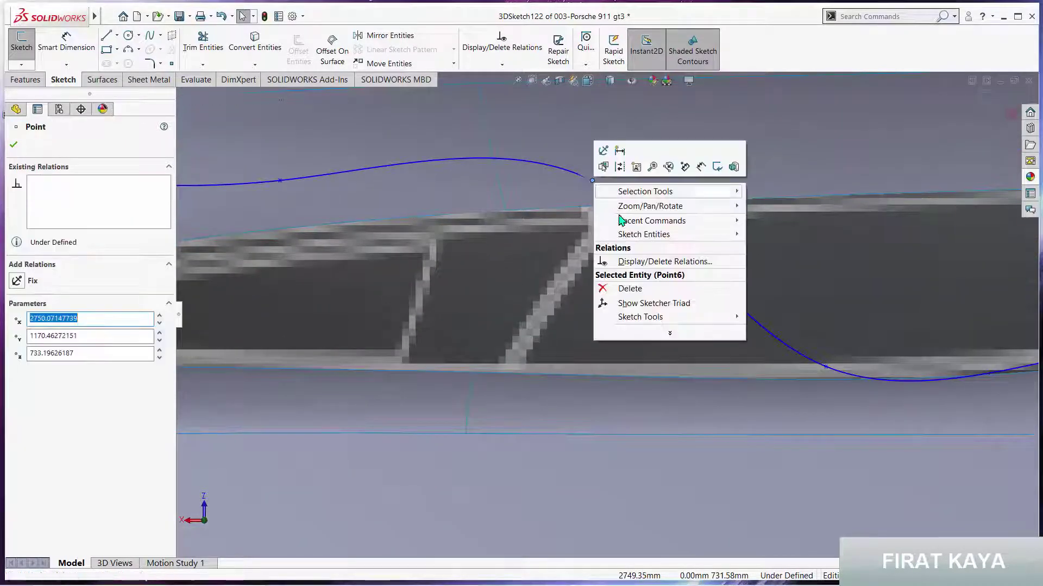
{"action": "left_click", "coordinate": [642, 304]}
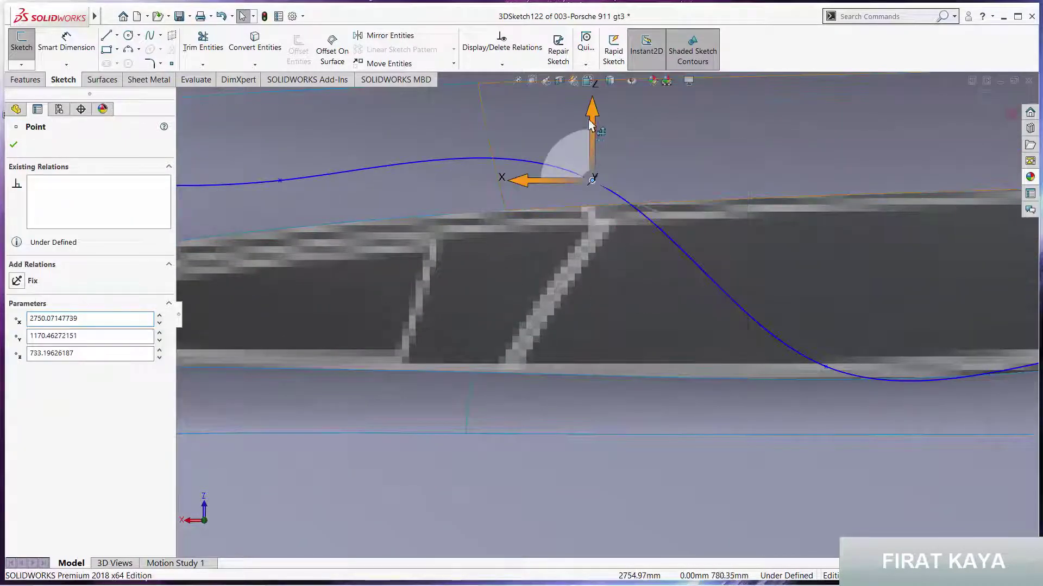
{"action": "left_click_drag", "start_coordinate": [601, 116], "coordinate": [610, 303]}
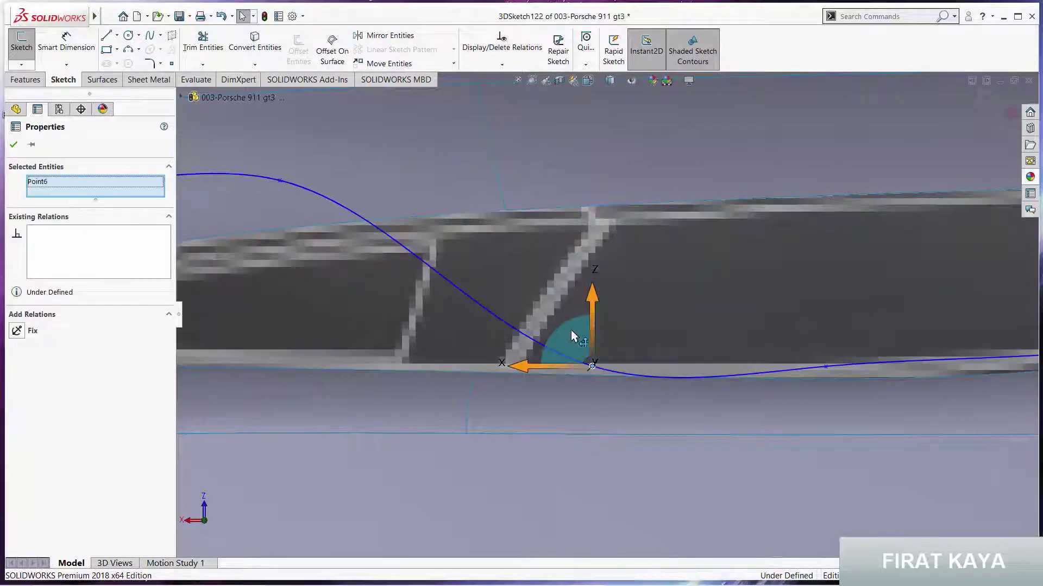
{"action": "right_click", "coordinate": [571, 332]}
{"action": "left_click", "coordinate": [629, 396]}
- Lower two further spline points onto the window sill line with the triad
{"action": "scroll", "coordinate": [467, 343], "scroll_direction": "up", "scroll_amount": 3}
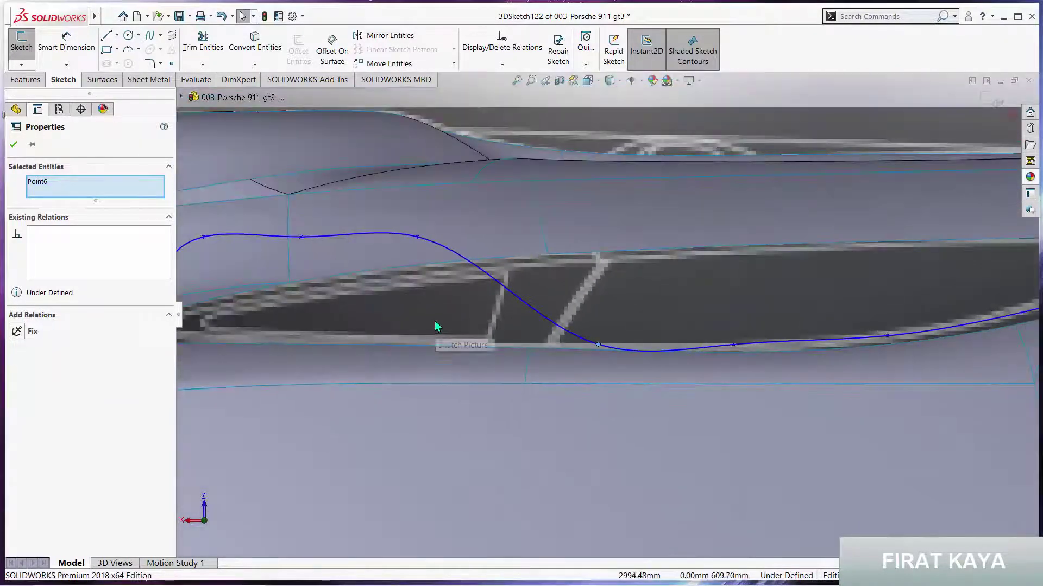
{"action": "scroll", "coordinate": [428, 194], "scroll_direction": "down", "scroll_amount": 3}
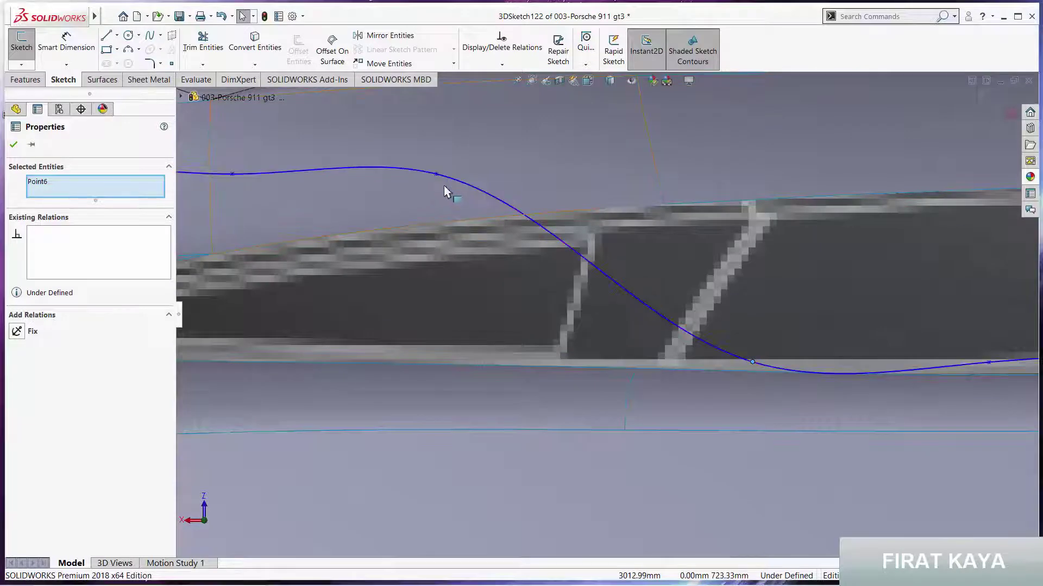
{"action": "left_click", "coordinate": [436, 174]}
{"action": "right_click", "coordinate": [437, 174]}
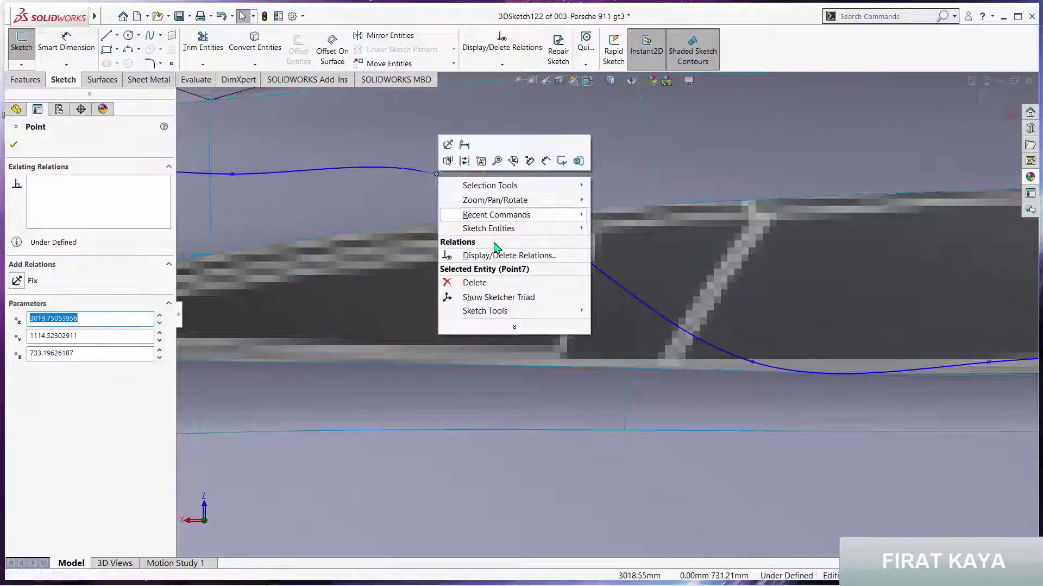
{"action": "left_click", "coordinate": [496, 298]}
{"action": "left_click_drag", "start_coordinate": [445, 132], "coordinate": [474, 294]}
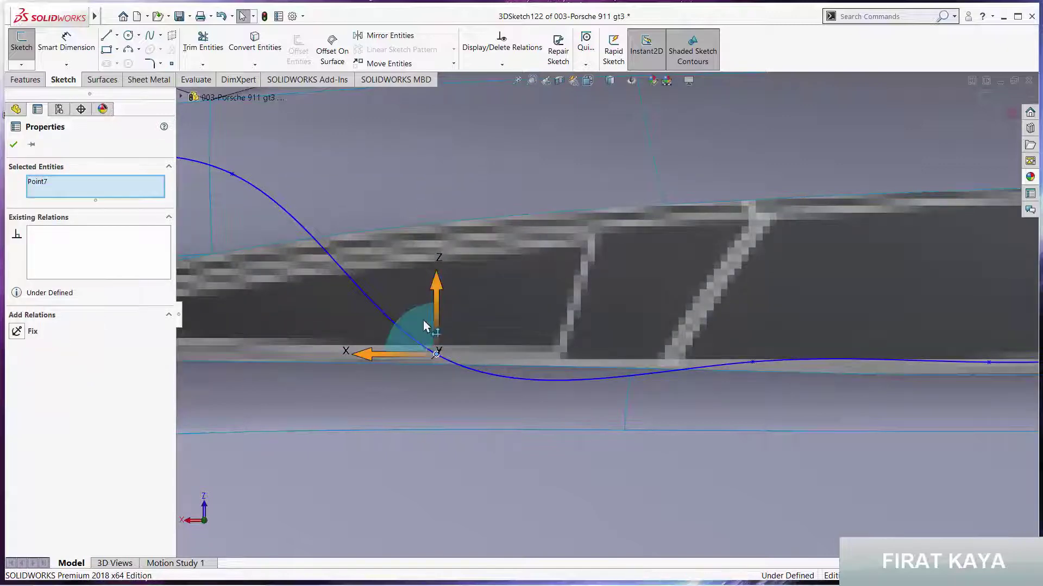
{"action": "right_click", "coordinate": [423, 278]}
{"action": "key", "text": "Escape"}
{"action": "scroll", "coordinate": [448, 374], "scroll_direction": "up", "scroll_amount": 3}
{"action": "scroll", "coordinate": [484, 272], "scroll_direction": "down", "scroll_amount": 1}
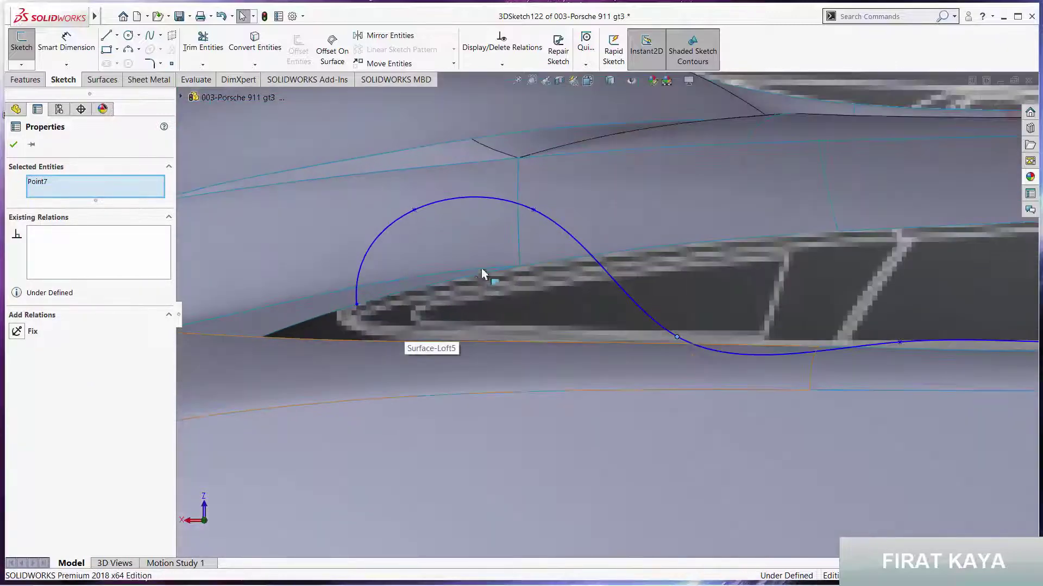
{"action": "right_click", "coordinate": [536, 216]}
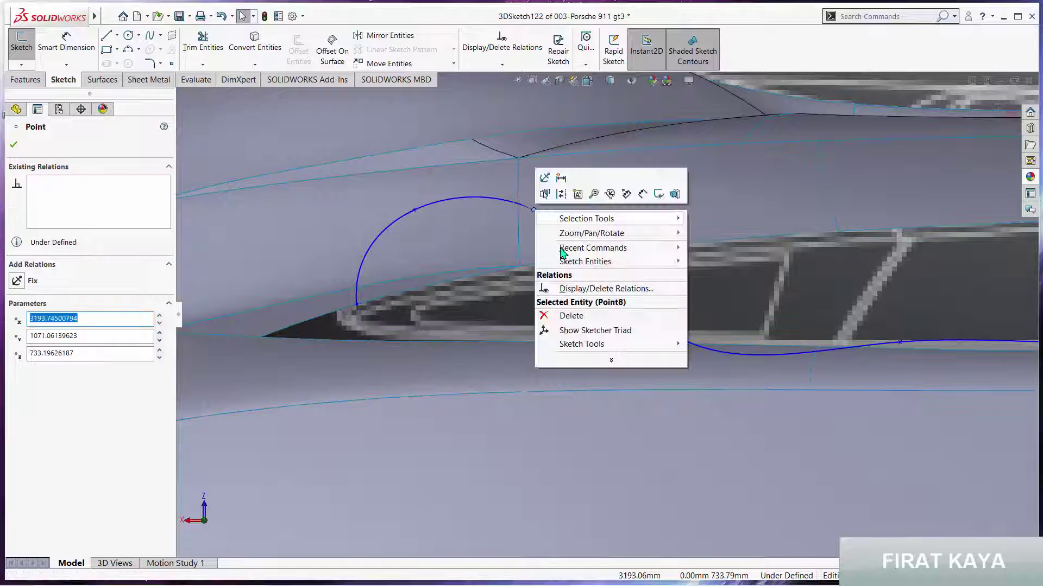
{"action": "left_click", "coordinate": [577, 337]}
{"action": "left_click_drag", "start_coordinate": [545, 170], "coordinate": [513, 312]}
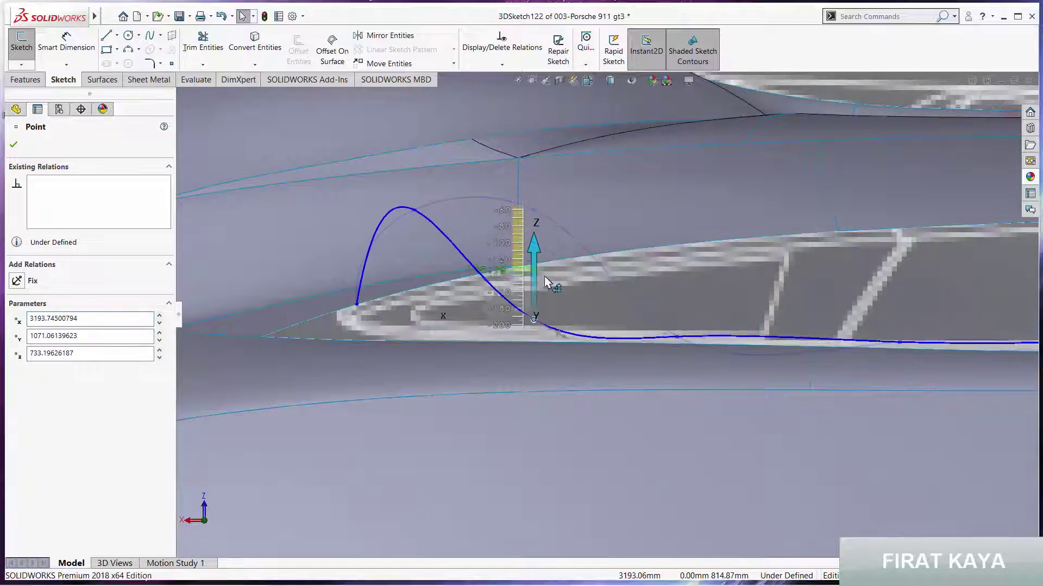
{"action": "right_click", "coordinate": [524, 272]}
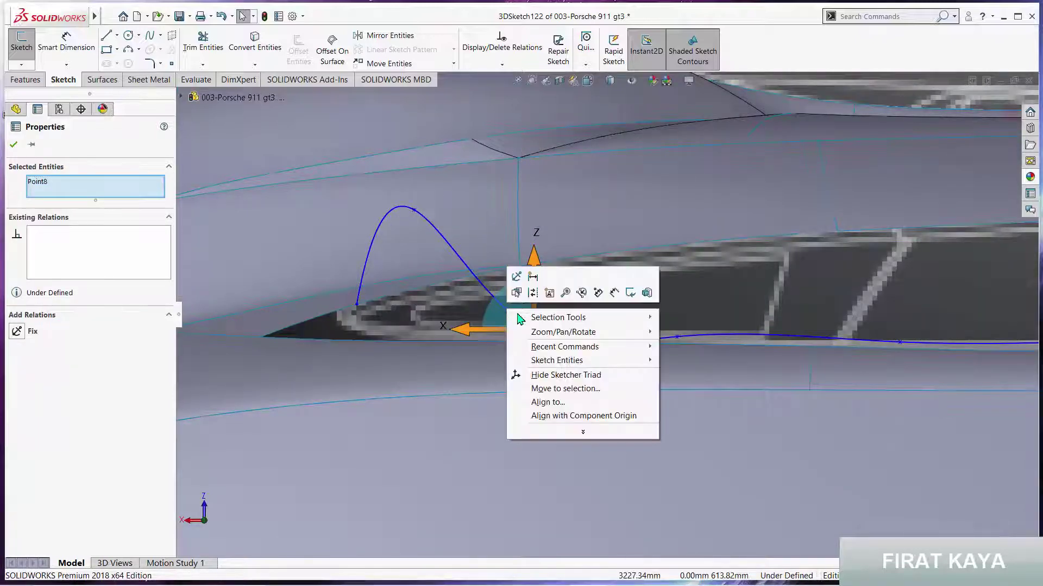
{"action": "left_click", "coordinate": [539, 373]}
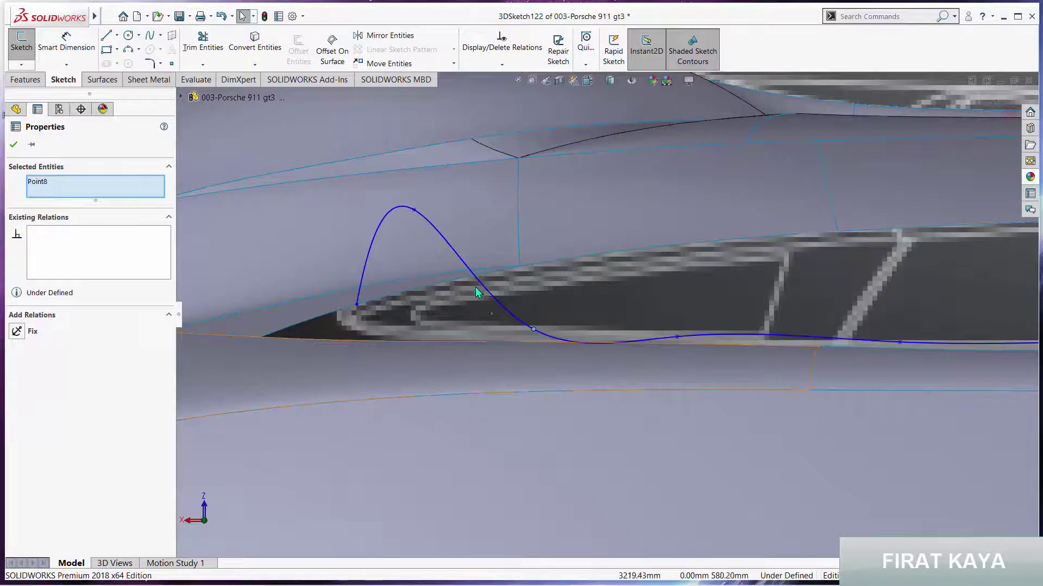
- Pull the spline's peak point down onto the window edge and nudge an earlier point lower
{"action": "left_click", "coordinate": [415, 212]}
{"action": "right_click", "coordinate": [415, 212]}
{"action": "left_click", "coordinate": [472, 330]}
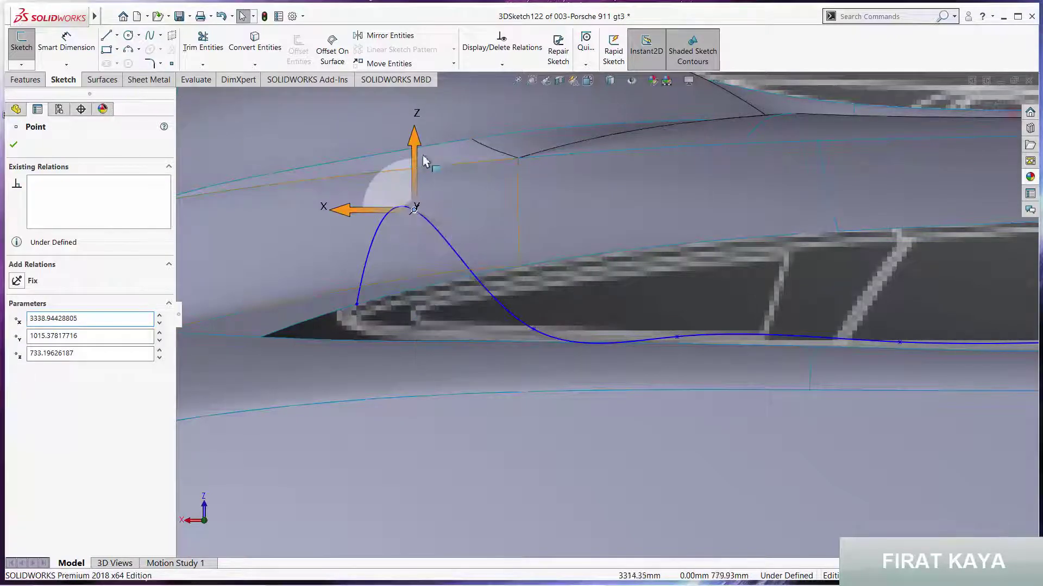
{"action": "left_click_drag", "start_coordinate": [423, 174], "coordinate": [438, 280]}
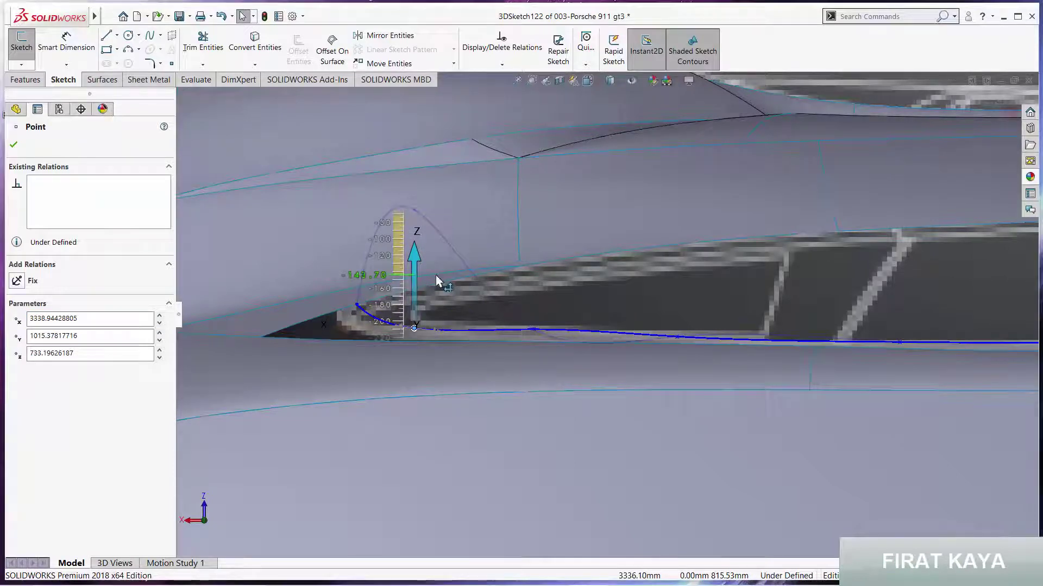
{"action": "right_click", "coordinate": [407, 318]}
{"action": "left_click", "coordinate": [547, 345]}
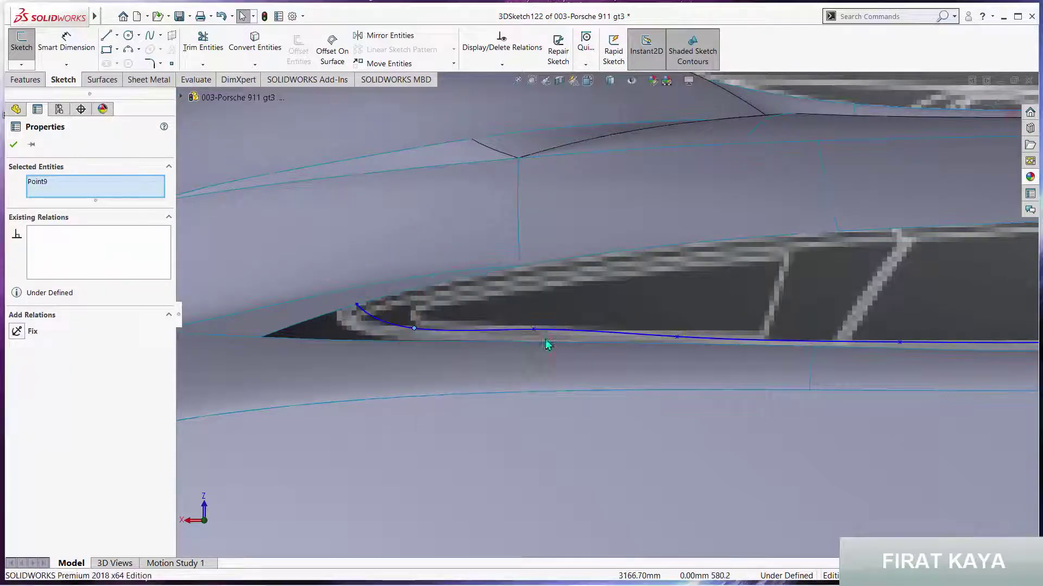
{"action": "scroll", "coordinate": [547, 345], "scroll_direction": "down", "scroll_amount": 3}
{"action": "right_click", "coordinate": [536, 314]}
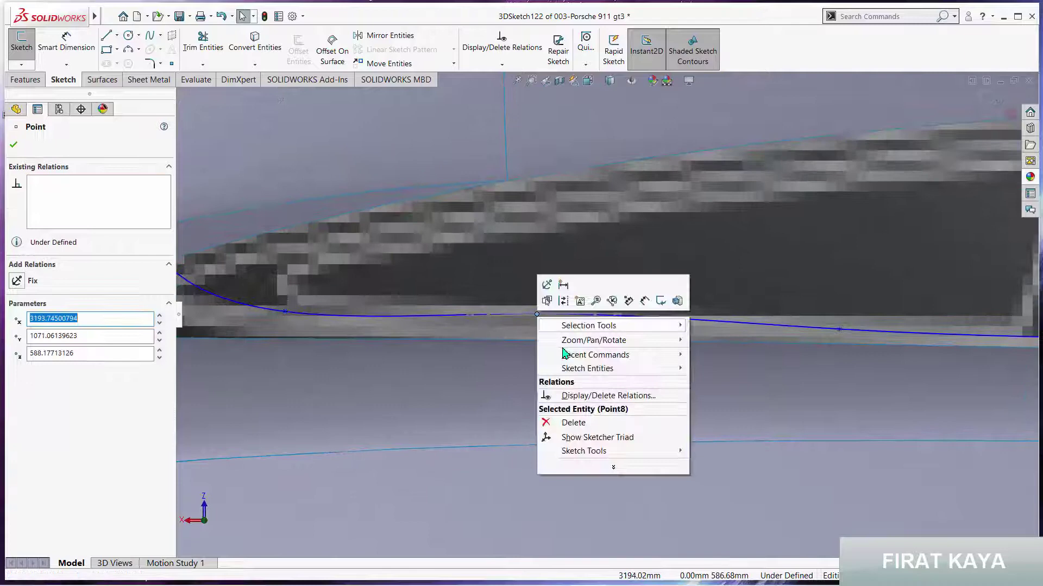
{"action": "left_click", "coordinate": [596, 437]}
{"action": "left_click_drag", "start_coordinate": [545, 251], "coordinate": [537, 266]}
{"action": "right_click", "coordinate": [523, 256]}
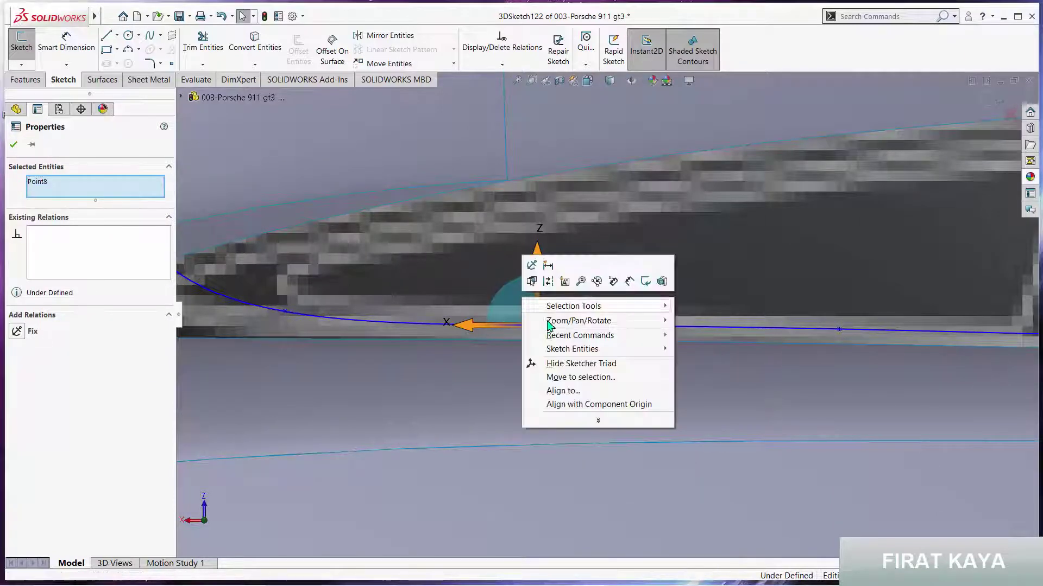
{"action": "left_click", "coordinate": [565, 363]}
- Adjust the rear corner point's height to meet the window edge, then review the curve
{"action": "scroll", "coordinate": [655, 325], "scroll_direction": "up", "scroll_amount": 3}
{"action": "scroll", "coordinate": [729, 332], "scroll_direction": "up", "scroll_amount": 2}
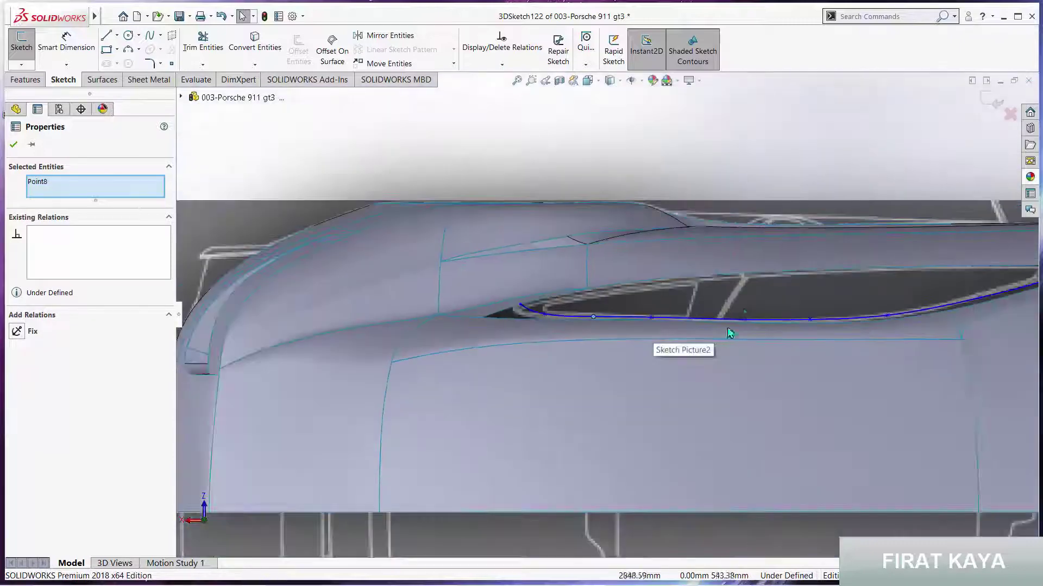
{"action": "scroll", "coordinate": [775, 319], "scroll_direction": "down", "scroll_amount": 1}
{"action": "scroll", "coordinate": [814, 316], "scroll_direction": "up", "scroll_amount": 1}
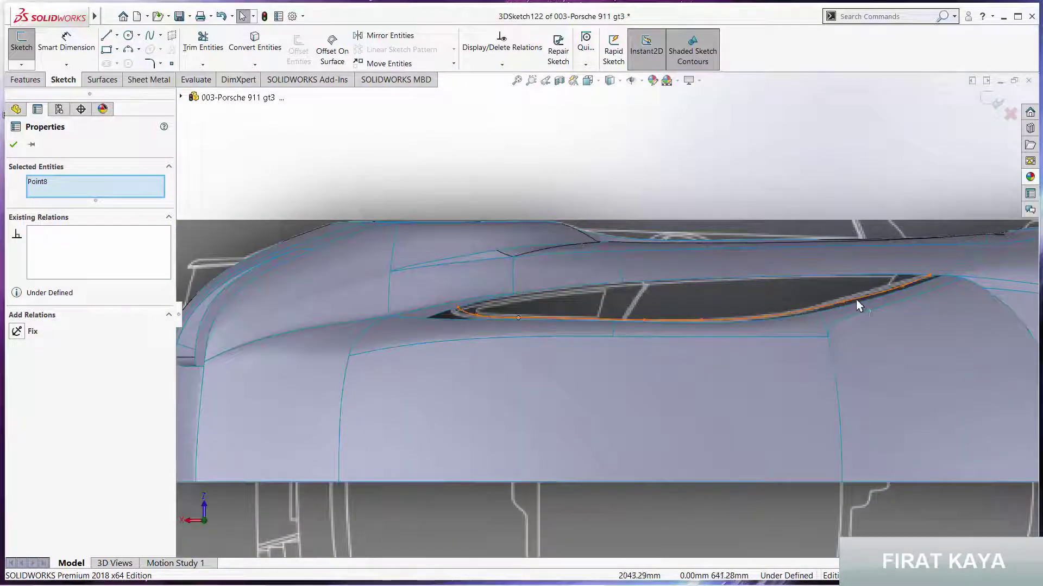
{"action": "scroll", "coordinate": [852, 301], "scroll_direction": "down", "scroll_amount": 3}
{"action": "scroll", "coordinate": [848, 300], "scroll_direction": "down", "scroll_amount": 1}
{"action": "right_click", "coordinate": [876, 266]}
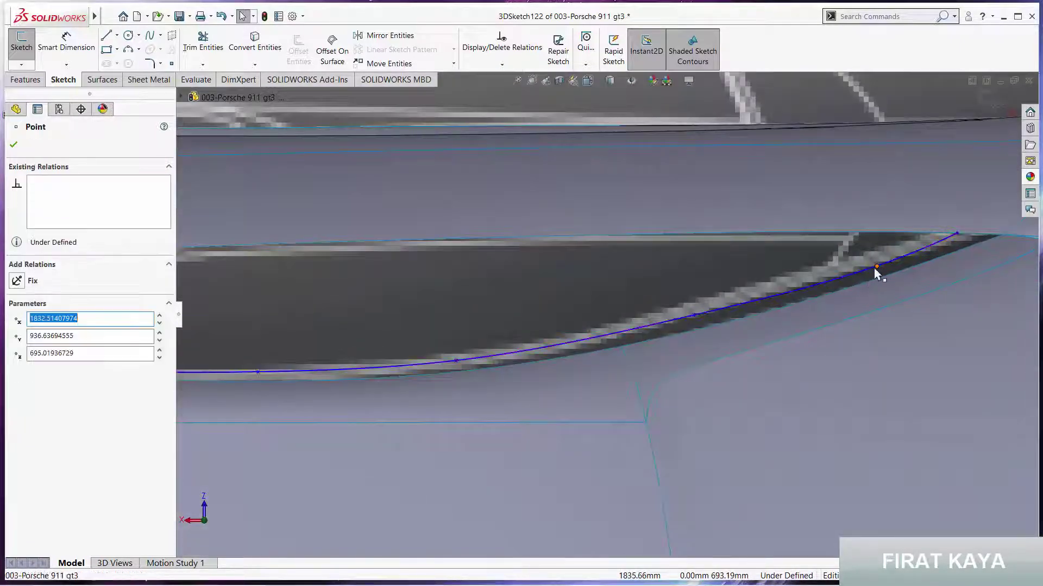
{"action": "left_click", "coordinate": [910, 389]}
{"action": "left_click_drag", "start_coordinate": [877, 226], "coordinate": [879, 202]}
{"action": "middle_click_drag", "start_coordinate": [863, 228], "coordinate": [839, 236]}
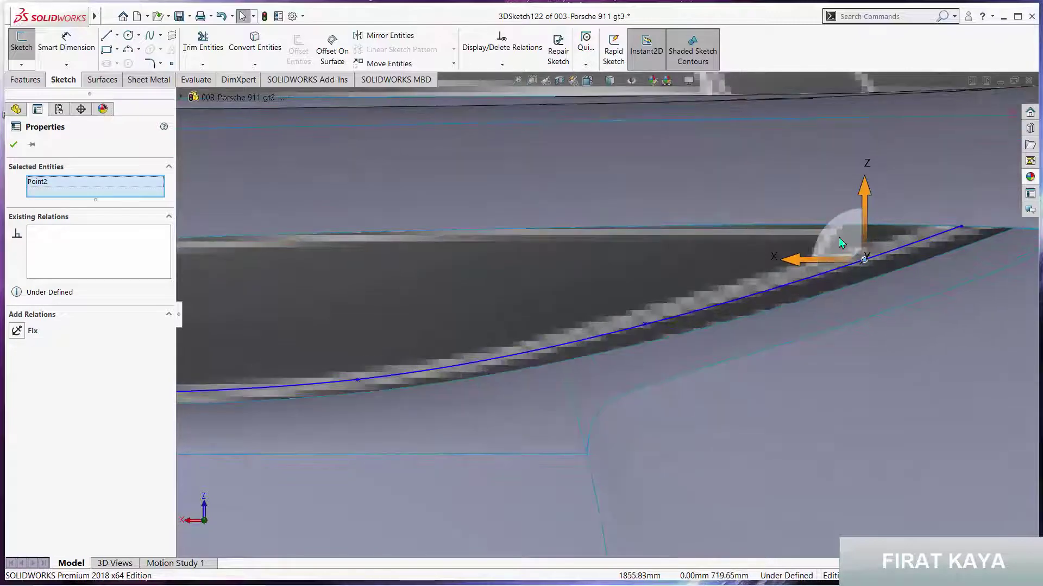
{"action": "right_click", "coordinate": [845, 242]}
{"action": "left_click", "coordinate": [852, 298]}
{"action": "mouse_move", "coordinate": [758, 281]}
{"action": "middle_mouse_down"}
{"action": "mouse_move", "coordinate": [561, 186]}
{"action": "mouse_move", "coordinate": [390, 238]}
{"action": "mouse_move", "coordinate": [431, 279]}
{"action": "middle_mouse_up"}
- Zoom to fit, then orient to the right-side view zoomed in on the front pillar
{"action": "key", "text": "f"}
{"action": "key", "text": "space"}
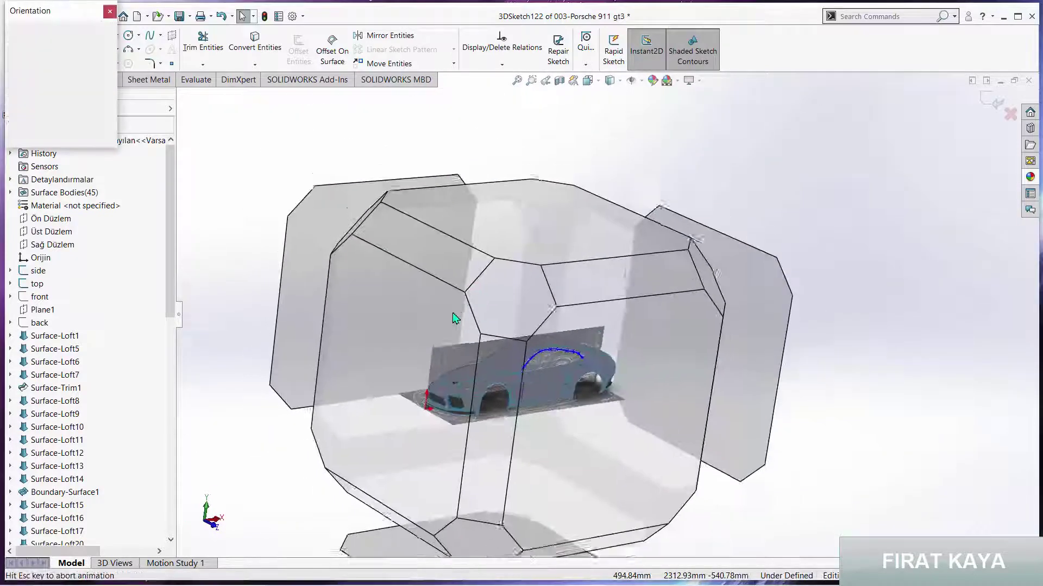
{"action": "left_click", "coordinate": [406, 328]}
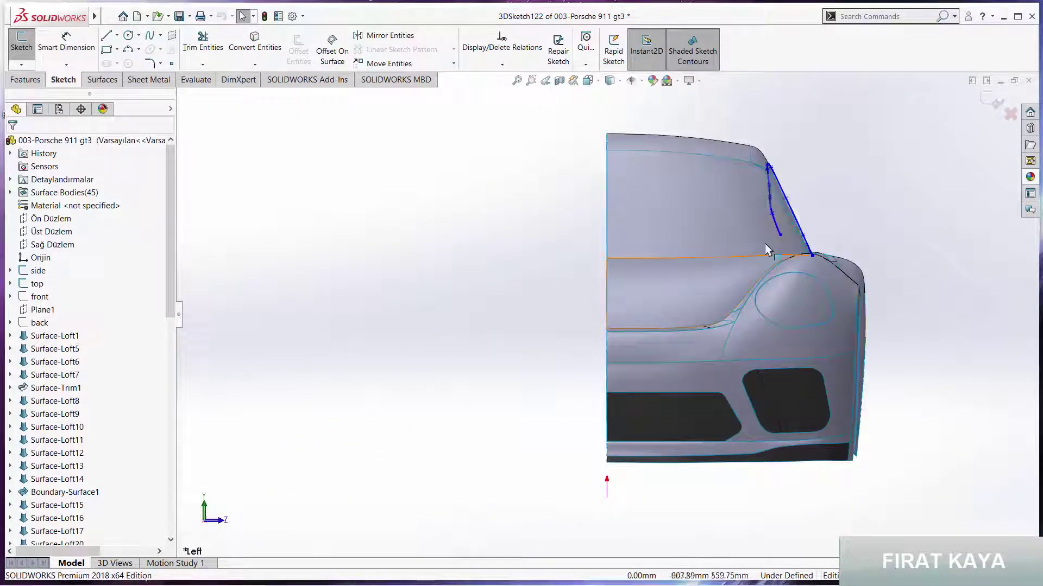
{"action": "scroll", "coordinate": [766, 250], "scroll_direction": "down", "scroll_amount": 3}
{"action": "scroll", "coordinate": [765, 250], "scroll_direction": "down", "scroll_amount": 3}
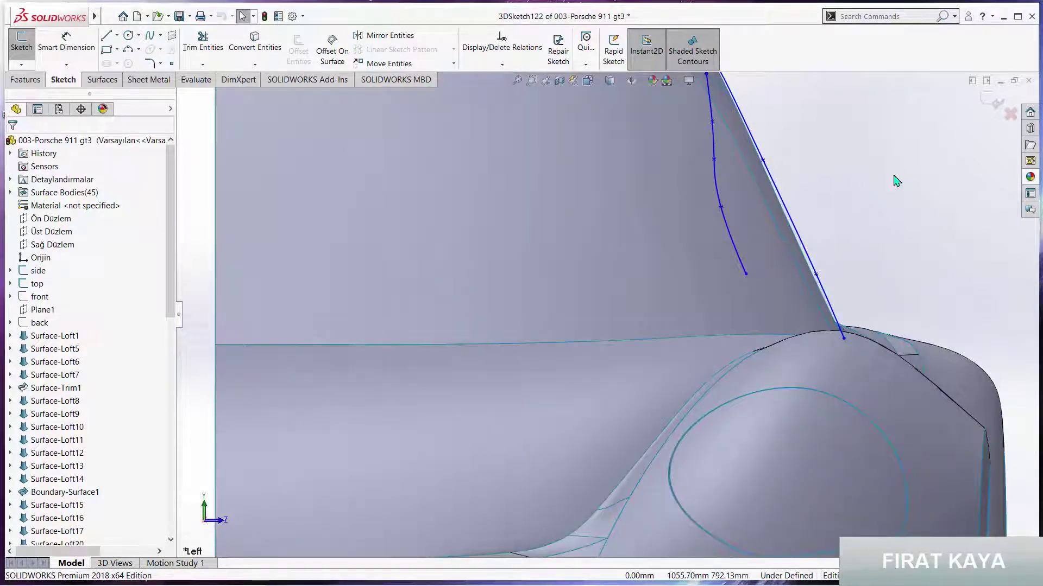
{"action": "scroll", "coordinate": [742, 219], "scroll_direction": "up", "scroll_amount": 2}
{"action": "scroll", "coordinate": [729, 238], "scroll_direction": "down", "scroll_amount": 2}
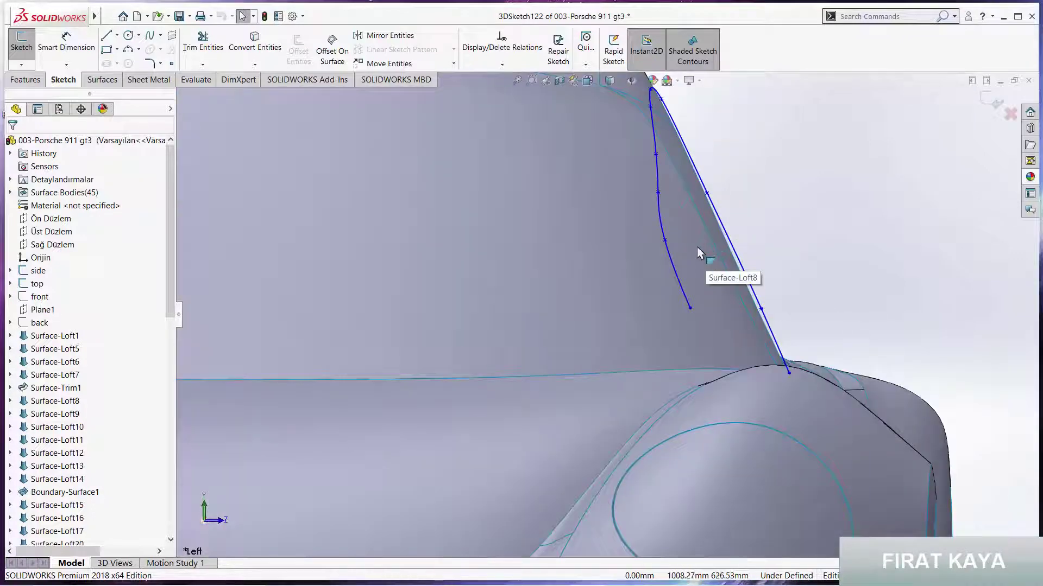
{"action": "scroll", "coordinate": [755, 332], "scroll_direction": "down", "scroll_amount": 2}
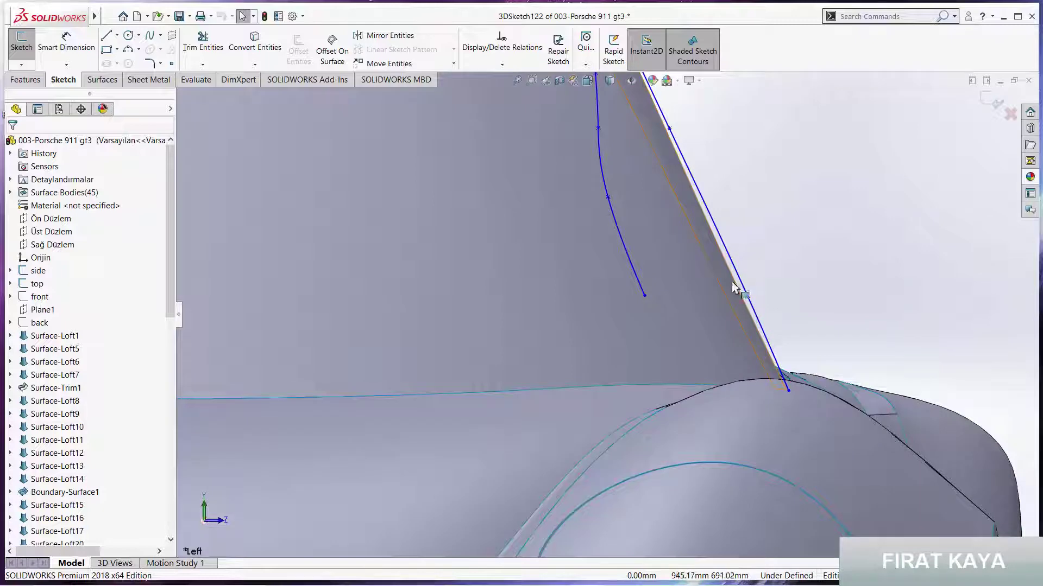
{"action": "scroll", "coordinate": [705, 272], "scroll_direction": "up", "scroll_amount": 3}
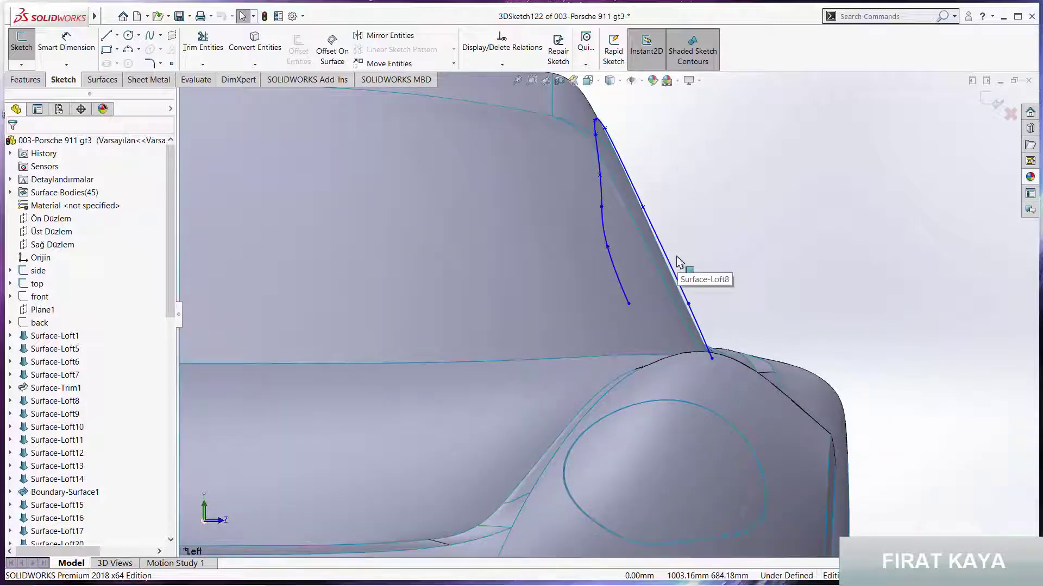
{"action": "scroll", "coordinate": [643, 265], "scroll_direction": "down", "scroll_amount": 1}
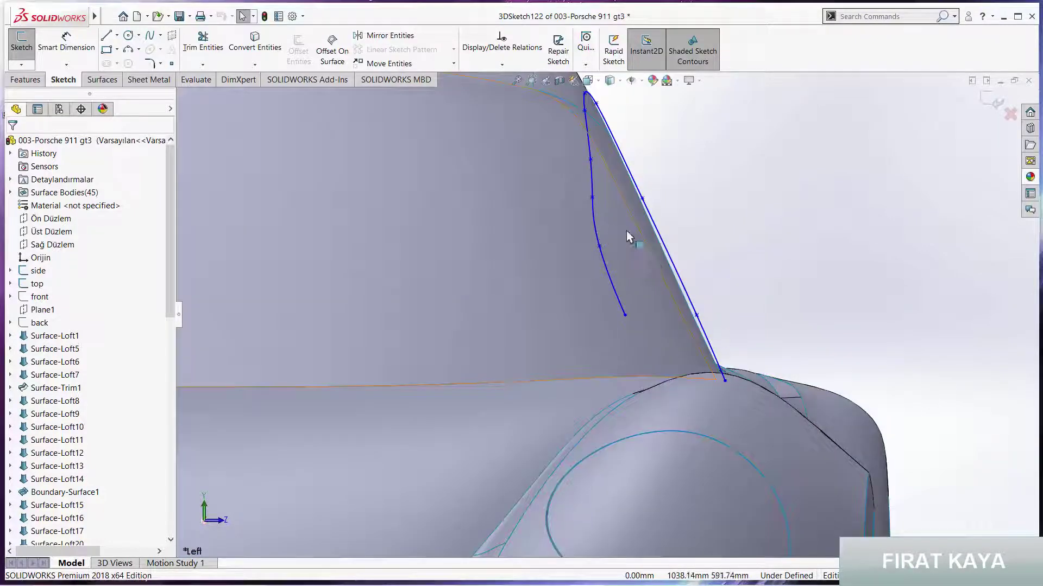
{"action": "scroll", "coordinate": [640, 235], "scroll_direction": "up", "scroll_amount": 3}
{"action": "middle_click_drag", "start_coordinate": [655, 241], "coordinate": [614, 282]}
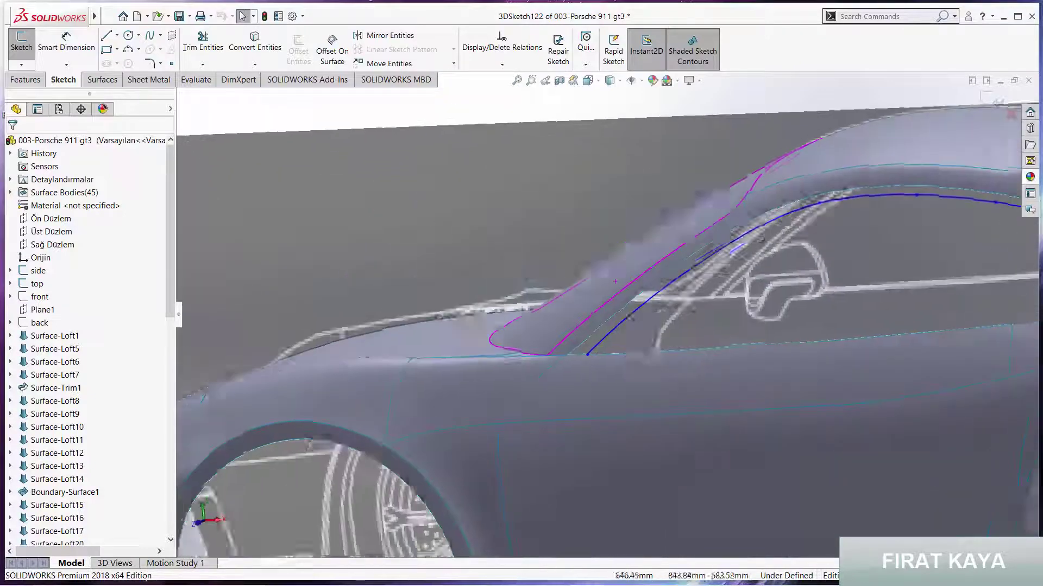
{"action": "scroll", "coordinate": [512, 291], "scroll_direction": "up", "scroll_amount": 5}
{"action": "key", "text": "space"}
{"action": "scroll", "coordinate": [568, 330], "scroll_direction": "up", "scroll_amount": 5}
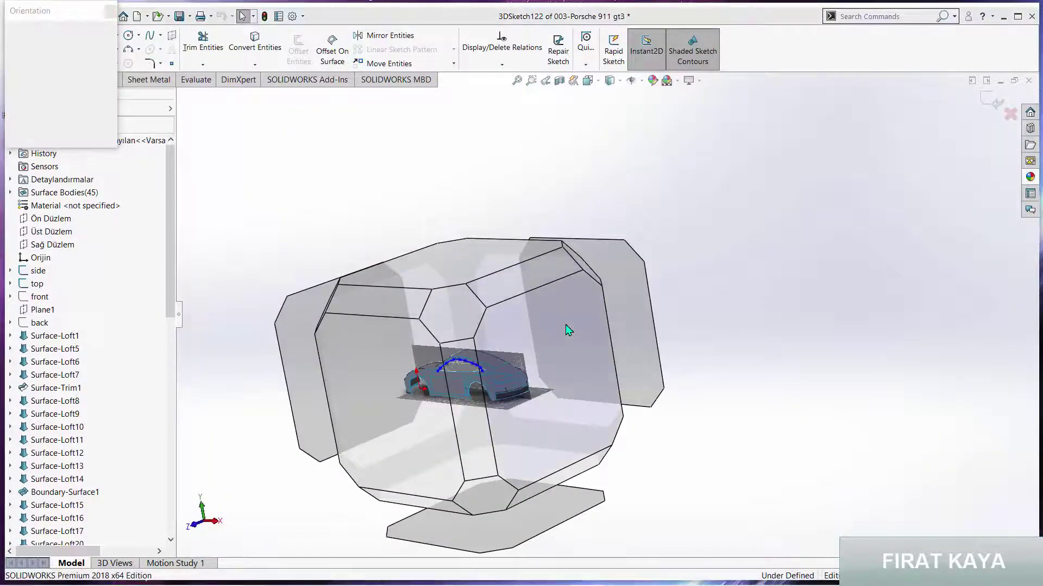
{"action": "key", "text": "ctrl+4"}
{"action": "scroll", "coordinate": [474, 235], "scroll_direction": "down", "scroll_amount": 3}
{"action": "scroll", "coordinate": [454, 214], "scroll_direction": "down", "scroll_amount": 3}
{"action": "scroll", "coordinate": [517, 202], "scroll_direction": "down", "scroll_amount": 2}
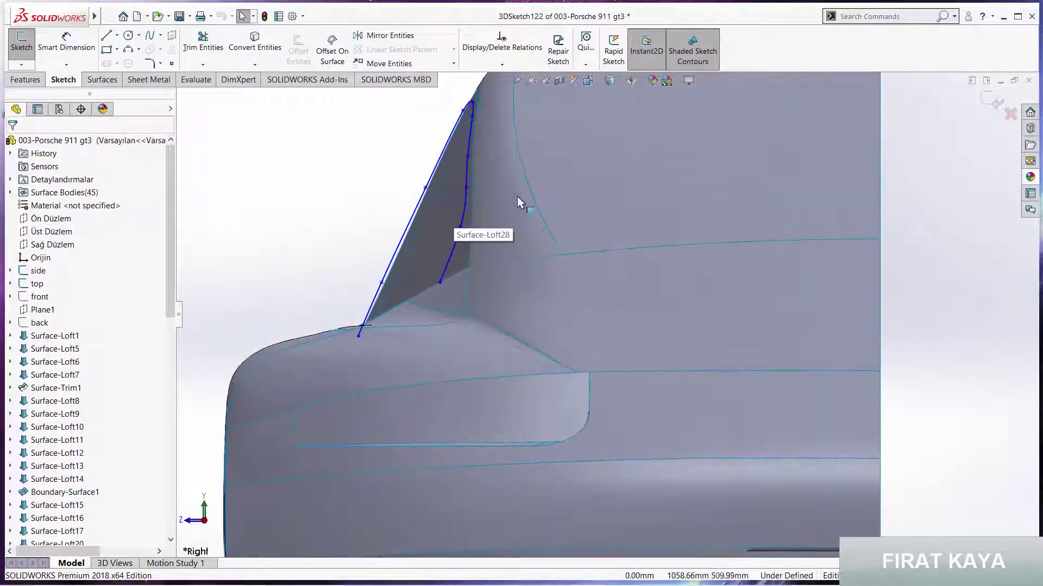
{"action": "scroll", "coordinate": [507, 202], "scroll_direction": "down", "scroll_amount": 1}
{"action": "scroll", "coordinate": [501, 204], "scroll_direction": "down", "scroll_amount": 2}
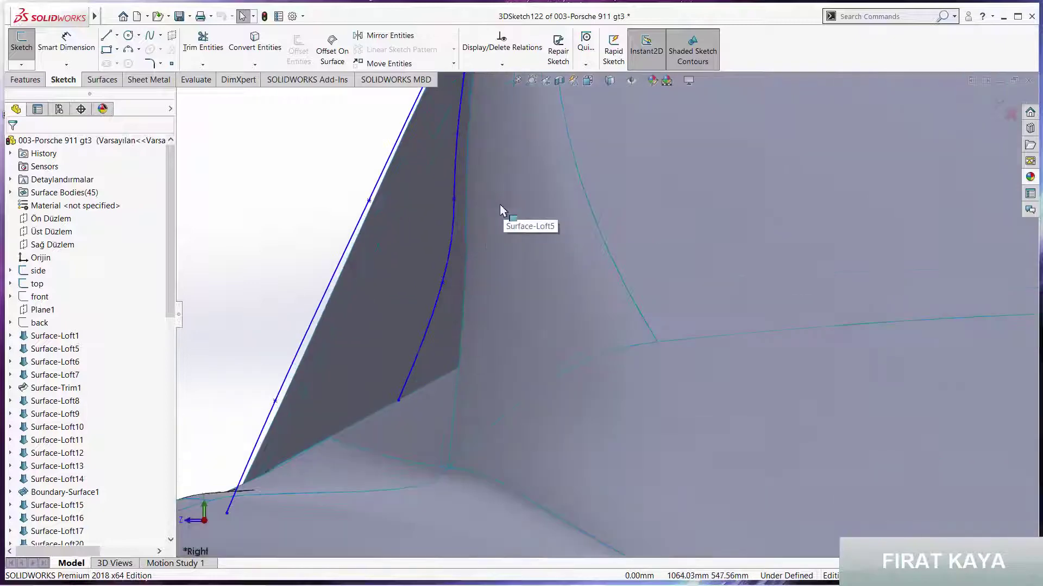
- Nudge Point9 slightly along Z with the Sketcher Triad so the curve hugs the pillar
{"action": "left_click", "coordinate": [442, 282]}
{"action": "right_click", "coordinate": [442, 283]}
{"action": "left_click", "coordinate": [503, 403]}
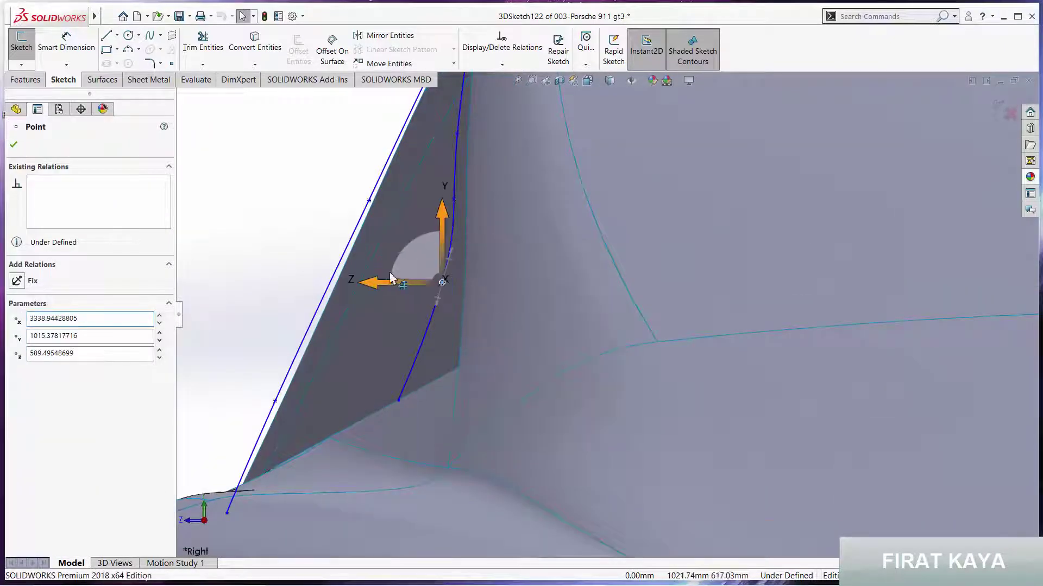
{"action": "left_click_drag", "start_coordinate": [369, 283], "coordinate": [359, 295]}
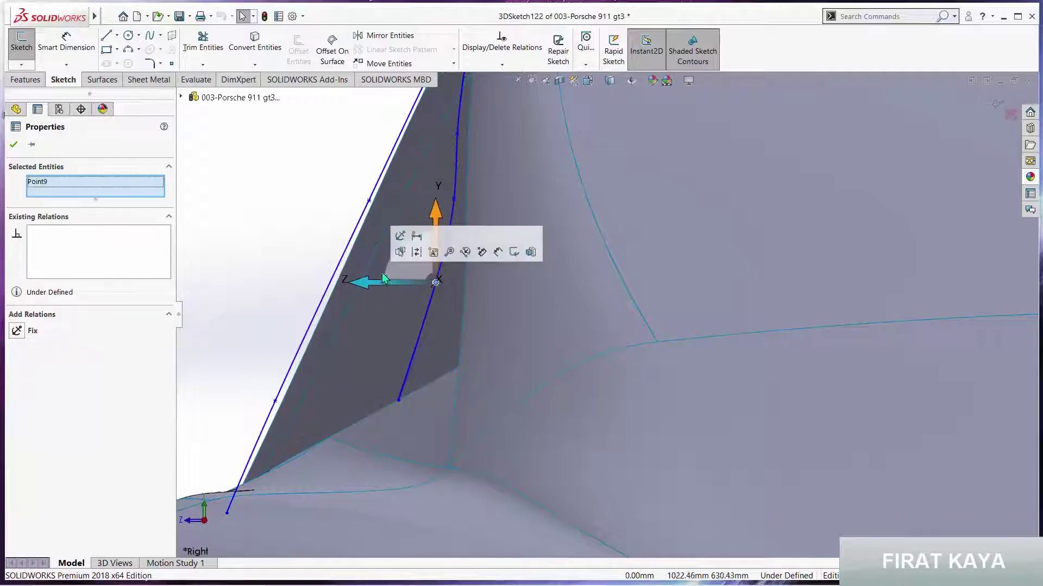
{"action": "right_click", "coordinate": [429, 274]}
{"action": "left_click", "coordinate": [456, 332]}
{"action": "scroll", "coordinate": [456, 330], "scroll_direction": "up", "scroll_amount": 5}
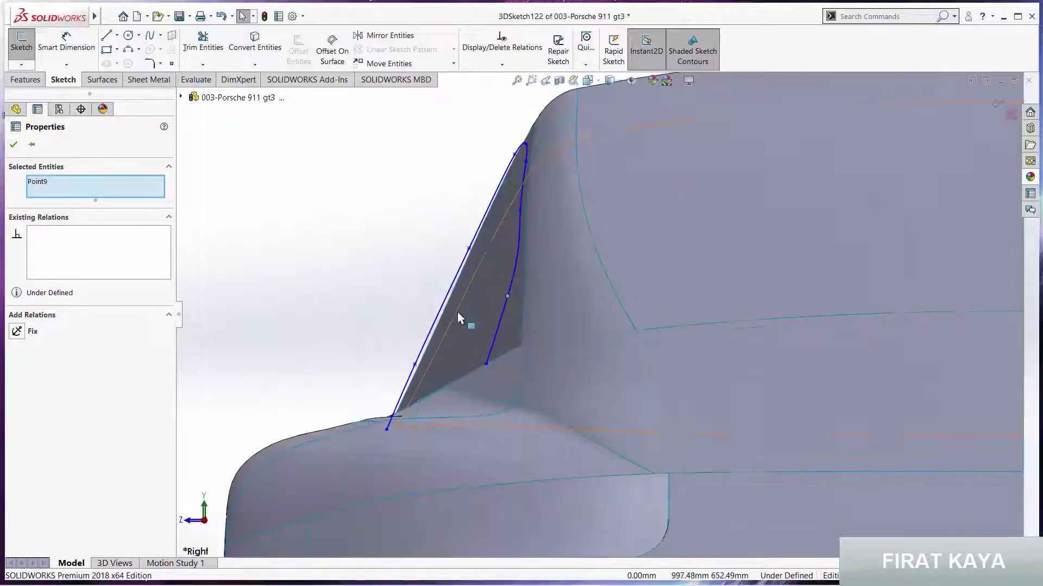
{"action": "left_click", "coordinate": [424, 273]}
{"action": "scroll", "coordinate": [495, 276], "scroll_direction": "up", "scroll_amount": 5}
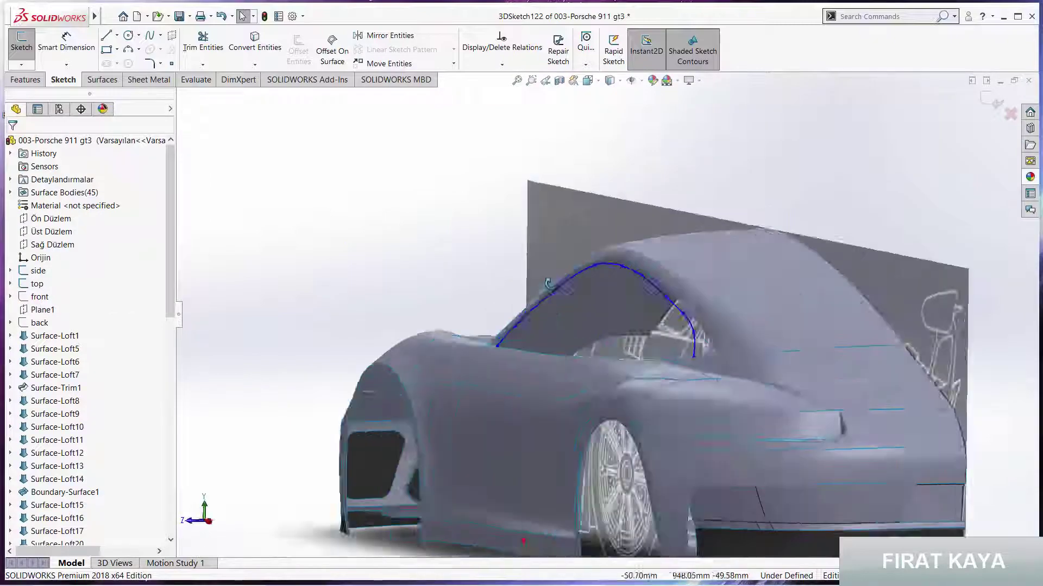
{"action": "key", "text": "space"}
{"action": "key", "text": "ctrl+1"}
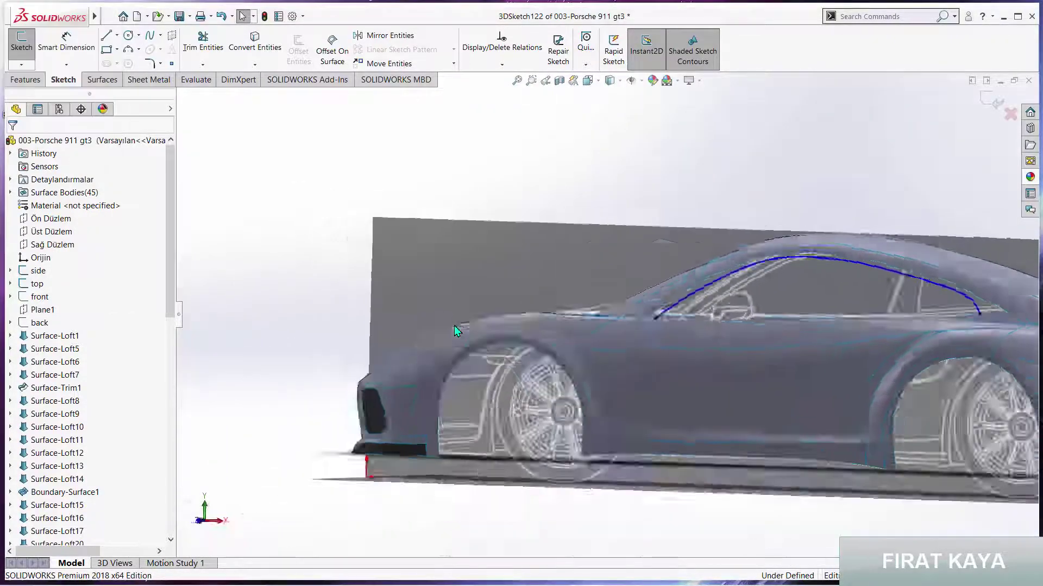
{"action": "scroll", "coordinate": [592, 320], "scroll_direction": "down", "scroll_amount": 5}
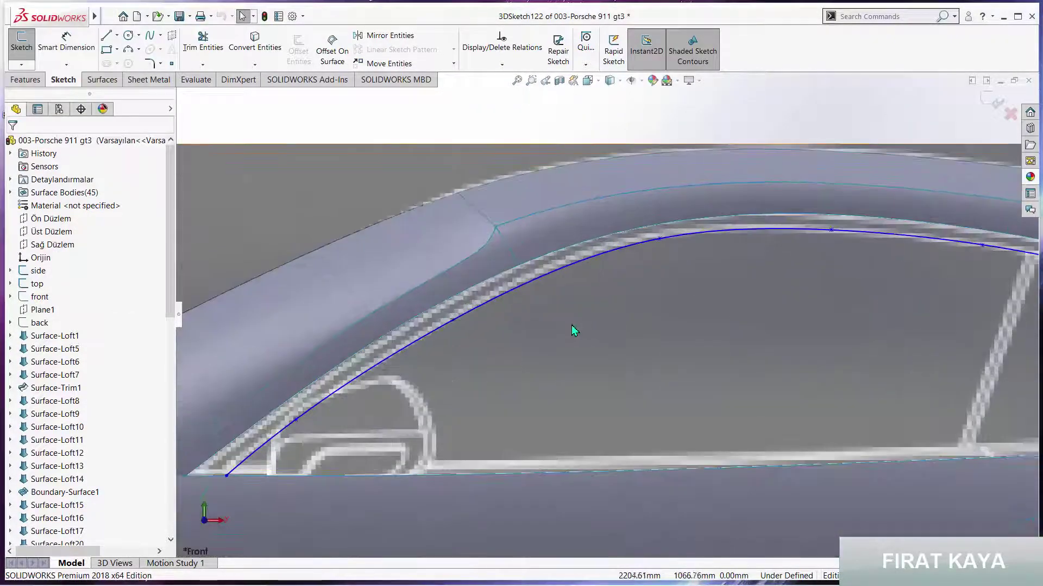
{"action": "scroll", "coordinate": [738, 356], "scroll_direction": "up", "scroll_amount": 5}
{"action": "scroll", "coordinate": [754, 365], "scroll_direction": "down", "scroll_amount": 2}
{"action": "scroll", "coordinate": [819, 365], "scroll_direction": "up", "scroll_amount": 2}
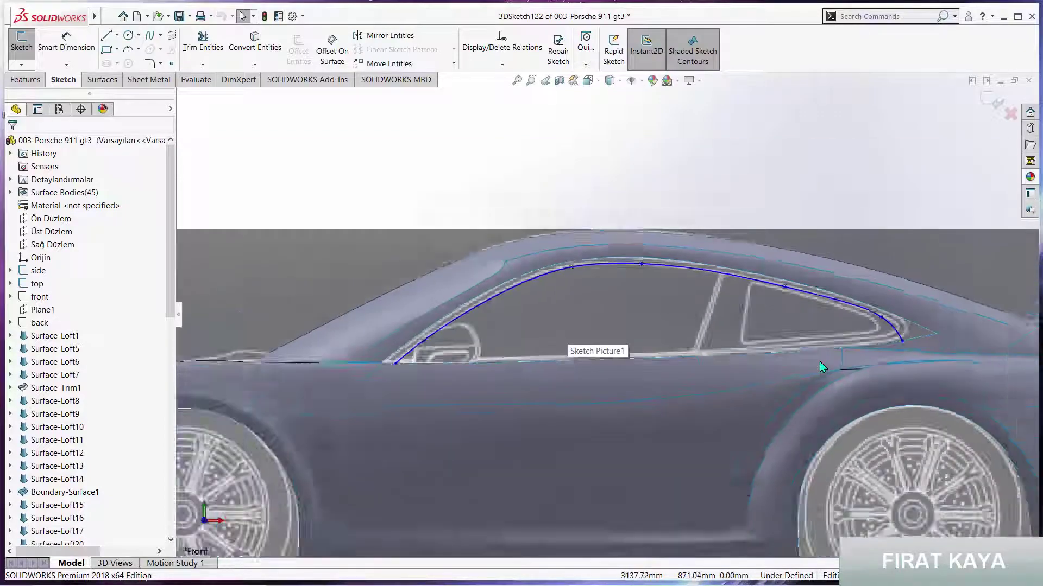
{"action": "scroll", "coordinate": [829, 317], "scroll_direction": "down", "scroll_amount": 3}
{"action": "scroll", "coordinate": [829, 316], "scroll_direction": "down", "scroll_amount": 3}
{"action": "left_click", "coordinate": [881, 275]}
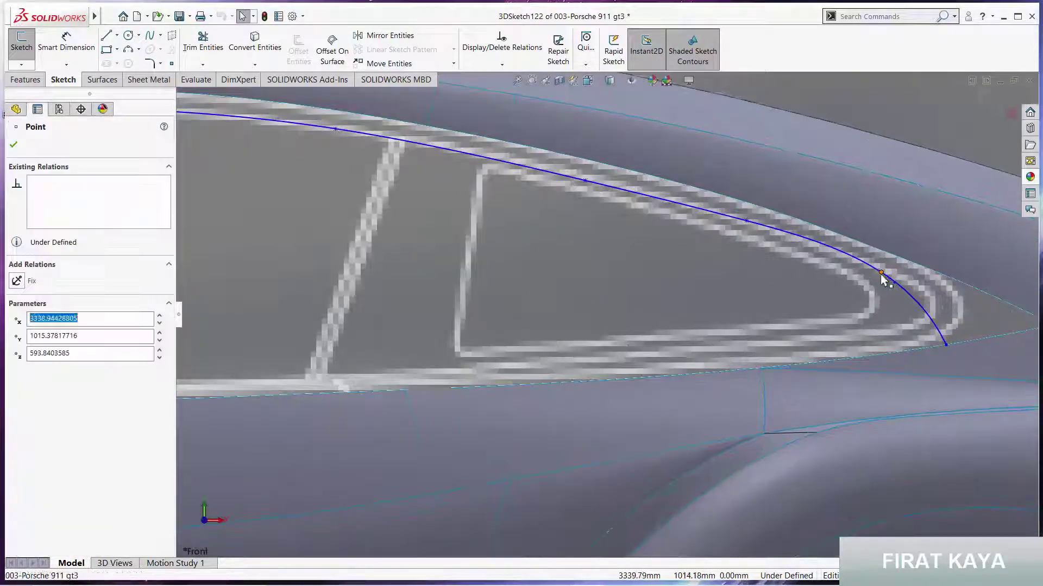
{"action": "right_click", "coordinate": [882, 275]}
{"action": "left_click", "coordinate": [915, 396]}
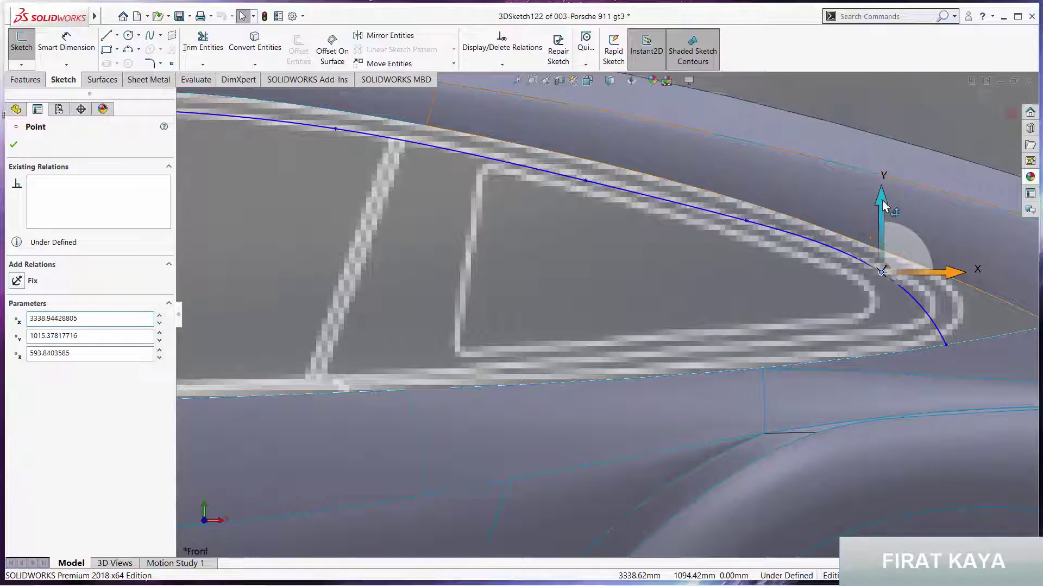
{"action": "left_click", "coordinate": [882, 273]}
{"action": "right_click", "coordinate": [885, 266]}
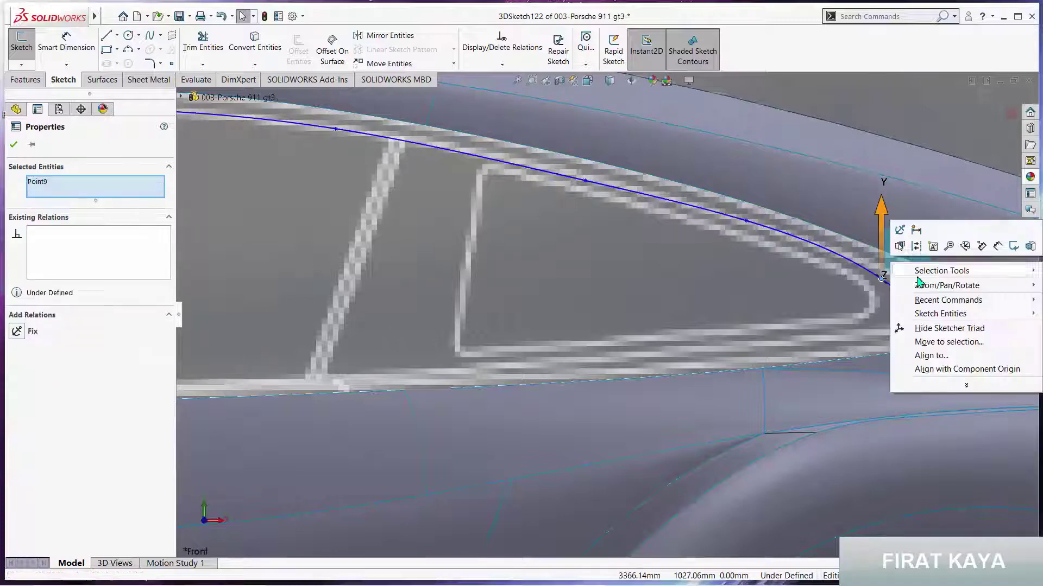
{"action": "left_click", "coordinate": [946, 334]}
{"action": "scroll", "coordinate": [771, 275], "scroll_direction": "up", "scroll_amount": 3}
{"action": "scroll", "coordinate": [668, 285], "scroll_direction": "up", "scroll_amount": 3}
{"action": "key", "text": "space"}
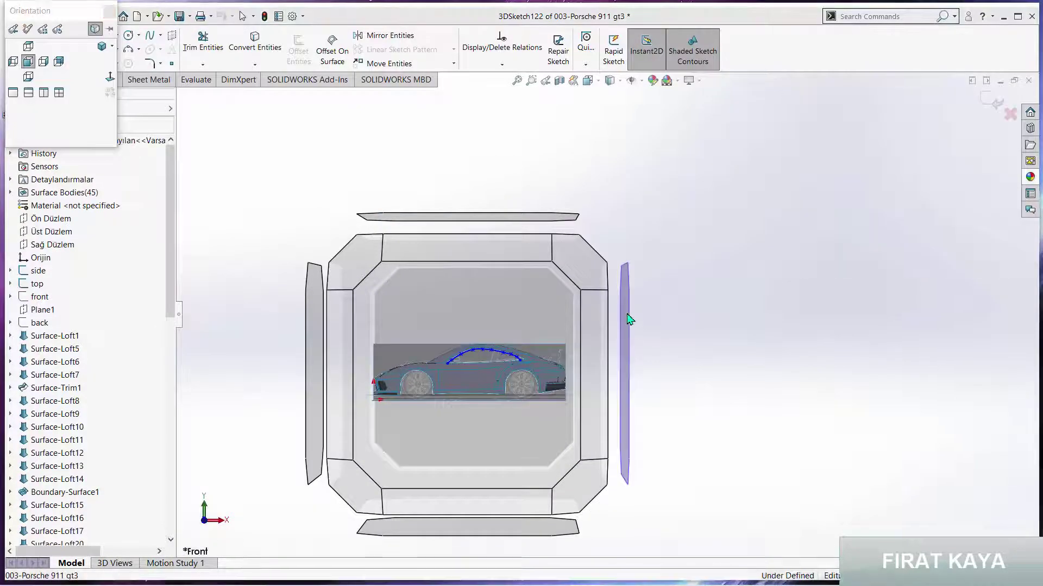
{"action": "left_click", "coordinate": [624, 318]}
{"action": "scroll", "coordinate": [500, 213], "scroll_direction": "down", "scroll_amount": 5}
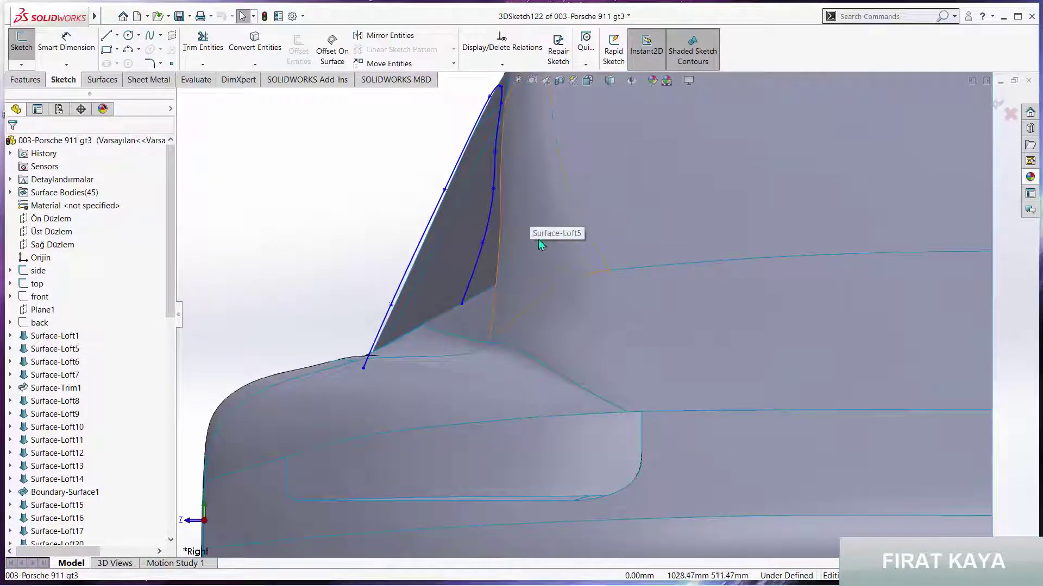
{"action": "scroll", "coordinate": [532, 247], "scroll_direction": "up", "scroll_amount": 3}
{"action": "scroll", "coordinate": [581, 269], "scroll_direction": "down", "scroll_amount": 2}
{"action": "scroll", "coordinate": [578, 264], "scroll_direction": "up", "scroll_amount": 2}
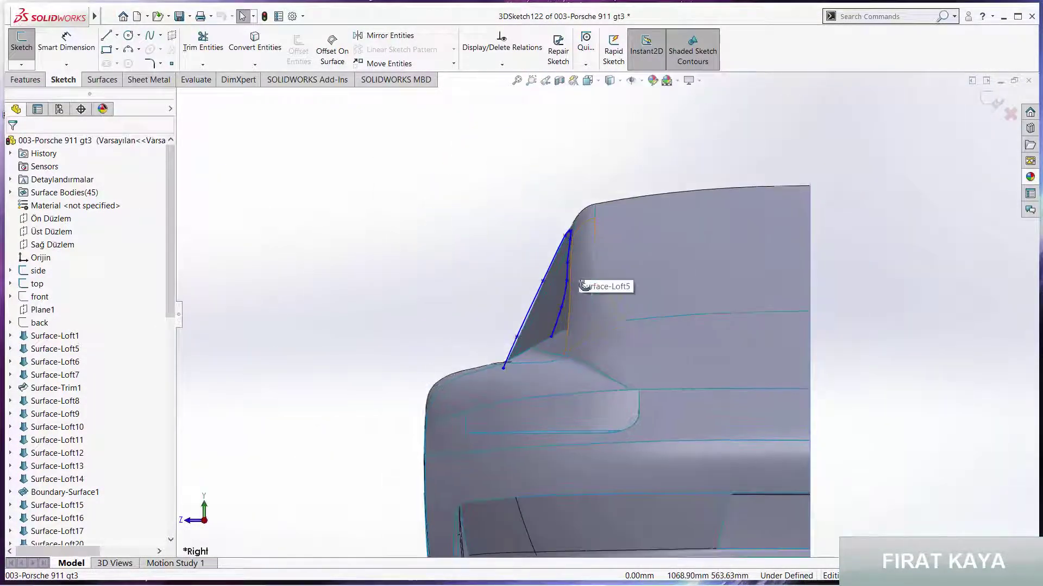
{"action": "middle_click_drag", "start_coordinate": [582, 286], "coordinate": [520, 366]}
{"action": "scroll", "coordinate": [489, 342], "scroll_direction": "up", "scroll_amount": 5}
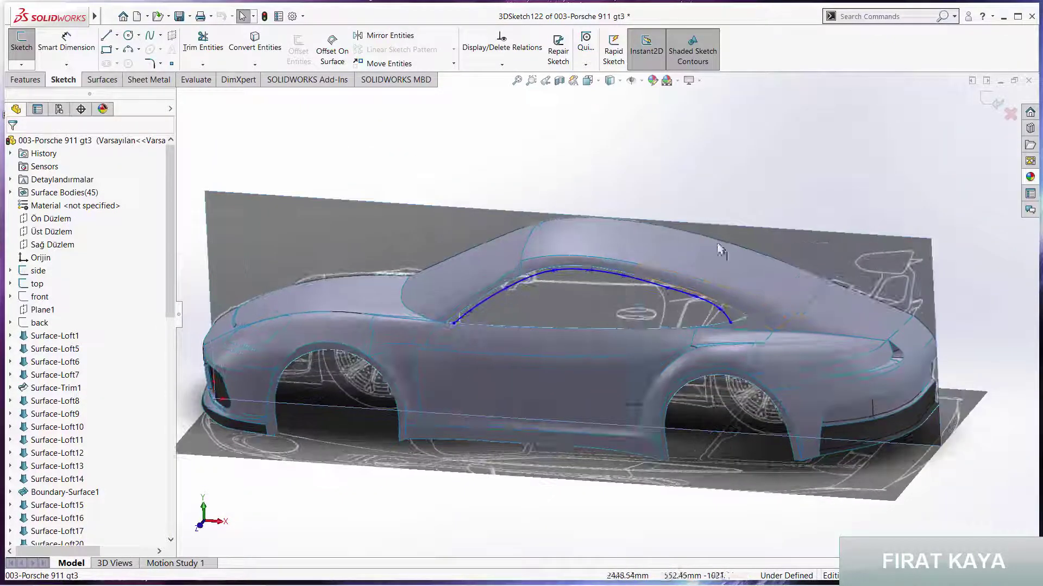
- Exit 3DSketch122 and start a new 3D sketch
{"action": "left_click", "coordinate": [991, 106]}
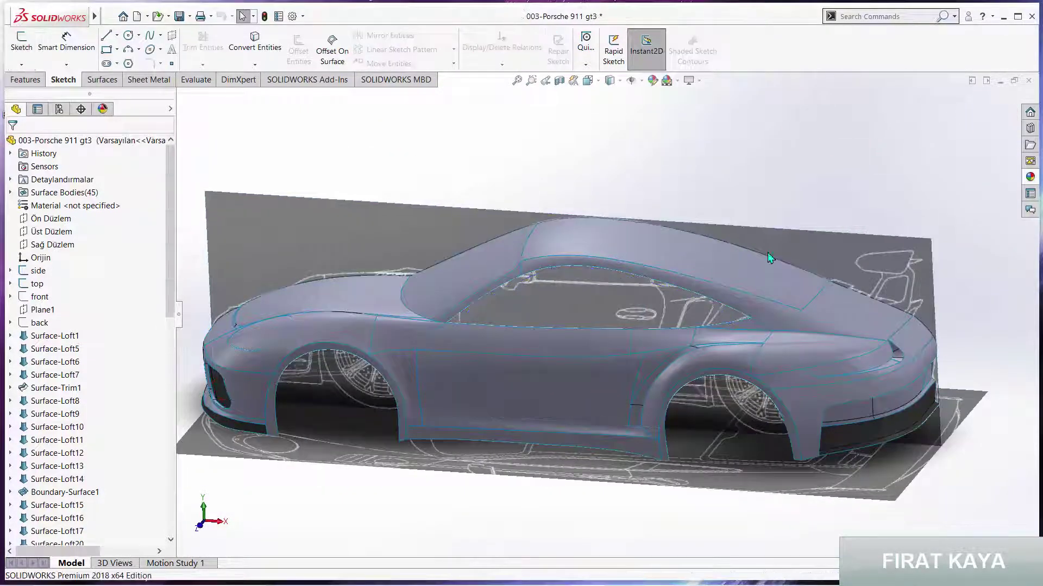
{"action": "scroll", "coordinate": [611, 313], "scroll_direction": "down", "scroll_amount": 5}
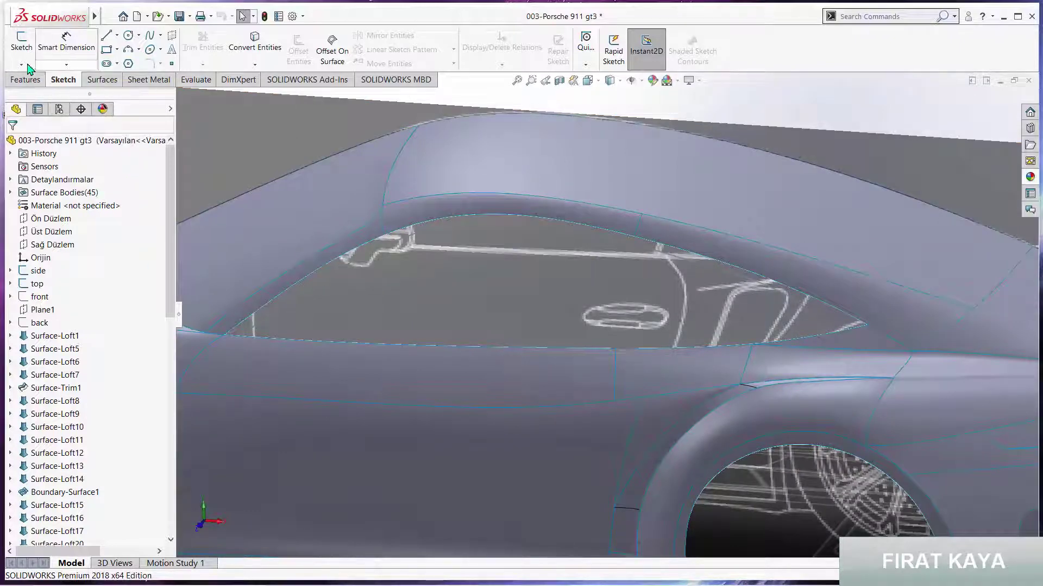
{"action": "left_click", "coordinate": [24, 66]}
{"action": "left_click", "coordinate": [54, 91]}
- Convert the four side-window edges (front, upper, rear, lower rear) into sketch curves and select the rear end point
{"action": "left_click", "coordinate": [255, 42]}
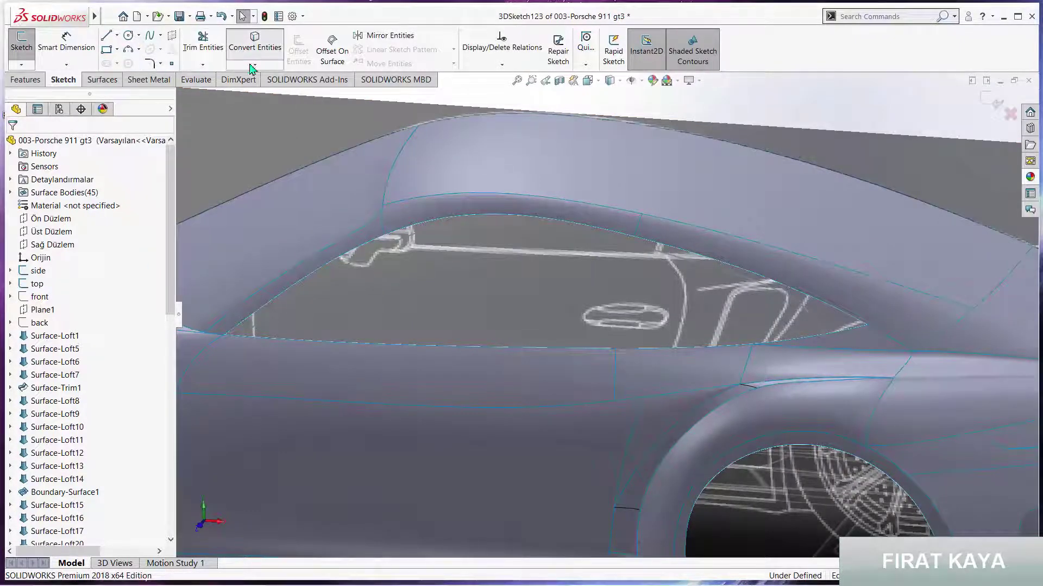
{"action": "left_click", "coordinate": [379, 246]}
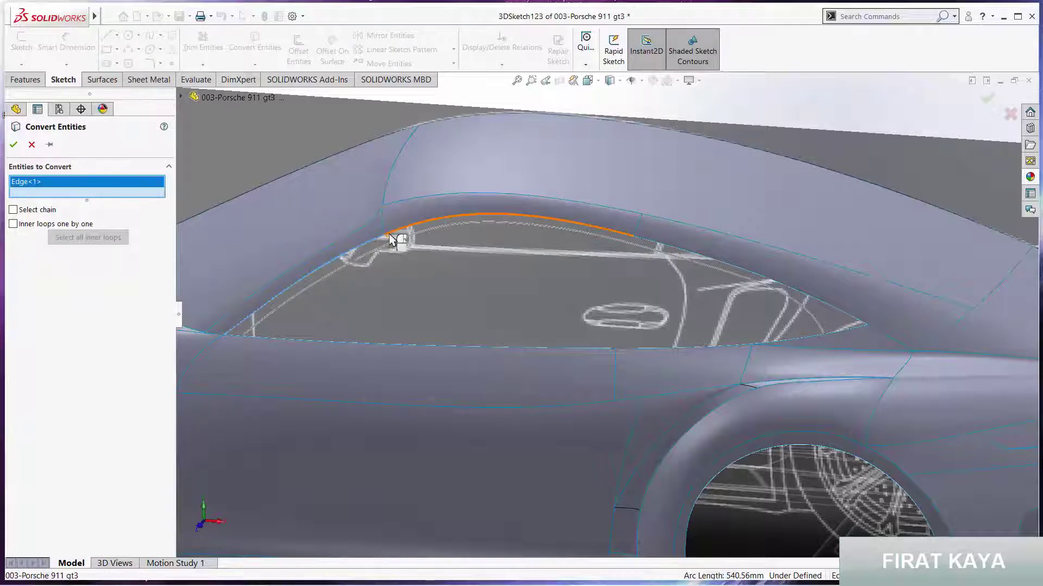
{"action": "left_click", "coordinate": [391, 238]}
{"action": "left_click", "coordinate": [668, 250]}
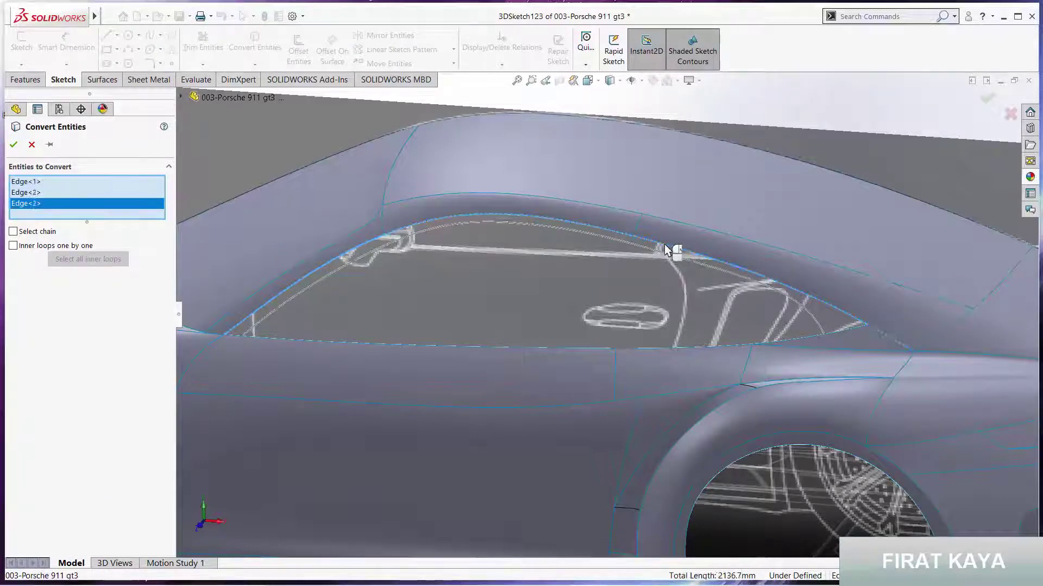
{"action": "left_click", "coordinate": [844, 331]}
{"action": "left_click", "coordinate": [988, 104]}
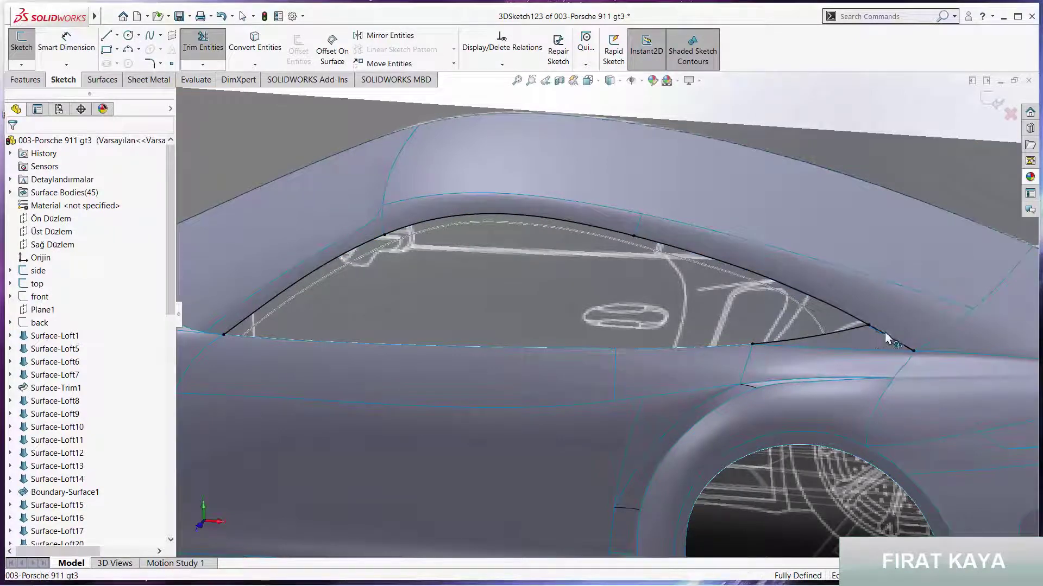
{"action": "left_click", "coordinate": [867, 326]}
- Exit the new 3D sketch and orbit to a front three-quarter view of the car
{"action": "left_click", "coordinate": [1001, 113]}
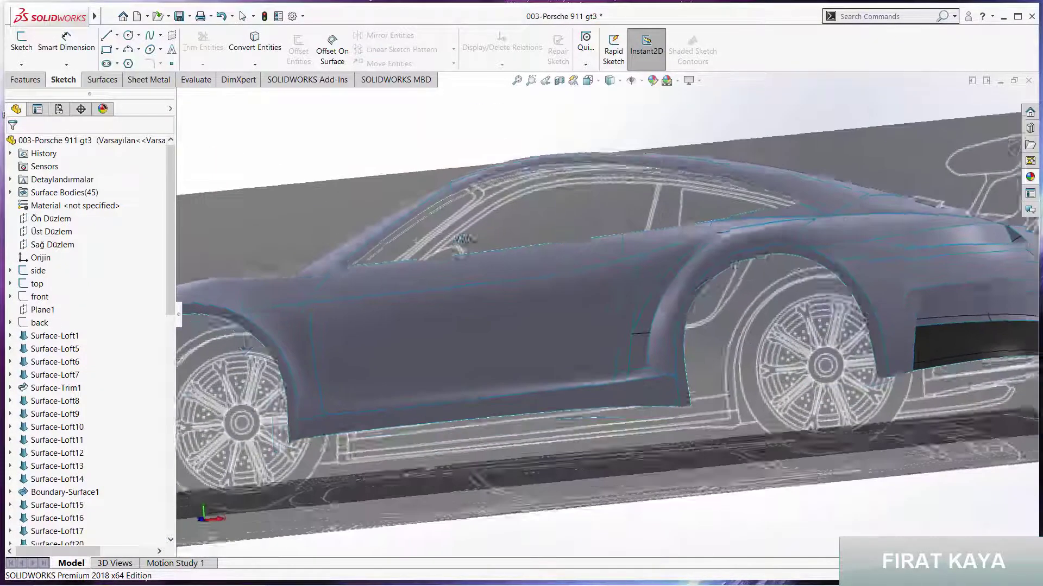
{"action": "middle_click_drag", "start_coordinate": [462, 239], "coordinate": [727, 269]}
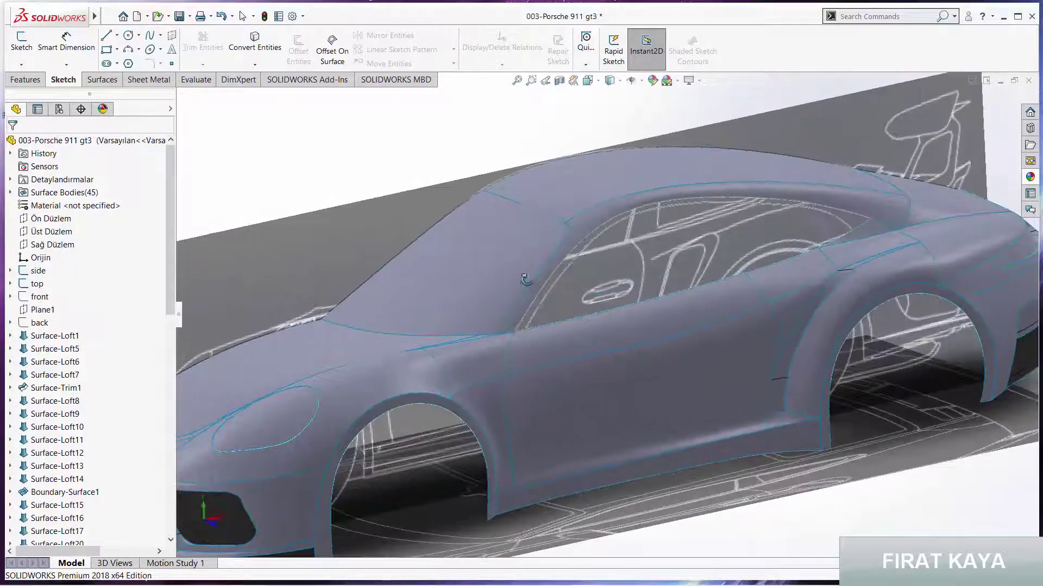
{"action": "scroll", "coordinate": [726, 269], "scroll_direction": "down", "scroll_amount": 3}
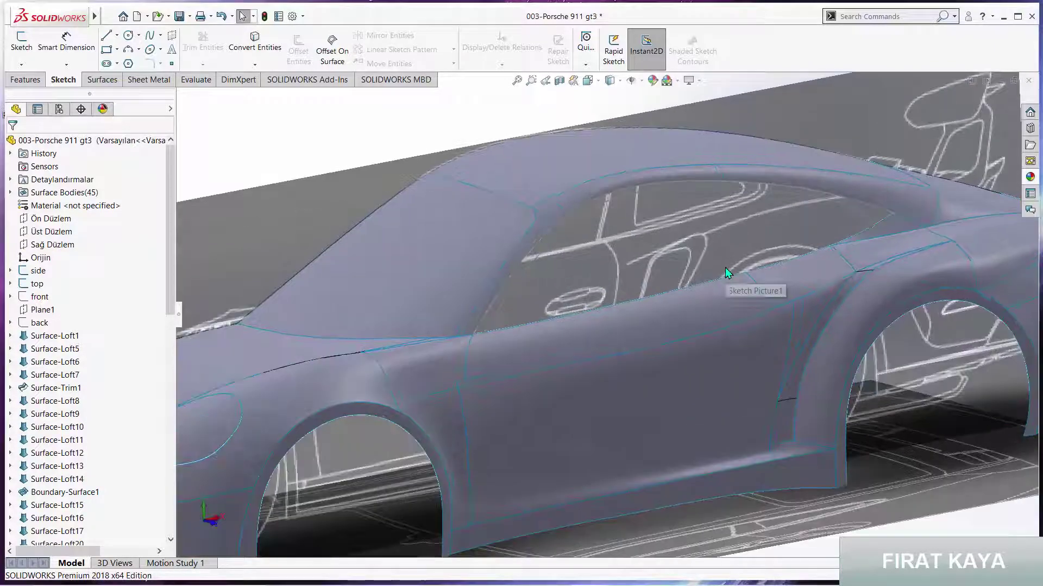
- Loft a surface between 3DSketch123 and 3DSketch122, guided by the lower and rear window edges
{"action": "left_click", "coordinate": [33, 84]}
{"action": "left_click", "coordinate": [100, 80]}
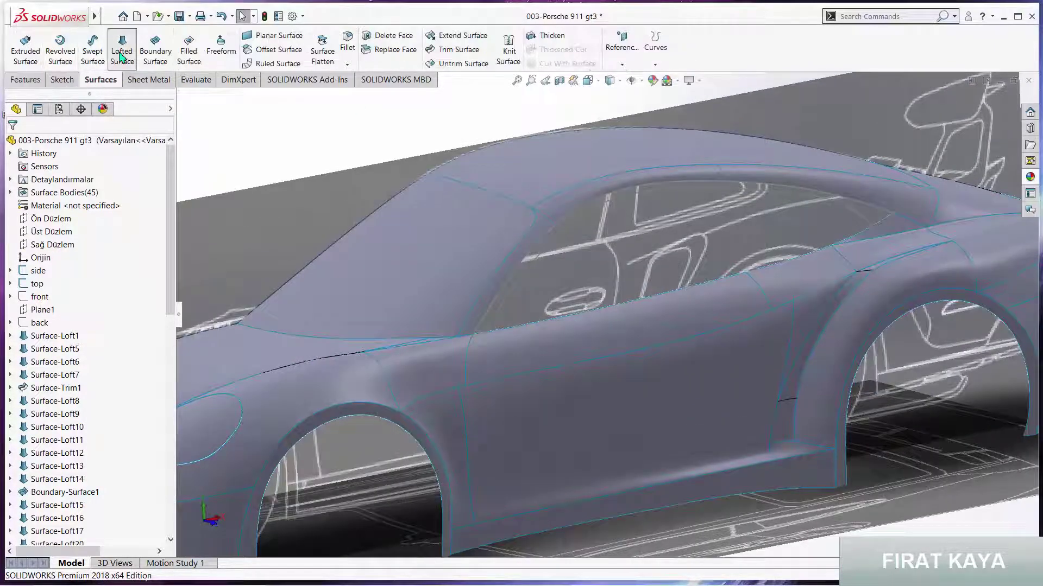
{"action": "left_click", "coordinate": [659, 185]}
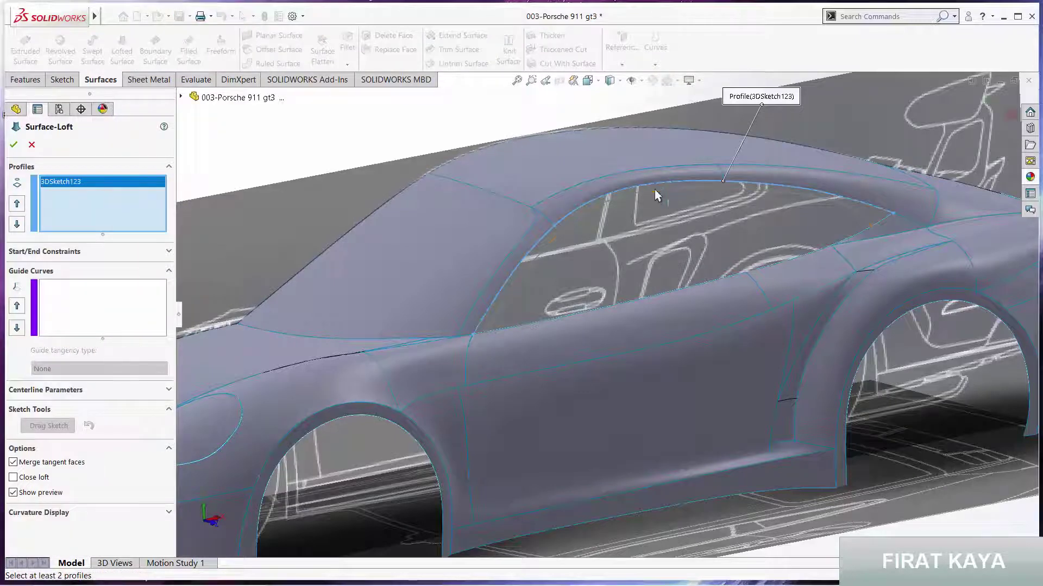
{"action": "left_click", "coordinate": [883, 220]}
{"action": "left_click", "coordinate": [116, 321]}
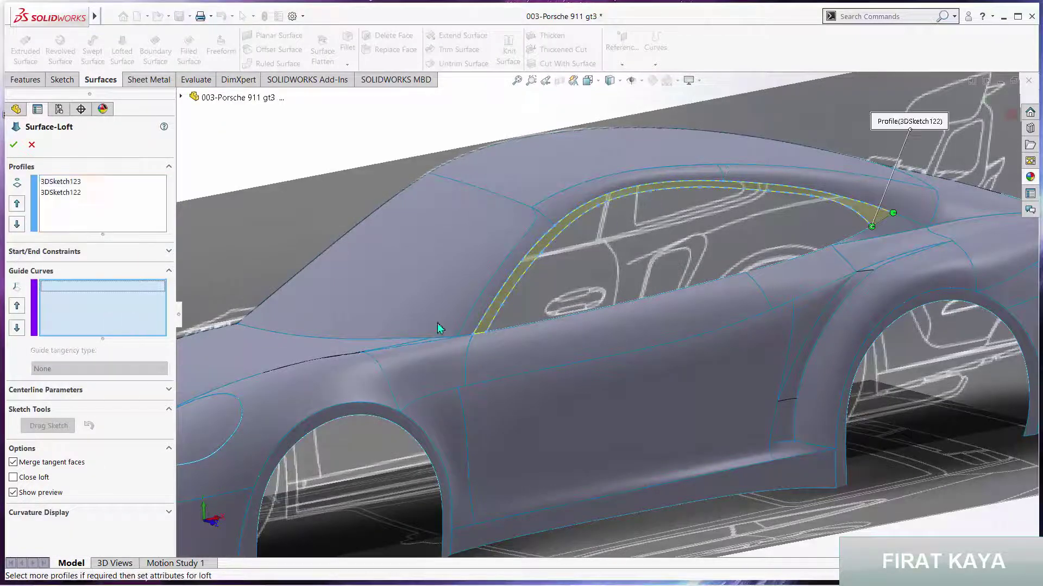
{"action": "left_click", "coordinate": [504, 335]}
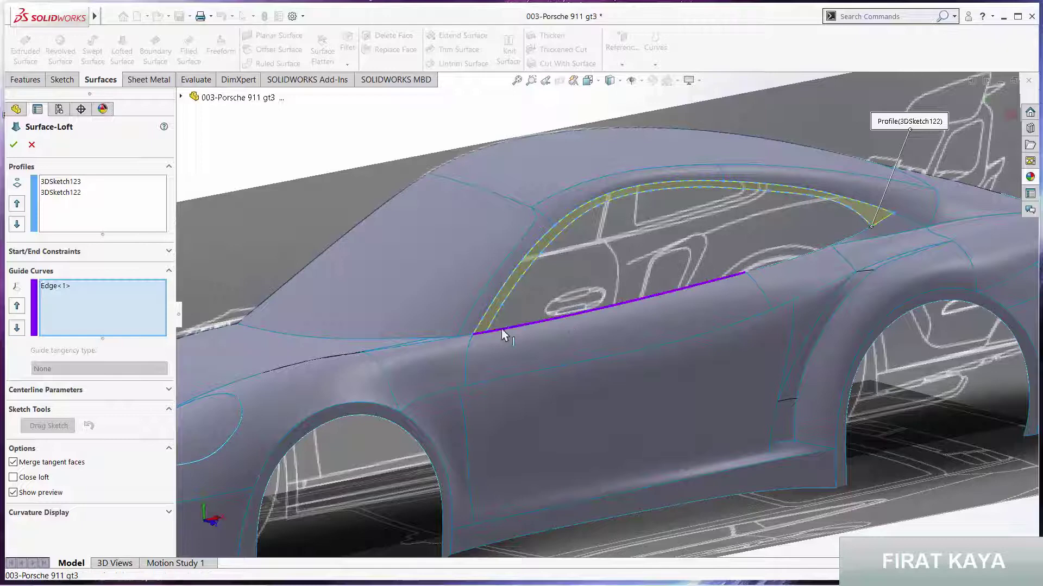
{"action": "left_click", "coordinate": [891, 216]}
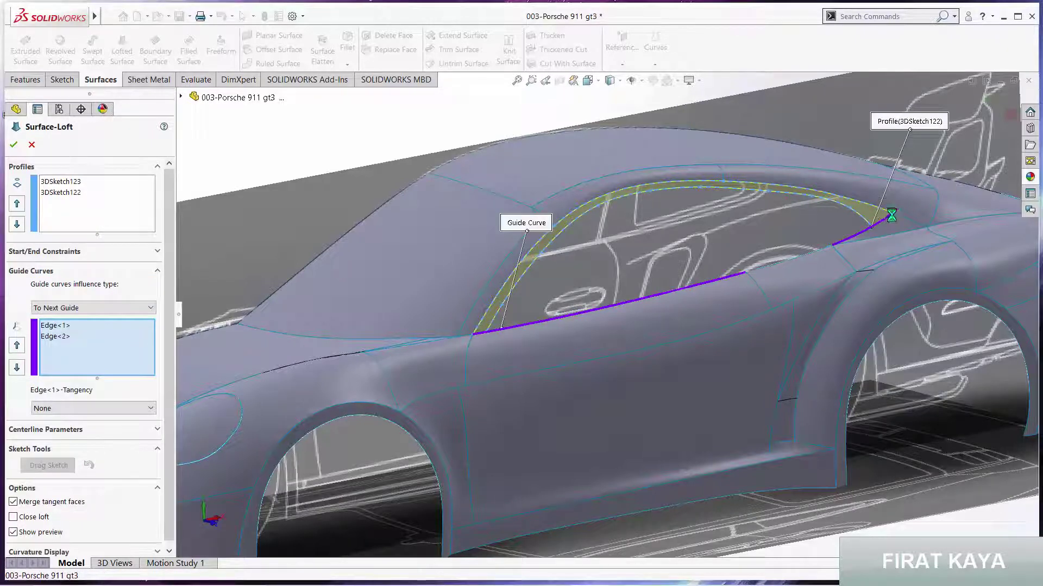
{"action": "left_click", "coordinate": [987, 98]}
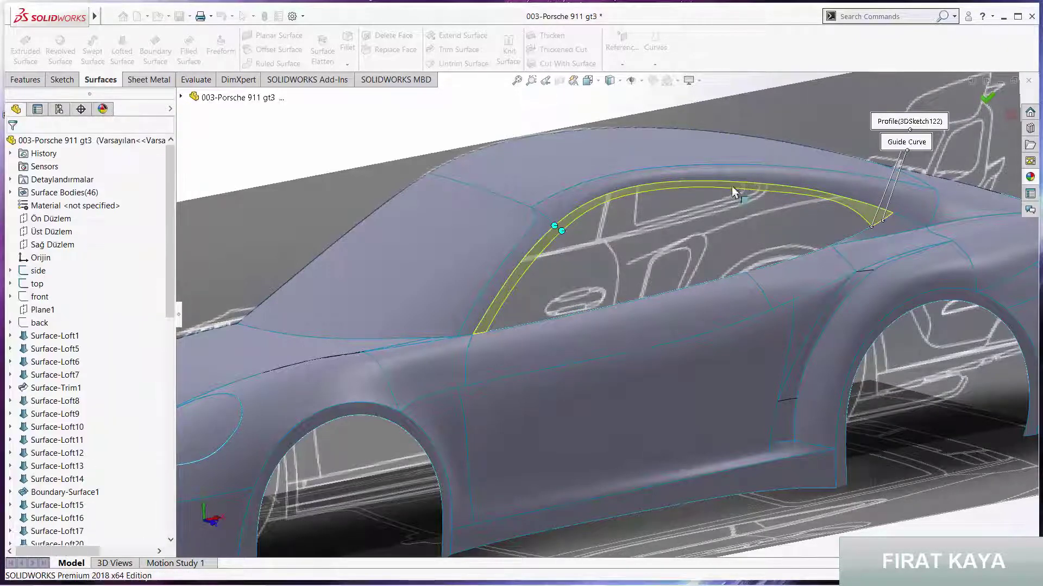
{"action": "key", "text": "f"}
{"action": "scroll", "coordinate": [623, 274], "scroll_direction": "down", "scroll_amount": 5}
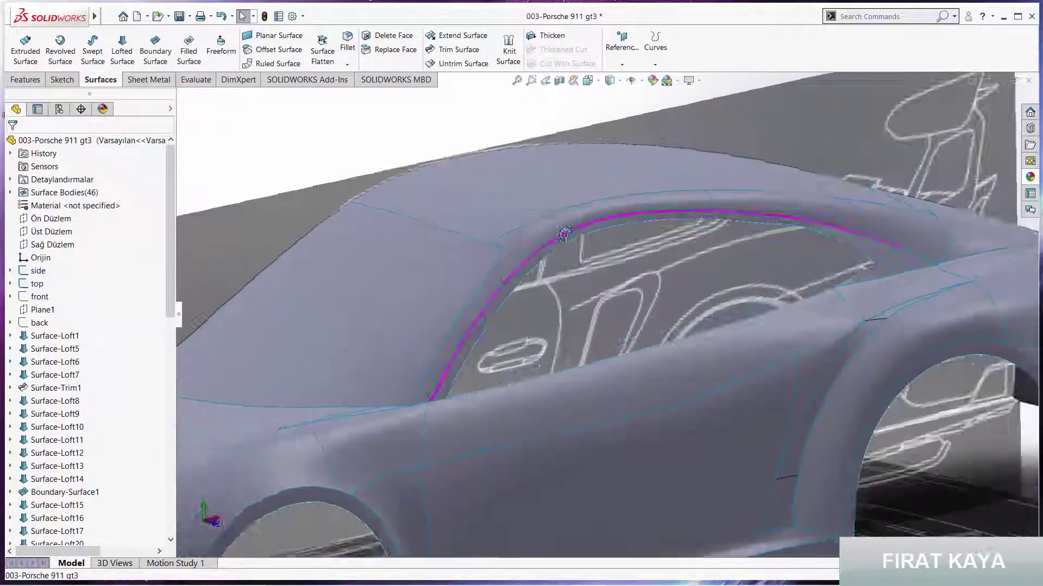
{"action": "middle_click_drag", "start_coordinate": [622, 274], "coordinate": [609, 202]}
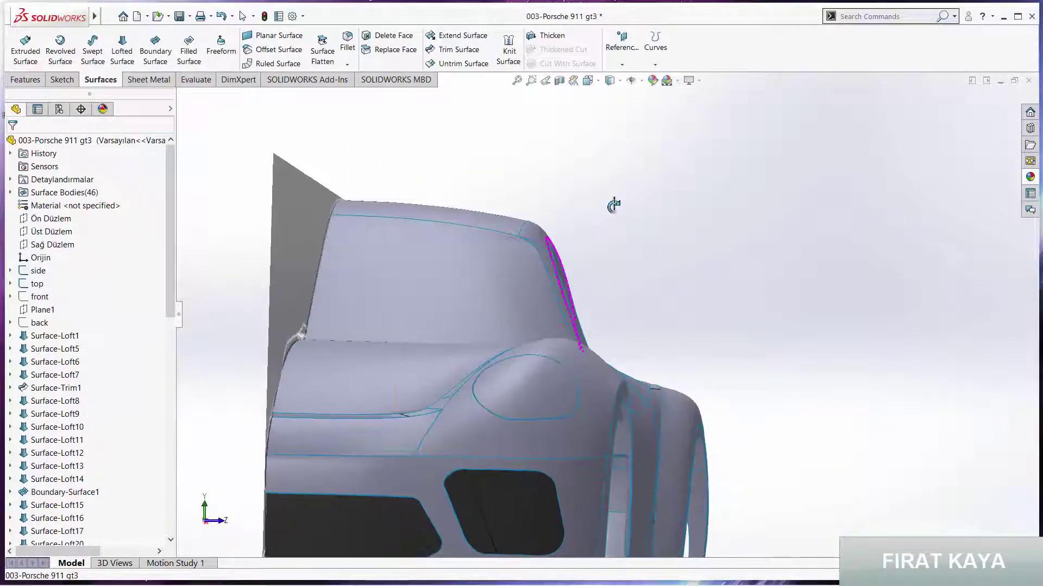
{"action": "key", "text": "f"}
{"action": "key", "text": "space"}
{"action": "left_click", "coordinate": [470, 322]}
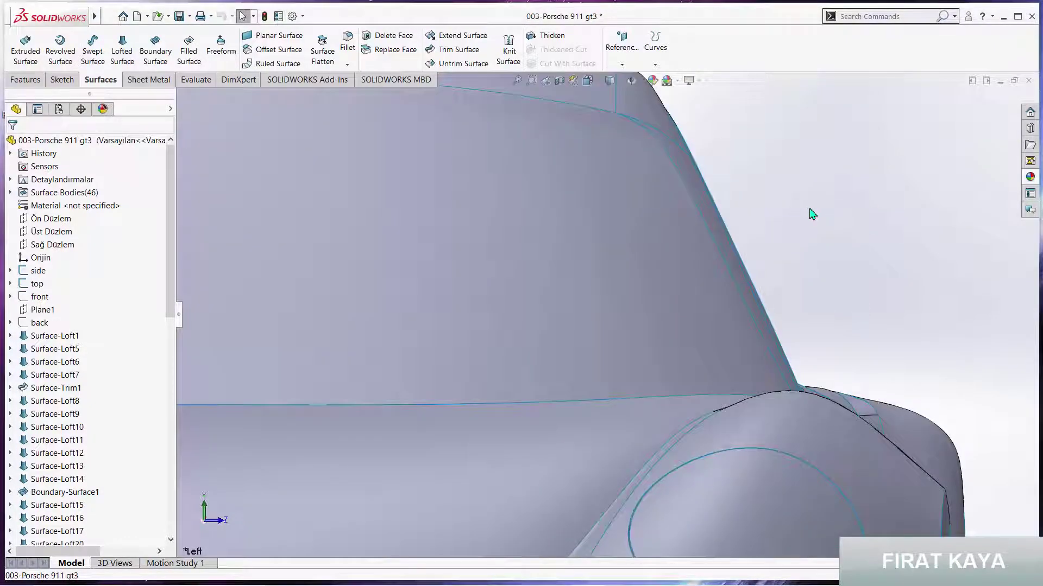
{"action": "key", "text": "ctrl+1"}
{"action": "mouse_move", "coordinate": [634, 267]}
{"action": "middle_mouse_down"}
{"action": "mouse_move", "coordinate": [383, 294]}
{"action": "mouse_move", "coordinate": [570, 302]}
{"action": "mouse_move", "coordinate": [640, 321]}
{"action": "mouse_move", "coordinate": [752, 319]}
{"action": "middle_mouse_up"}
{"action": "key", "text": "space"}
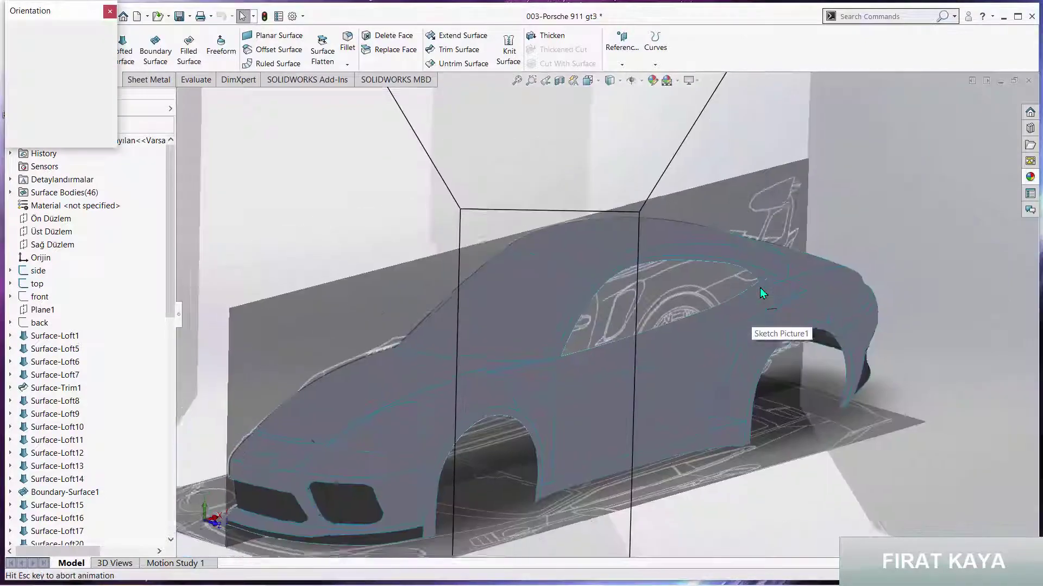
{"action": "left_click", "coordinate": [572, 363]}
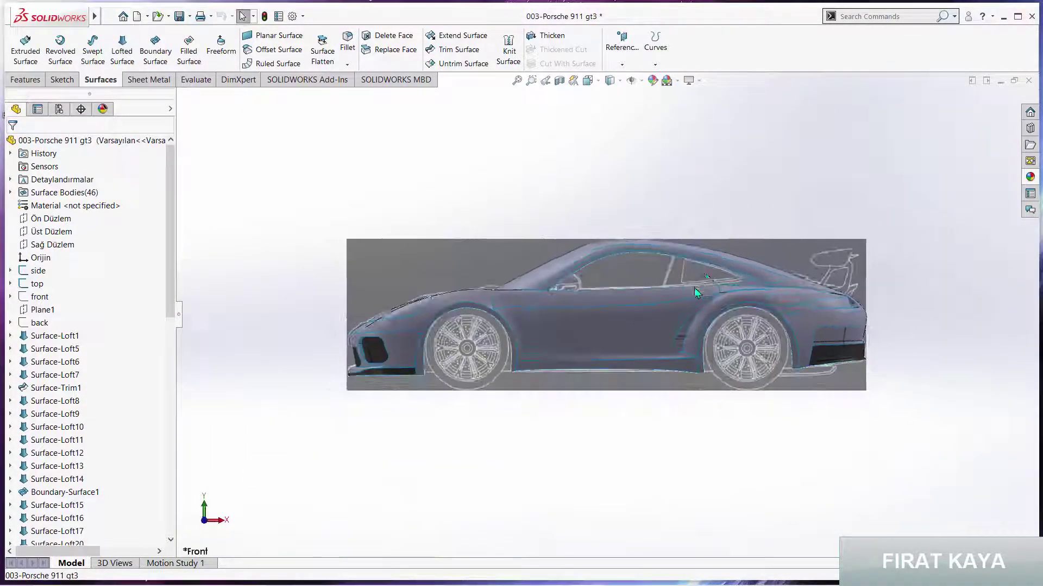
{"action": "scroll", "coordinate": [689, 288], "scroll_direction": "down", "scroll_amount": 5}
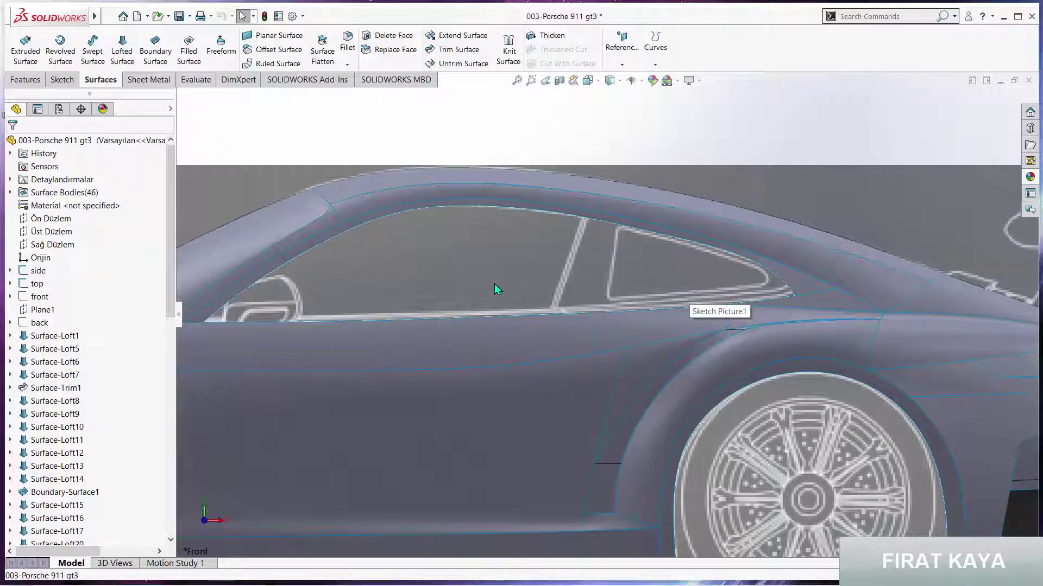
{"action": "key", "text": "ctrl+Right"}
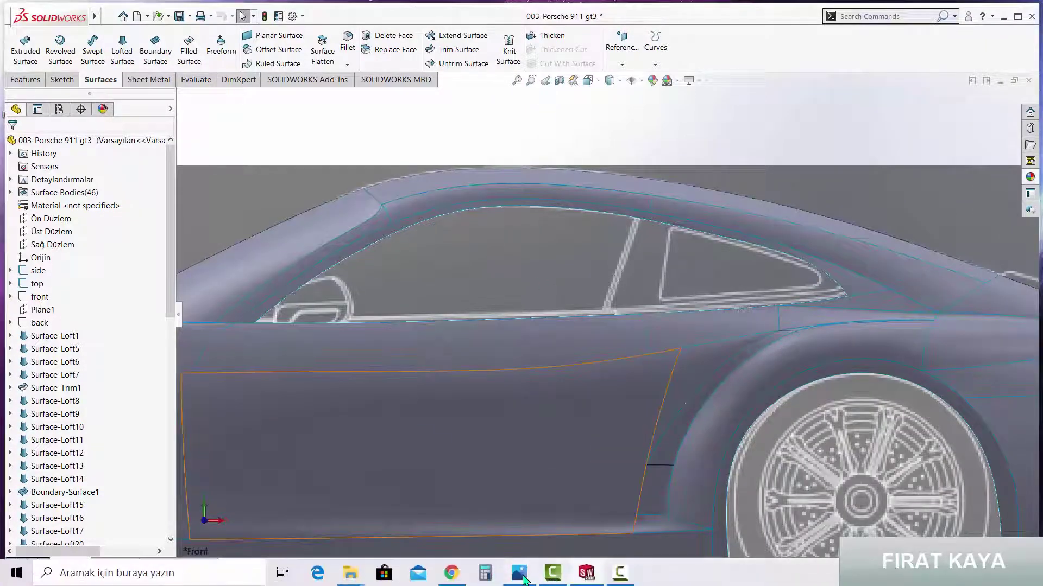
{"action": "left_click", "coordinate": [524, 579]}
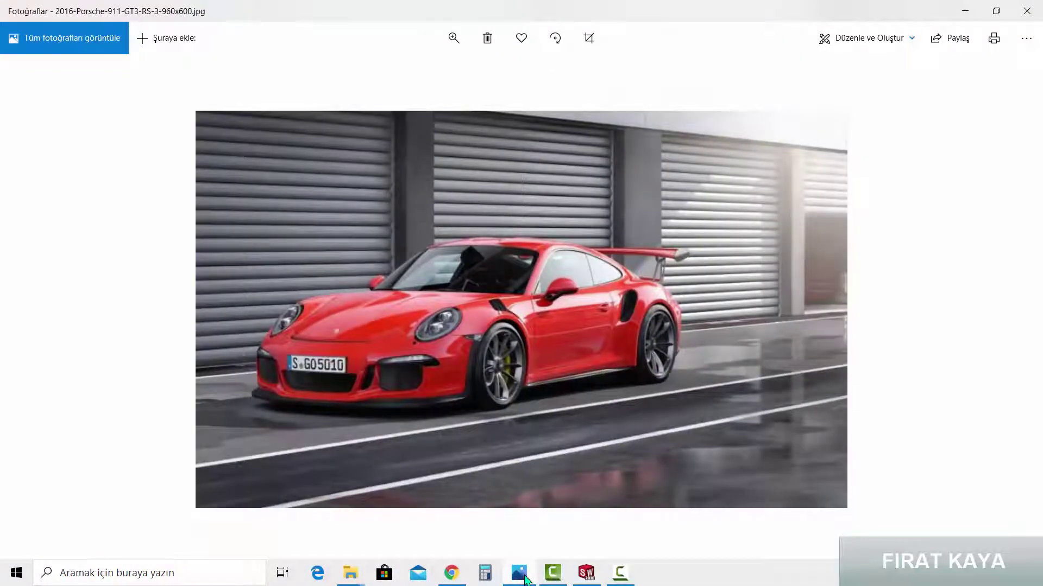
{"action": "left_click", "coordinate": [523, 579]}
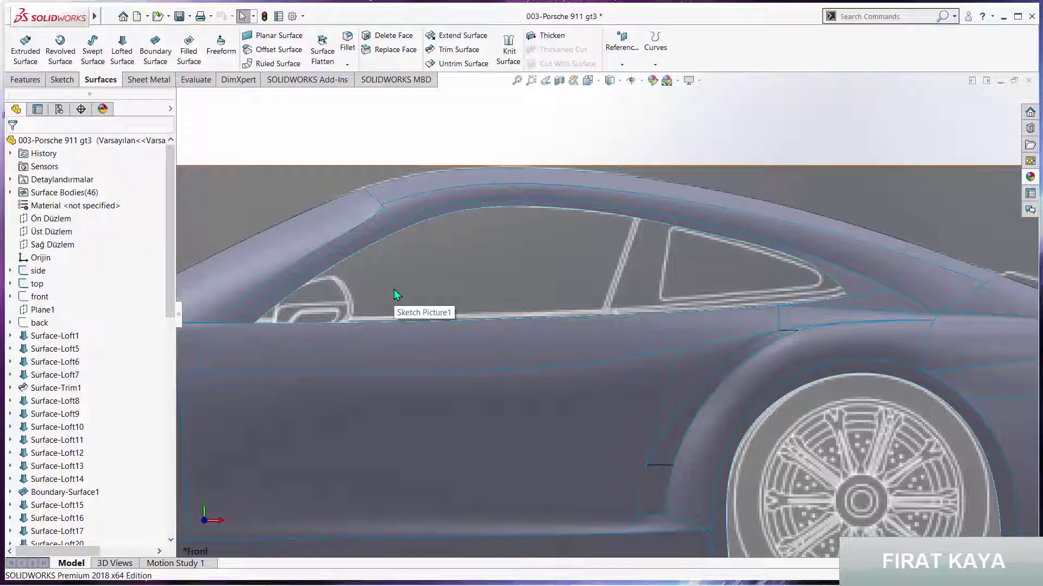
- Trace a 3D sketch spline along the window sill from the front corner to the quarter-glass tip
{"action": "left_click", "coordinate": [62, 80]}
{"action": "left_click", "coordinate": [21, 64]}
{"action": "left_click", "coordinate": [43, 90]}
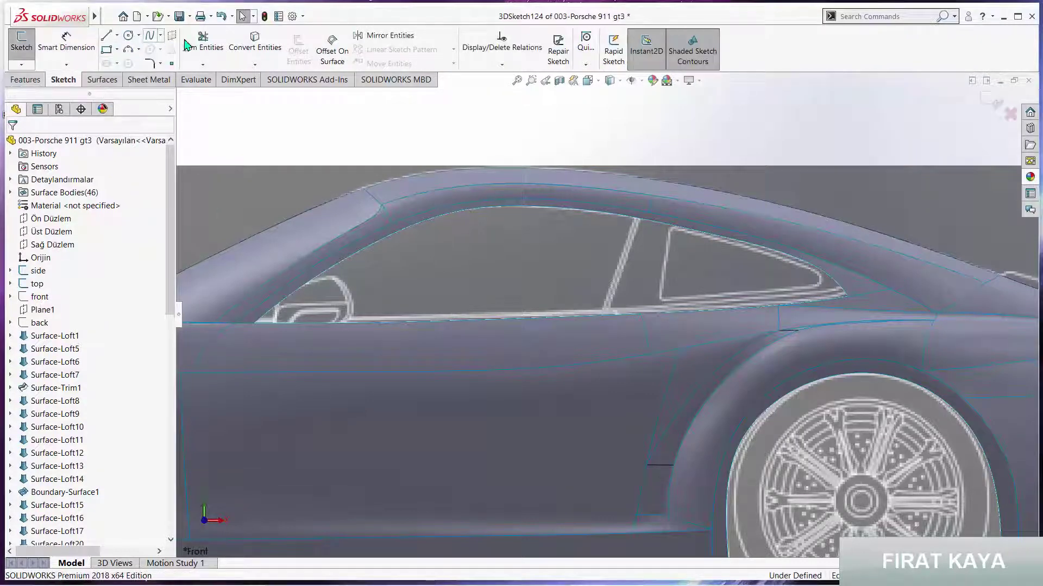
{"action": "left_click", "coordinate": [259, 318]}
{"action": "left_click", "coordinate": [411, 315]}
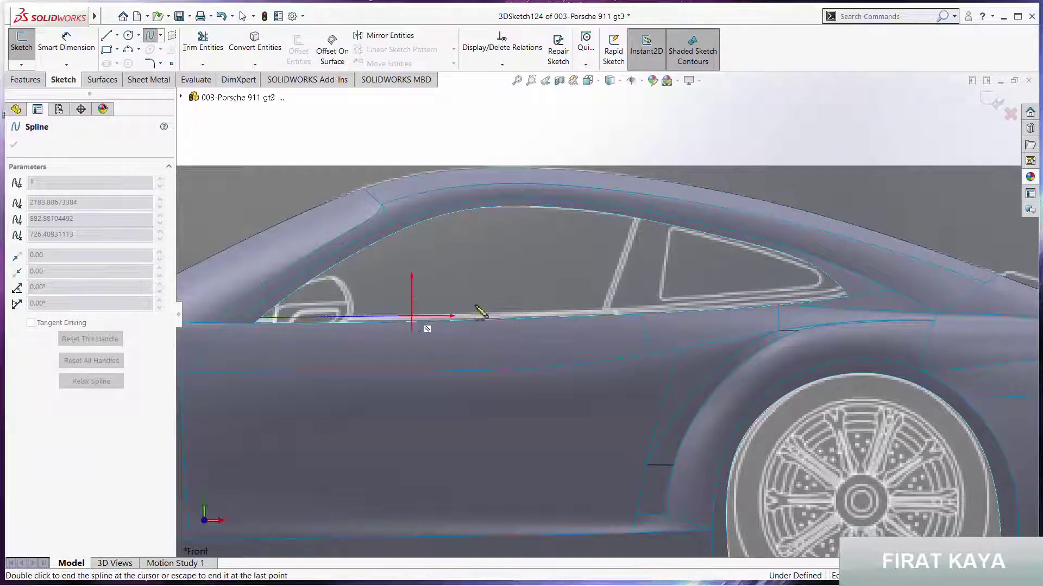
{"action": "double_click", "coordinate": [843, 289]}
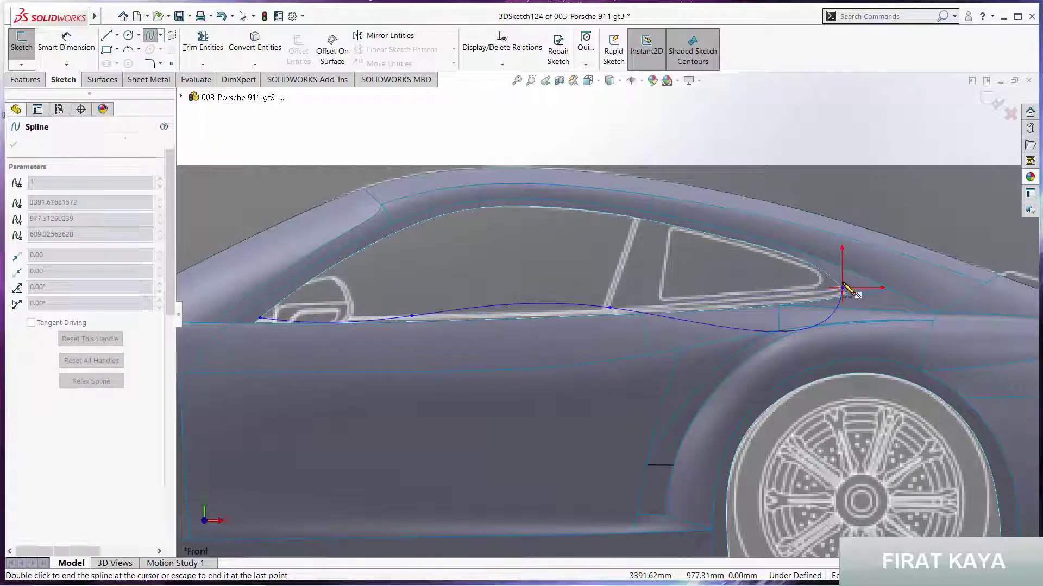
- Select the sill spline and its rear end point, then clear the selection
{"action": "scroll", "coordinate": [760, 298], "scroll_direction": "down", "scroll_amount": 3}
{"action": "scroll", "coordinate": [757, 300], "scroll_direction": "down", "scroll_amount": 3}
{"action": "left_click", "coordinate": [652, 298]}
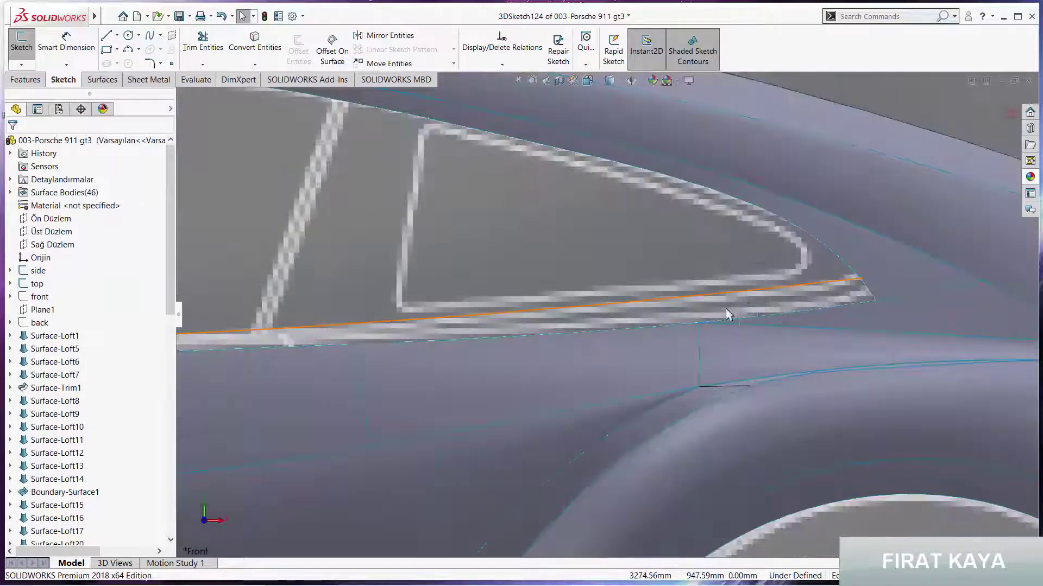
{"action": "left_click", "coordinate": [709, 304]}
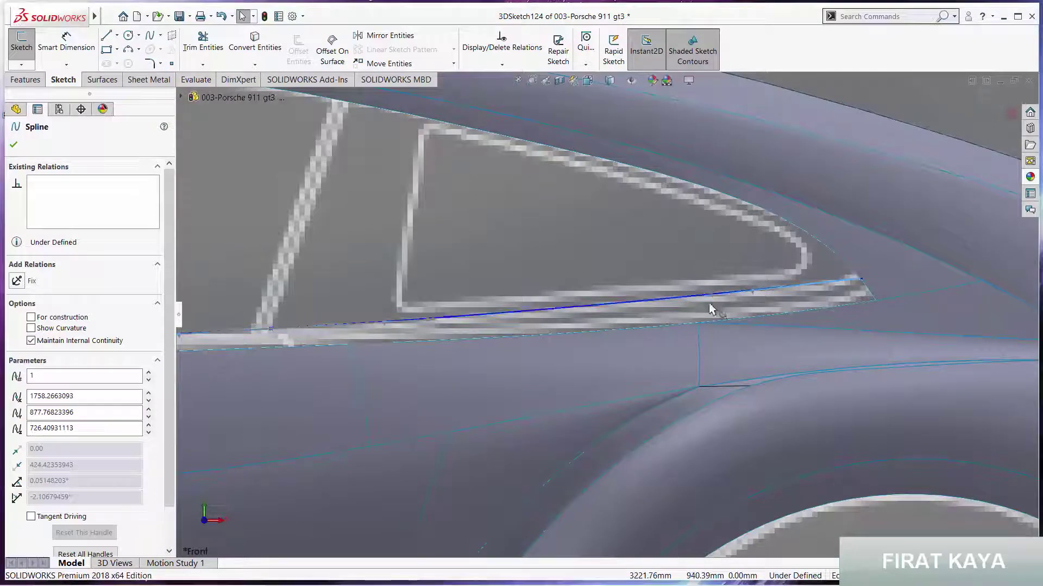
{"action": "scroll", "coordinate": [555, 304], "scroll_direction": "up", "scroll_amount": 3}
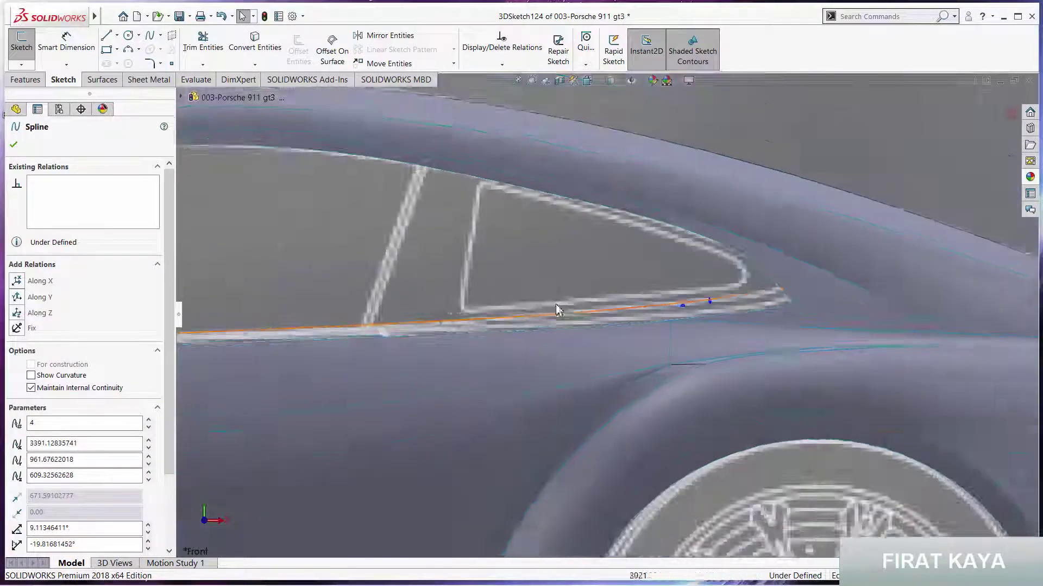
{"action": "key", "text": "Escape"}
{"action": "scroll", "coordinate": [605, 298], "scroll_direction": "up", "scroll_amount": 2}
{"action": "scroll", "coordinate": [489, 303], "scroll_direction": "up", "scroll_amount": 2}
- Switch to another standard view of the car and zoom in on the window area
{"action": "key", "text": "space"}
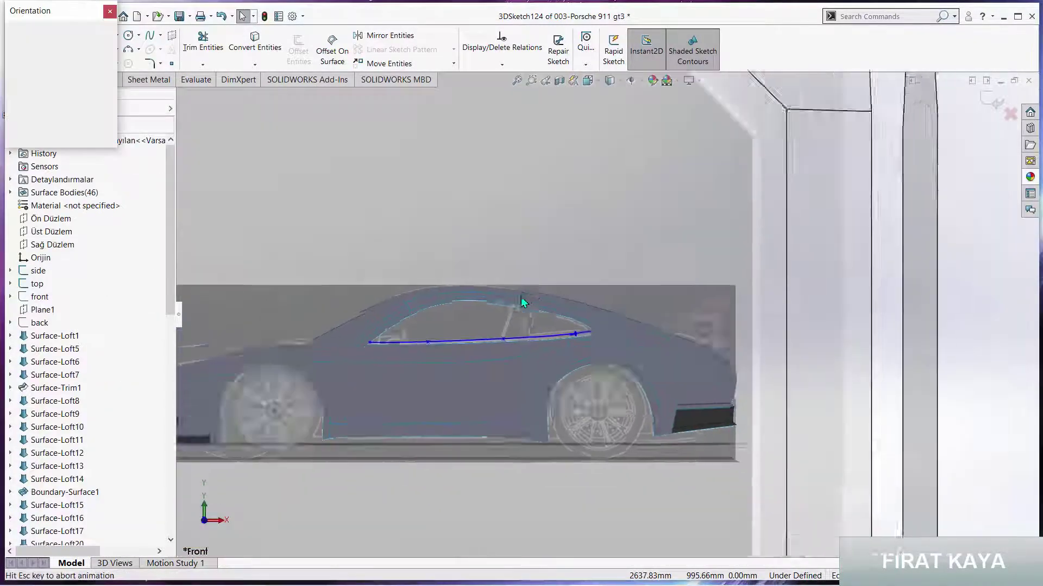
{"action": "left_click", "coordinate": [498, 277]}
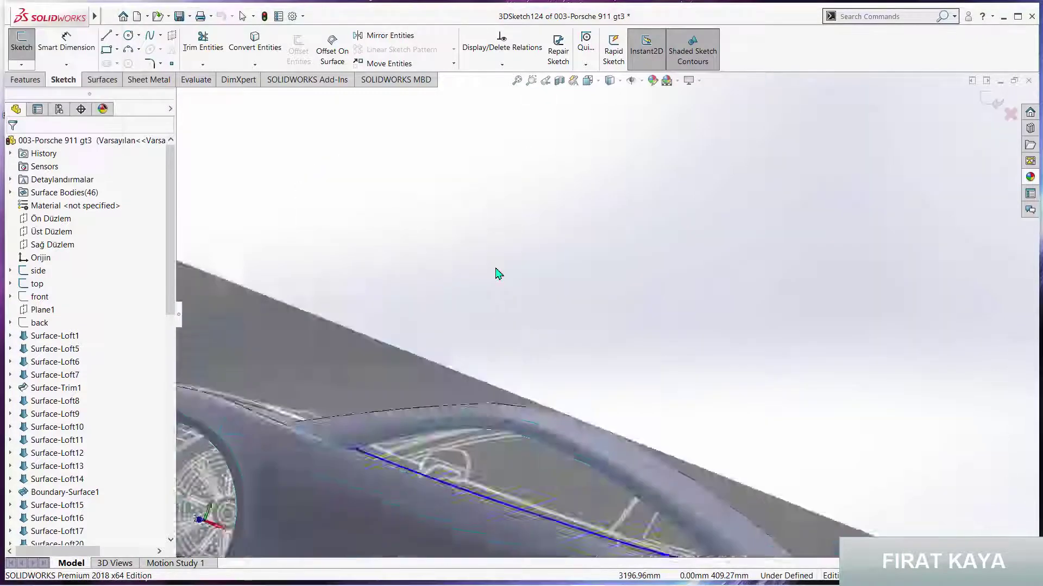
{"action": "scroll", "coordinate": [610, 254], "scroll_direction": "down", "scroll_amount": 5}
{"action": "scroll", "coordinate": [634, 239], "scroll_direction": "down", "scroll_amount": 3}
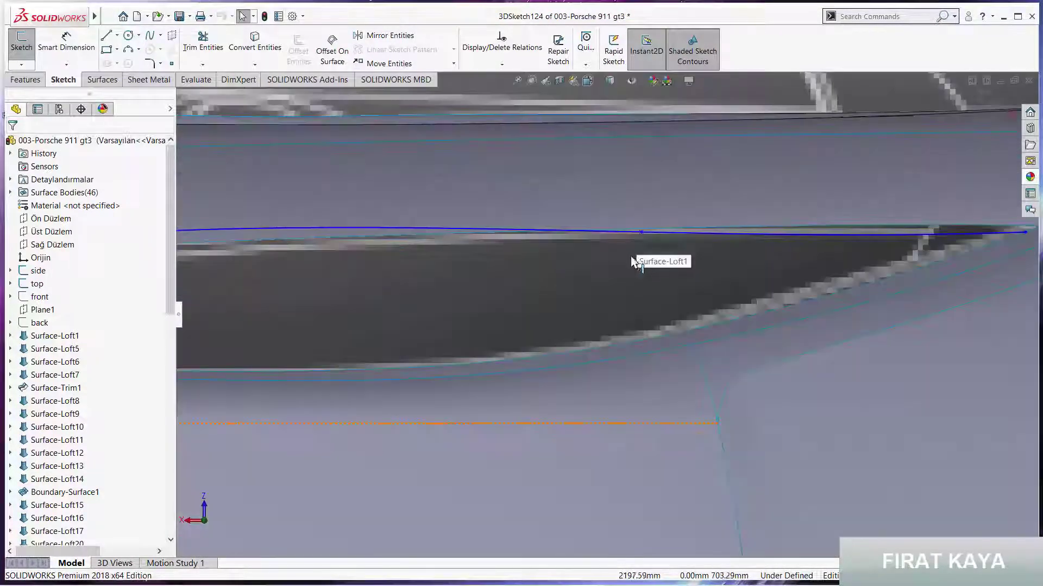
{"action": "scroll", "coordinate": [488, 282], "scroll_direction": "up", "scroll_amount": 2}
{"action": "scroll", "coordinate": [380, 278], "scroll_direction": "up", "scroll_amount": 1}
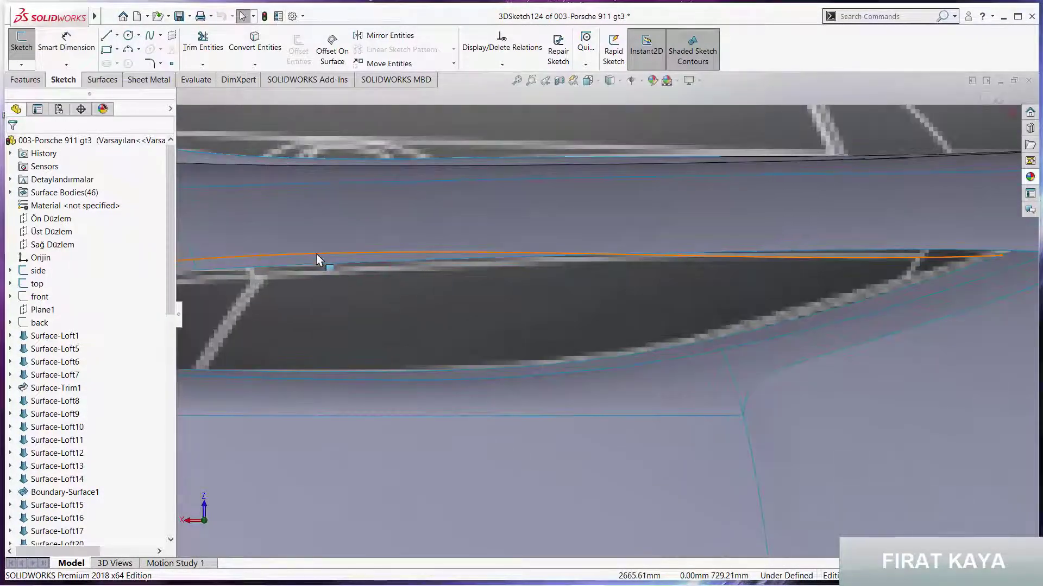
- Lower a spline point onto the window sill using the Sketcher Triad
{"action": "left_click", "coordinate": [679, 256]}
{"action": "right_click", "coordinate": [681, 257]}
{"action": "left_click", "coordinate": [722, 375]}
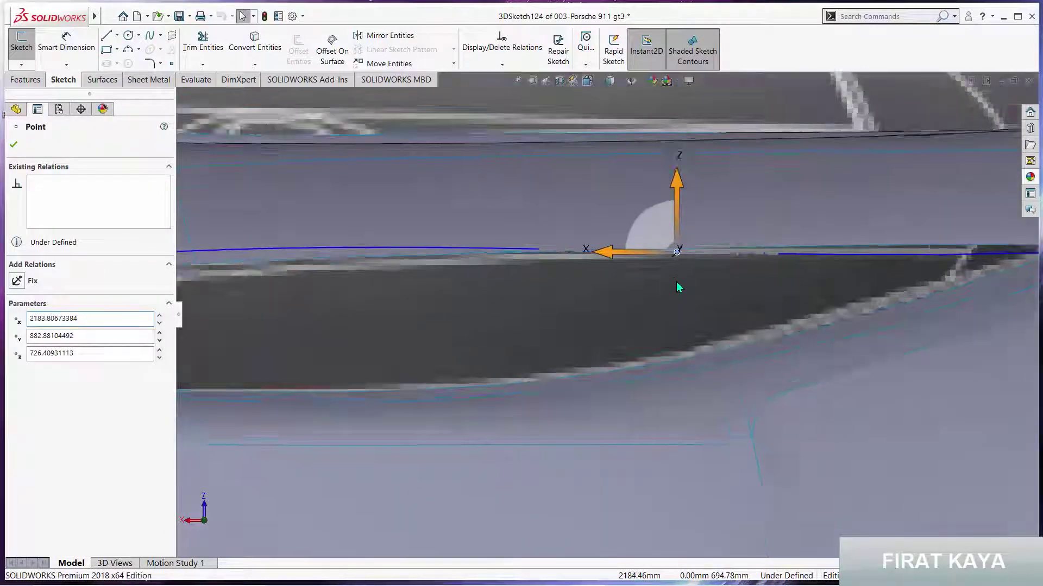
{"action": "scroll", "coordinate": [679, 252], "scroll_direction": "down", "scroll_amount": 4}
{"action": "left_click_drag", "start_coordinate": [661, 163], "coordinate": [641, 203]}
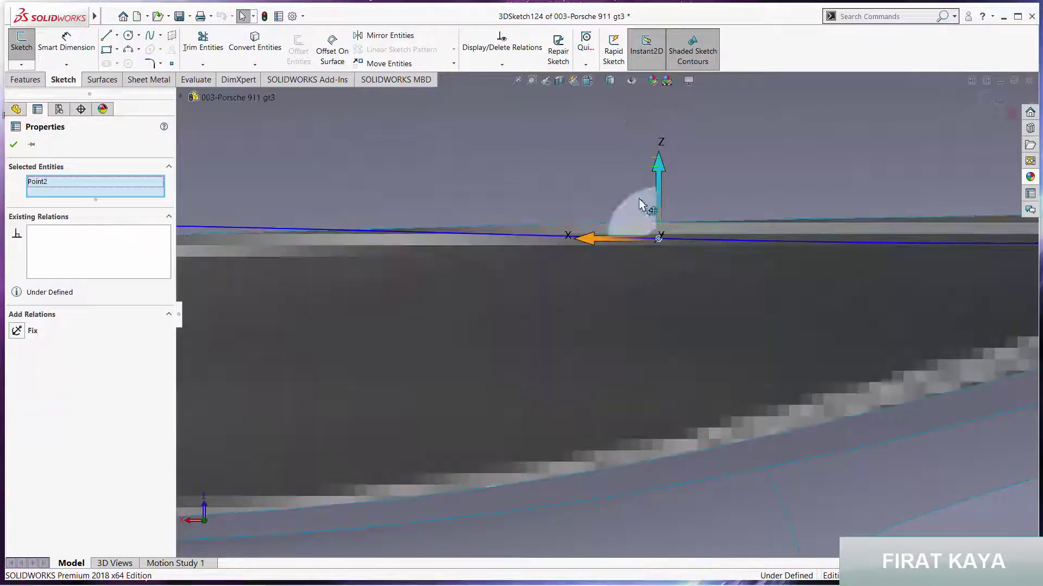
{"action": "right_click", "coordinate": [639, 204]}
{"action": "left_click", "coordinate": [680, 269]}
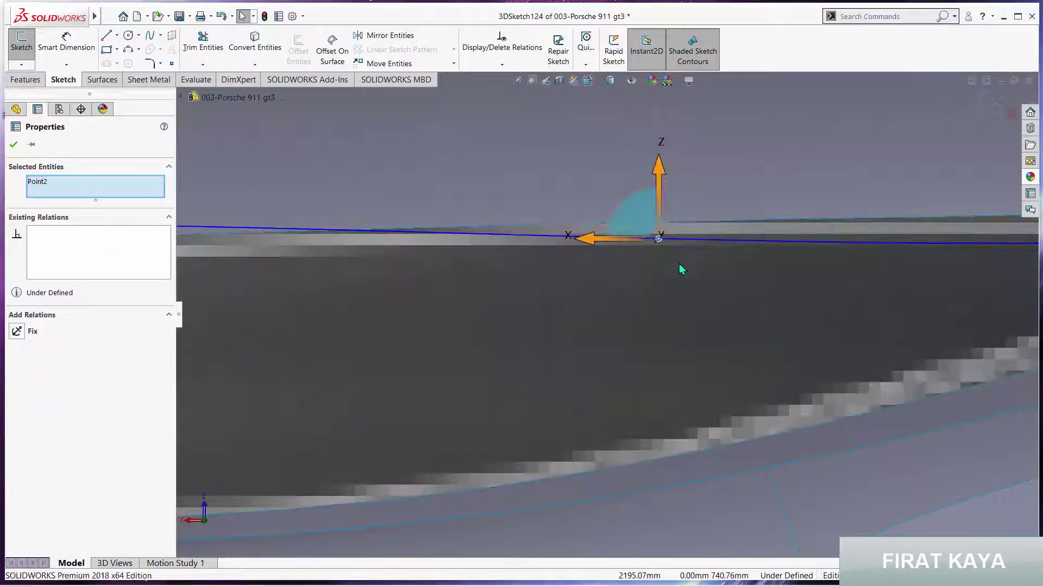
{"action": "scroll", "coordinate": [555, 321], "scroll_direction": "up", "scroll_amount": 3}
{"action": "scroll", "coordinate": [425, 324], "scroll_direction": "down", "scroll_amount": 1}
{"action": "scroll", "coordinate": [565, 263], "scroll_direction": "down", "scroll_amount": 1}
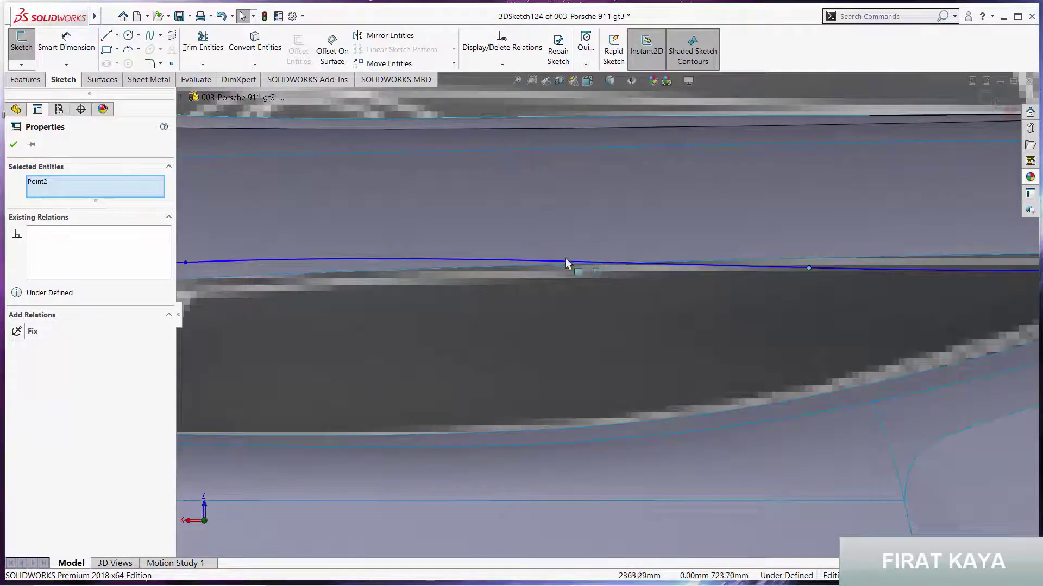
{"action": "scroll", "coordinate": [368, 277], "scroll_direction": "up", "scroll_amount": 2}
{"action": "scroll", "coordinate": [459, 278], "scroll_direction": "down", "scroll_amount": 1}
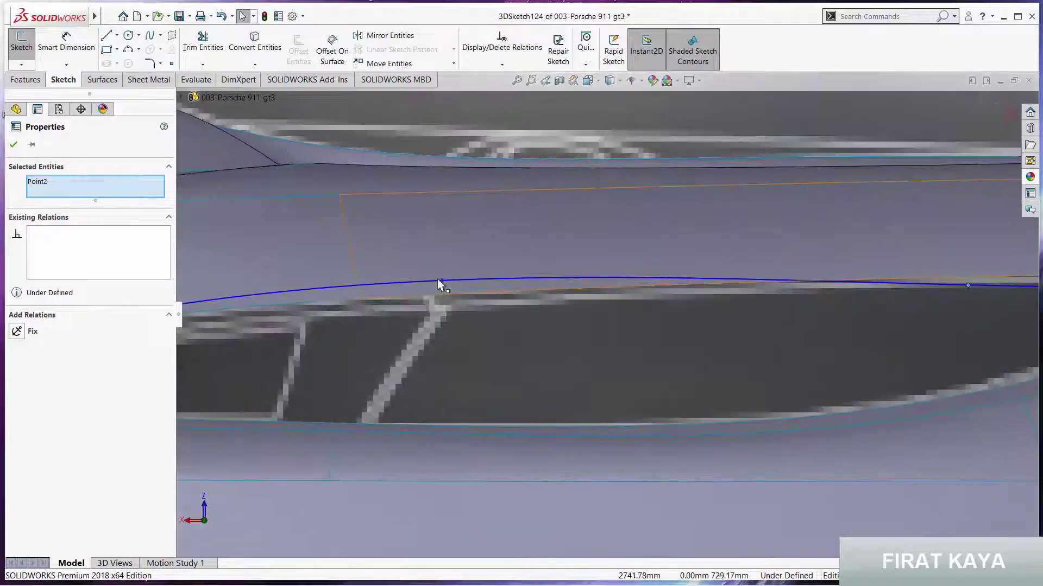
- Add a new point on the window curve and lower it along Z with the triad
{"action": "left_click", "coordinate": [444, 282]}
{"action": "right_click", "coordinate": [442, 281]}
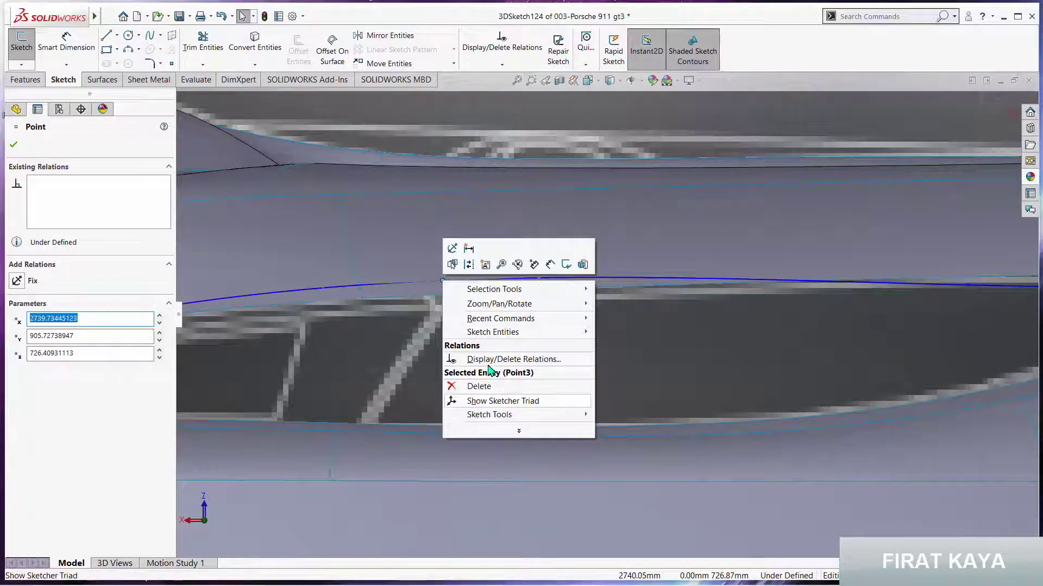
{"action": "left_click", "coordinate": [503, 400]}
{"action": "left_click_drag", "start_coordinate": [444, 231], "coordinate": [443, 245]}
{"action": "scroll", "coordinate": [434, 326], "scroll_direction": "up", "scroll_amount": 3}
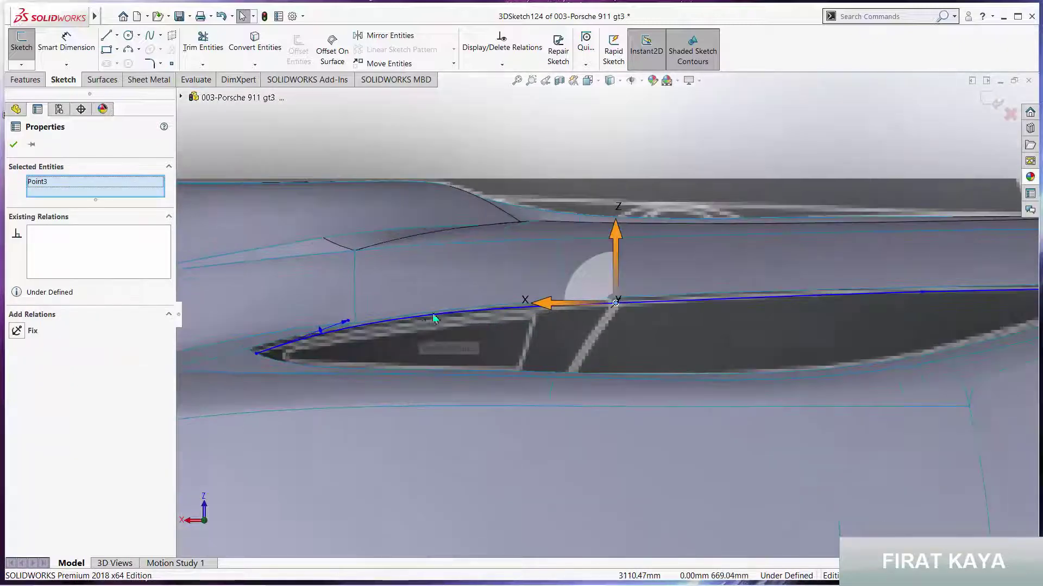
{"action": "scroll", "coordinate": [434, 318], "scroll_direction": "down", "scroll_amount": 2}
{"action": "right_click", "coordinate": [688, 261]}
{"action": "left_click", "coordinate": [707, 343]}
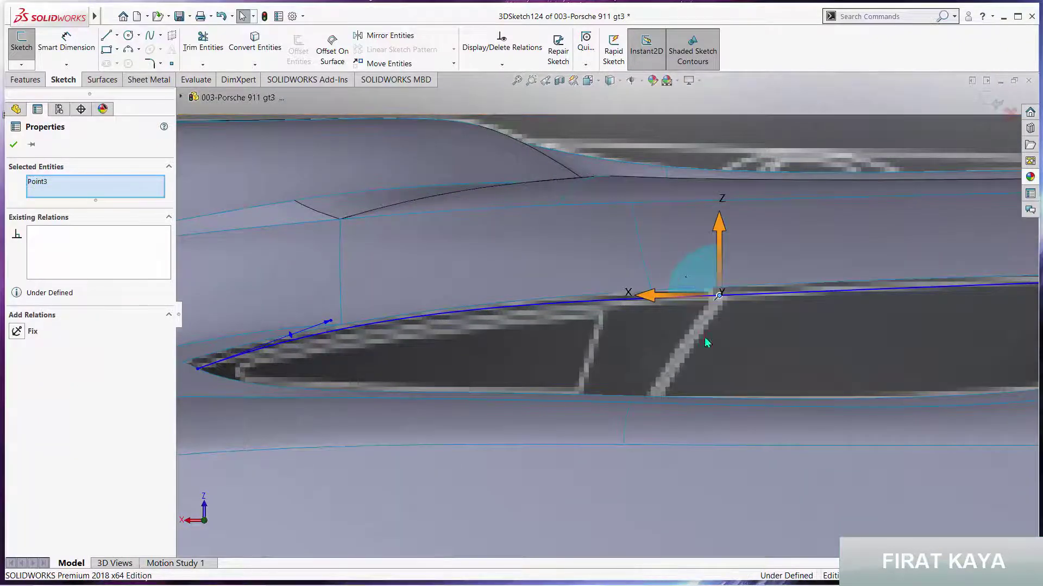
{"action": "scroll", "coordinate": [363, 331], "scroll_direction": "down", "scroll_amount": 2}
{"action": "scroll", "coordinate": [323, 295], "scroll_direction": "down", "scroll_amount": 2}
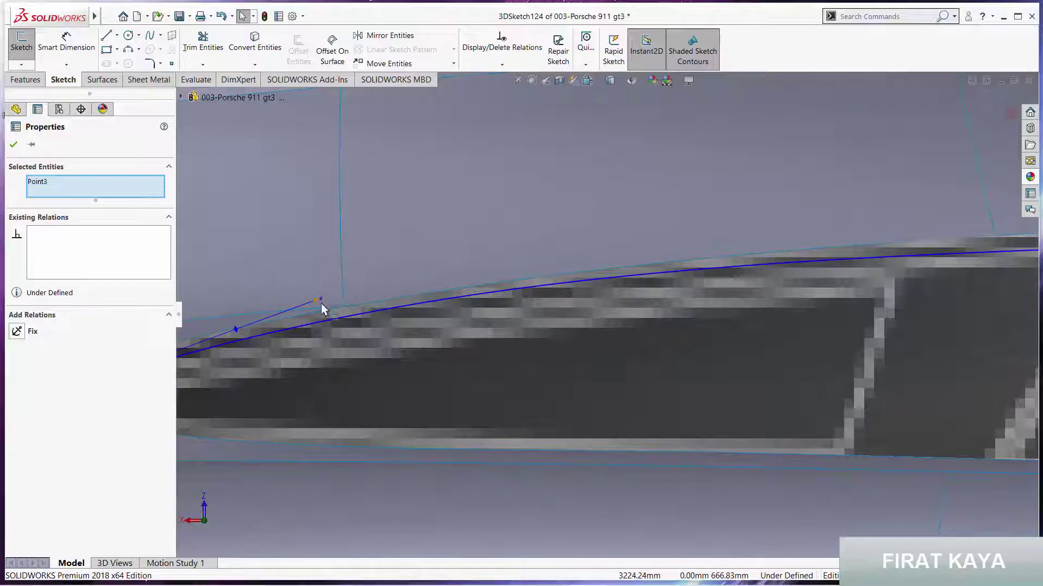
- Drag the spline's front end onto the window edge
{"action": "left_click_drag", "start_coordinate": [321, 304], "coordinate": [328, 314]}
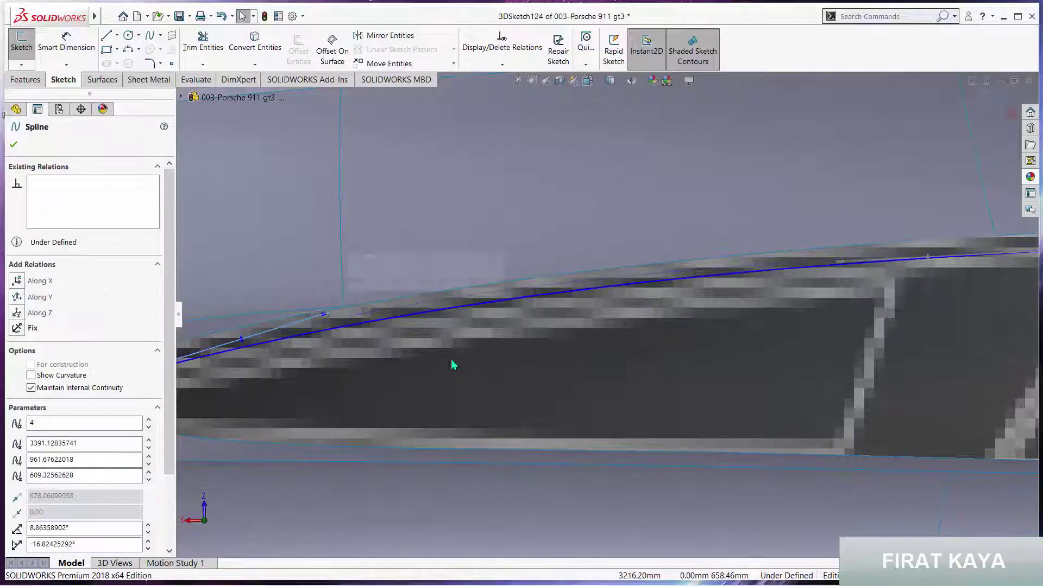
{"action": "left_click", "coordinate": [458, 362]}
{"action": "scroll", "coordinate": [467, 361], "scroll_direction": "up", "scroll_amount": 2}
{"action": "scroll", "coordinate": [798, 340], "scroll_direction": "up", "scroll_amount": 2}
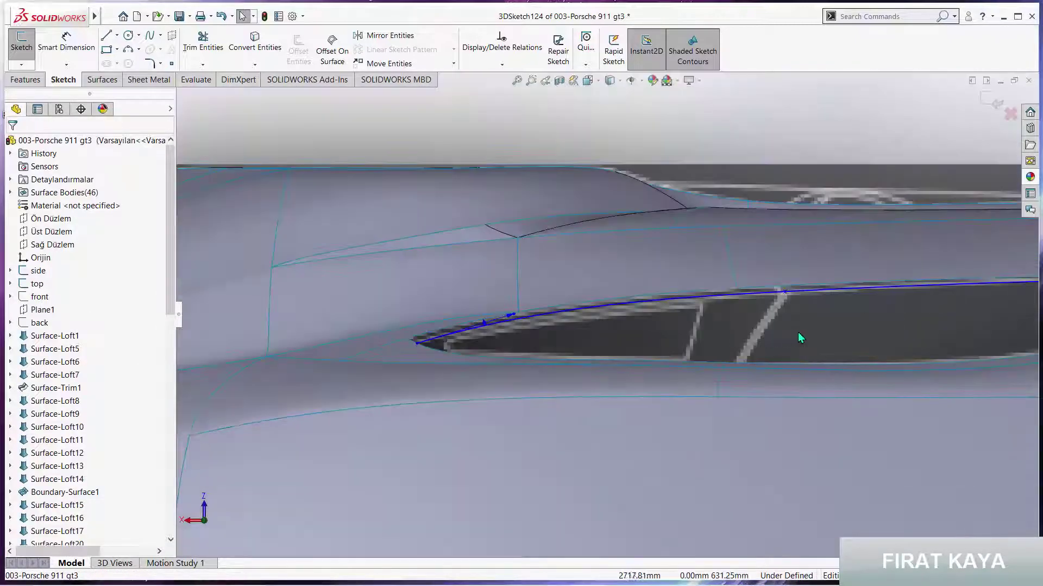
{"action": "scroll", "coordinate": [857, 328], "scroll_direction": "up", "scroll_amount": 1}
{"action": "scroll", "coordinate": [857, 330], "scroll_direction": "down", "scroll_amount": 1}
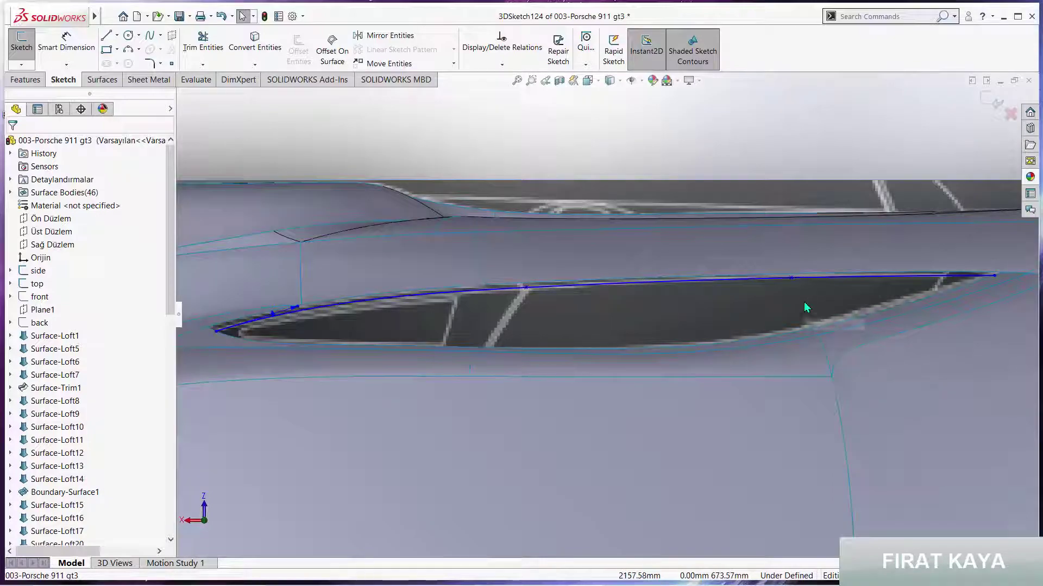
{"action": "scroll", "coordinate": [806, 308], "scroll_direction": "down", "scroll_amount": 2}
{"action": "scroll", "coordinate": [726, 317], "scroll_direction": "up", "scroll_amount": 3}
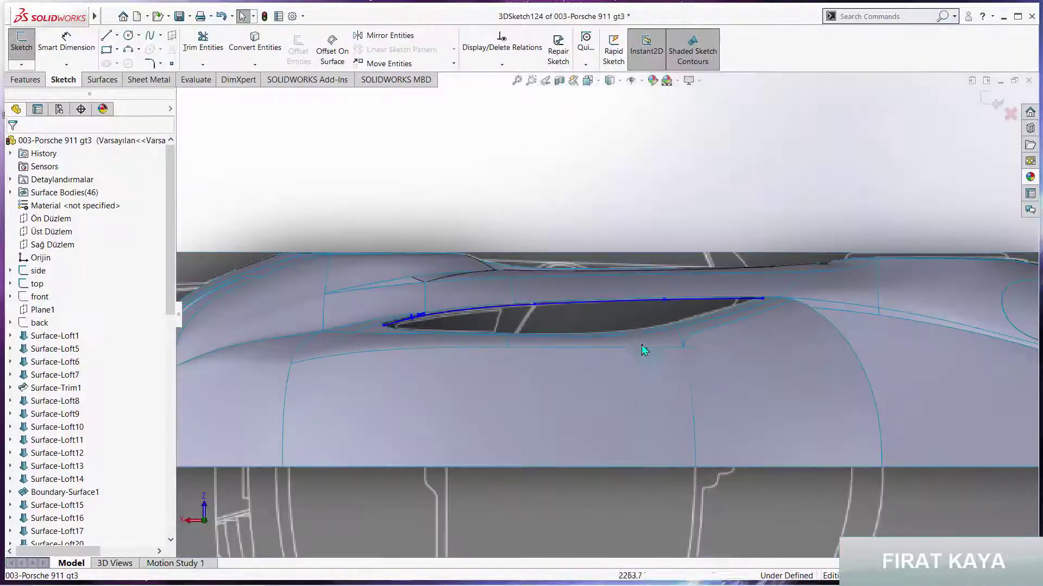
{"action": "scroll", "coordinate": [624, 196], "scroll_direction": "up", "scroll_amount": 2}
- Check the spline from the right, front and top standard views
{"action": "mouse_move", "coordinate": [624, 195]}
{"action": "middle_mouse_down"}
{"action": "mouse_move", "coordinate": [775, 109]}
{"action": "mouse_move", "coordinate": [754, 136]}
{"action": "middle_mouse_up"}
{"action": "key", "text": "space"}
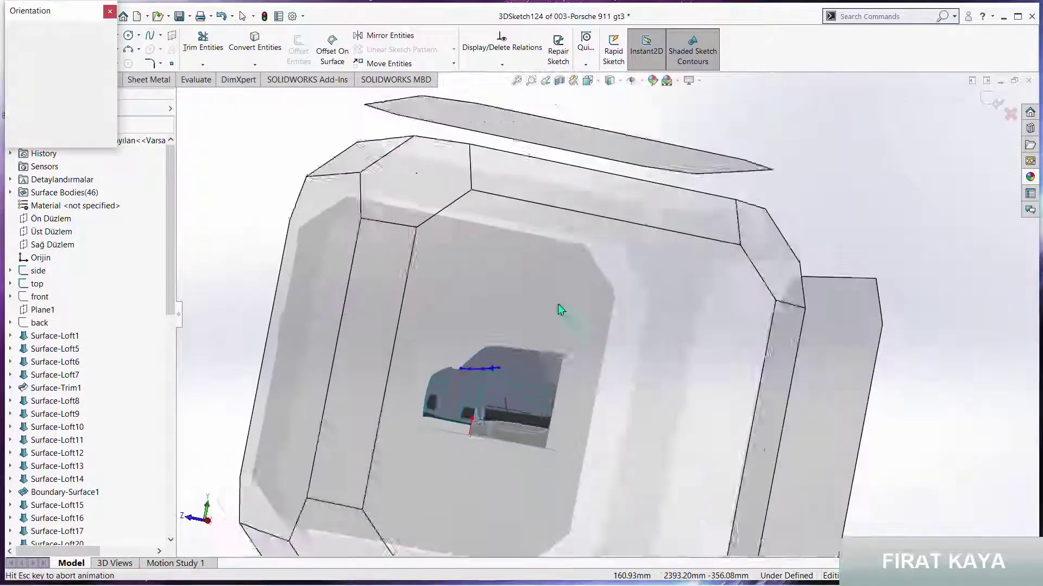
{"action": "left_click", "coordinate": [536, 318]}
{"action": "scroll", "coordinate": [451, 285], "scroll_direction": "down", "scroll_amount": 3}
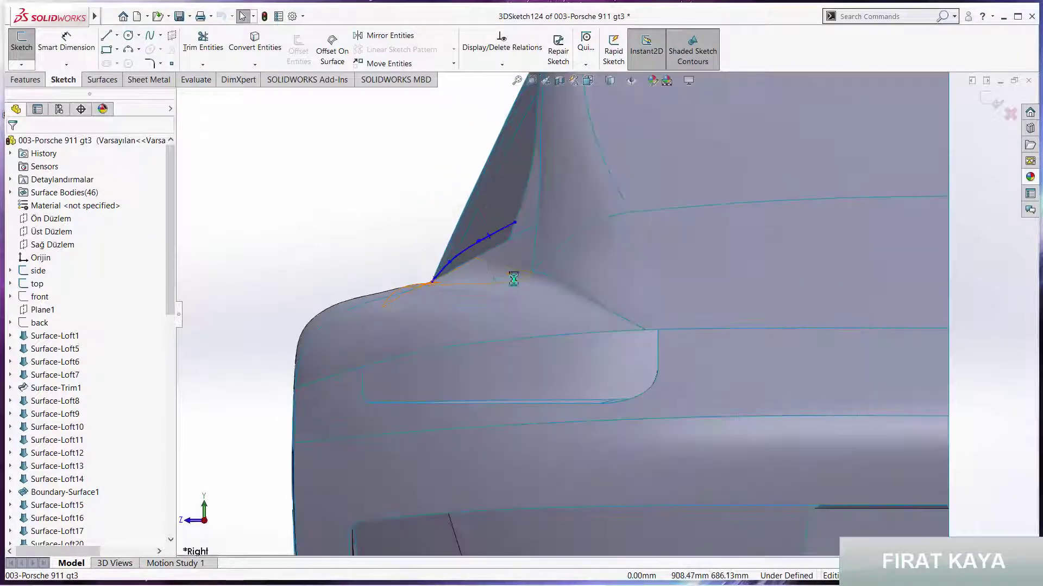
{"action": "scroll", "coordinate": [479, 288], "scroll_direction": "down", "scroll_amount": 3}
{"action": "key", "text": "space"}
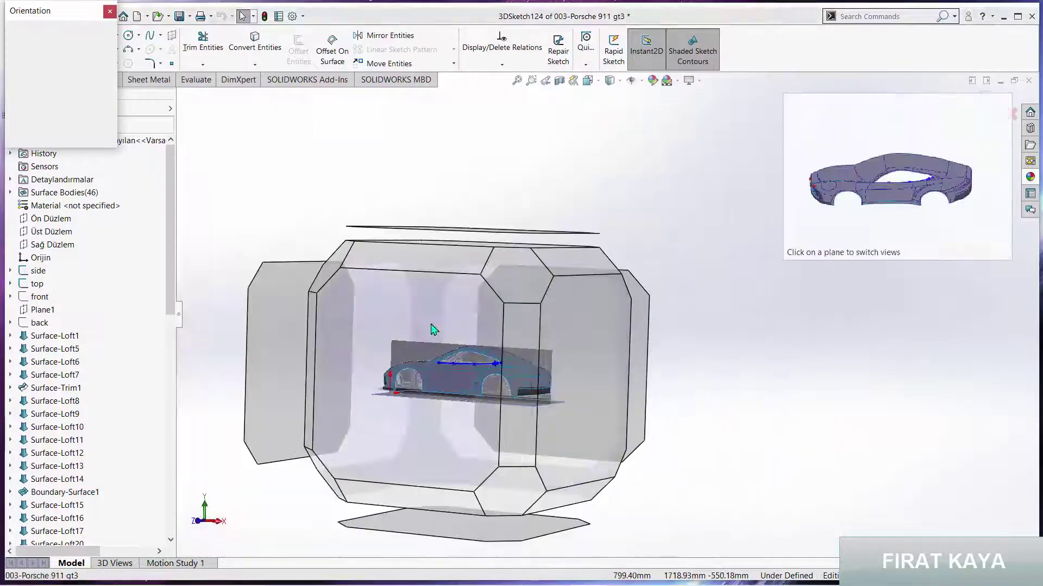
{"action": "left_click", "coordinate": [433, 328]}
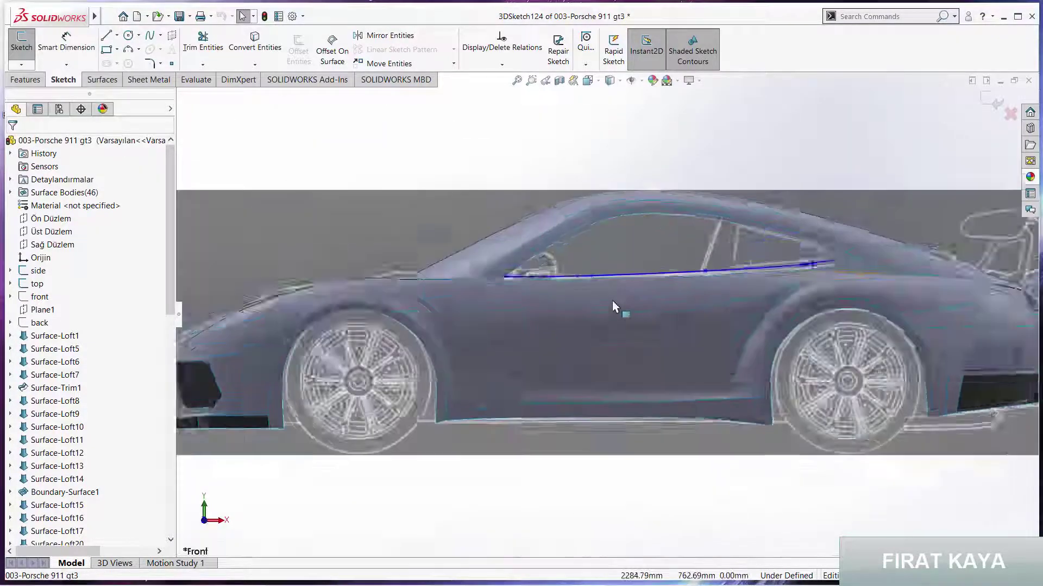
{"action": "middle_click_drag", "start_coordinate": [612, 302], "coordinate": [731, 293]}
{"action": "scroll", "coordinate": [705, 321], "scroll_direction": "down", "scroll_amount": 5}
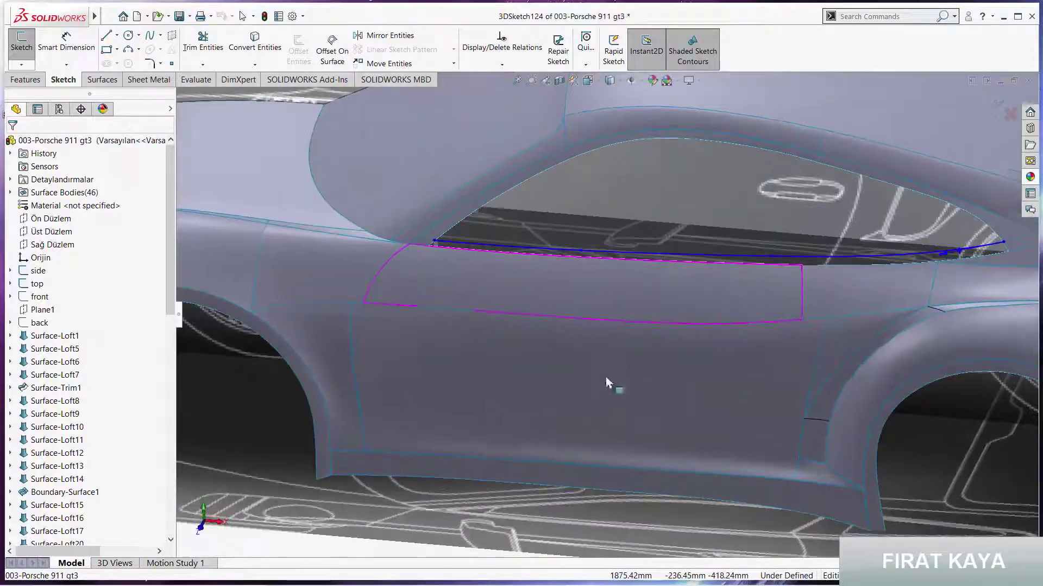
{"action": "key", "text": "space"}
{"action": "left_click", "coordinate": [503, 287]}
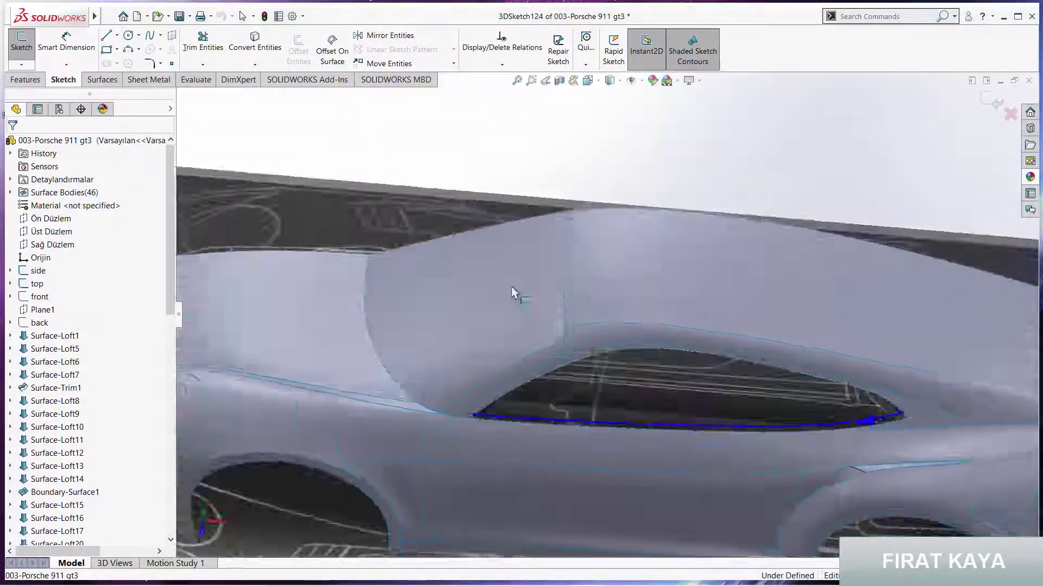
{"action": "scroll", "coordinate": [701, 354], "scroll_direction": "down", "scroll_amount": 3}
{"action": "scroll", "coordinate": [700, 354], "scroll_direction": "down", "scroll_amount": 3}
{"action": "scroll", "coordinate": [700, 354], "scroll_direction": "down", "scroll_amount": 3}
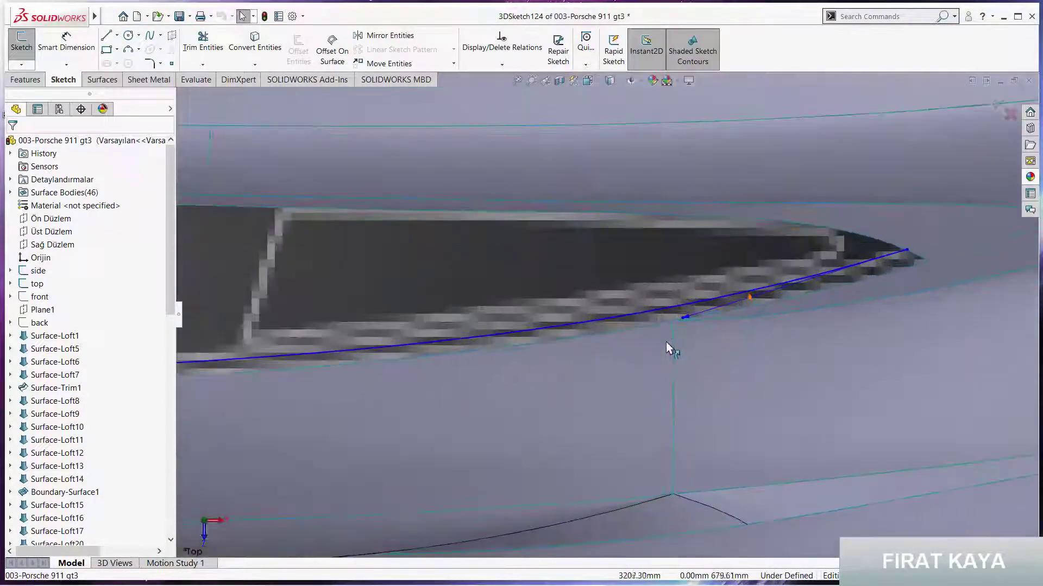
- Adjust the spline's end handle, then orbit to a side perspective
{"action": "left_click", "coordinate": [681, 319]}
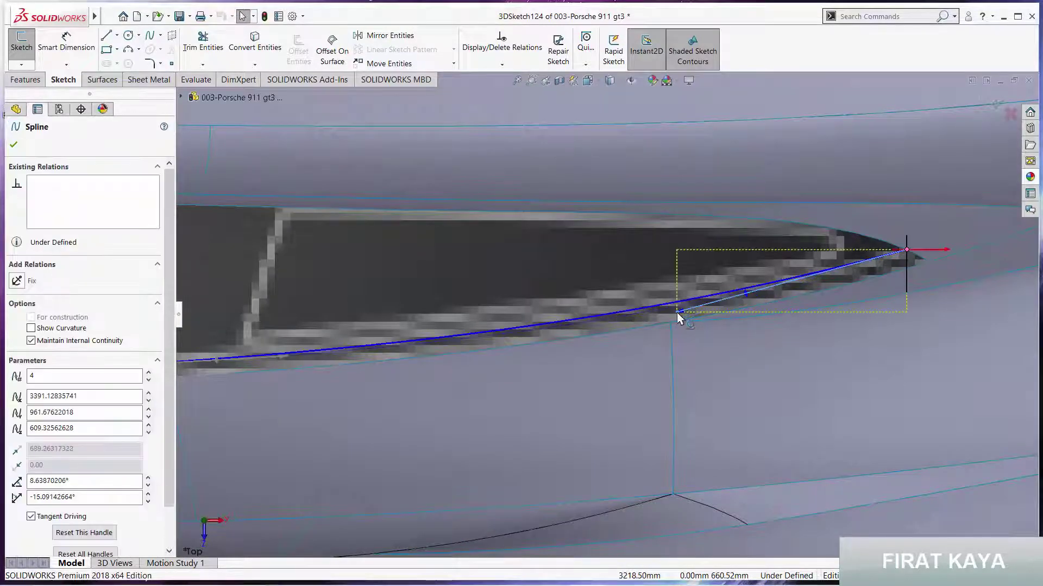
{"action": "scroll", "coordinate": [638, 345], "scroll_direction": "up", "scroll_amount": 3}
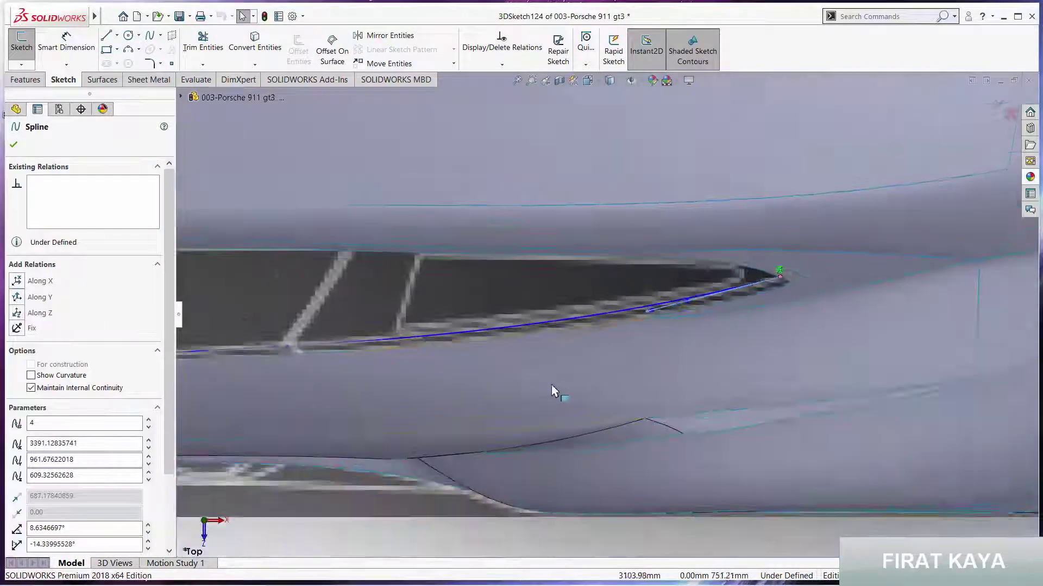
{"action": "scroll", "coordinate": [552, 385], "scroll_direction": "up", "scroll_amount": 1}
{"action": "scroll", "coordinate": [598, 326], "scroll_direction": "up", "scroll_amount": 3}
{"action": "left_click", "coordinate": [515, 436]}
{"action": "mouse_move", "coordinate": [505, 337]}
{"action": "middle_mouse_down"}
{"action": "mouse_move", "coordinate": [553, 112]}
{"action": "mouse_move", "coordinate": [706, 116]}
{"action": "middle_mouse_up"}
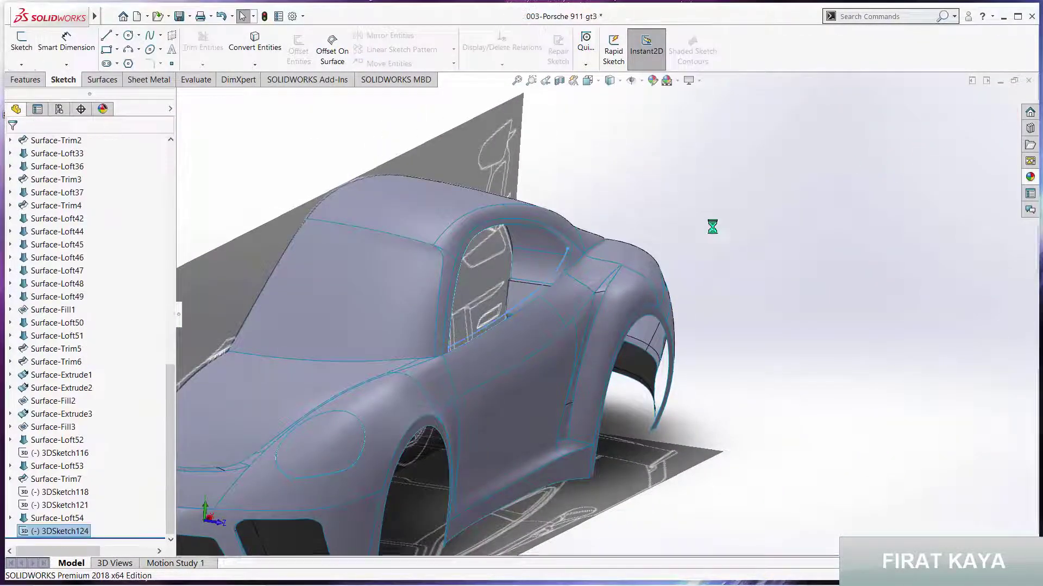
- Orbit to a zoomed-out side perspective and start a new 3D sketch
{"action": "mouse_move", "coordinate": [712, 226]}
{"action": "middle_mouse_down"}
{"action": "mouse_move", "coordinate": [610, 233]}
{"action": "mouse_move", "coordinate": [425, 333]}
{"action": "middle_mouse_up"}
{"action": "scroll", "coordinate": [426, 333], "scroll_direction": "down", "scroll_amount": 5}
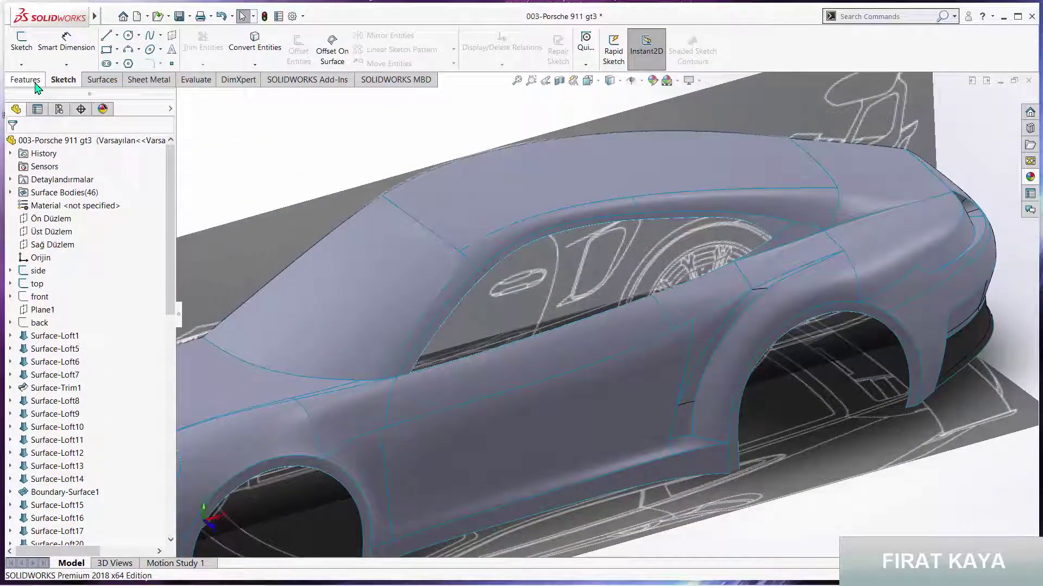
{"action": "left_click", "coordinate": [21, 65]}
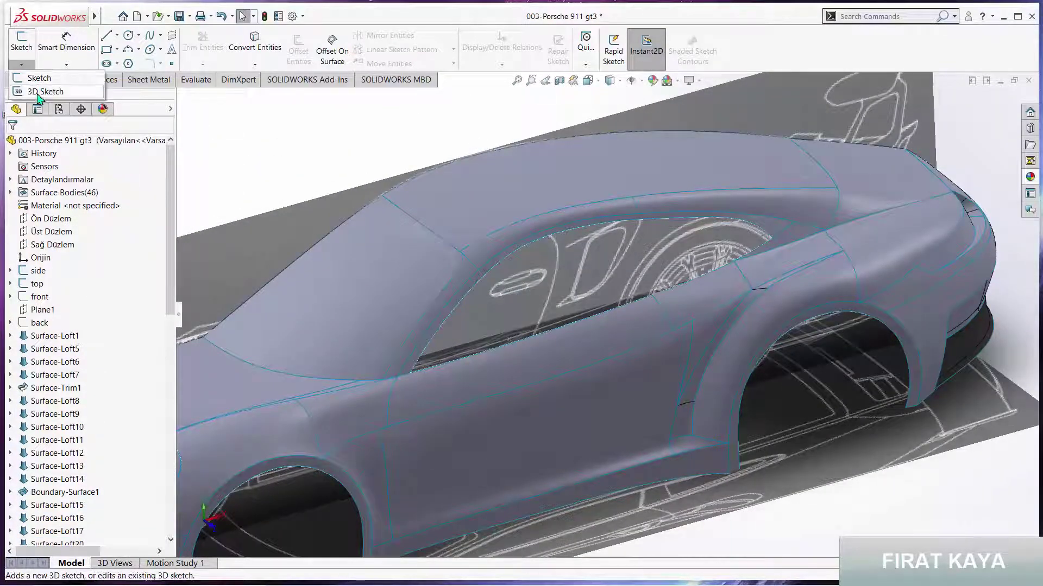
{"action": "left_click", "coordinate": [28, 91]}
- Convert the lower, rear and upper window-opening edges, trim the tail past the upper curve, and exit
{"action": "left_click", "coordinate": [240, 50]}
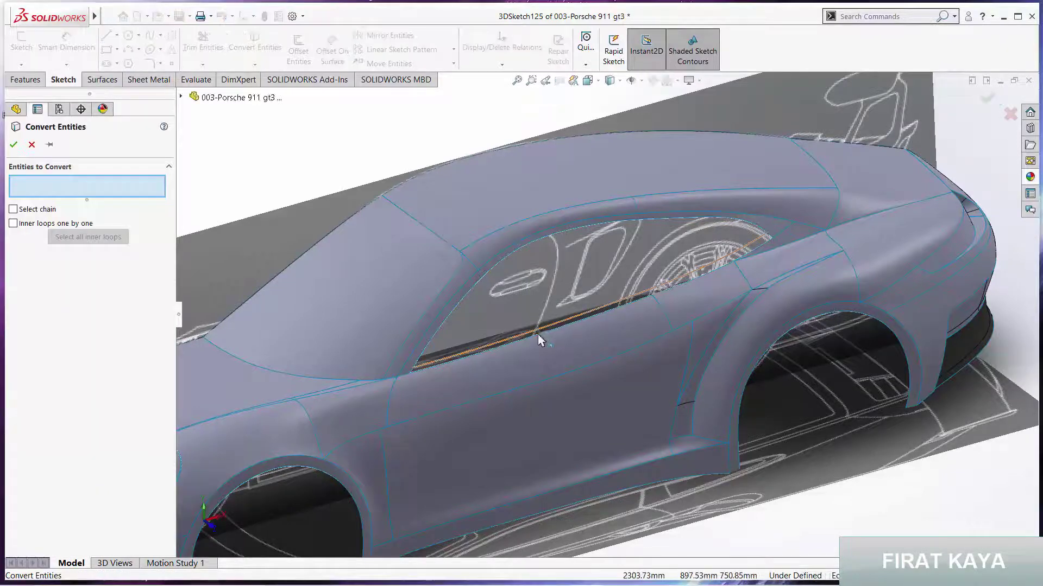
{"action": "left_click", "coordinate": [544, 337]}
{"action": "left_click", "coordinate": [556, 333]}
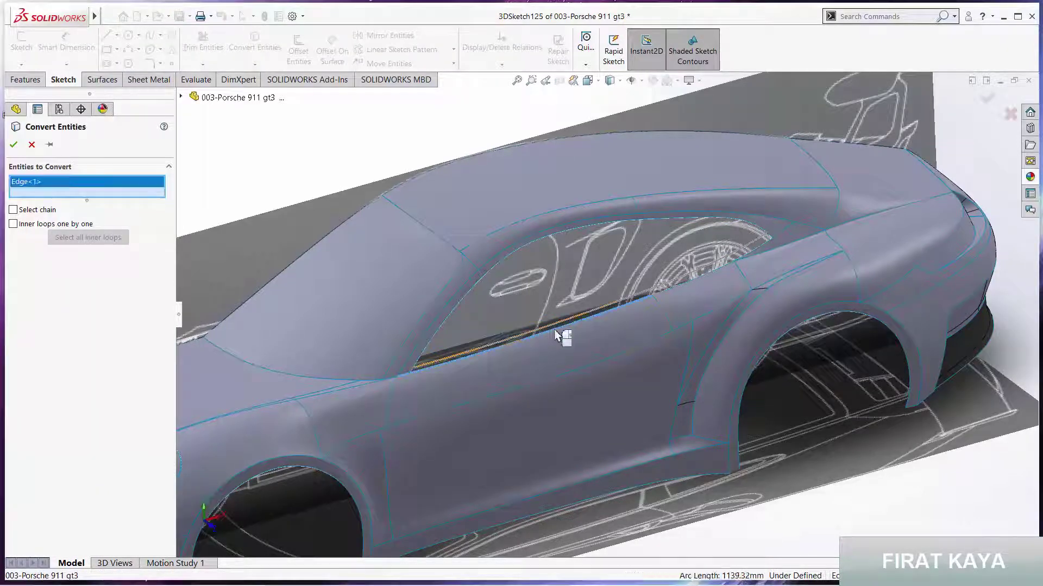
{"action": "left_click", "coordinate": [669, 297]}
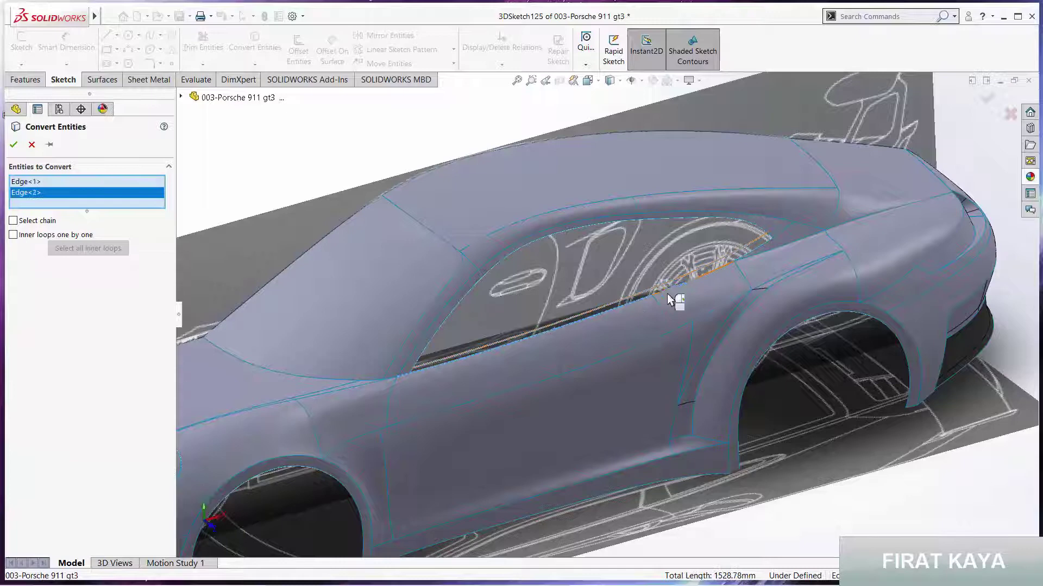
{"action": "scroll", "coordinate": [743, 268], "scroll_direction": "down", "scroll_amount": 2}
{"action": "left_click", "coordinate": [738, 263]}
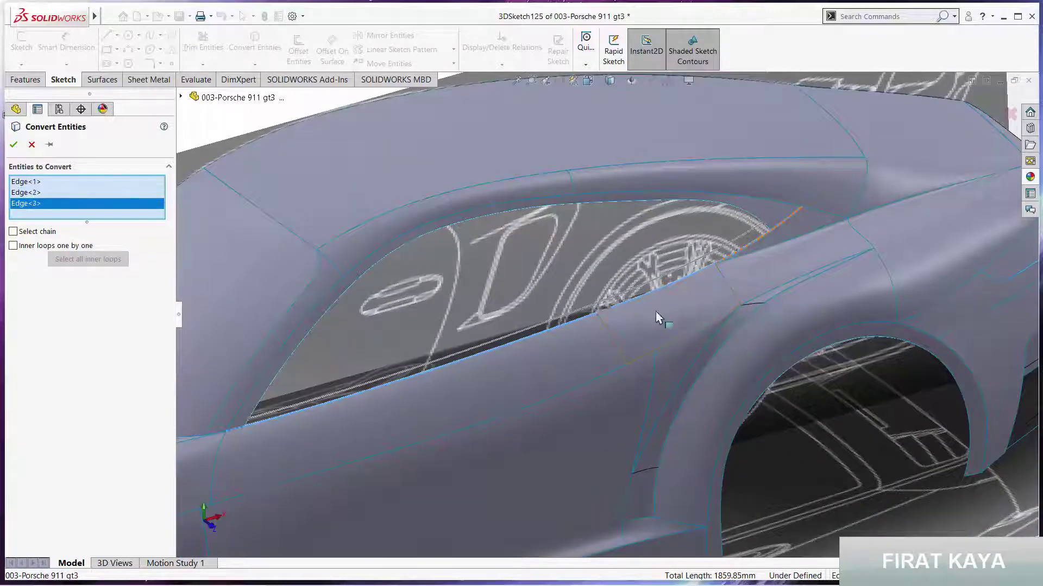
{"action": "left_click", "coordinate": [752, 220]}
{"action": "left_click", "coordinate": [988, 99]}
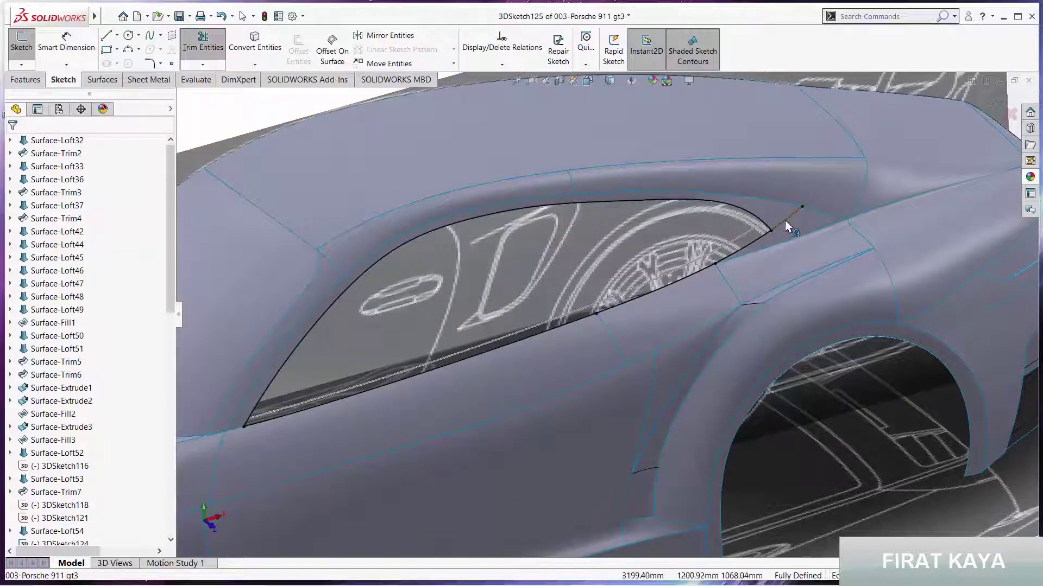
{"action": "left_click", "coordinate": [753, 213]}
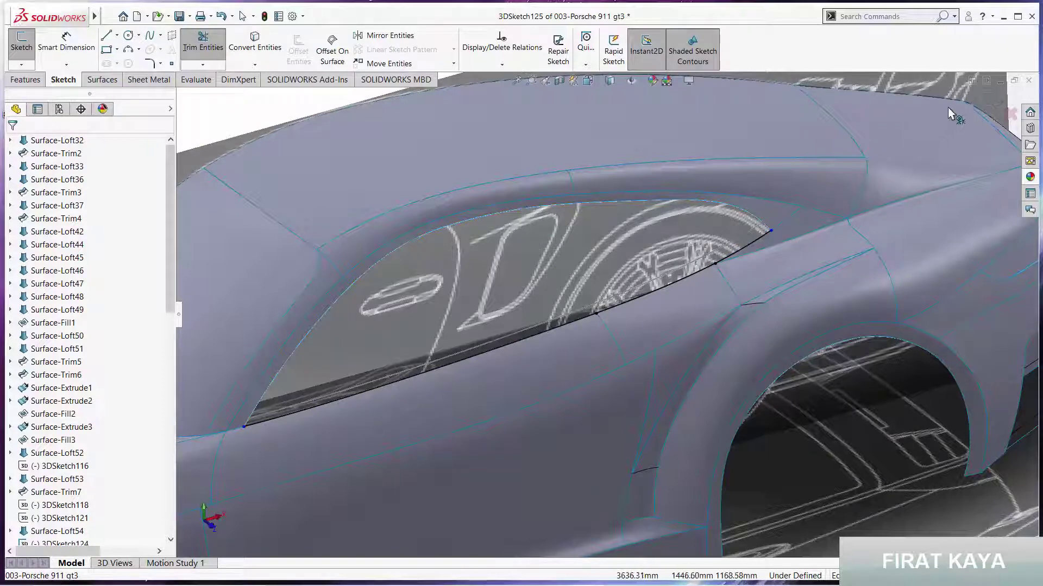
{"action": "left_click", "coordinate": [983, 99]}
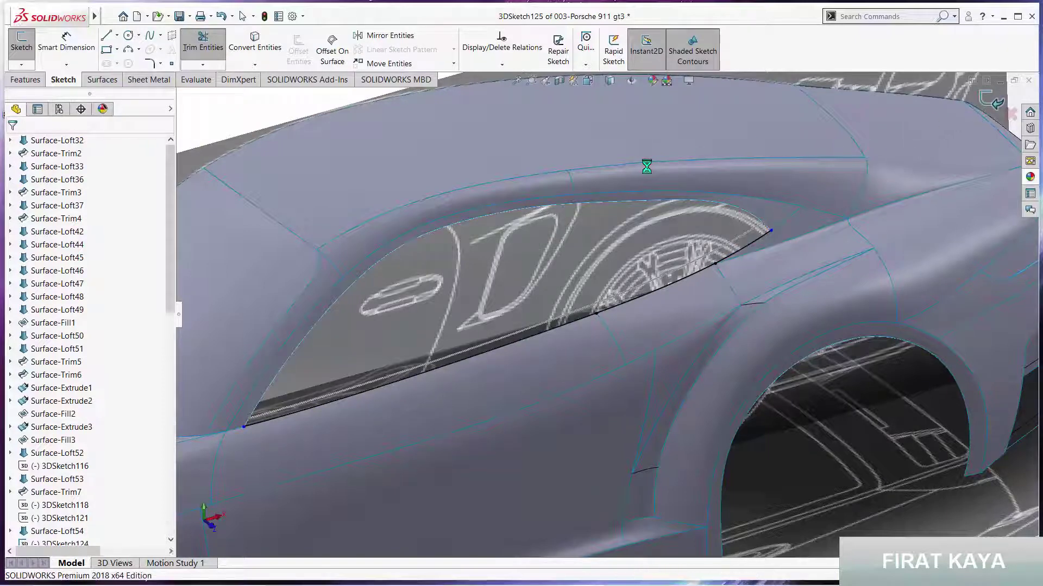
- Loft Surface-Loft55 between 3DSketch125 and 3DSketch124 with the upper window edge as guide curve
{"action": "left_click", "coordinate": [103, 81]}
{"action": "left_click", "coordinate": [122, 49]}
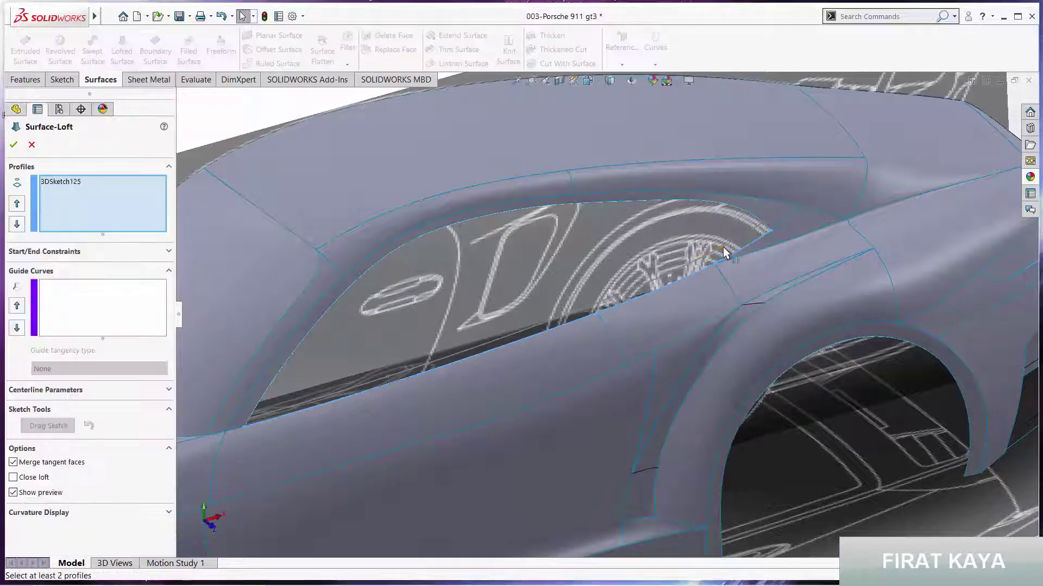
{"action": "left_click", "coordinate": [726, 250]}
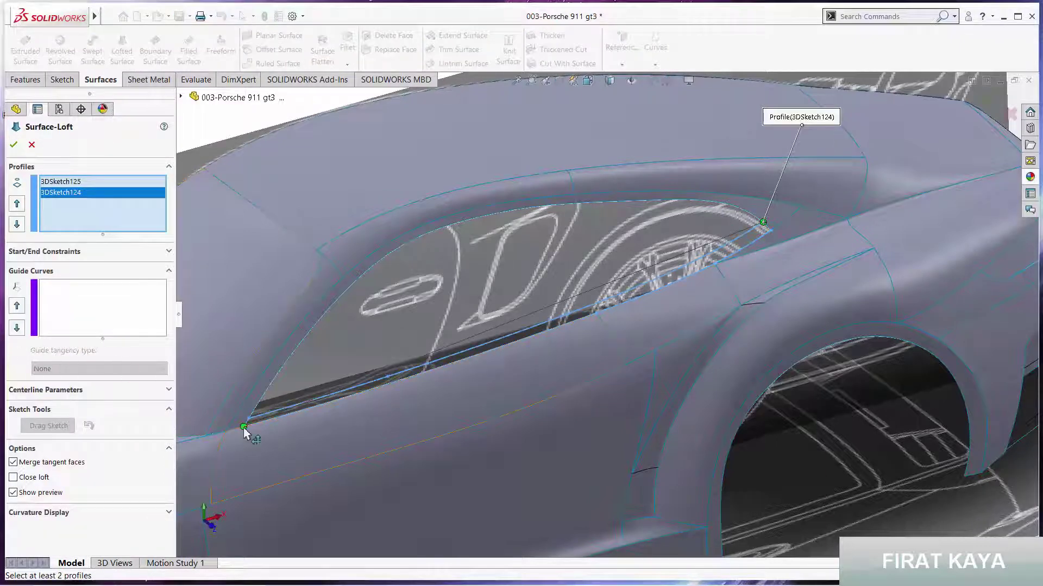
{"action": "left_click", "coordinate": [278, 375]}
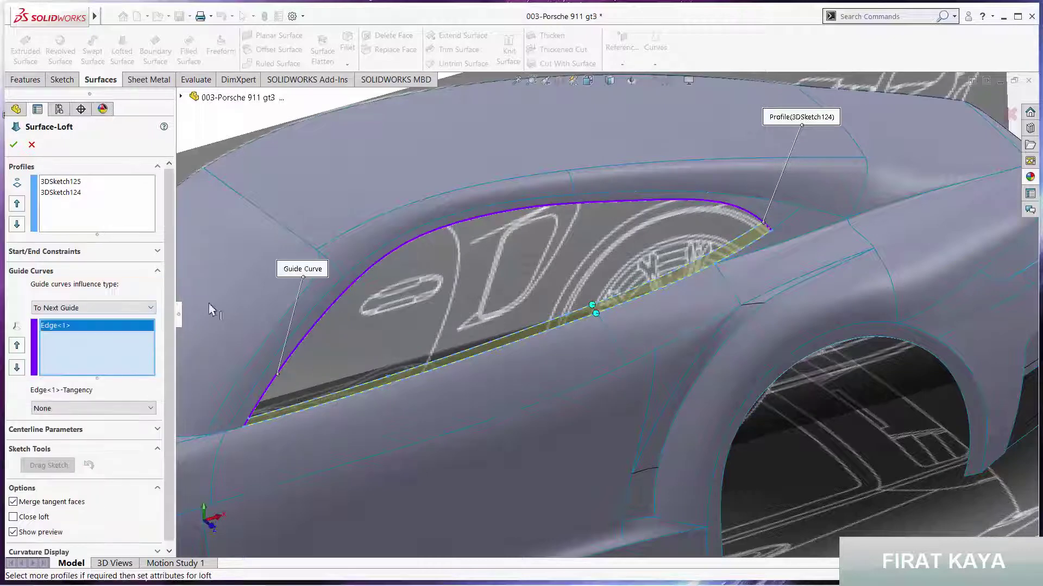
{"action": "key", "text": "Return"}
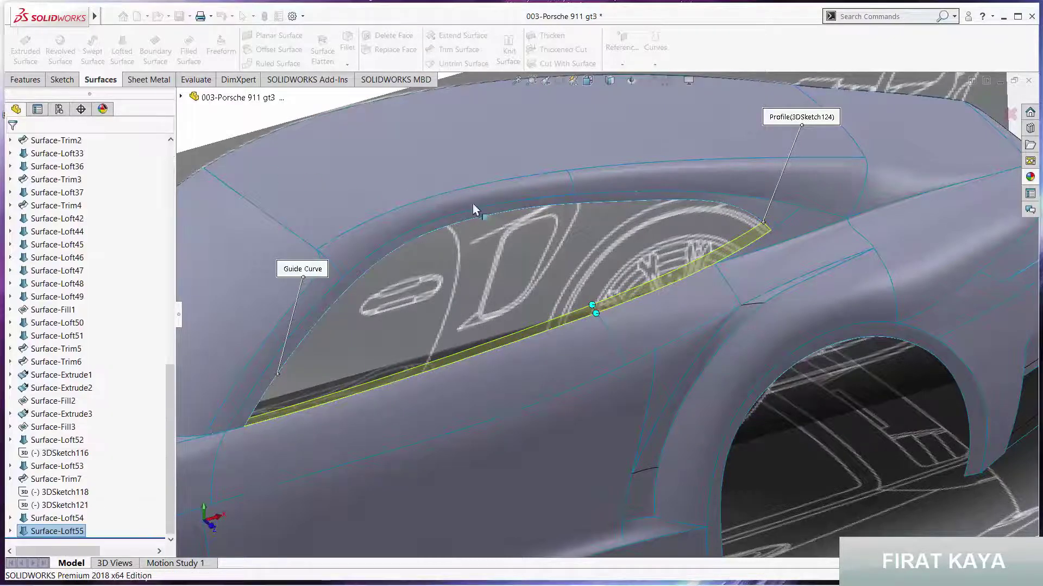
{"action": "scroll", "coordinate": [413, 179], "scroll_direction": "up", "scroll_amount": 5}
{"action": "left_click", "coordinate": [412, 173]}
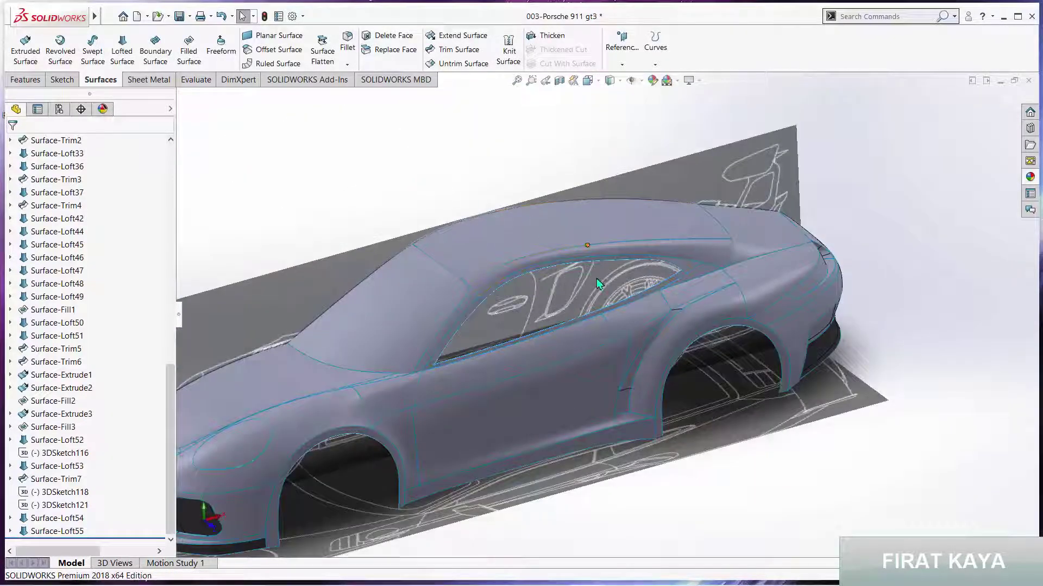
{"action": "mouse_move", "coordinate": [597, 278]}
{"action": "middle_mouse_down"}
{"action": "mouse_move", "coordinate": [568, 219]}
{"action": "mouse_move", "coordinate": [501, 246]}
{"action": "mouse_move", "coordinate": [708, 196]}
{"action": "mouse_move", "coordinate": [527, 219]}
{"action": "mouse_move", "coordinate": [532, 232]}
{"action": "middle_mouse_up"}
- In Front view, start a 3D sketch and draw a spline from the roofline to the lower window edge
{"action": "key", "text": "space"}
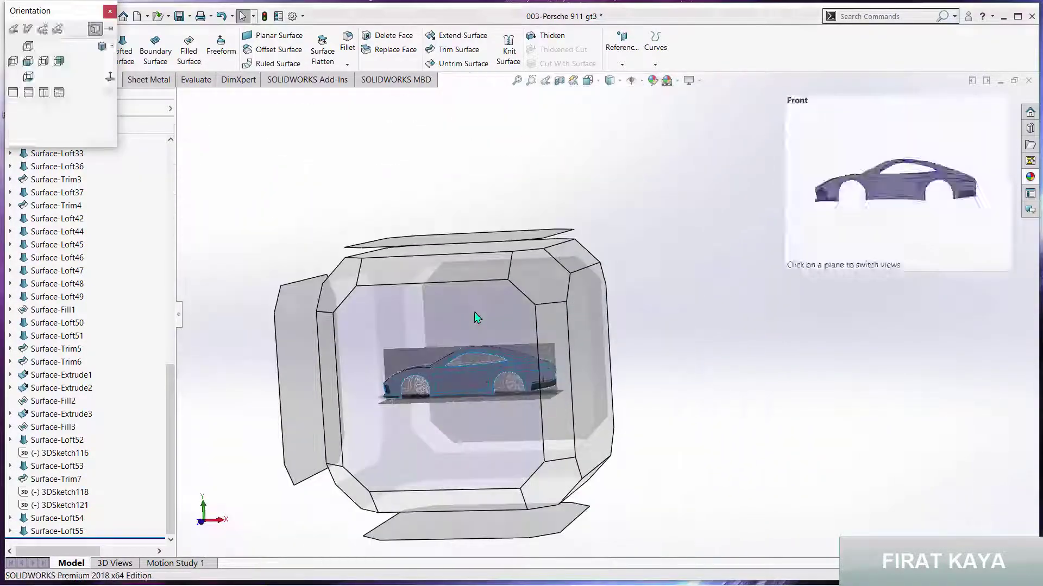
{"action": "left_click", "coordinate": [476, 318]}
{"action": "scroll", "coordinate": [641, 276], "scroll_direction": "down", "scroll_amount": 5}
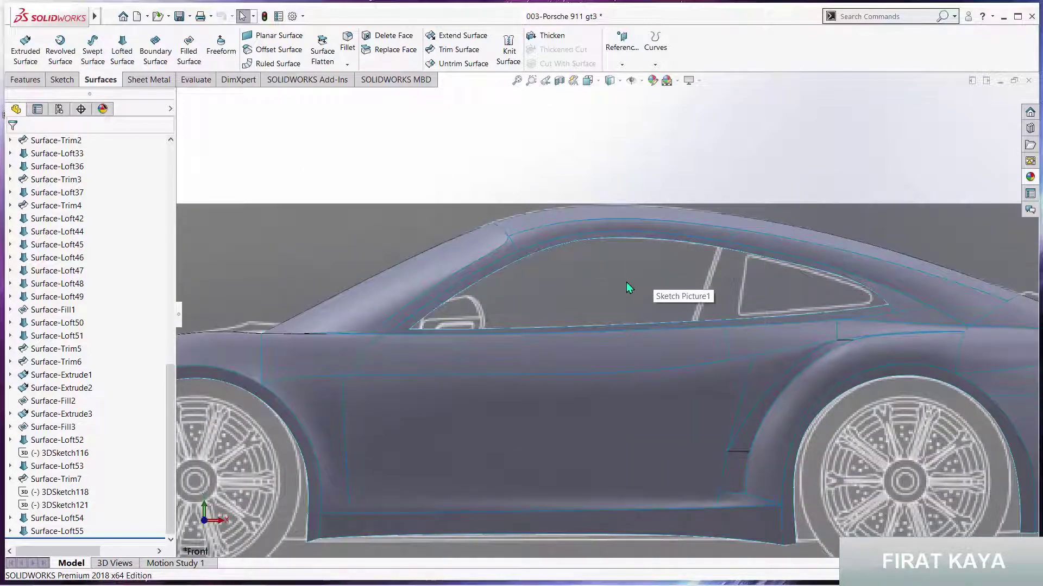
{"action": "scroll", "coordinate": [727, 293], "scroll_direction": "down", "scroll_amount": 2}
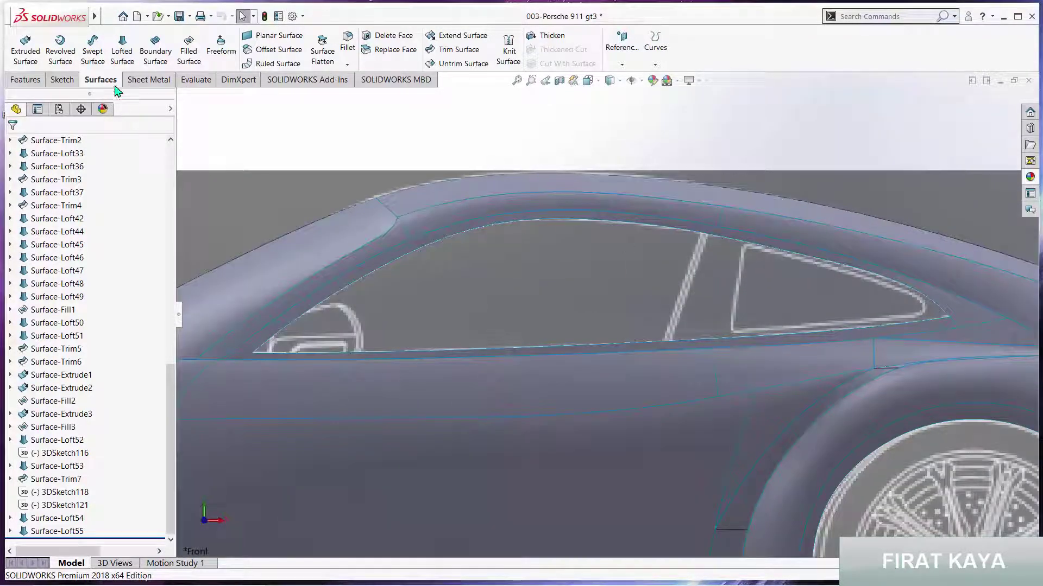
{"action": "left_click", "coordinate": [62, 80]}
{"action": "left_click", "coordinate": [21, 65]}
{"action": "left_click", "coordinate": [33, 92]}
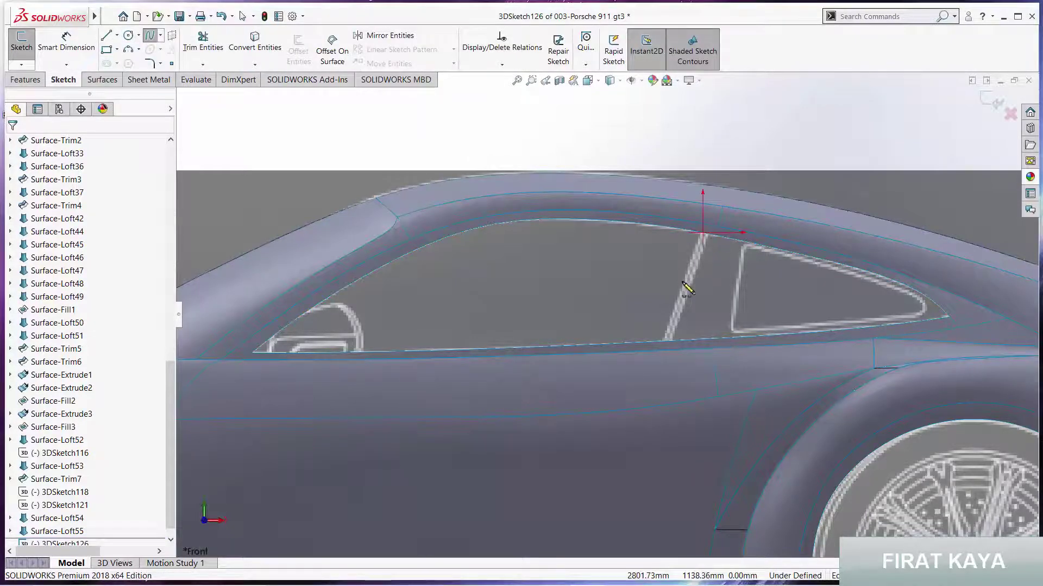
{"action": "double_click", "coordinate": [673, 345]}
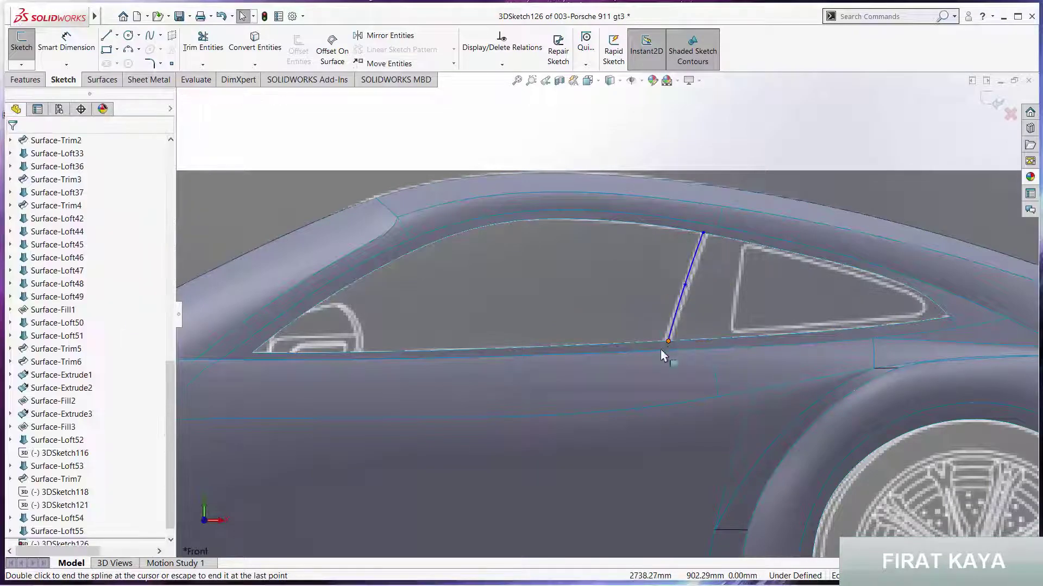
- In Left view, shift the spline's middle point sideways along Z with the Sketcher Triad
{"action": "scroll", "coordinate": [663, 353], "scroll_direction": "up", "scroll_amount": 5}
{"action": "middle_click_drag", "start_coordinate": [663, 354], "coordinate": [716, 325]}
{"action": "key", "text": "space"}
{"action": "left_click", "coordinate": [474, 343]}
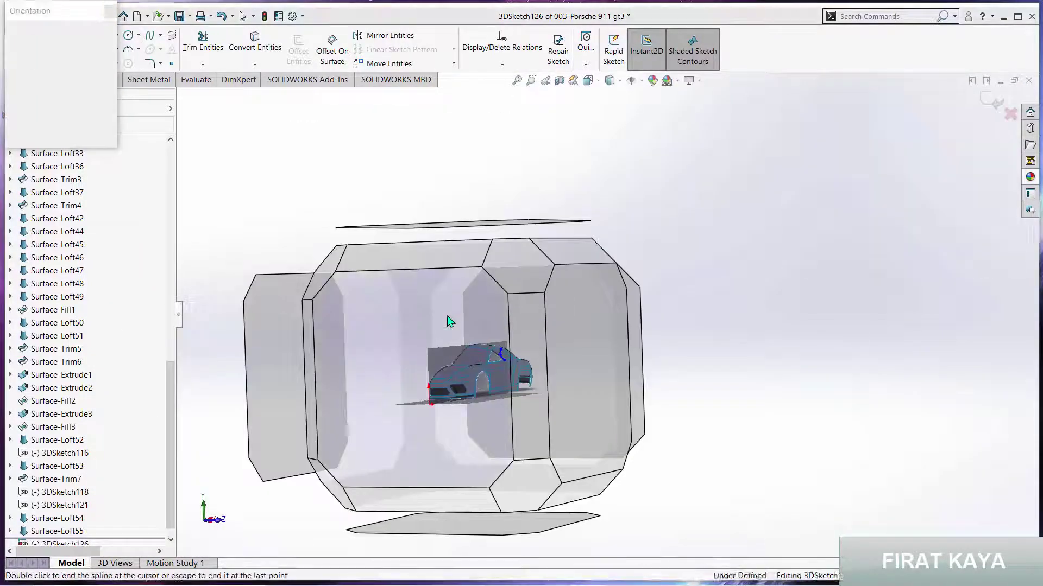
{"action": "scroll", "coordinate": [773, 227], "scroll_direction": "down", "scroll_amount": 2}
{"action": "scroll", "coordinate": [752, 227], "scroll_direction": "down", "scroll_amount": 4}
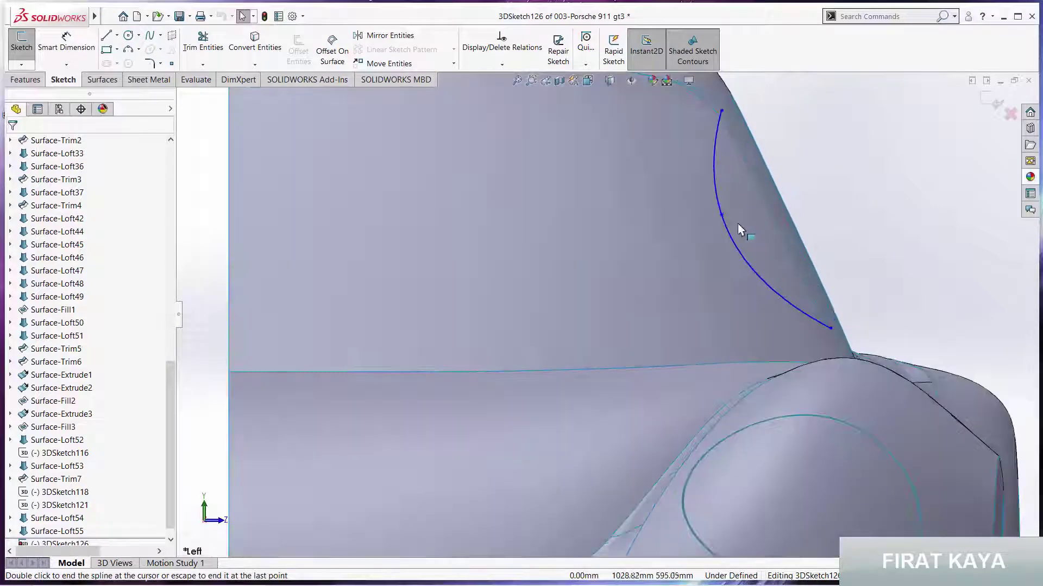
{"action": "right_click", "coordinate": [721, 216]}
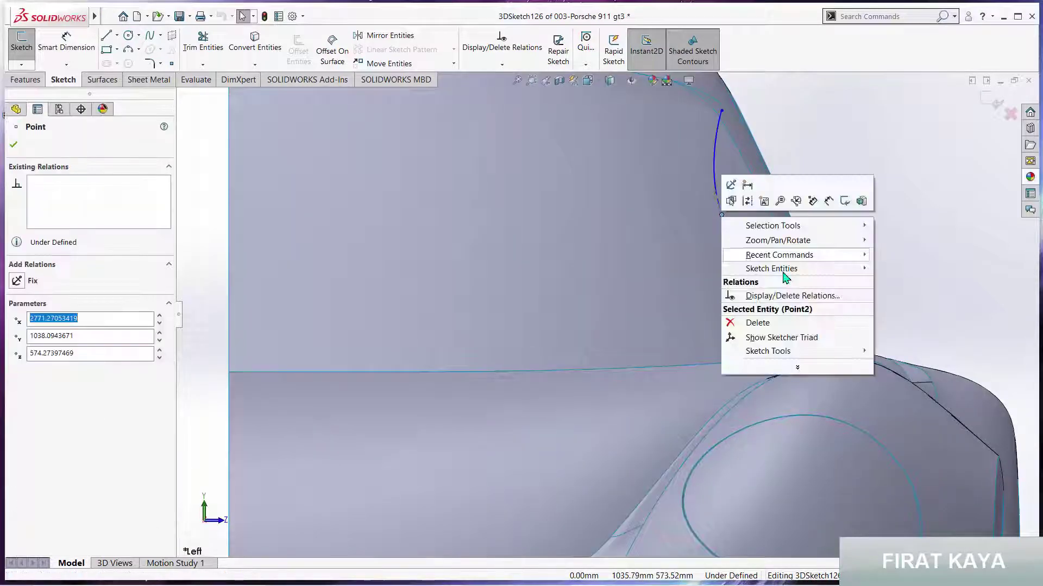
{"action": "left_click", "coordinate": [777, 338]}
{"action": "left_click_drag", "start_coordinate": [803, 224], "coordinate": [864, 218]}
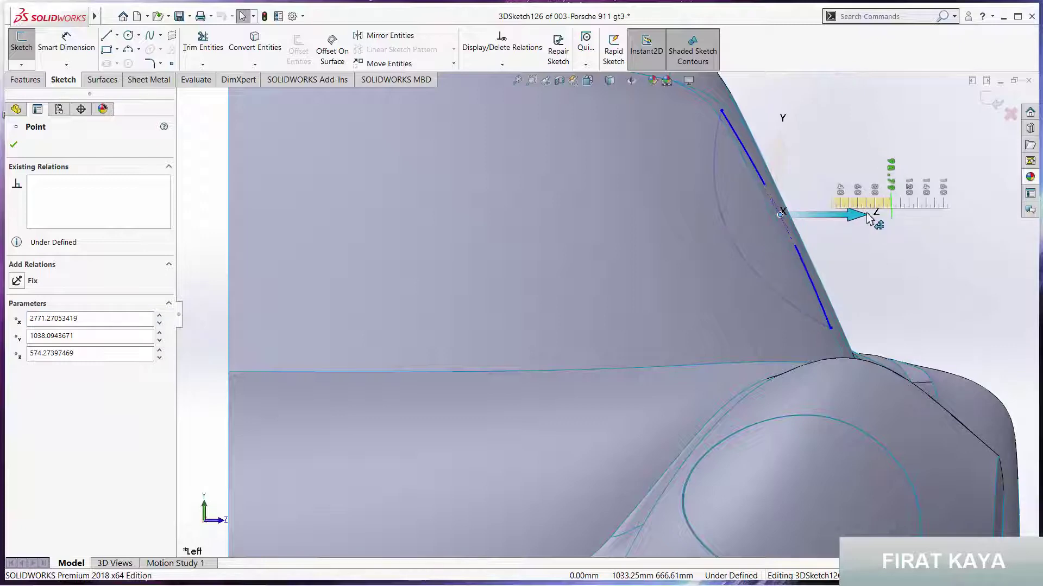
{"action": "right_click", "coordinate": [814, 213]}
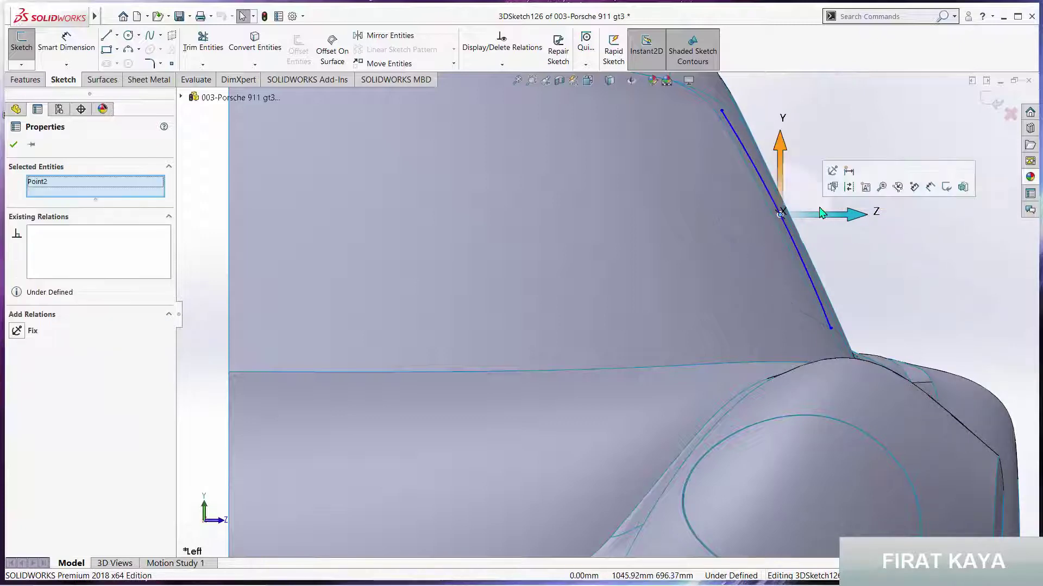
{"action": "left_click", "coordinate": [847, 263]}
- Check the spline's shape in the Right and Top views
{"action": "key", "text": "space"}
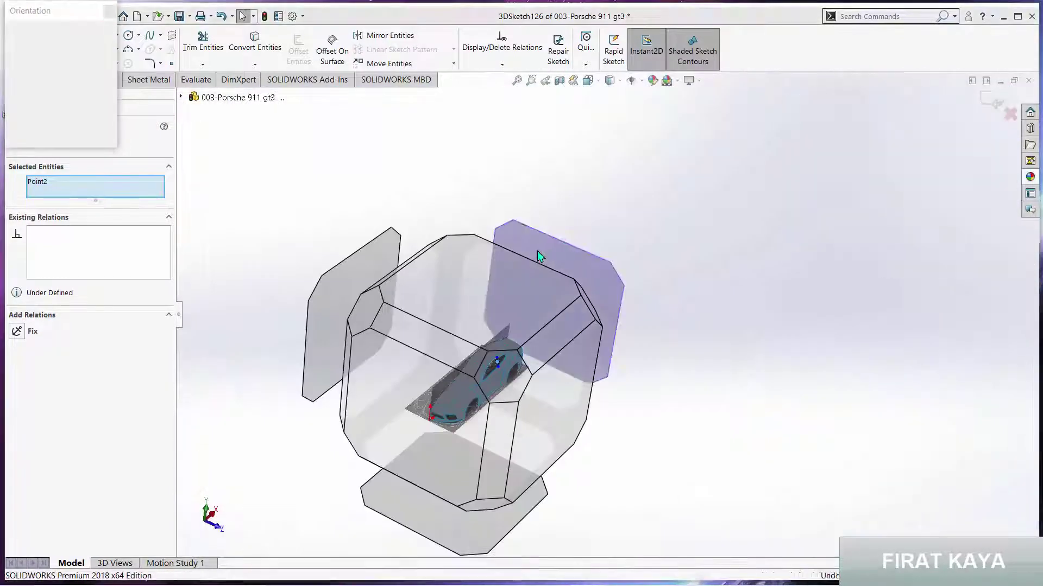
{"action": "left_click", "coordinate": [538, 250]}
{"action": "scroll", "coordinate": [461, 248], "scroll_direction": "down", "scroll_amount": 3}
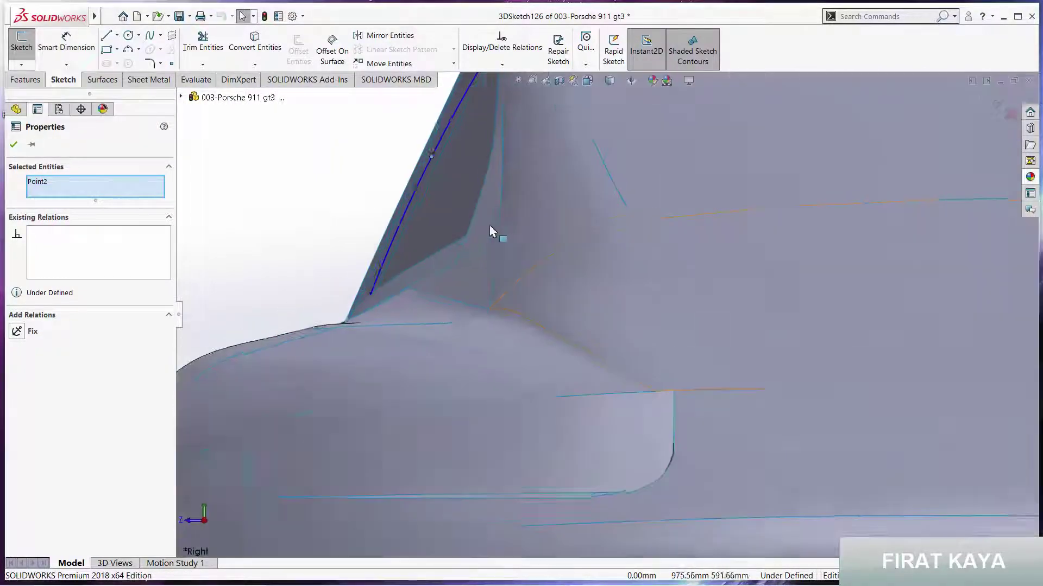
{"action": "key", "text": "space"}
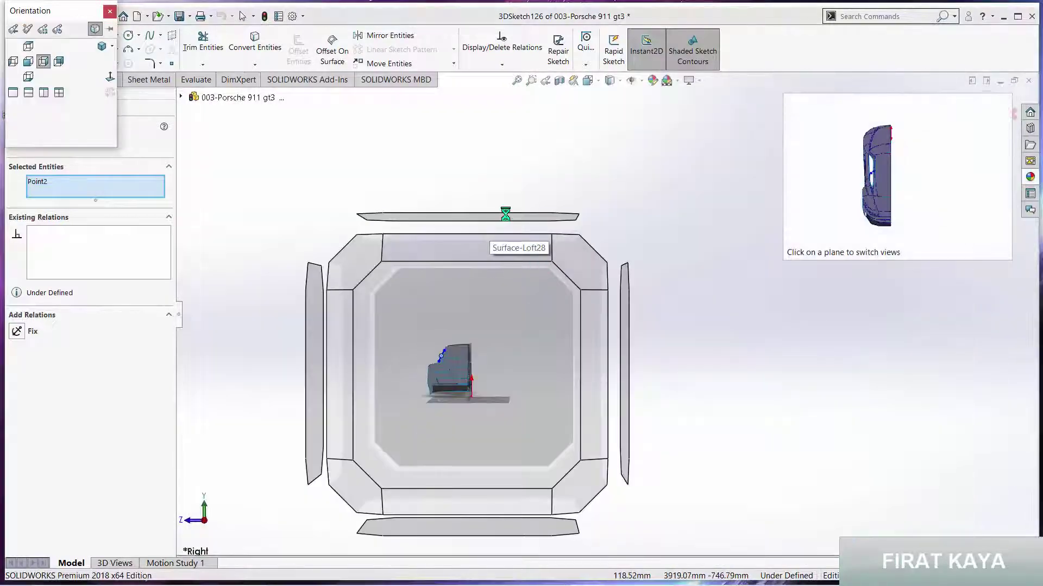
{"action": "left_click", "coordinate": [507, 216]}
{"action": "key", "text": "Escape"}
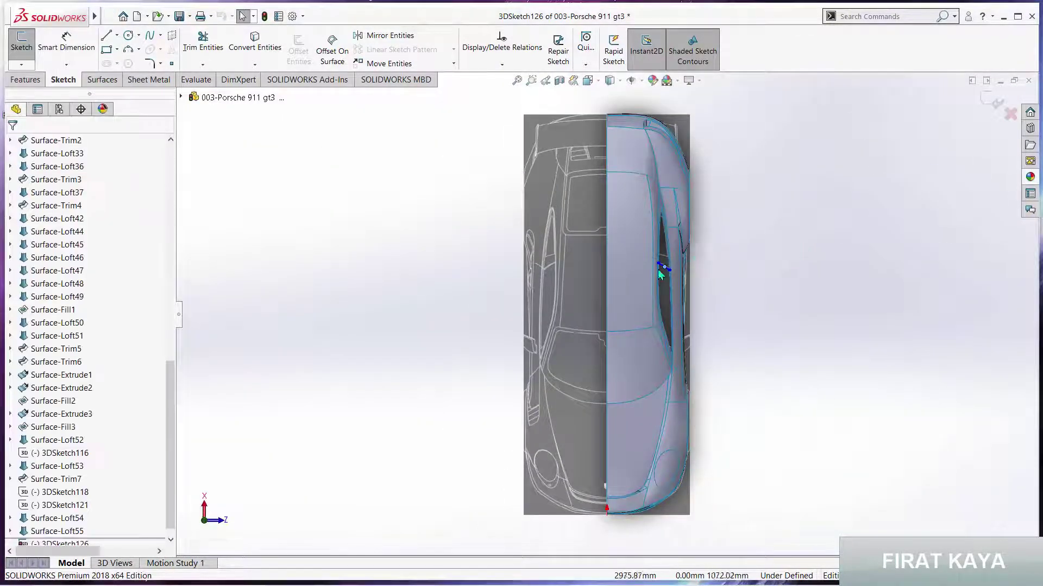
{"action": "scroll", "coordinate": [549, 326], "scroll_direction": "down", "scroll_amount": 5}
{"action": "scroll", "coordinate": [543, 332], "scroll_direction": "down", "scroll_amount": 5}
{"action": "scroll", "coordinate": [535, 340], "scroll_direction": "down", "scroll_amount": 3}
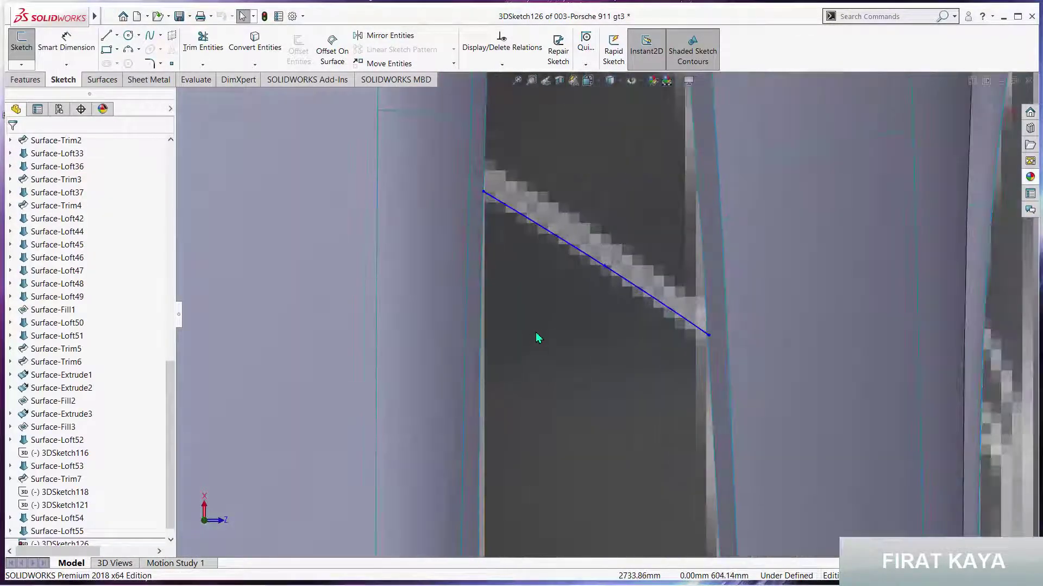
{"action": "scroll", "coordinate": [570, 326], "scroll_direction": "up", "scroll_amount": 2}
{"action": "scroll", "coordinate": [570, 325], "scroll_direction": "up", "scroll_amount": 2}
{"action": "scroll", "coordinate": [570, 326], "scroll_direction": "up", "scroll_amount": 3}
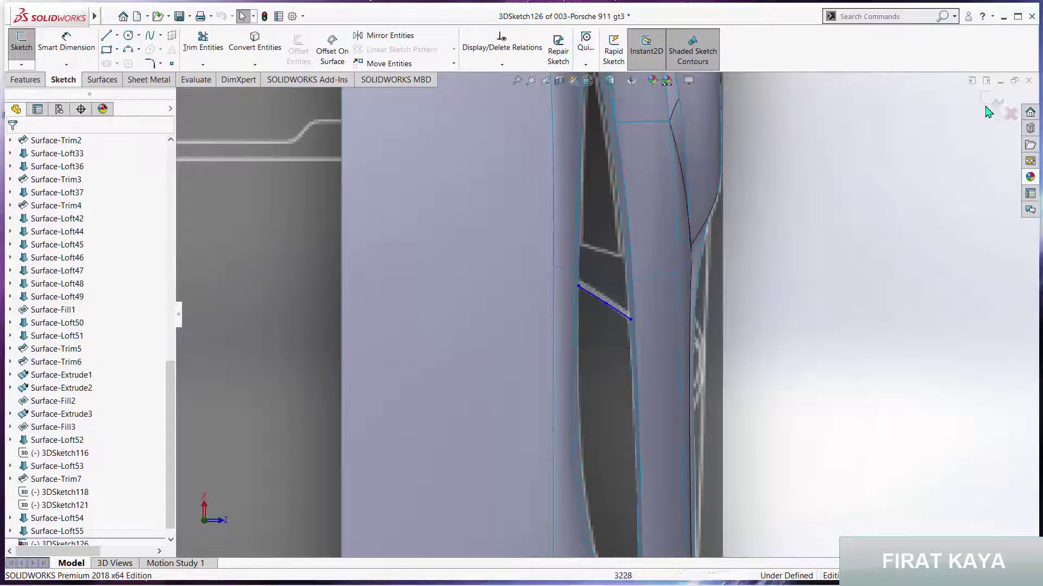
{"action": "scroll", "coordinate": [598, 337], "scroll_direction": "up", "scroll_amount": 5}
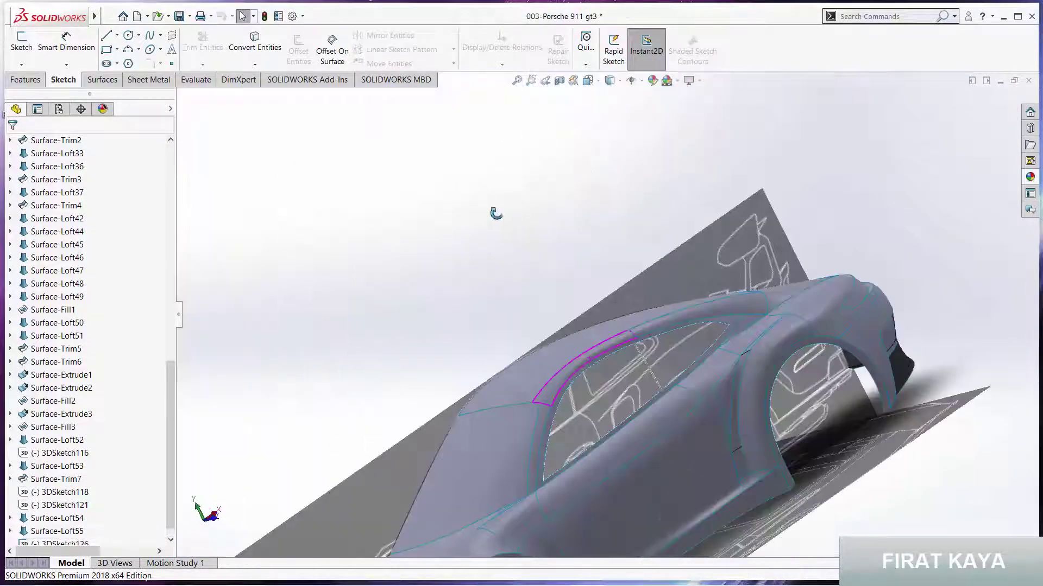
- Show a straight Front view zoomed in on the side windows and rear quarter glass
{"action": "middle_click_drag", "start_coordinate": [495, 214], "coordinate": [519, 304]}
{"action": "key", "text": "space"}
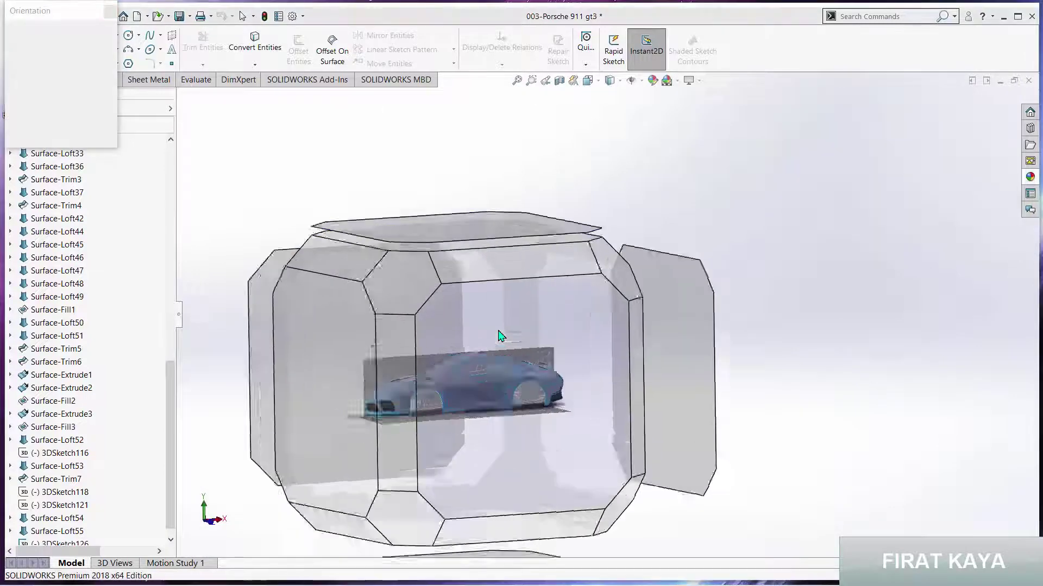
{"action": "left_click", "coordinate": [579, 309]}
{"action": "scroll", "coordinate": [657, 277], "scroll_direction": "down", "scroll_amount": 3}
{"action": "scroll", "coordinate": [652, 279], "scroll_direction": "down", "scroll_amount": 3}
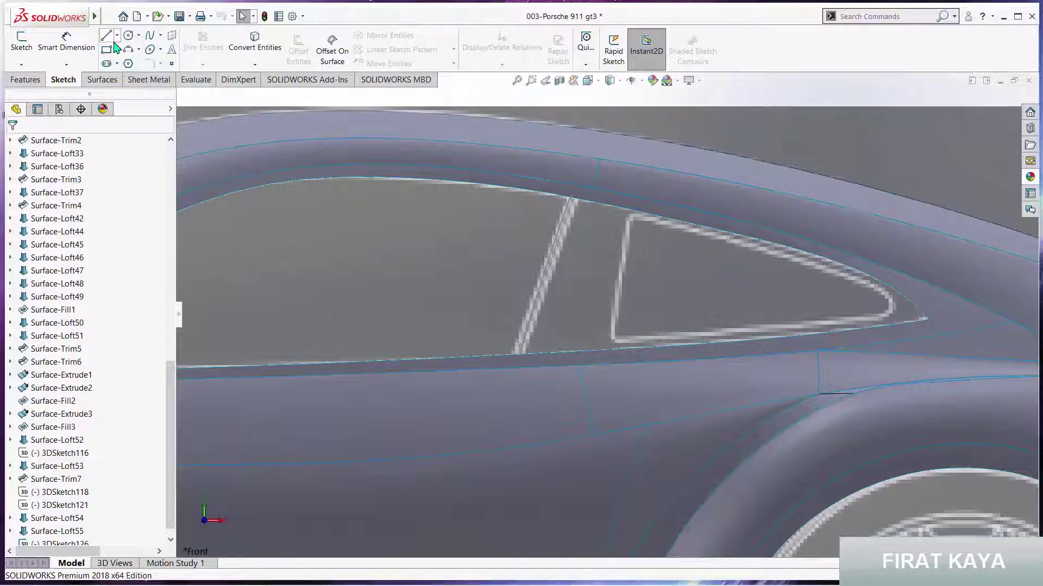
{"action": "left_click", "coordinate": [21, 65]}
- Start a new 3D sketch with a spline down the quarter glass's front edge, roofline to lower window edge
{"action": "left_click", "coordinate": [38, 92]}
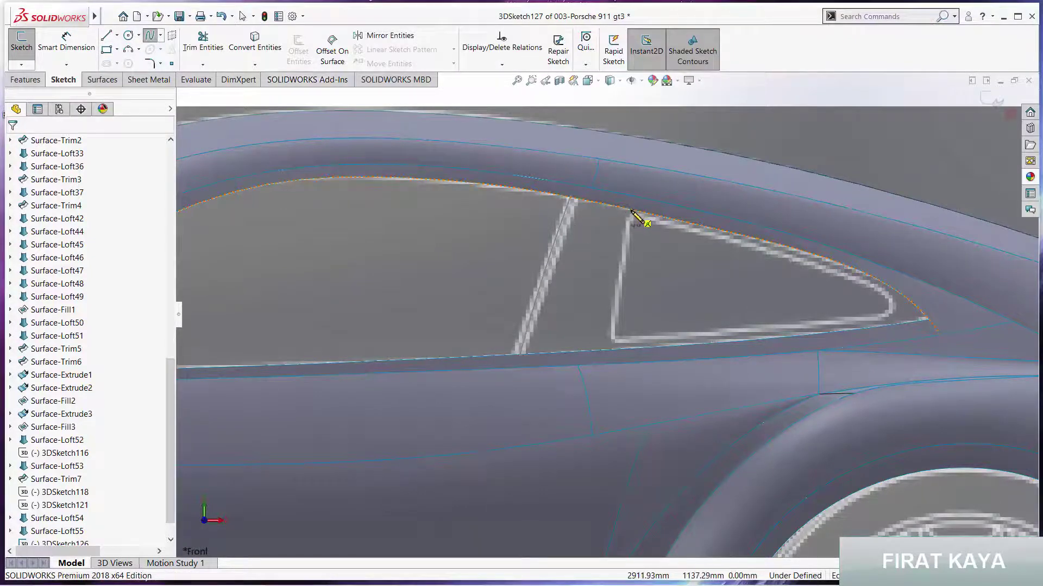
{"action": "left_click", "coordinate": [617, 294]}
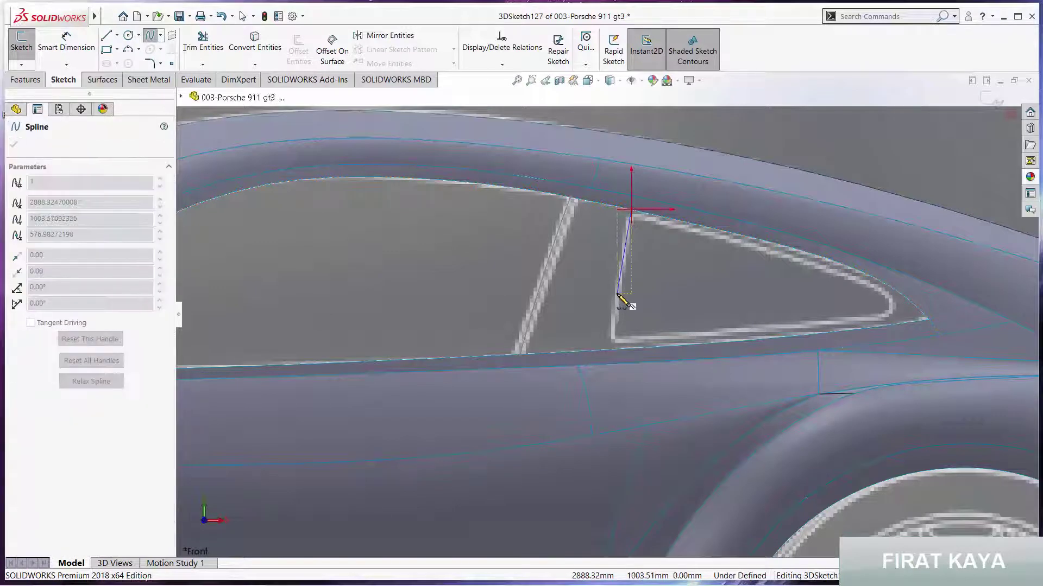
{"action": "double_click", "coordinate": [612, 350]}
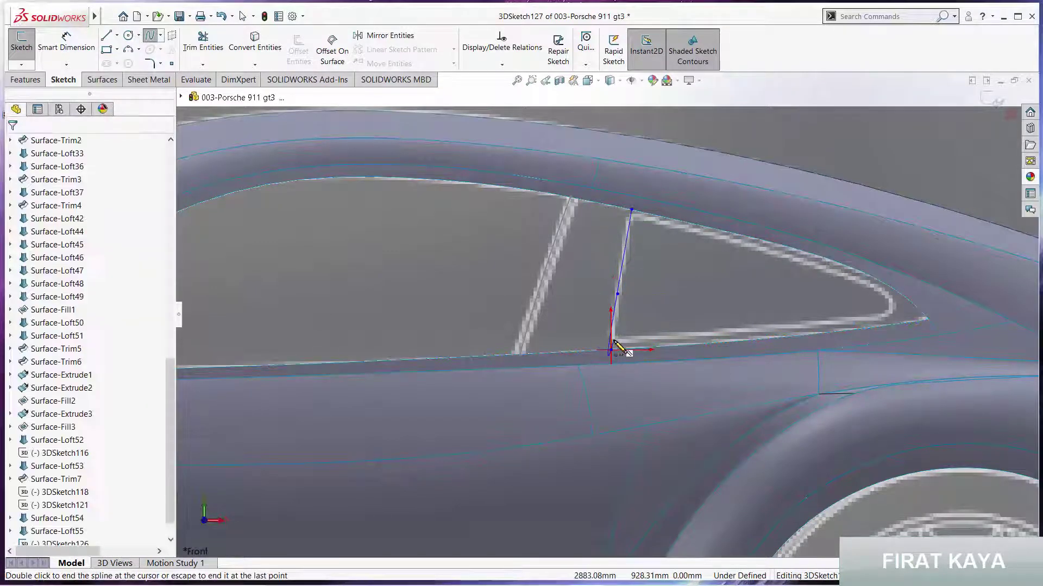
- Switch to the Left view and select the spline's middle point, Point2
{"action": "scroll", "coordinate": [624, 331], "scroll_direction": "up", "scroll_amount": 2}
{"action": "middle_click_drag", "start_coordinate": [655, 317], "coordinate": [375, 296]}
{"action": "key", "text": "space"}
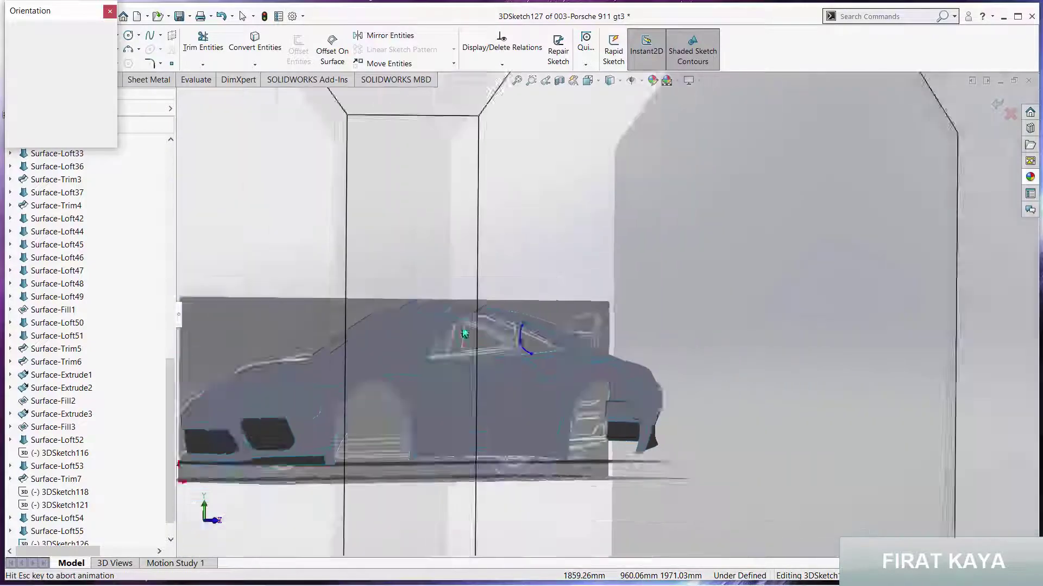
{"action": "key", "text": "space"}
{"action": "key", "text": "ctrl+3"}
{"action": "scroll", "coordinate": [705, 219], "scroll_direction": "down", "scroll_amount": 3}
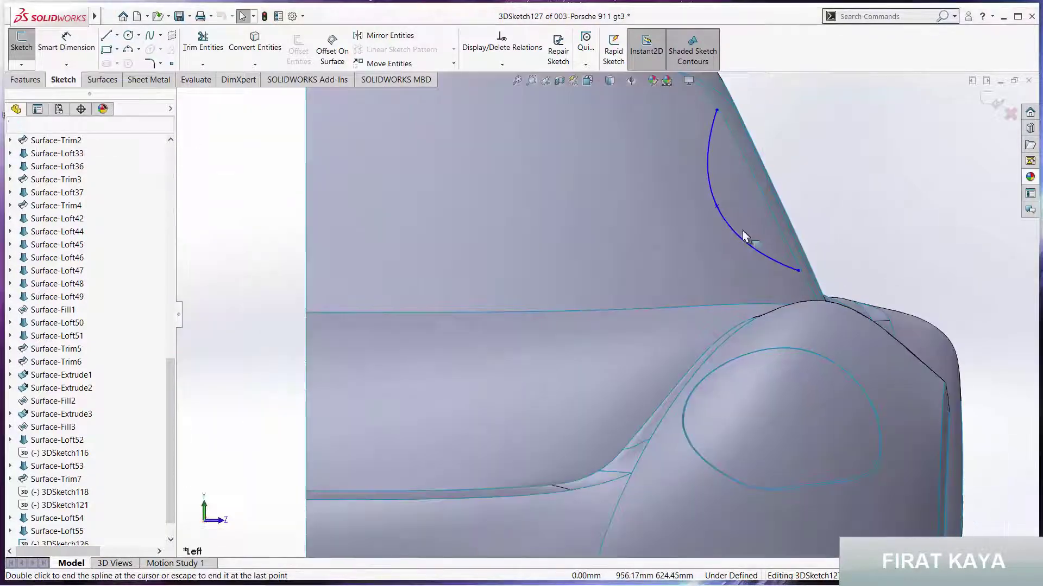
{"action": "scroll", "coordinate": [706, 220], "scroll_direction": "down", "scroll_amount": 2}
{"action": "left_click", "coordinate": [710, 206]}
- Use the Sketcher Triad to shift Point2 sideways along Z
{"action": "right_click", "coordinate": [709, 205]}
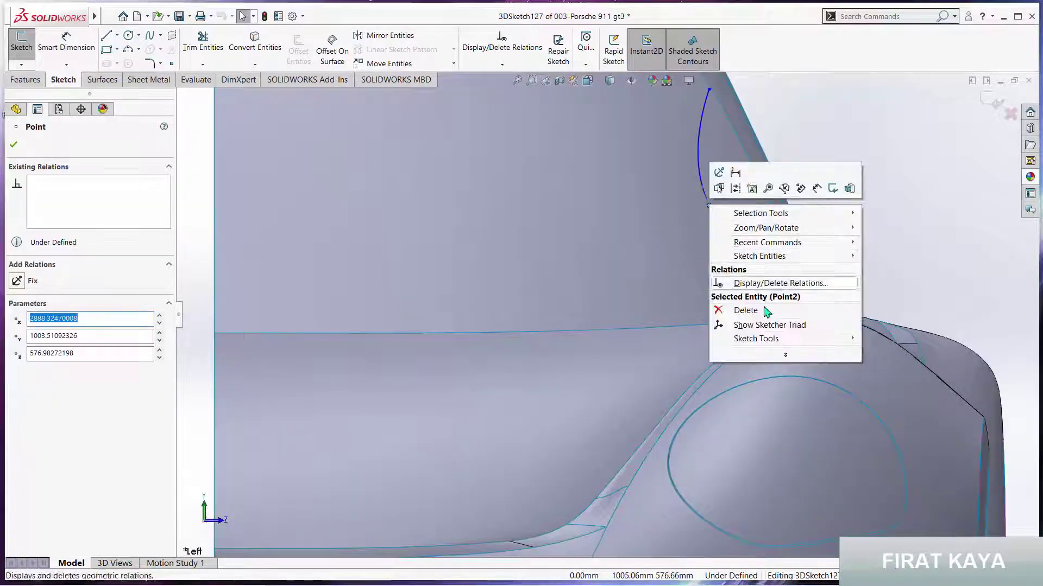
{"action": "left_click", "coordinate": [733, 321]}
{"action": "left_click_drag", "start_coordinate": [796, 215], "coordinate": [855, 209]}
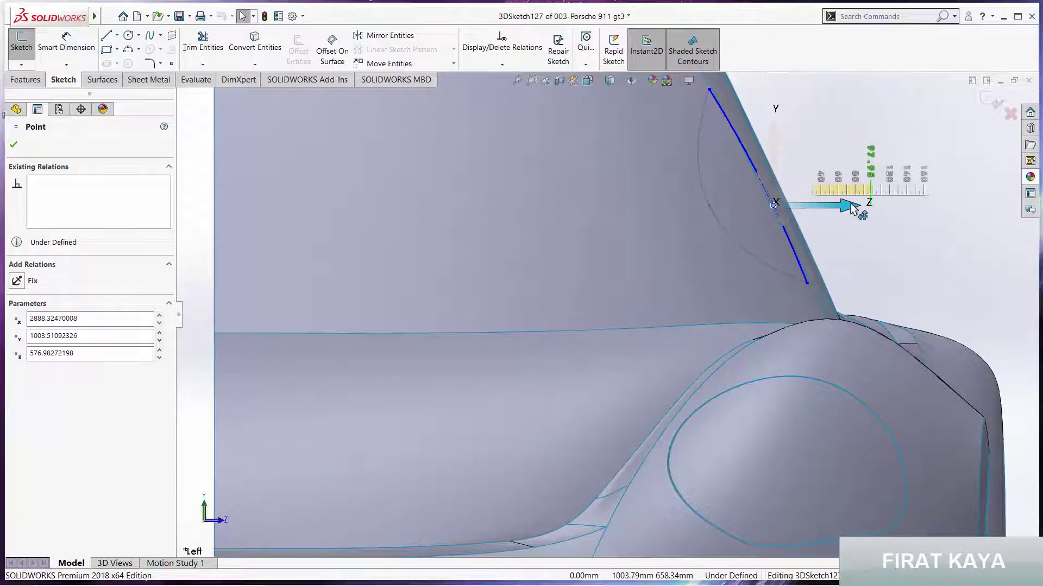
{"action": "scroll", "coordinate": [787, 217], "scroll_direction": "down", "scroll_amount": 2}
{"action": "scroll", "coordinate": [728, 250], "scroll_direction": "down", "scroll_amount": 2}
{"action": "scroll", "coordinate": [720, 255], "scroll_direction": "down", "scroll_amount": 1}
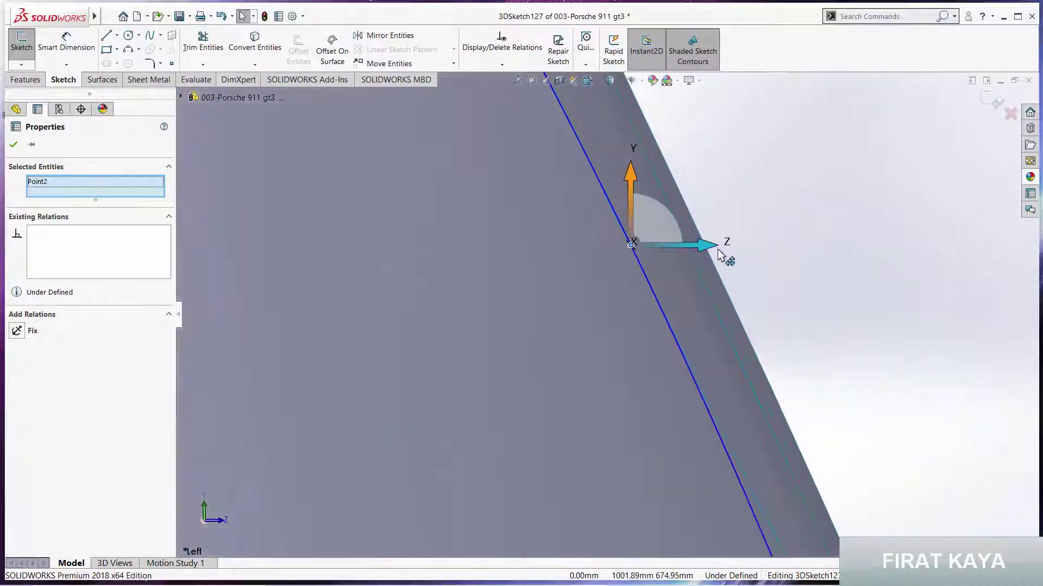
{"action": "left_click_drag", "start_coordinate": [721, 249], "coordinate": [706, 250]}
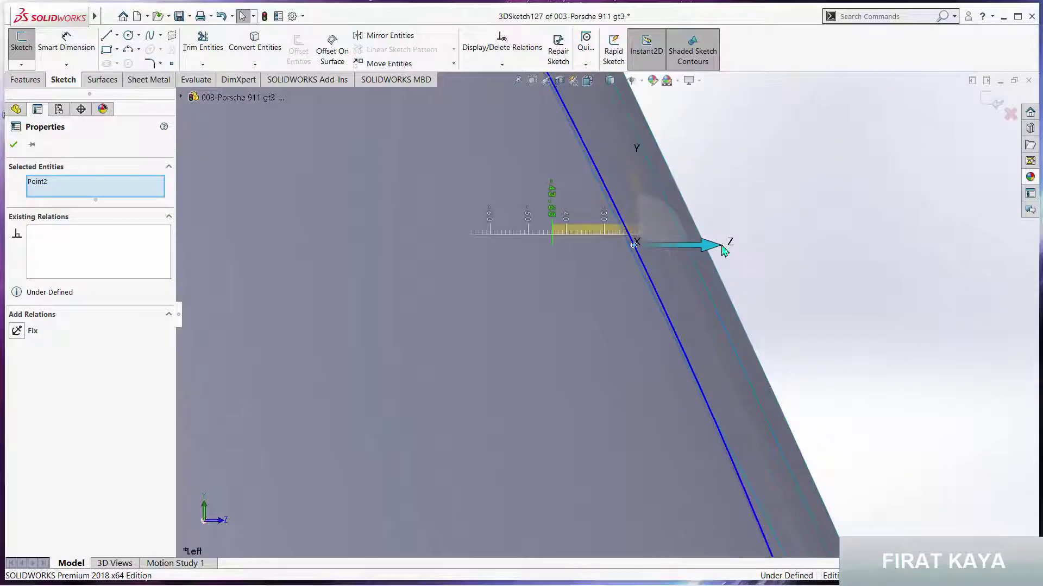
{"action": "scroll", "coordinate": [668, 280], "scroll_direction": "up", "scroll_amount": 3}
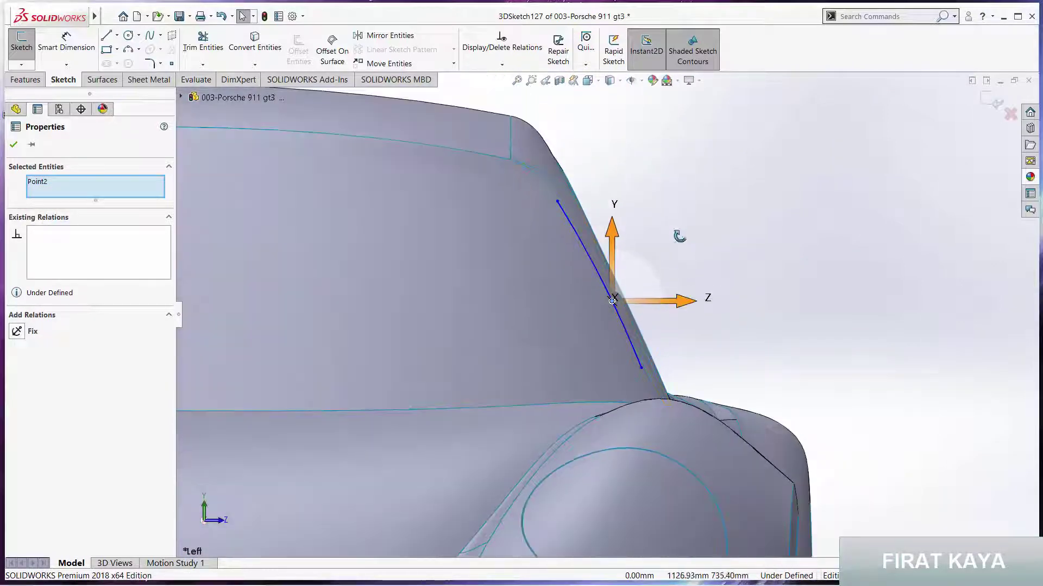
{"action": "scroll", "coordinate": [680, 237], "scroll_direction": "up", "scroll_amount": 5}
{"action": "scroll", "coordinate": [684, 283], "scroll_direction": "up", "scroll_amount": 5}
- In a side-on view, slide Point2 along X and finish repositioning it
{"action": "key", "text": "space"}
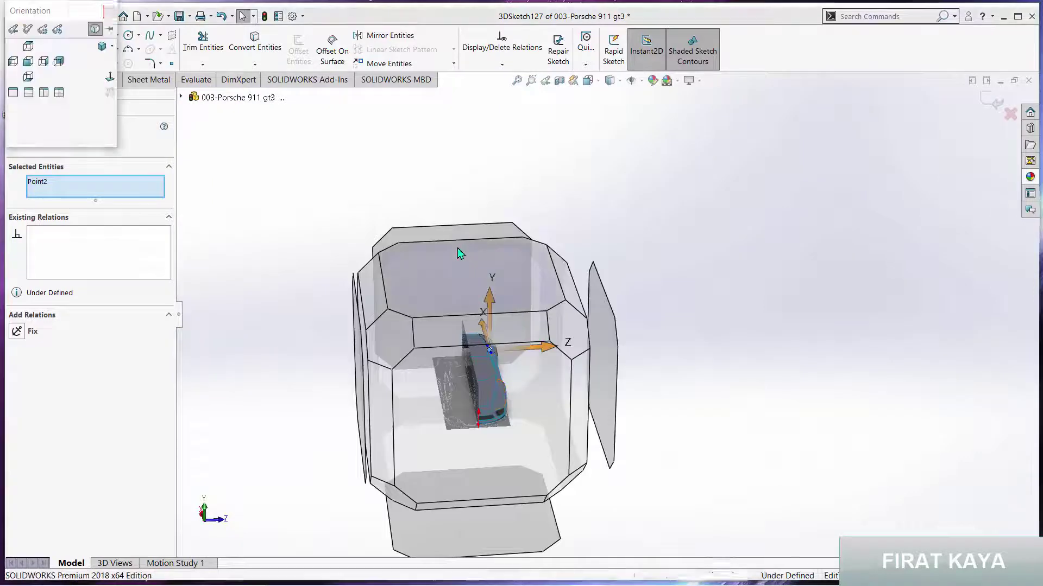
{"action": "left_click", "coordinate": [459, 253]}
{"action": "scroll", "coordinate": [631, 255], "scroll_direction": "down", "scroll_amount": 3}
{"action": "scroll", "coordinate": [631, 256], "scroll_direction": "down", "scroll_amount": 2}
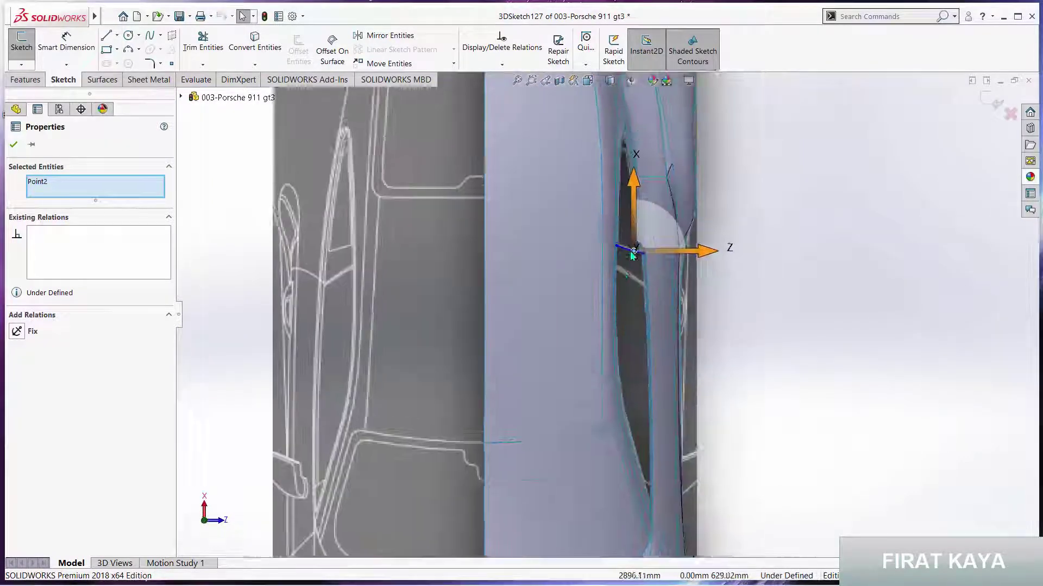
{"action": "scroll", "coordinate": [631, 255], "scroll_direction": "down", "scroll_amount": 2}
{"action": "scroll", "coordinate": [632, 272], "scroll_direction": "down", "scroll_amount": 2}
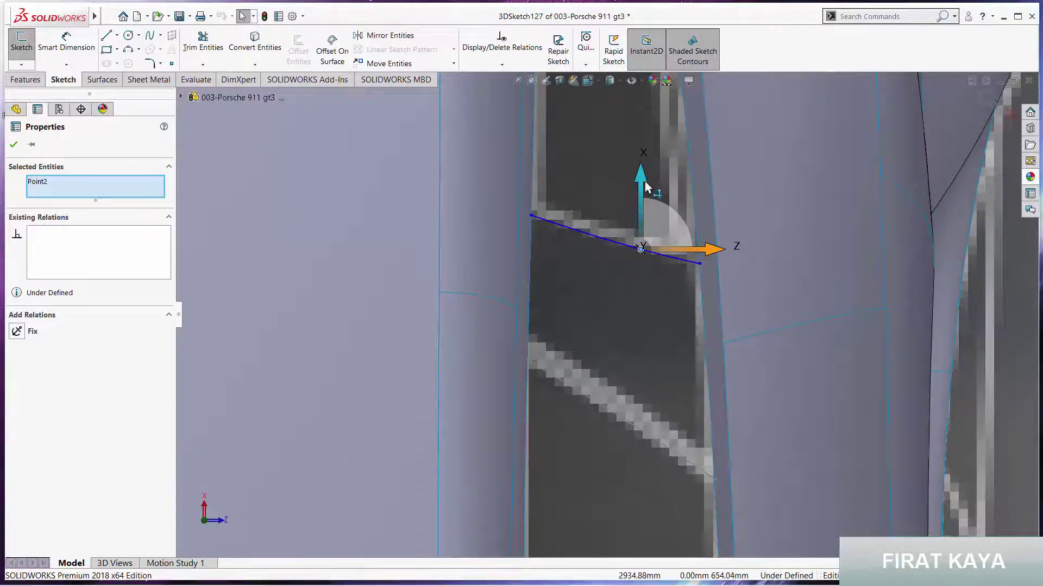
{"action": "left_click_drag", "start_coordinate": [646, 188], "coordinate": [657, 233]}
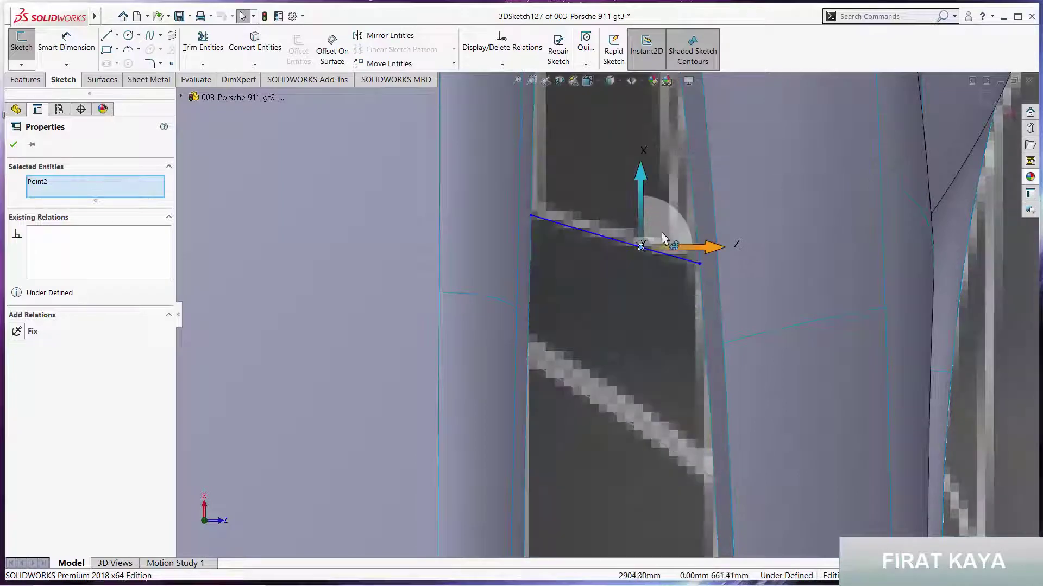
{"action": "right_click", "coordinate": [665, 232]}
{"action": "left_click", "coordinate": [694, 293]}
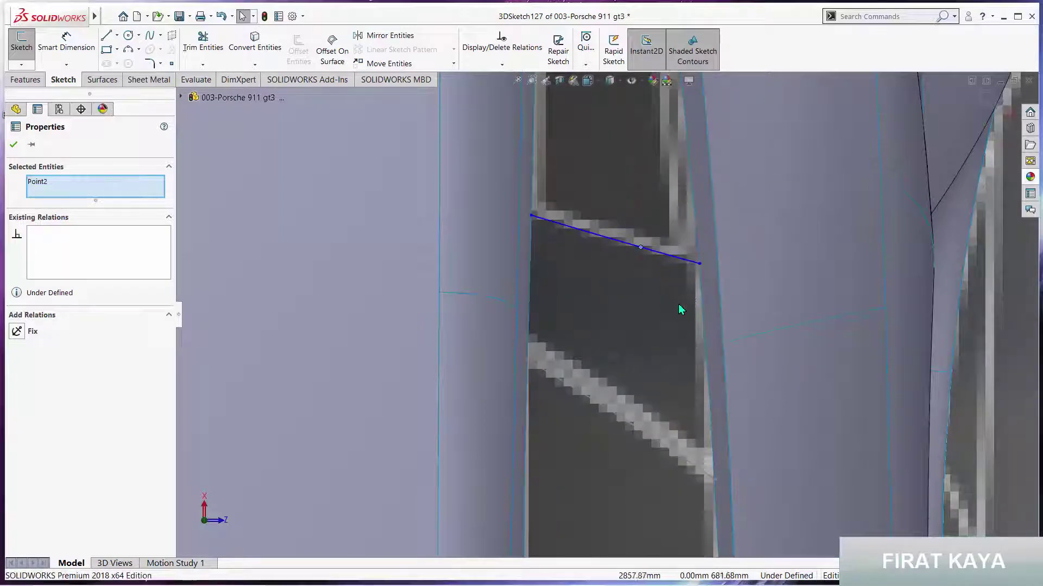
{"action": "key", "text": "Escape"}
{"action": "scroll", "coordinate": [615, 377], "scroll_direction": "up", "scroll_amount": 5}
{"action": "mouse_move", "coordinate": [616, 376]}
{"action": "middle_mouse_down"}
{"action": "mouse_move", "coordinate": [554, 179]}
{"action": "mouse_move", "coordinate": [635, 366]}
{"action": "middle_mouse_up"}
{"action": "scroll", "coordinate": [634, 366], "scroll_direction": "down", "scroll_amount": 5}
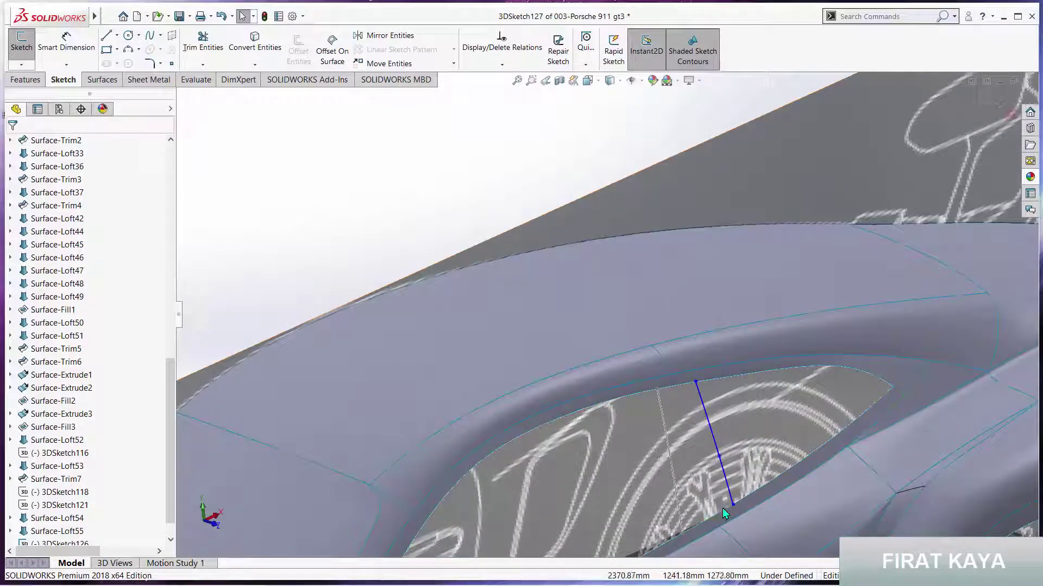
- Exit the sketch and set up a lofted surface from 3DSketch127 and 3DSketch126, guided by both window edges
{"action": "left_click", "coordinate": [993, 102]}
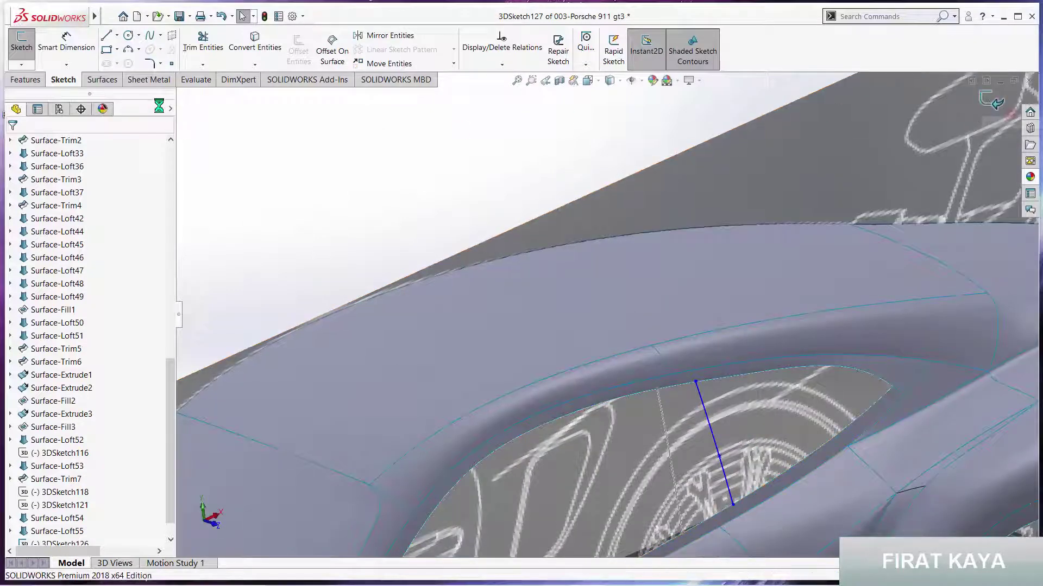
{"action": "left_click", "coordinate": [87, 80]}
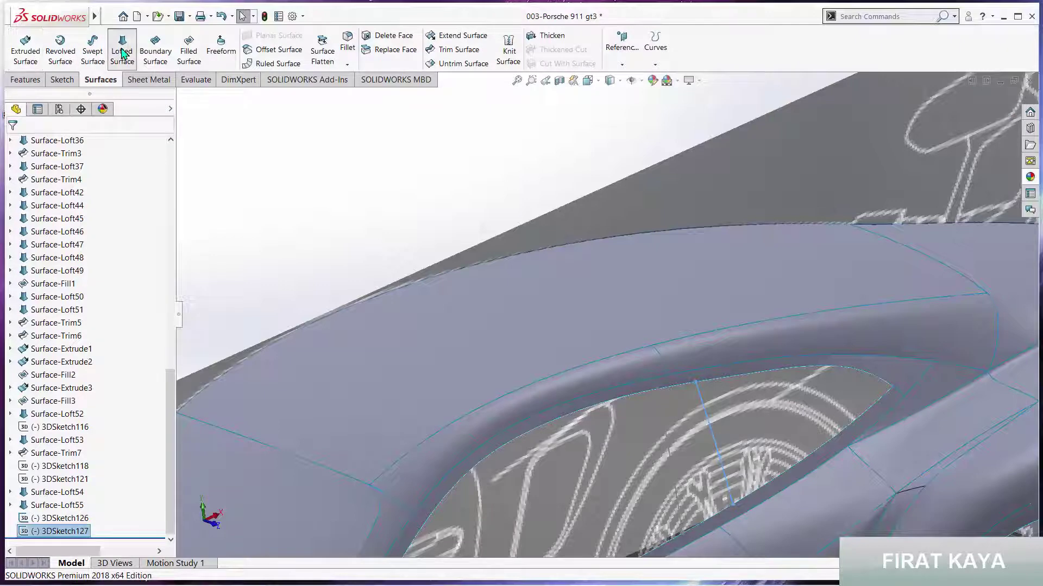
{"action": "left_click", "coordinate": [663, 407]}
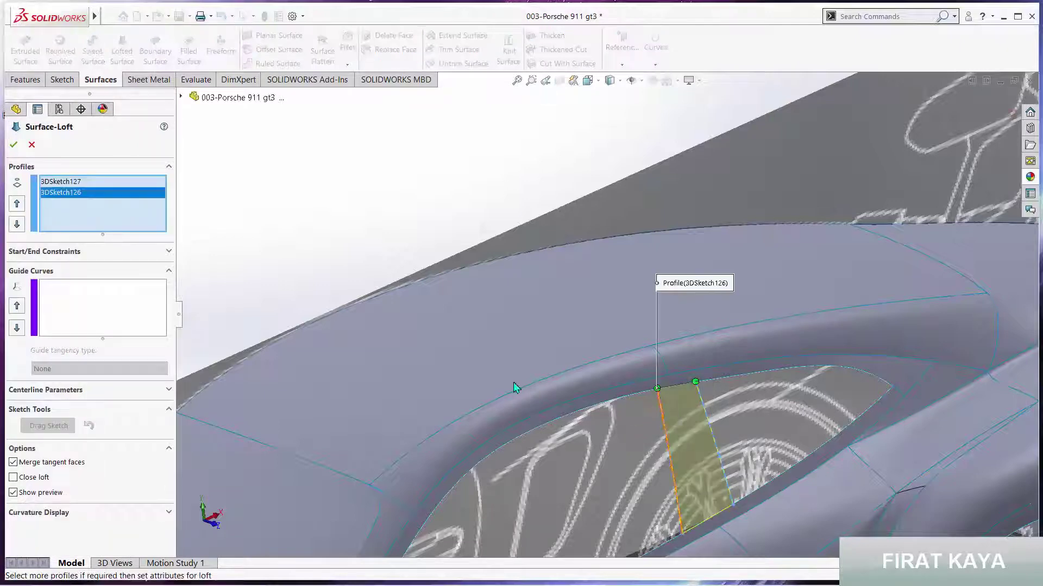
{"action": "left_click", "coordinate": [91, 307]}
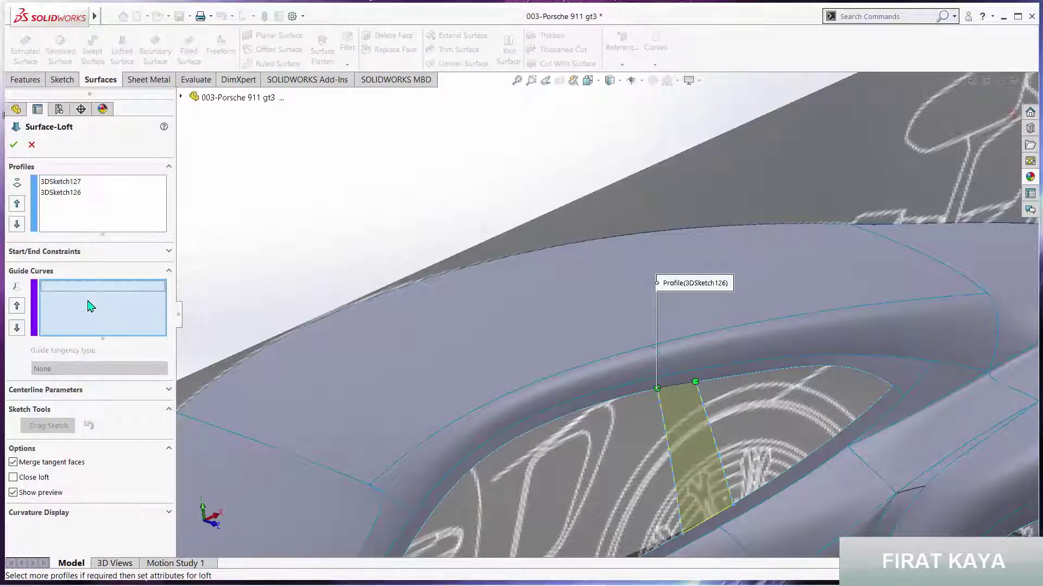
{"action": "left_click", "coordinate": [677, 391]}
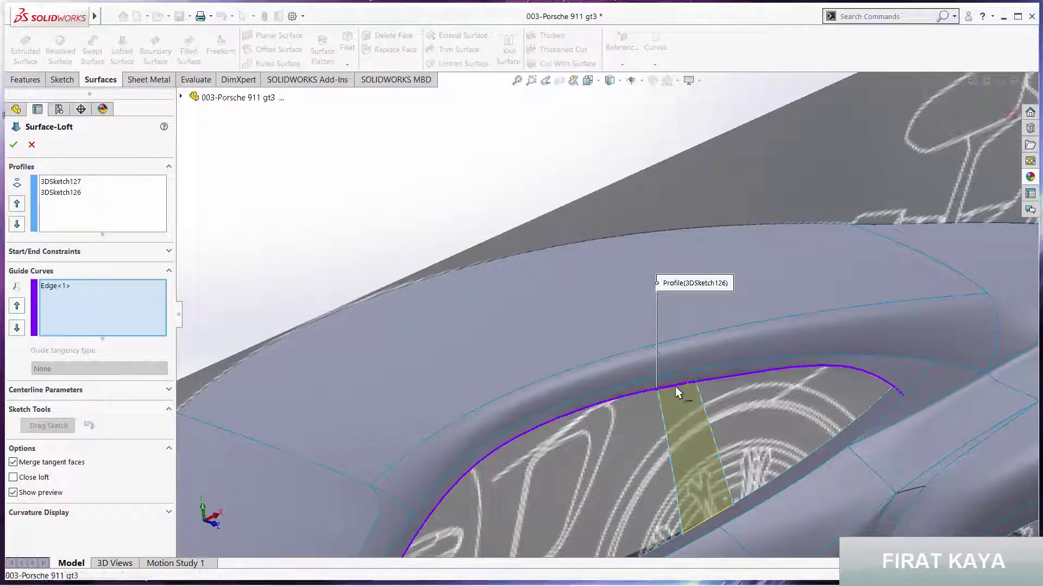
{"action": "left_click", "coordinate": [722, 508]}
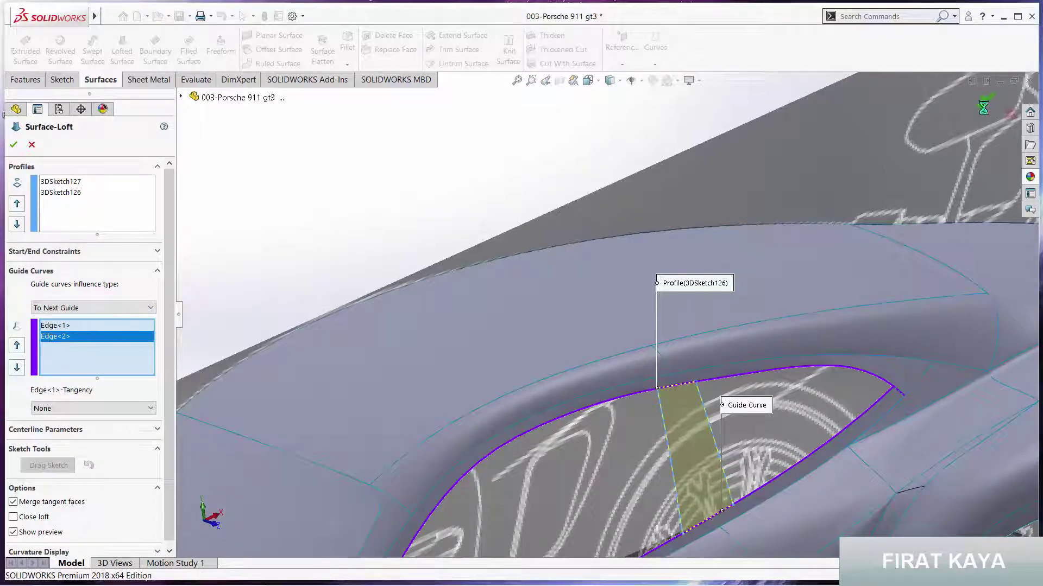
- Orbit around the car to inspect Surface-Loft56, then return to the Front view
{"action": "scroll", "coordinate": [691, 421], "scroll_direction": "up", "scroll_amount": 2}
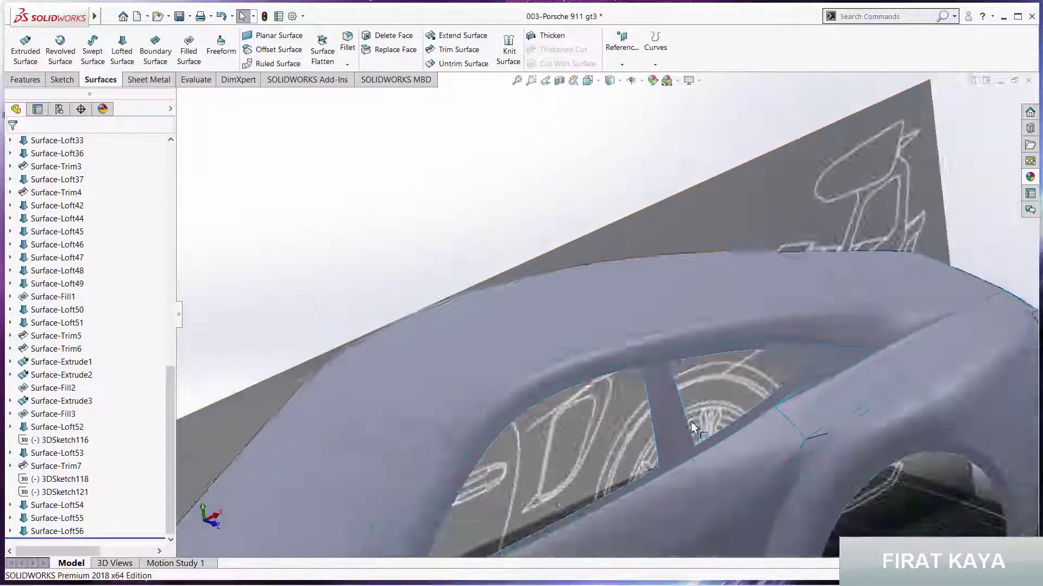
{"action": "scroll", "coordinate": [691, 422], "scroll_direction": "up", "scroll_amount": 5}
{"action": "middle_click_drag", "start_coordinate": [691, 422], "coordinate": [592, 406]}
{"action": "scroll", "coordinate": [592, 406], "scroll_direction": "down", "scroll_amount": 2}
{"action": "scroll", "coordinate": [597, 399], "scroll_direction": "down", "scroll_amount": 2}
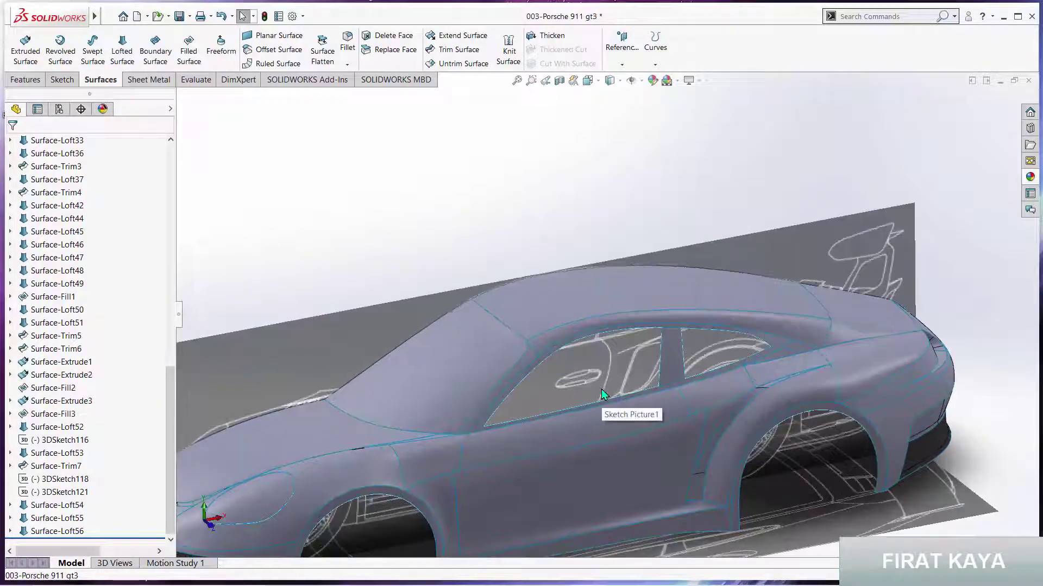
{"action": "middle_click_drag", "start_coordinate": [636, 344], "coordinate": [593, 326]}
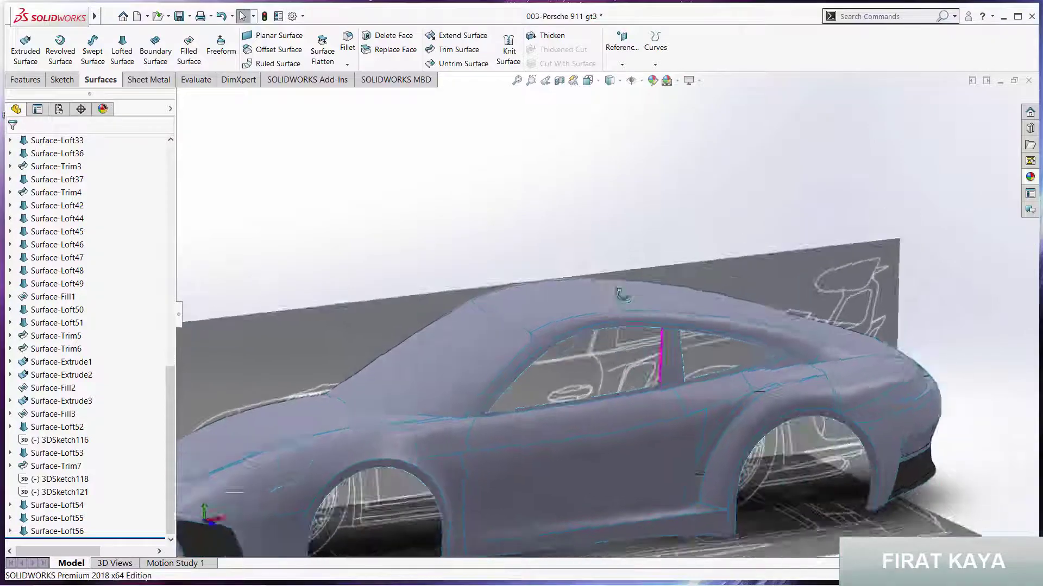
{"action": "scroll", "coordinate": [603, 299], "scroll_direction": "up", "scroll_amount": 2}
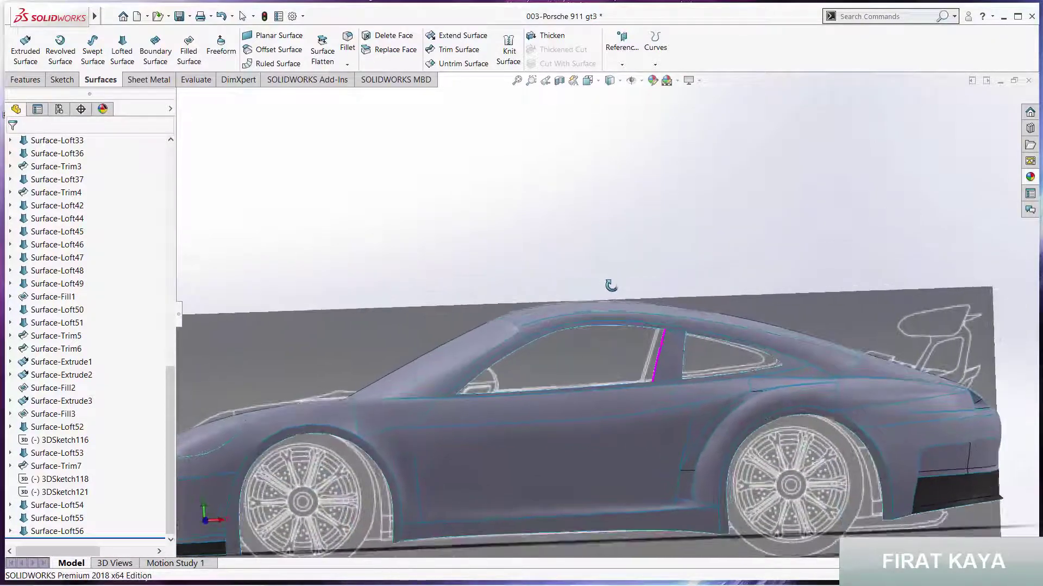
{"action": "scroll", "coordinate": [607, 284], "scroll_direction": "up", "scroll_amount": 2}
{"action": "key", "text": "space"}
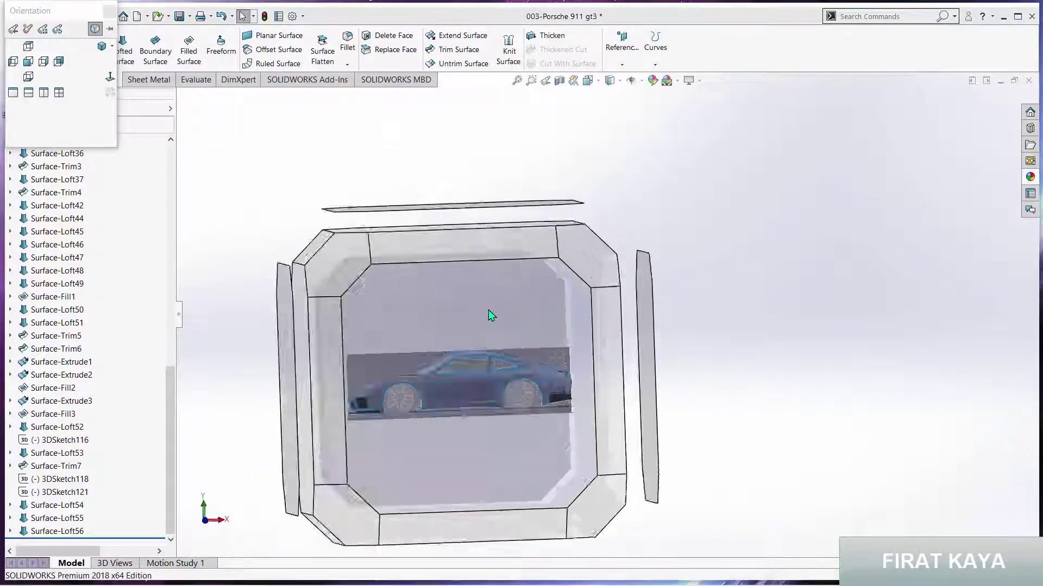
{"action": "left_click", "coordinate": [491, 309]}
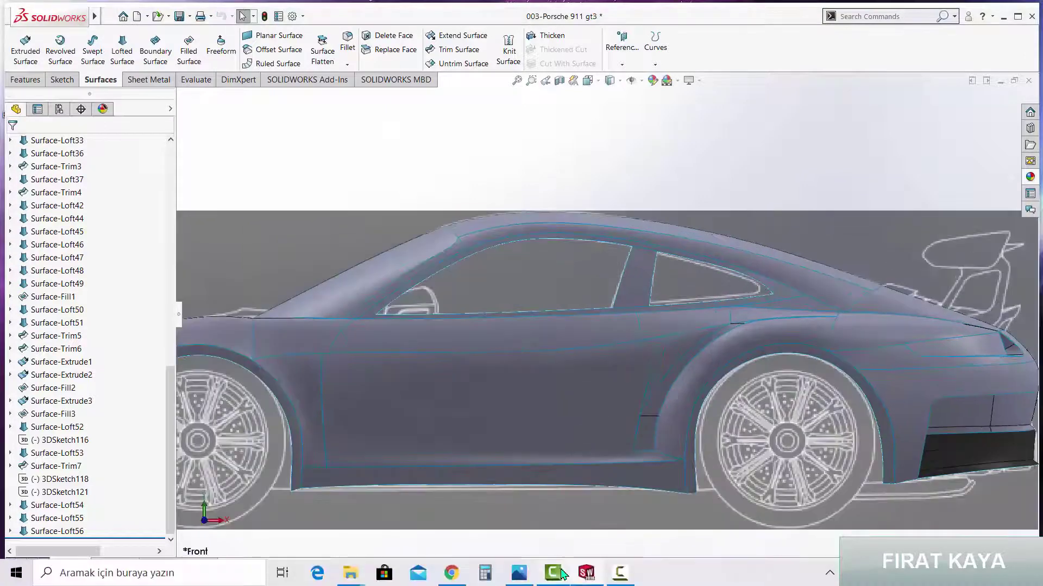
{"action": "left_click", "coordinate": [518, 576]}
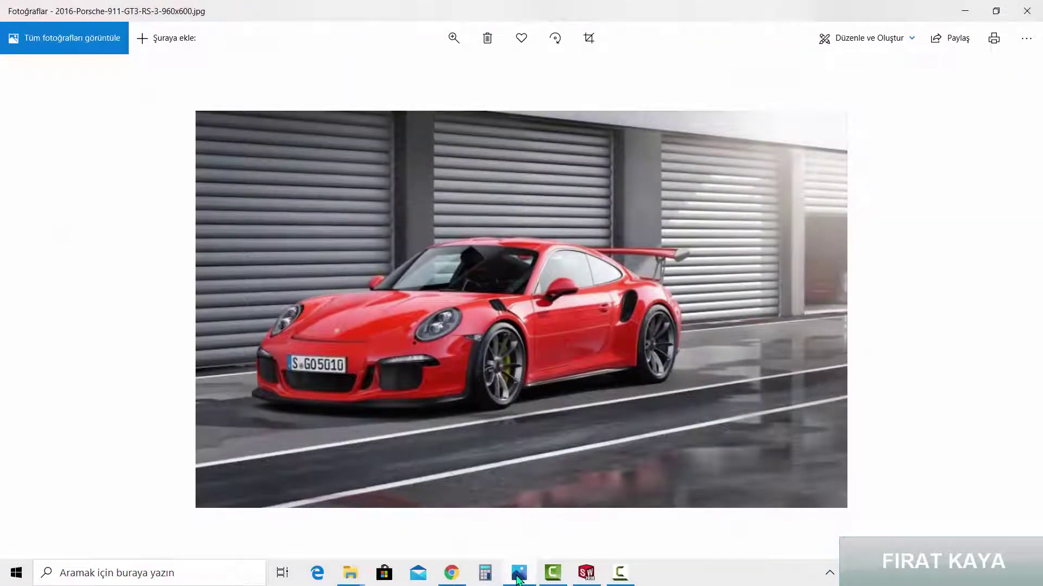
{"action": "left_click", "coordinate": [519, 577]}
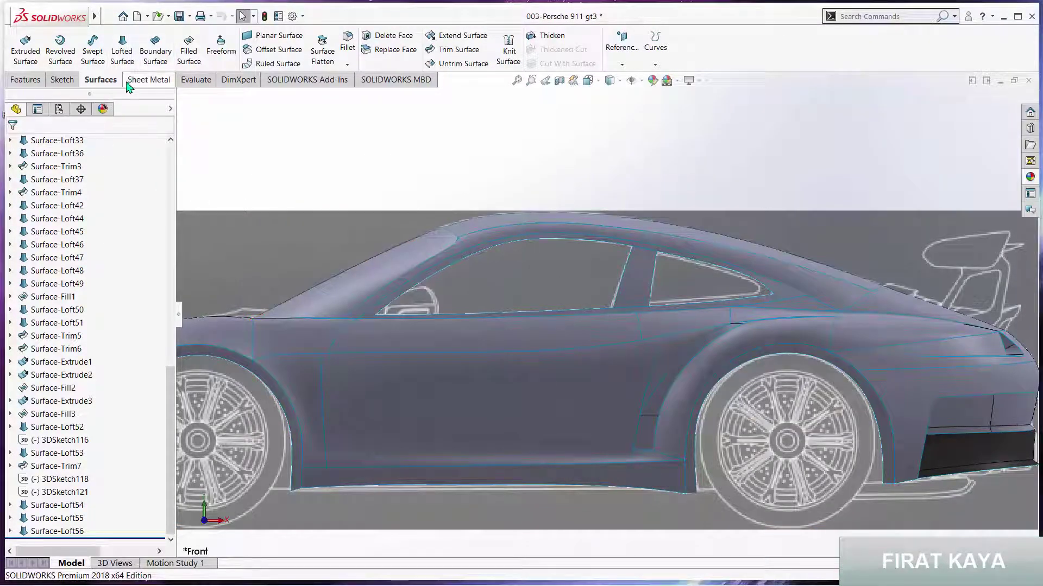
- Start a 3D sketch and convert the window frame, B-pillar and sill edges into curves
{"action": "left_click", "coordinate": [62, 80]}
{"action": "left_click", "coordinate": [21, 65]}
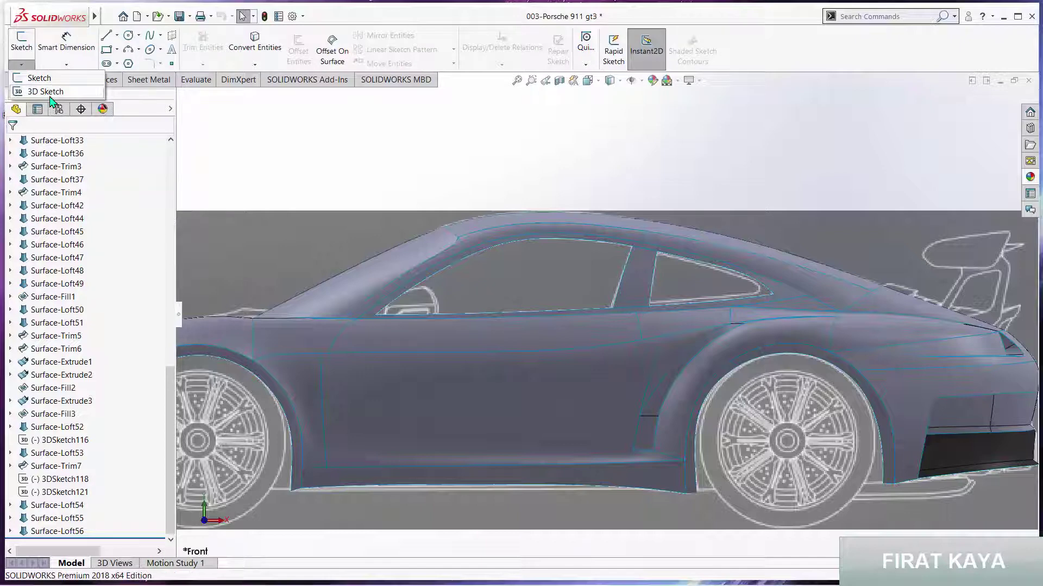
{"action": "left_click", "coordinate": [45, 91]}
{"action": "left_click", "coordinate": [255, 47]}
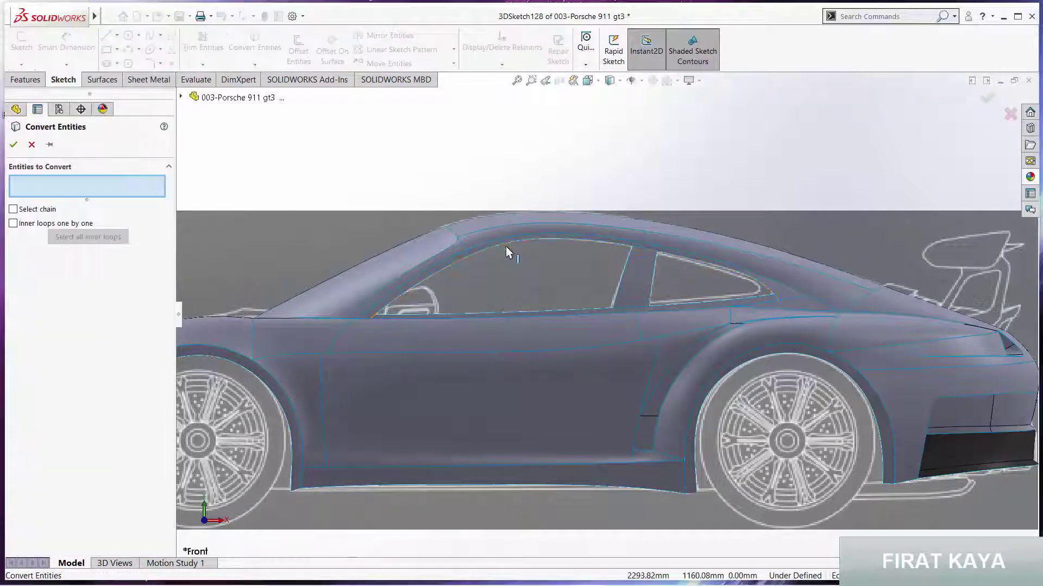
{"action": "left_click", "coordinate": [509, 242]}
{"action": "left_click", "coordinate": [616, 273]}
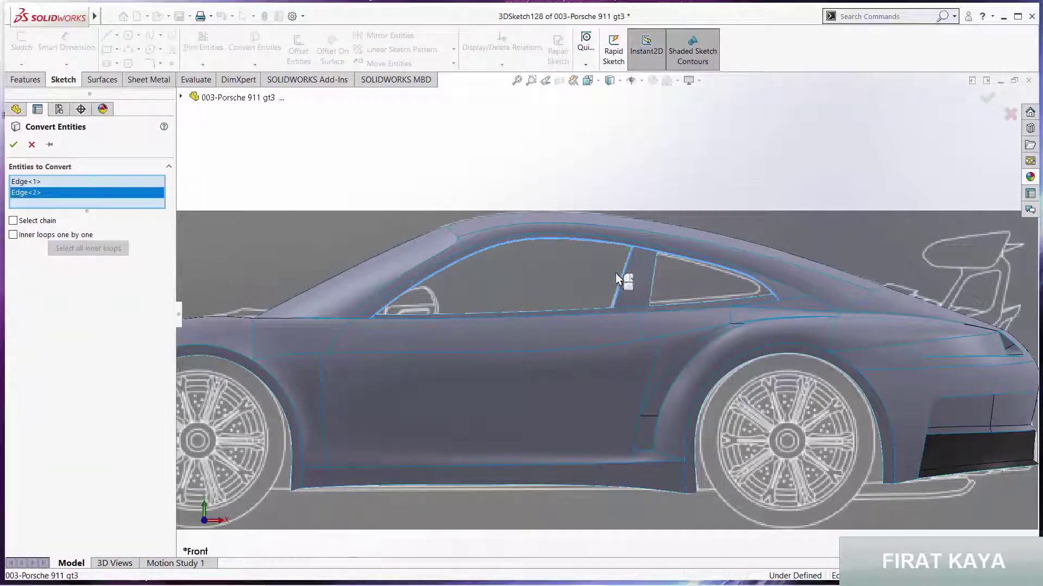
{"action": "left_click", "coordinate": [595, 309]}
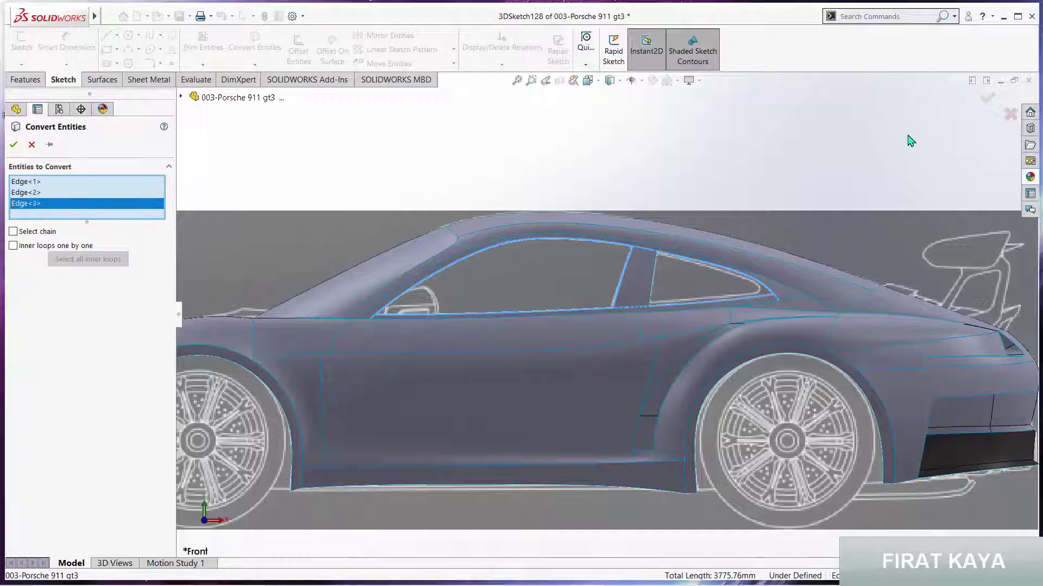
{"action": "left_click", "coordinate": [989, 100]}
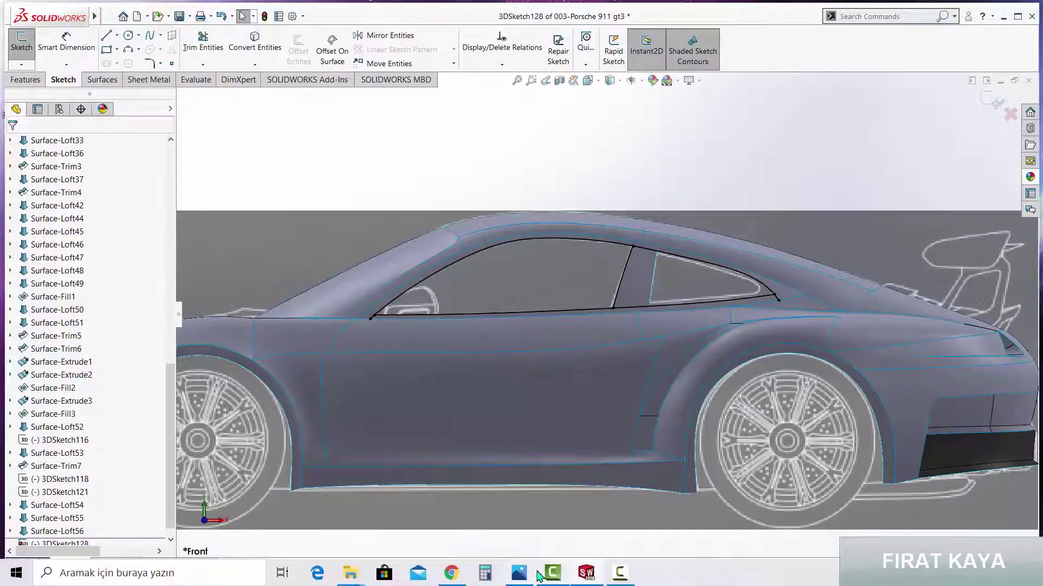
{"action": "left_click", "coordinate": [520, 576]}
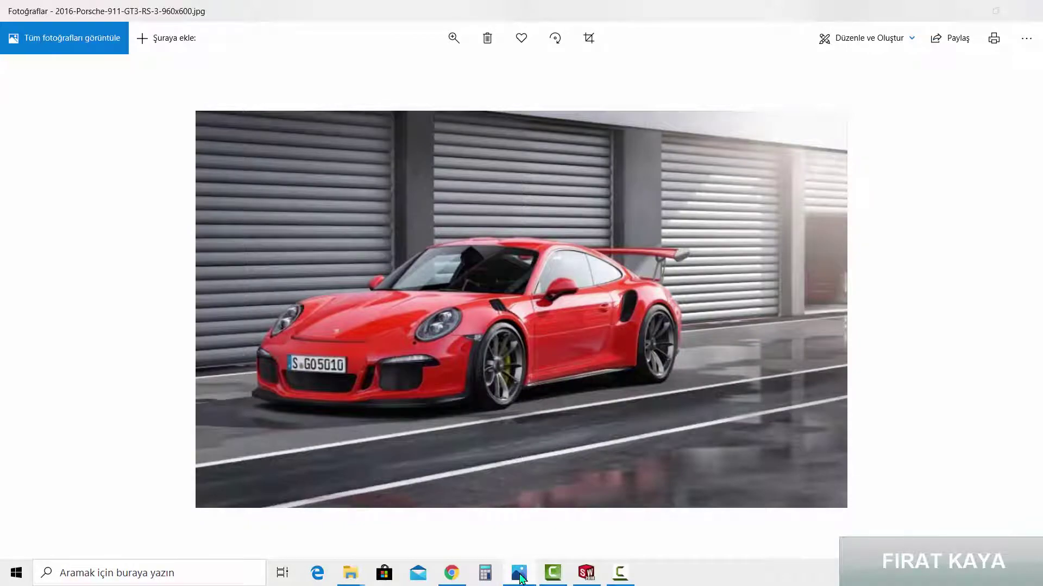
{"action": "left_click", "coordinate": [520, 575]}
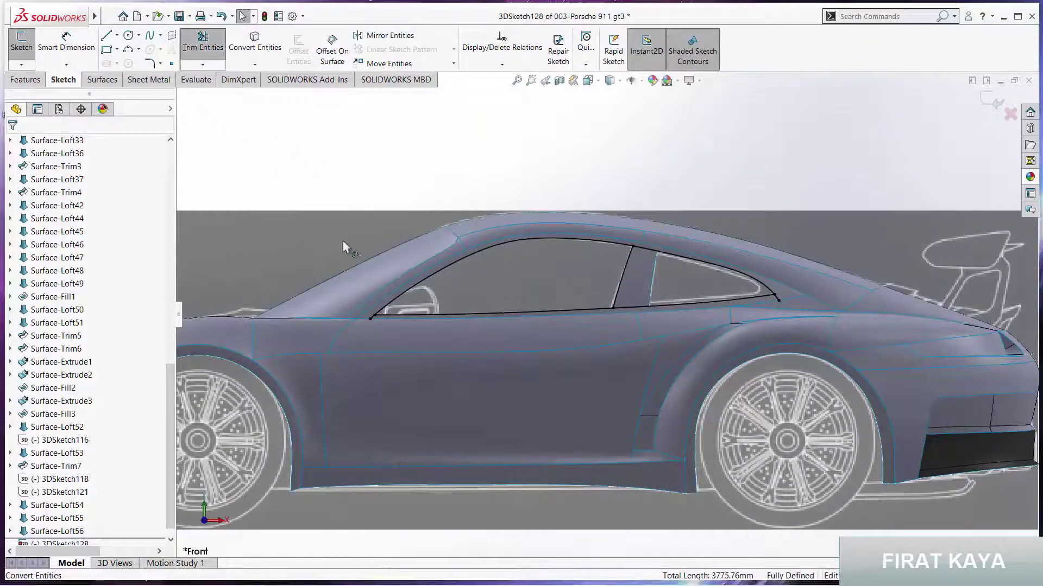
- Trim the curve segment above the rear window, then exit 3DSketch128
{"action": "scroll", "coordinate": [380, 320], "scroll_direction": "down", "scroll_amount": 2}
{"action": "scroll", "coordinate": [406, 331], "scroll_direction": "down", "scroll_amount": 2}
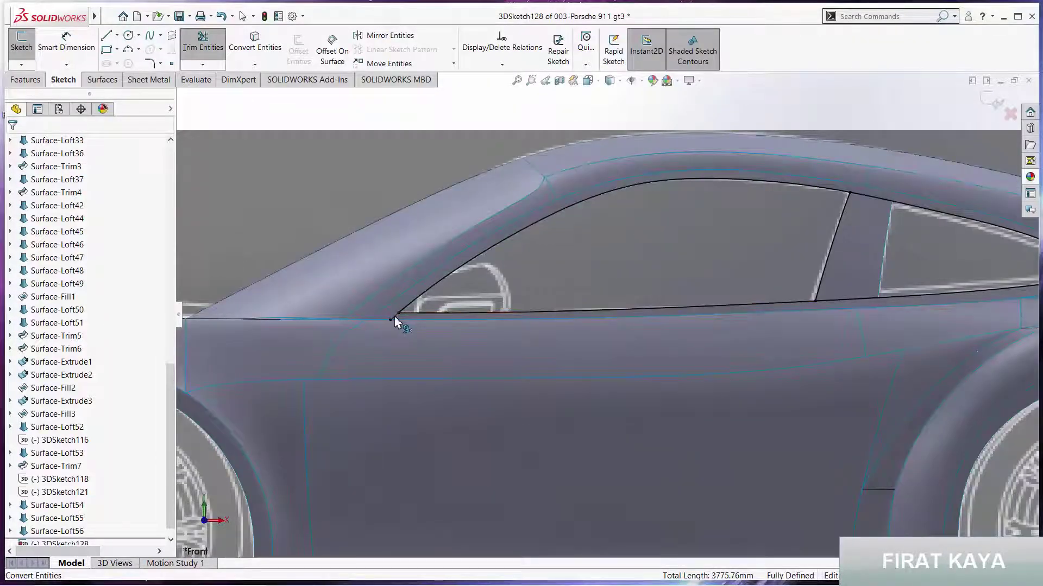
{"action": "left_click", "coordinate": [869, 197]}
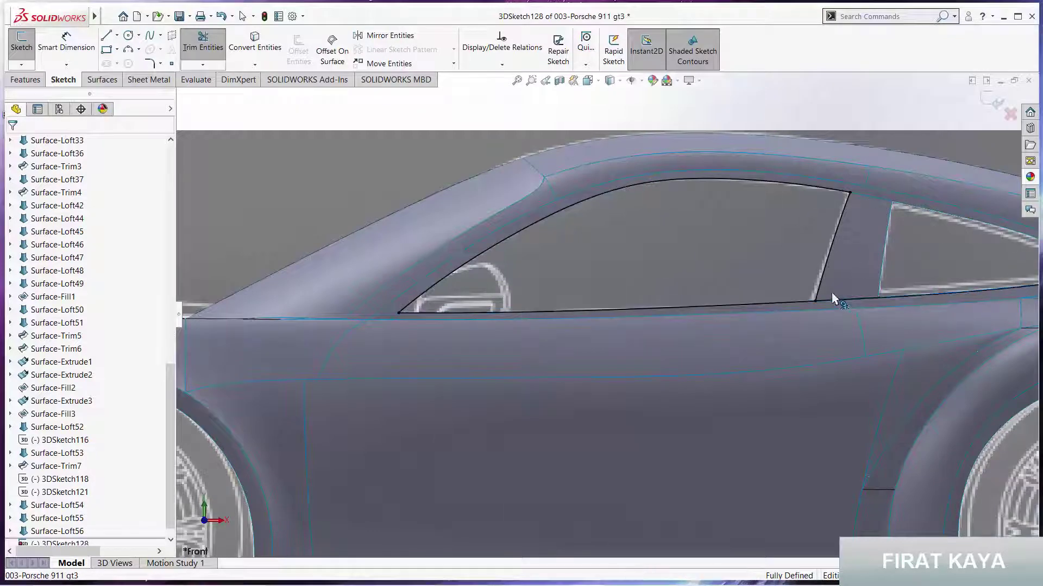
{"action": "scroll", "coordinate": [842, 268], "scroll_direction": "up", "scroll_amount": 2}
{"action": "scroll", "coordinate": [962, 292], "scroll_direction": "down", "scroll_amount": 2}
{"action": "scroll", "coordinate": [899, 300], "scroll_direction": "down", "scroll_amount": 1}
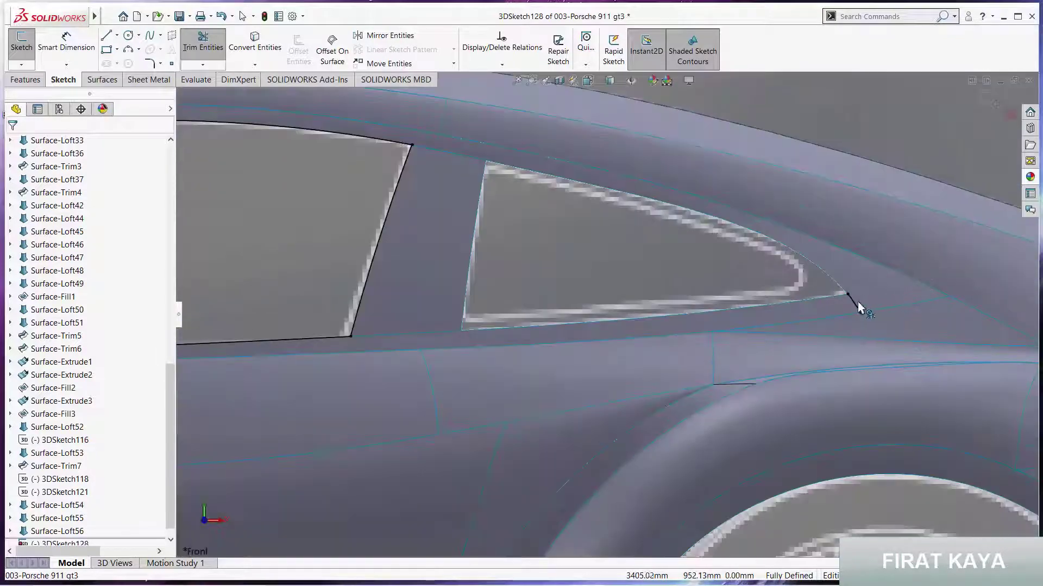
{"action": "scroll", "coordinate": [523, 342], "scroll_direction": "up", "scroll_amount": 2}
{"action": "scroll", "coordinate": [524, 342], "scroll_direction": "up", "scroll_amount": 2}
{"action": "scroll", "coordinate": [912, 140], "scroll_direction": "down", "scroll_amount": 2}
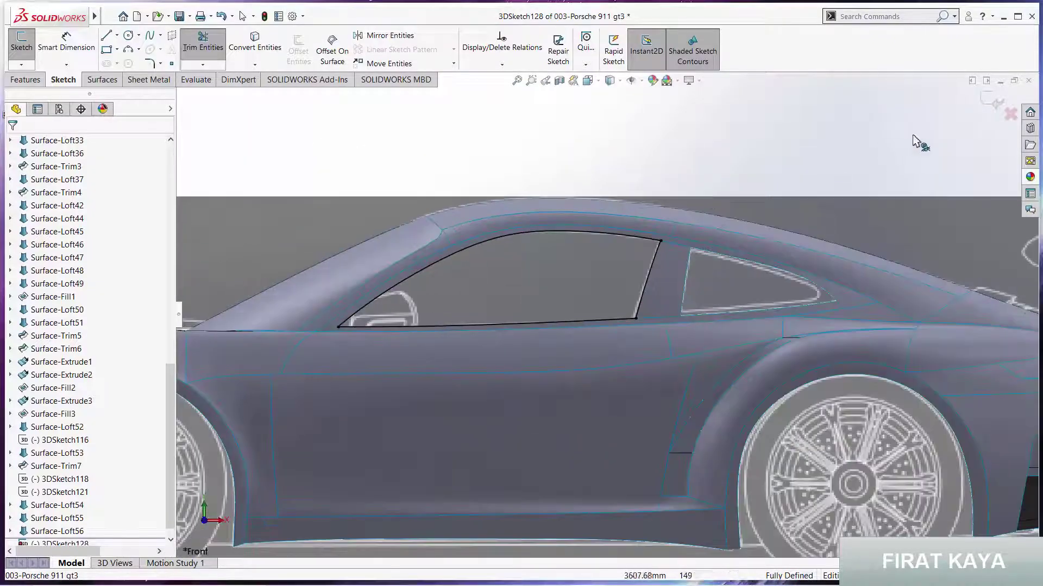
{"action": "left_click", "coordinate": [985, 97]}
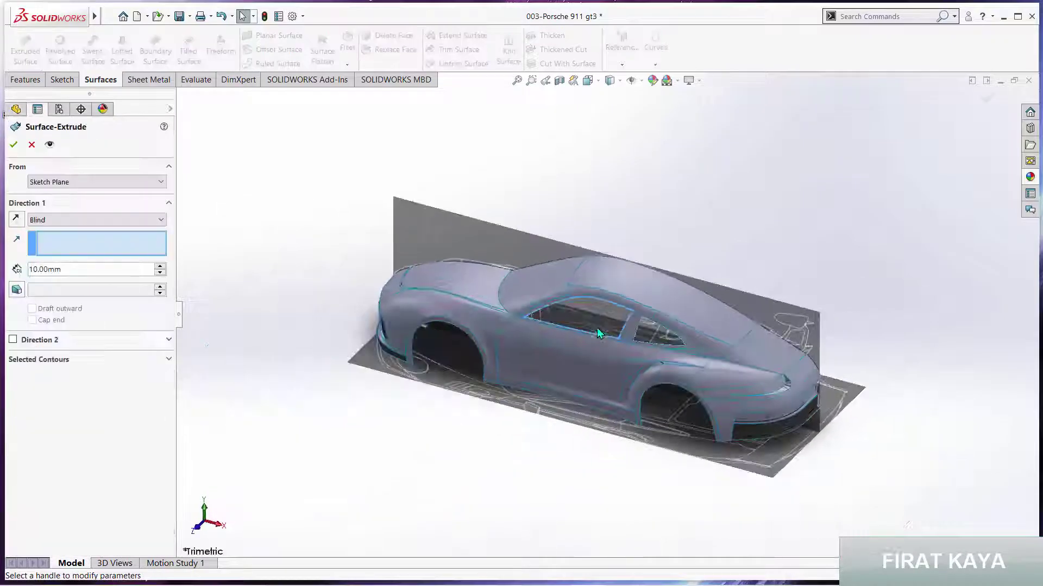
- Extrude the outline sketch 10 mm Blind along Ön Düzlem with the direction reversed
{"action": "left_click", "coordinate": [194, 97]}
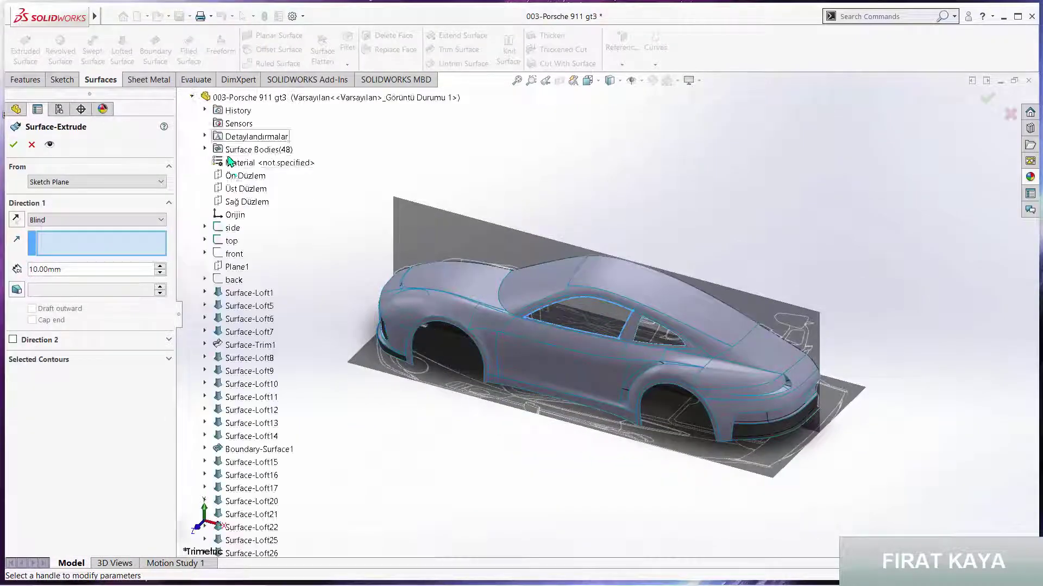
{"action": "left_click", "coordinate": [237, 176]}
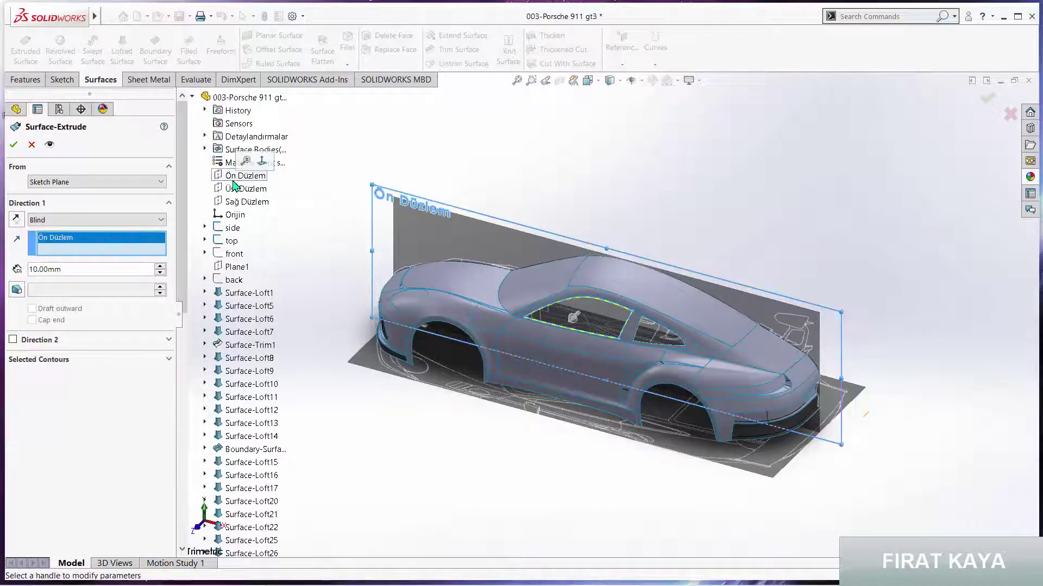
{"action": "scroll", "coordinate": [537, 321], "scroll_direction": "down", "scroll_amount": 2}
{"action": "scroll", "coordinate": [554, 322], "scroll_direction": "down", "scroll_amount": 2}
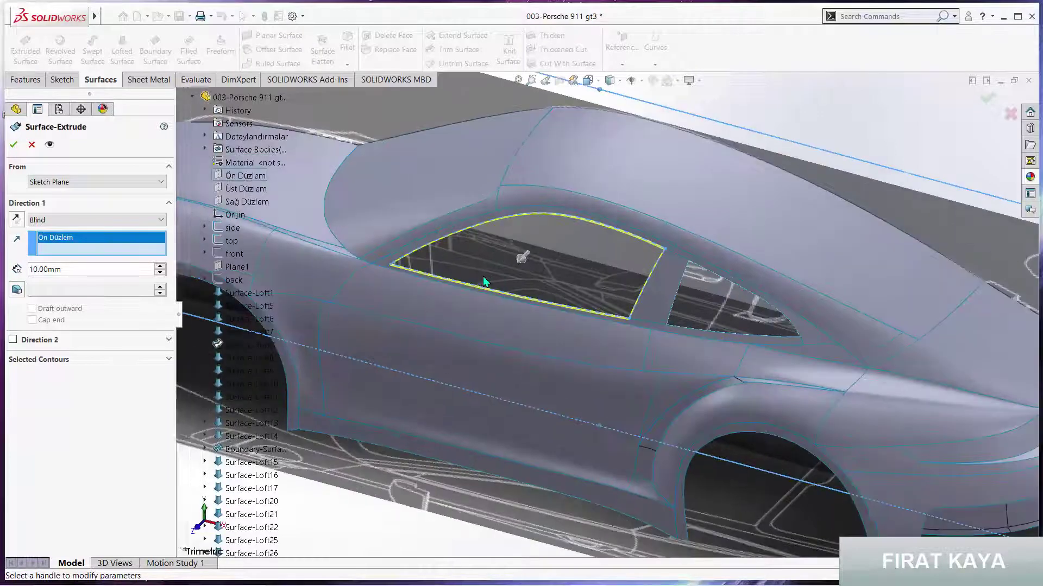
{"action": "scroll", "coordinate": [483, 277], "scroll_direction": "down", "scroll_amount": 2}
{"action": "left_click", "coordinate": [14, 222]}
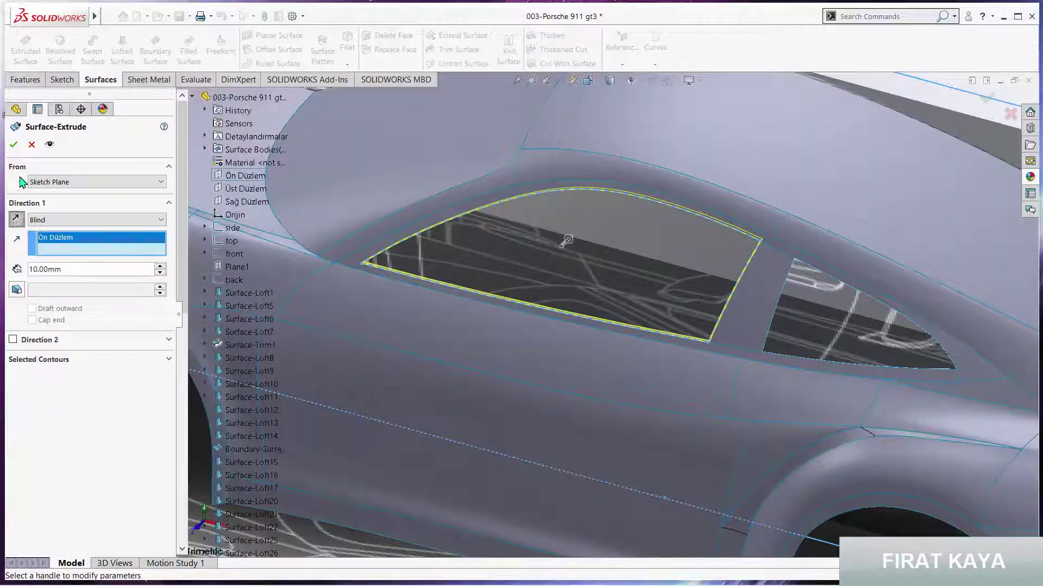
{"action": "key", "text": "Return"}
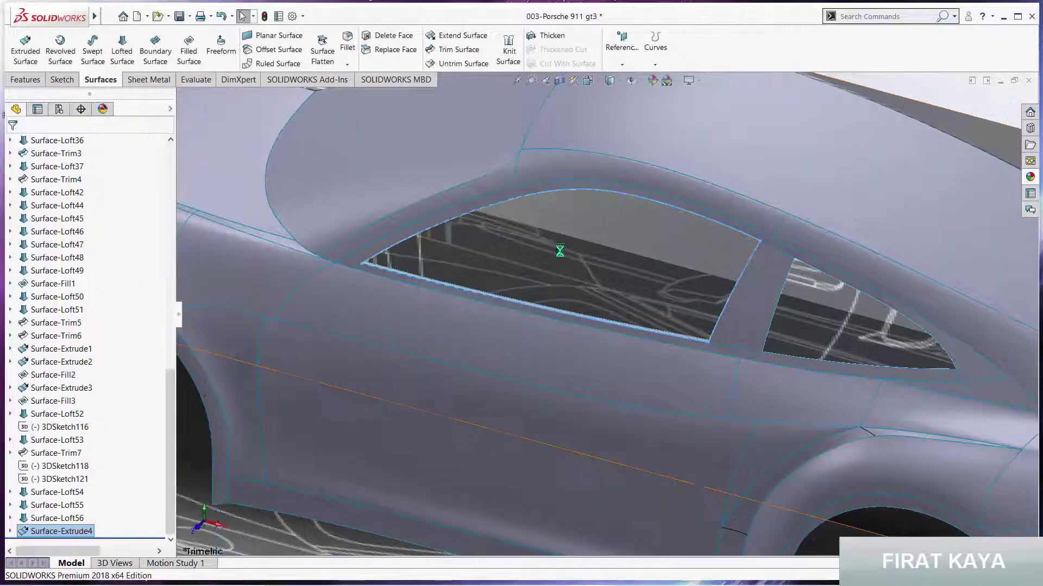
- Orbit and zoom around the car to inspect the new Surface-Extrude4 strip
{"action": "scroll", "coordinate": [699, 193], "scroll_direction": "up", "scroll_amount": 4}
{"action": "scroll", "coordinate": [790, 144], "scroll_direction": "up", "scroll_amount": 2}
{"action": "scroll", "coordinate": [598, 293], "scroll_direction": "down", "scroll_amount": 2}
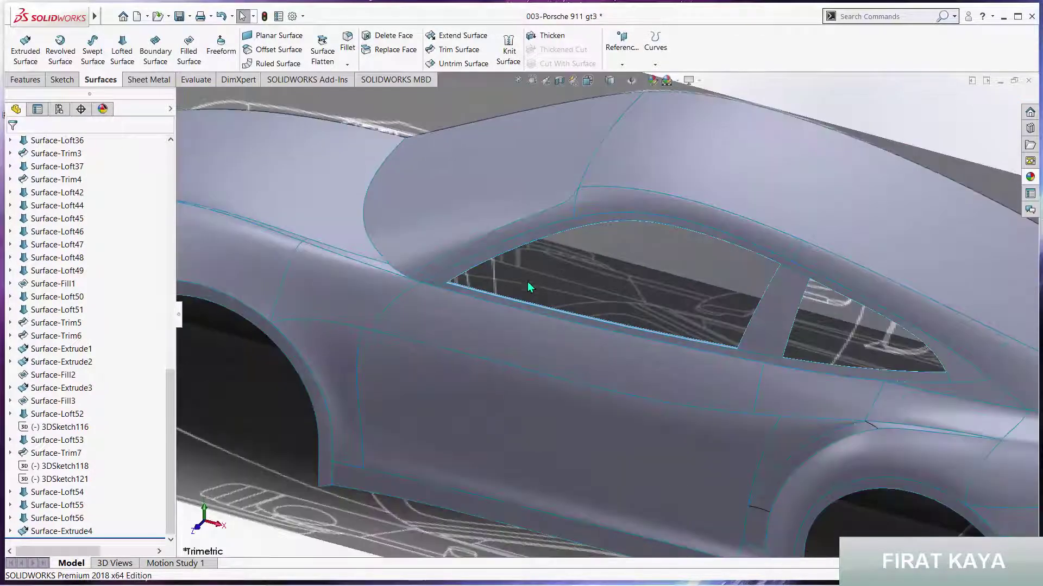
{"action": "scroll", "coordinate": [530, 291], "scroll_direction": "down", "scroll_amount": 2}
{"action": "mouse_move", "coordinate": [530, 291]}
{"action": "middle_mouse_down"}
{"action": "mouse_move", "coordinate": [454, 182]}
{"action": "mouse_move", "coordinate": [463, 239]}
{"action": "mouse_move", "coordinate": [437, 242]}
{"action": "mouse_move", "coordinate": [521, 261]}
{"action": "middle_mouse_up"}
{"action": "scroll", "coordinate": [524, 262], "scroll_direction": "down", "scroll_amount": 2}
{"action": "scroll", "coordinate": [524, 263], "scroll_direction": "up", "scroll_amount": 1}
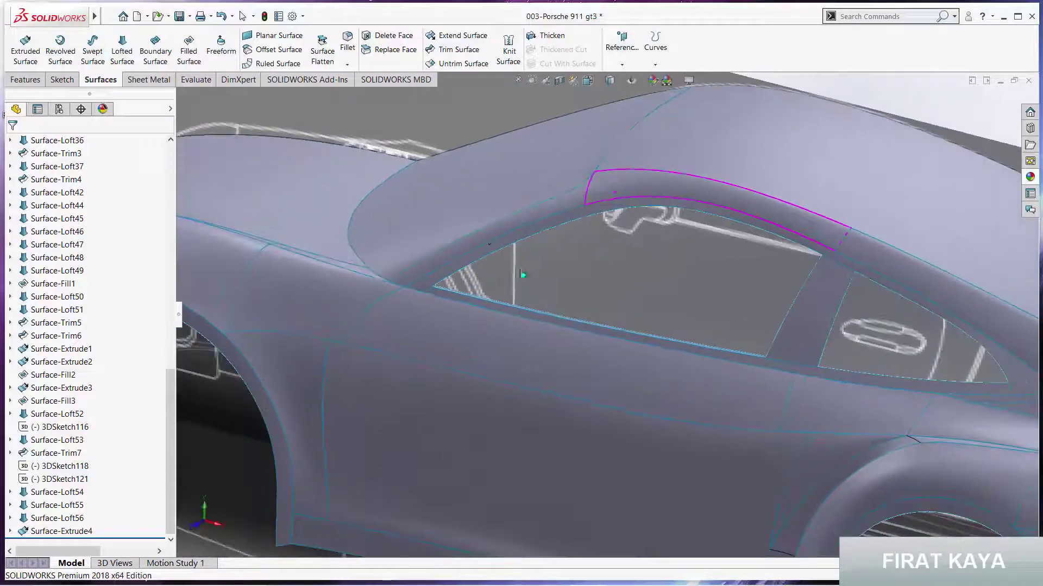
{"action": "key", "text": "Escape"}
{"action": "scroll", "coordinate": [489, 233], "scroll_direction": "up", "scroll_amount": 2}
{"action": "scroll", "coordinate": [472, 215], "scroll_direction": "up", "scroll_amount": 2}
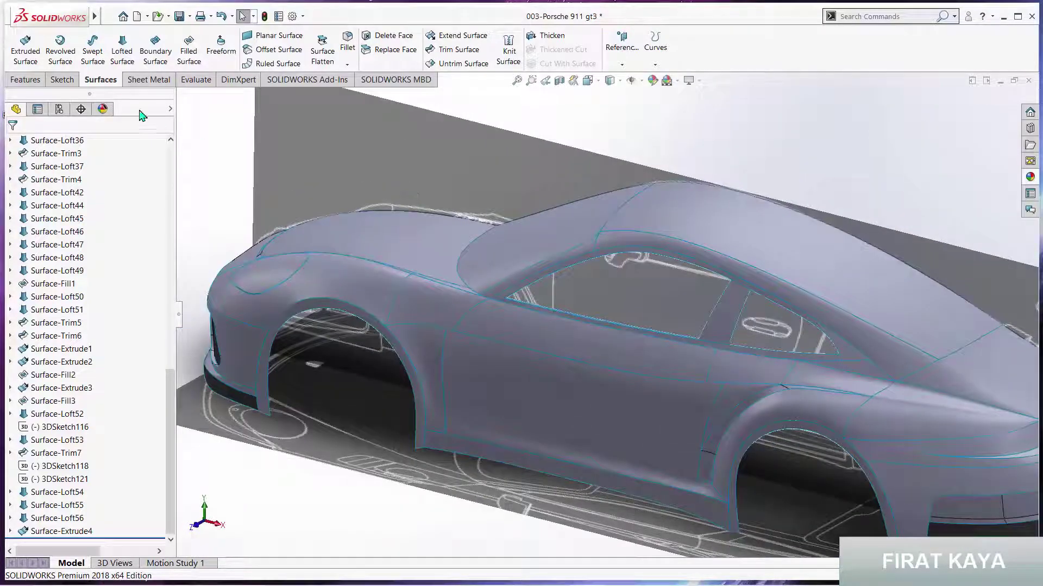
- Start a new 3D sketch and convert the front side window's lower and rear edges
{"action": "left_click", "coordinate": [56, 82]}
{"action": "left_click", "coordinate": [21, 65]}
{"action": "left_click", "coordinate": [40, 90]}
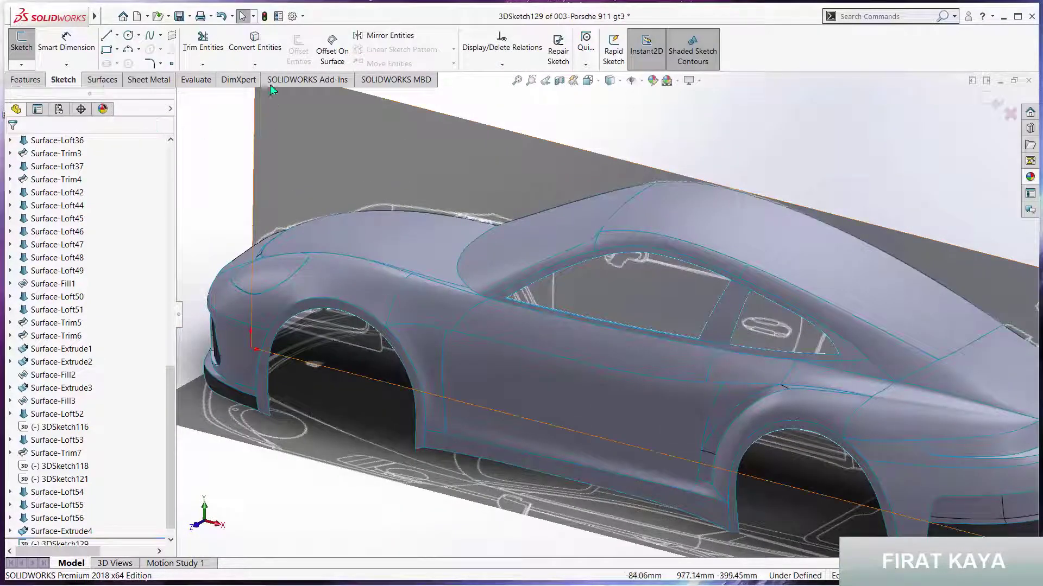
{"action": "left_click", "coordinate": [255, 42]}
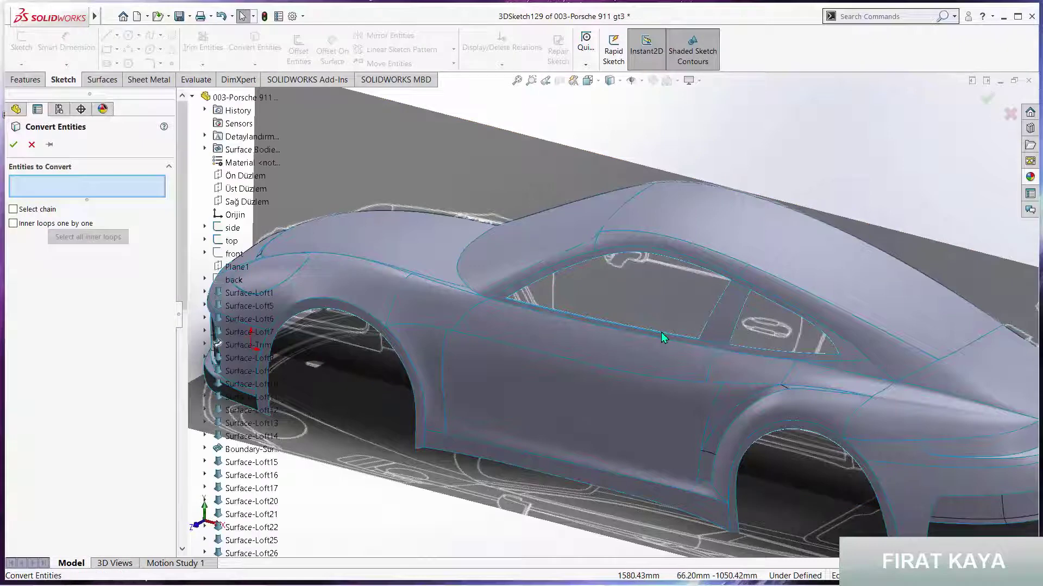
{"action": "scroll", "coordinate": [662, 337], "scroll_direction": "down", "scroll_amount": 3}
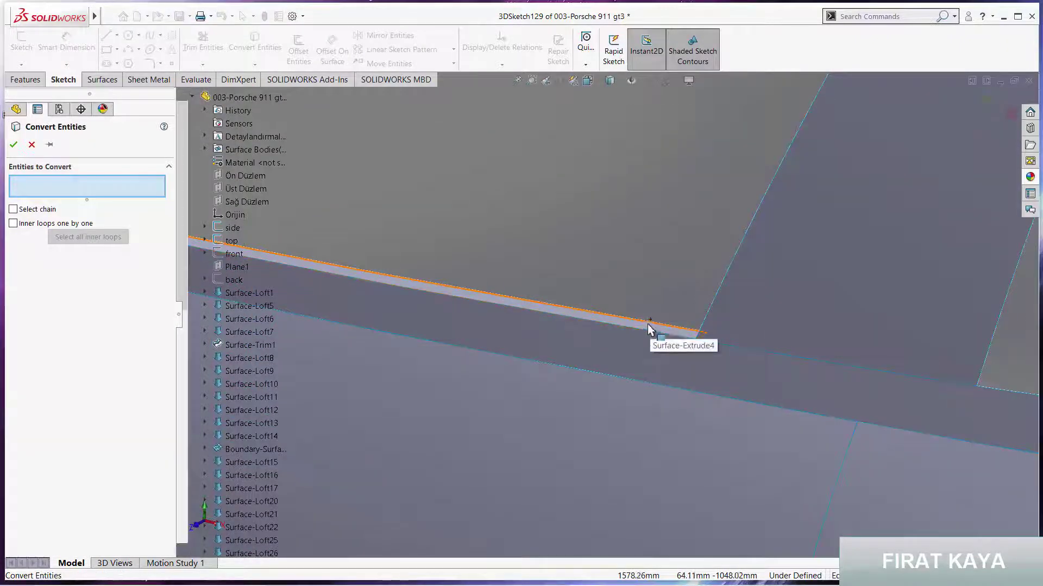
{"action": "left_click", "coordinate": [651, 325]}
{"action": "middle_click_drag", "start_coordinate": [664, 321], "coordinate": [713, 313]}
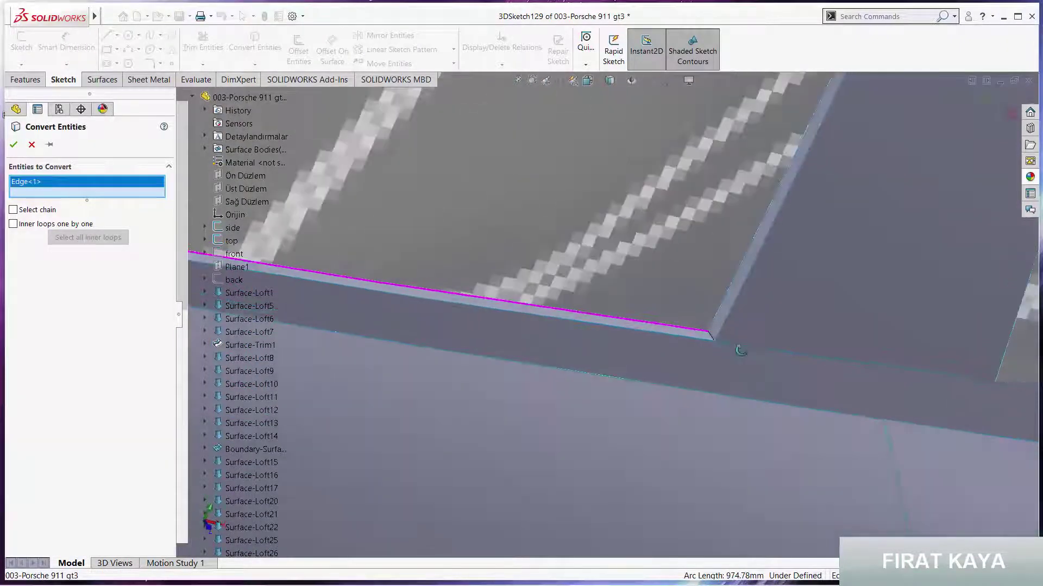
{"action": "left_click", "coordinate": [715, 311]}
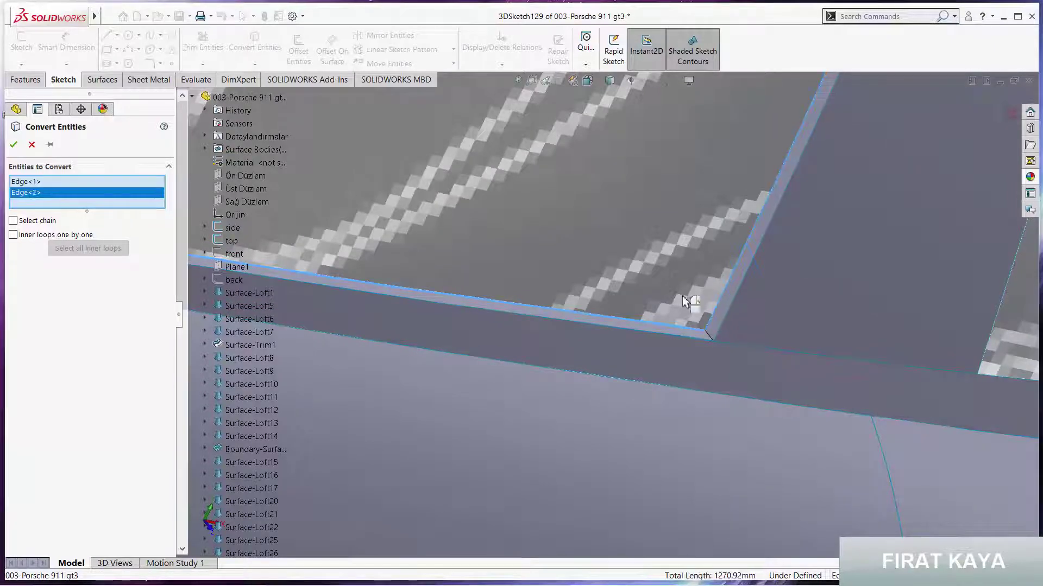
- Add the window's upper edge as a third converted curve in 3DSketch129 and confirm
{"action": "middle_click_drag", "start_coordinate": [714, 311], "coordinate": [691, 250]}
{"action": "scroll", "coordinate": [660, 220], "scroll_direction": "up", "scroll_amount": 2}
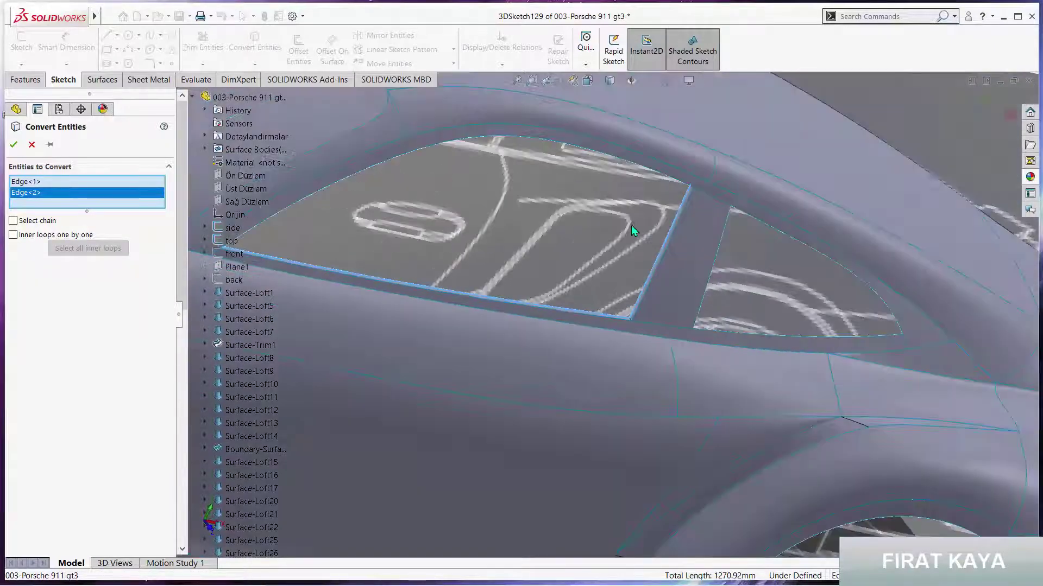
{"action": "mouse_move", "coordinate": [631, 225]}
{"action": "middle_mouse_down"}
{"action": "mouse_move", "coordinate": [643, 175]}
{"action": "mouse_move", "coordinate": [673, 130]}
{"action": "mouse_move", "coordinate": [646, 168]}
{"action": "mouse_move", "coordinate": [555, 233]}
{"action": "middle_mouse_up"}
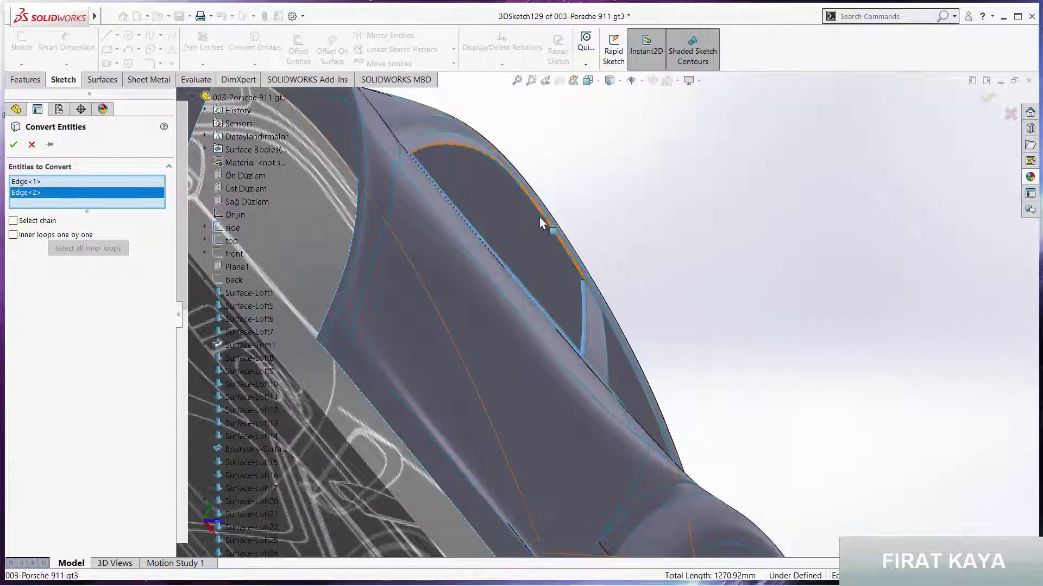
{"action": "scroll", "coordinate": [532, 218], "scroll_direction": "down", "scroll_amount": 3}
{"action": "scroll", "coordinate": [527, 224], "scroll_direction": "down", "scroll_amount": 3}
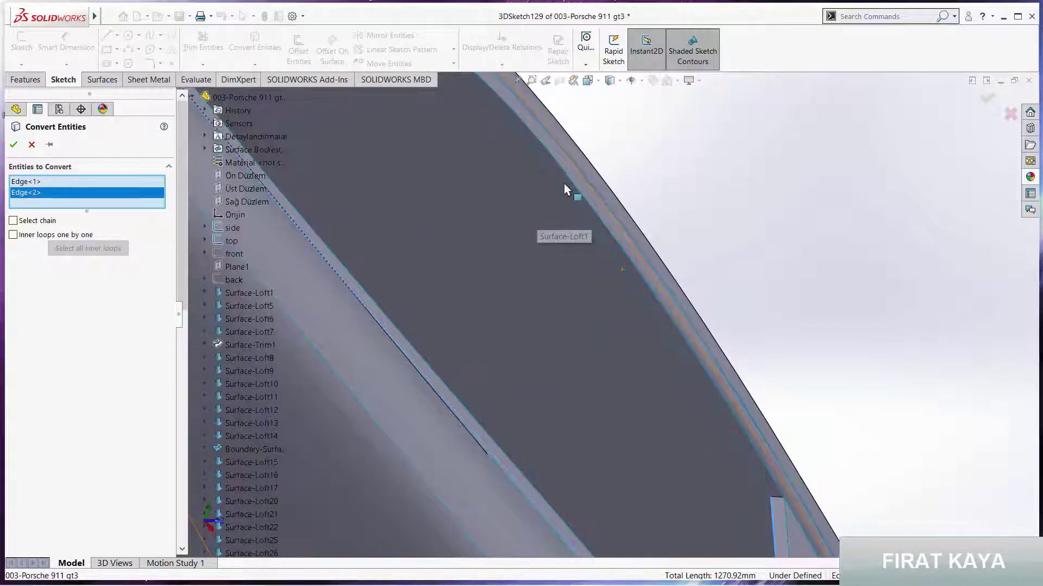
{"action": "left_click", "coordinate": [562, 188]}
{"action": "left_click", "coordinate": [562, 188]}
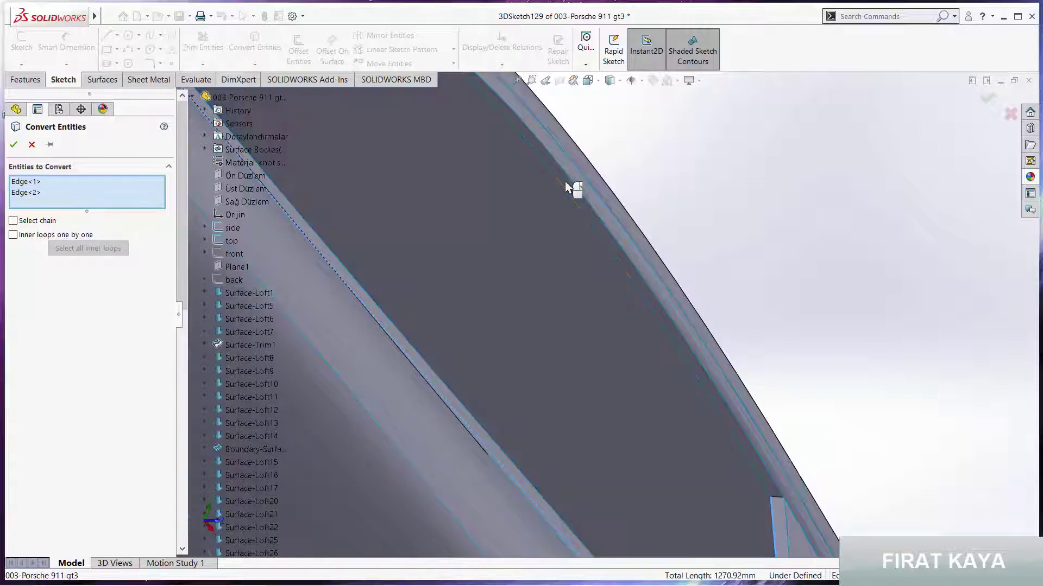
{"action": "left_click", "coordinate": [566, 186]}
{"action": "scroll", "coordinate": [519, 243], "scroll_direction": "up", "scroll_amount": 3}
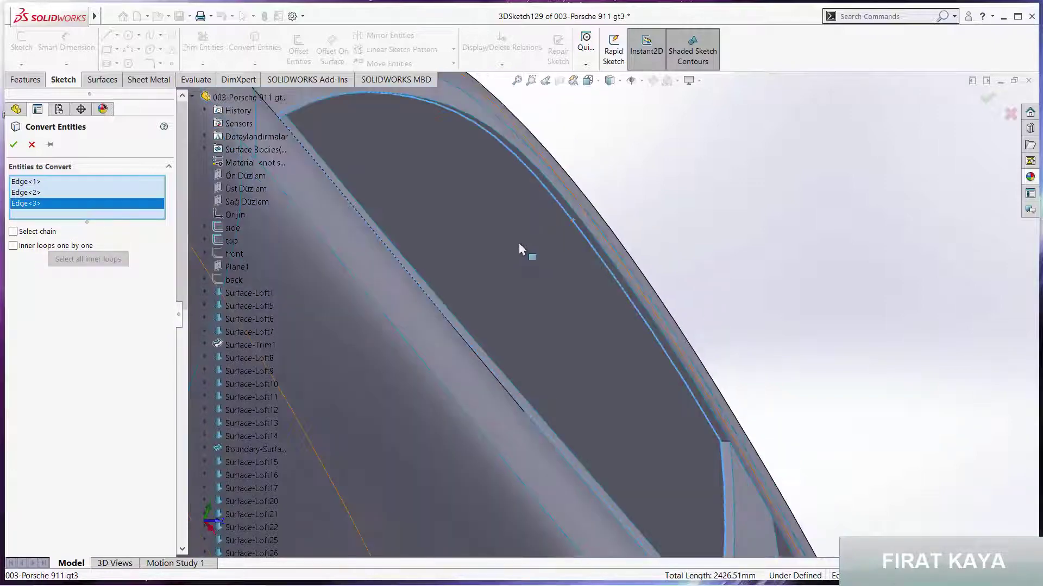
{"action": "scroll", "coordinate": [519, 249], "scroll_direction": "up", "scroll_amount": 3}
{"action": "mouse_move", "coordinate": [520, 248]}
{"action": "middle_mouse_down"}
{"action": "mouse_move", "coordinate": [419, 348]}
{"action": "mouse_move", "coordinate": [399, 339]}
{"action": "middle_mouse_up"}
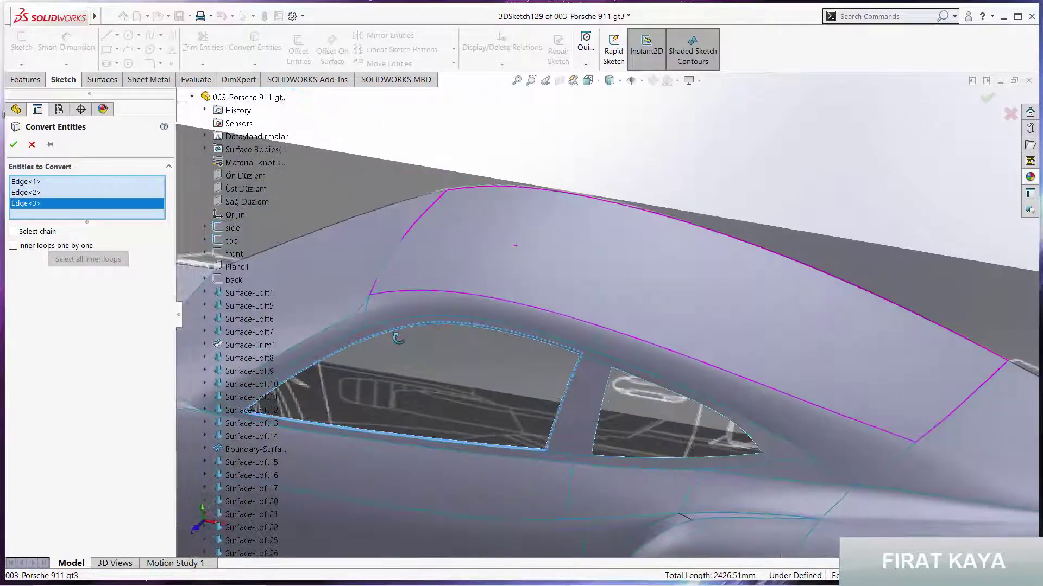
{"action": "left_click", "coordinate": [984, 100]}
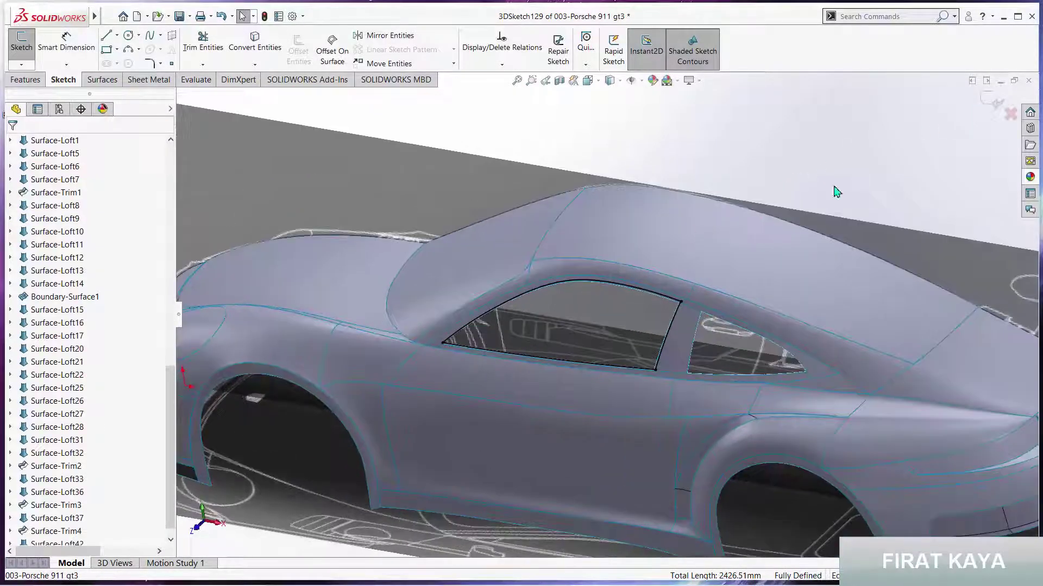
- Exit 3DSketch129 and patch the front side-window opening with Surface-Fill4 using Contact edges
{"action": "key", "text": "ctrl+b"}
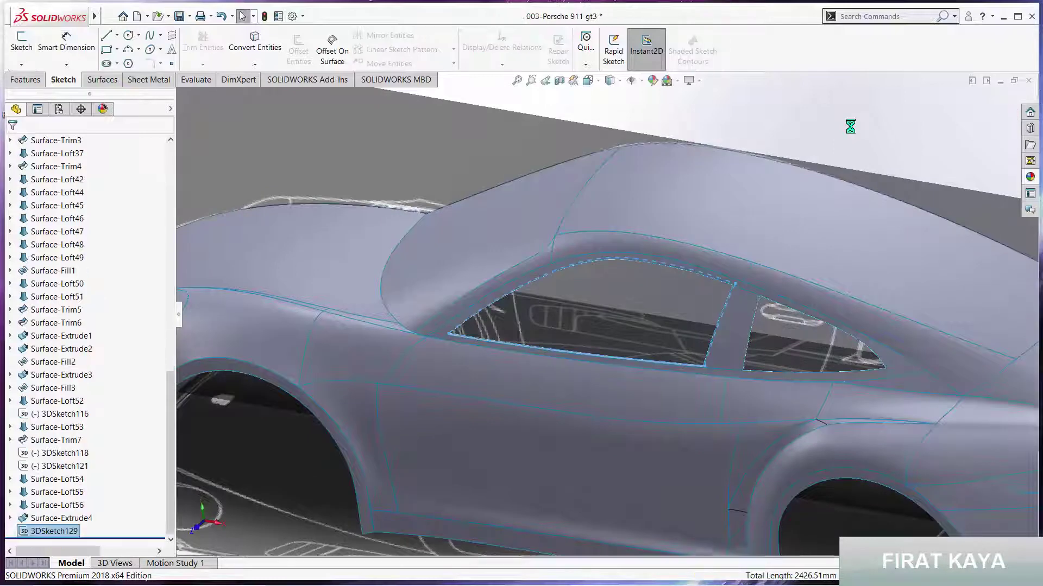
{"action": "left_click", "coordinate": [104, 82]}
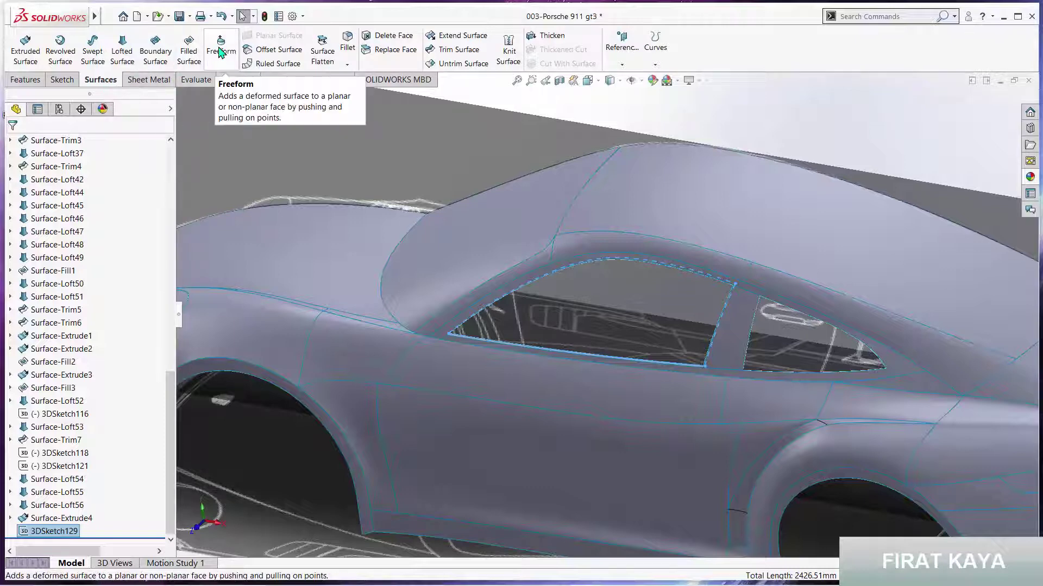
{"action": "left_click", "coordinate": [190, 48]}
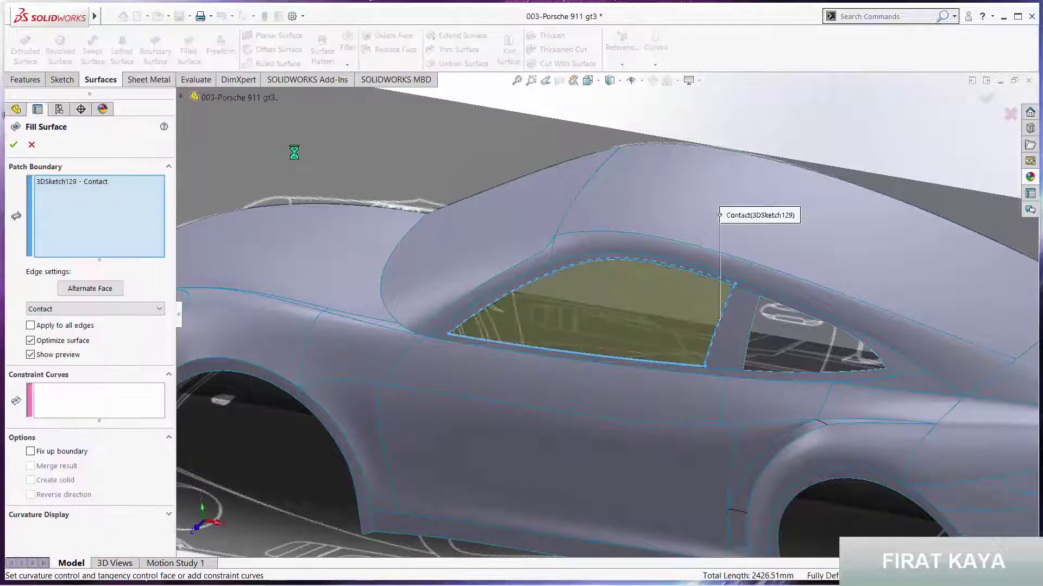
{"action": "left_click", "coordinate": [13, 144]}
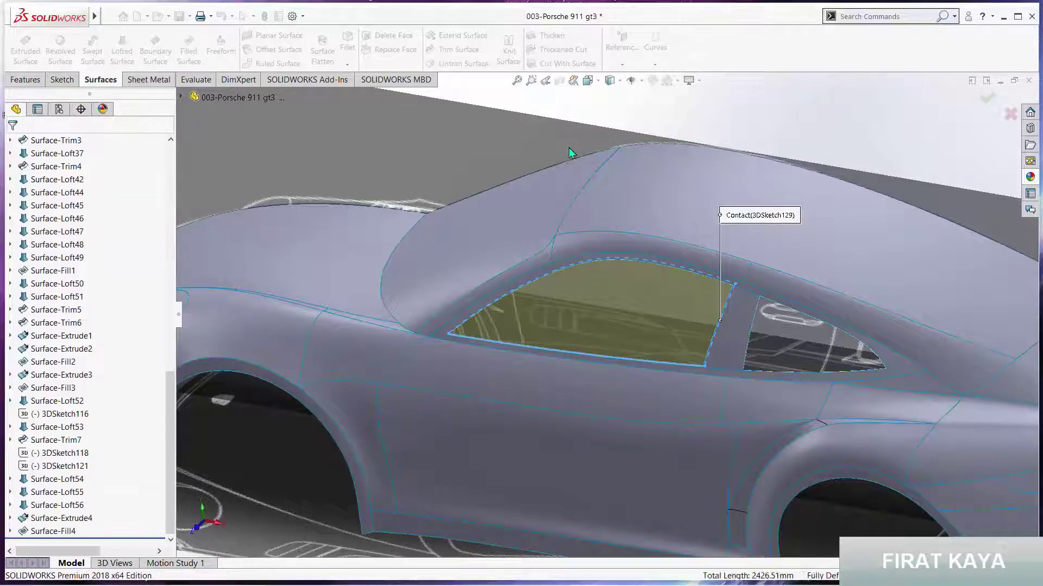
- Orbit and zoom in on the rear side window and its triangular quarter-glass opening
{"action": "scroll", "coordinate": [548, 296], "scroll_direction": "down", "scroll_amount": 3}
{"action": "mouse_move", "coordinate": [549, 296]}
{"action": "middle_mouse_down"}
{"action": "mouse_move", "coordinate": [483, 239]}
{"action": "mouse_move", "coordinate": [477, 263]}
{"action": "mouse_move", "coordinate": [710, 168]}
{"action": "mouse_move", "coordinate": [508, 195]}
{"action": "mouse_move", "coordinate": [507, 226]}
{"action": "middle_mouse_up"}
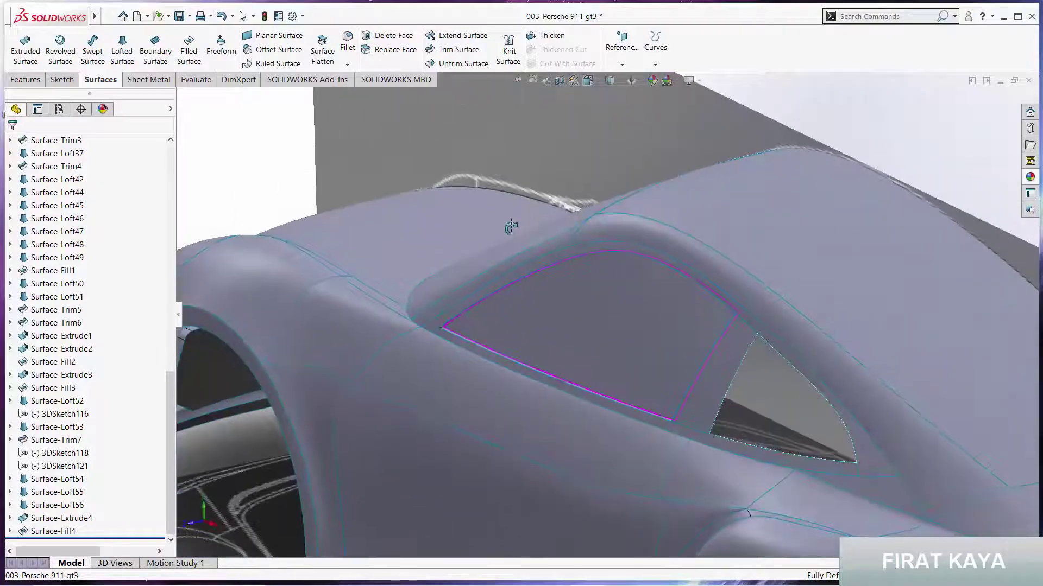
{"action": "scroll", "coordinate": [722, 216], "scroll_direction": "up", "scroll_amount": 5}
{"action": "scroll", "coordinate": [667, 392], "scroll_direction": "down", "scroll_amount": 3}
{"action": "scroll", "coordinate": [657, 370], "scroll_direction": "down", "scroll_amount": 3}
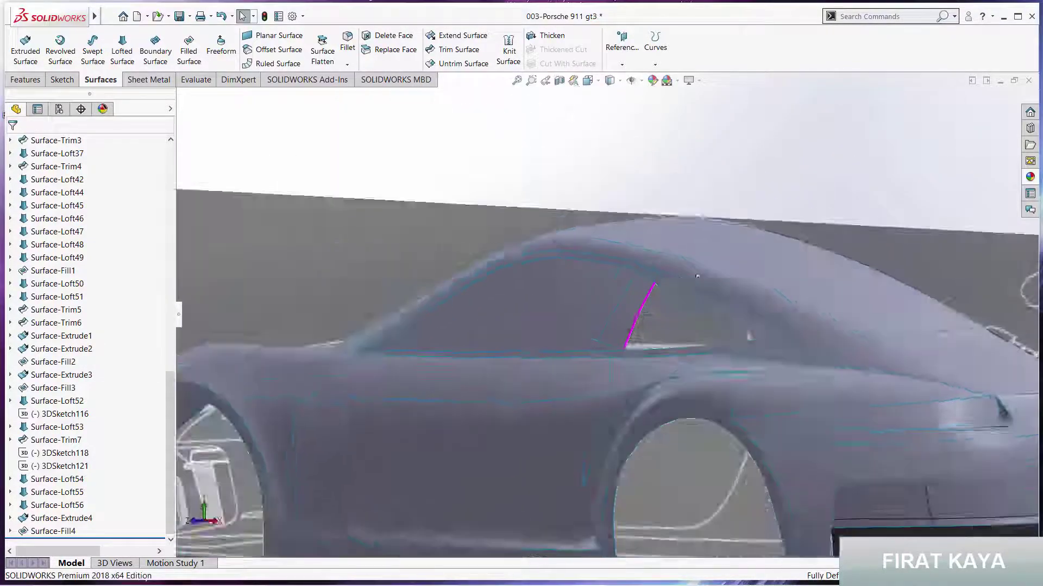
{"action": "middle_click_drag", "start_coordinate": [652, 353], "coordinate": [641, 315]}
{"action": "scroll", "coordinate": [635, 300], "scroll_direction": "down", "scroll_amount": 3}
{"action": "scroll", "coordinate": [636, 300], "scroll_direction": "up", "scroll_amount": 5}
{"action": "scroll", "coordinate": [650, 355], "scroll_direction": "down", "scroll_amount": 3}
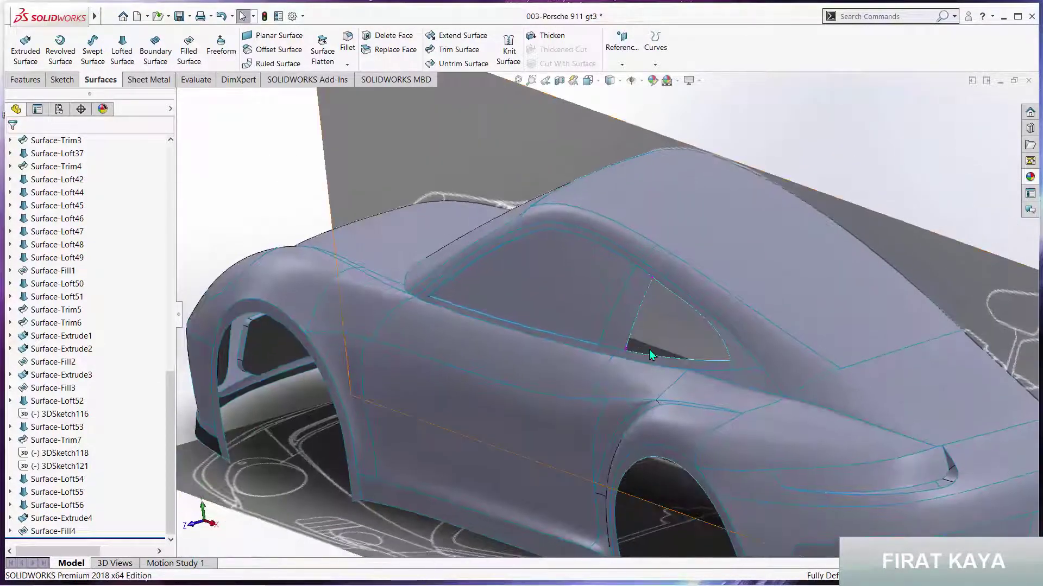
{"action": "scroll", "coordinate": [671, 333], "scroll_direction": "down", "scroll_amount": 2}
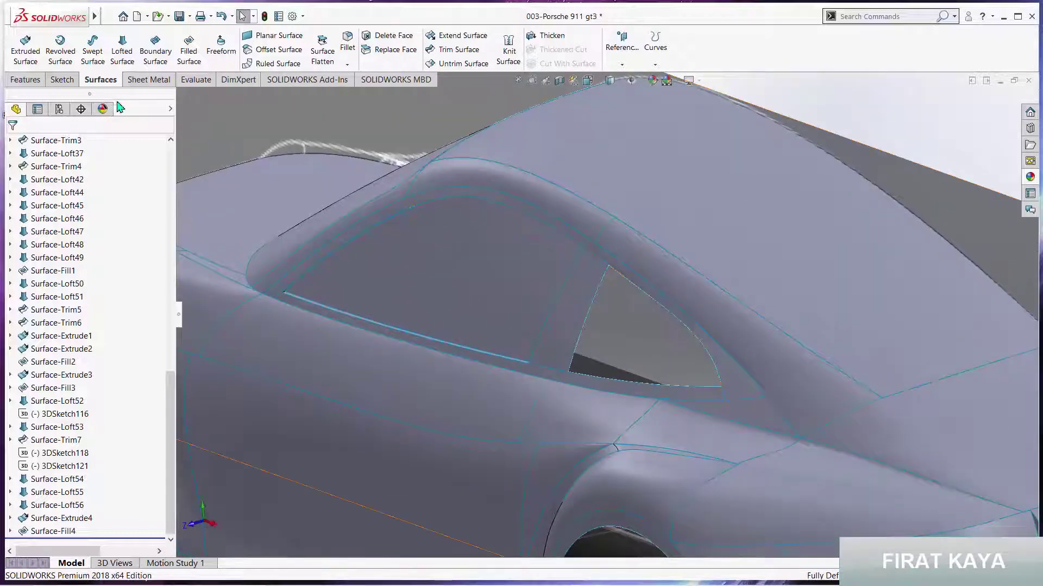
- Start 3DSketch130 and convert the three quarter-glass window edges into sketch curves
{"action": "left_click", "coordinate": [61, 80]}
{"action": "left_click", "coordinate": [22, 64]}
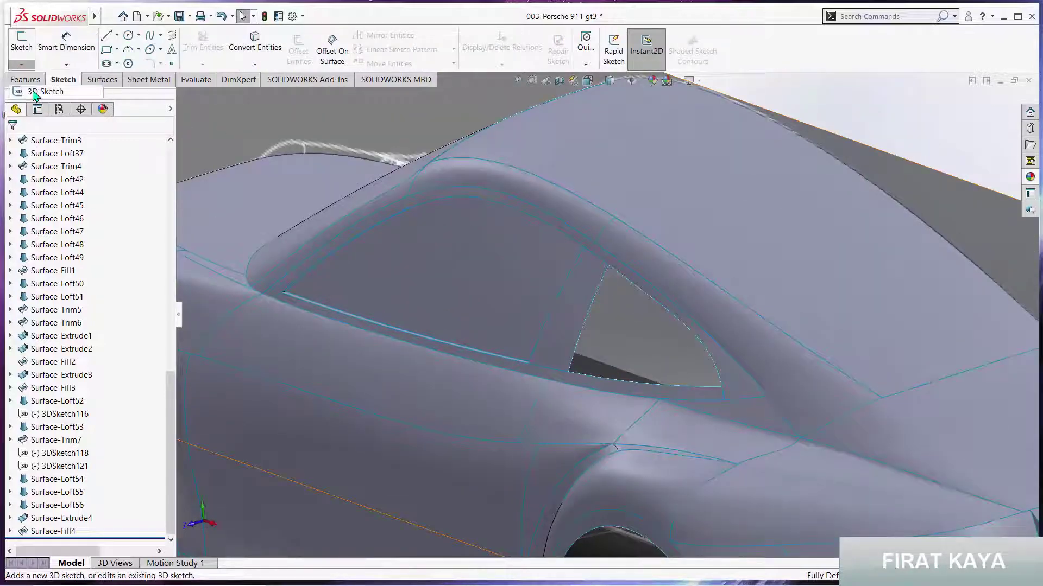
{"action": "left_click", "coordinate": [49, 93]}
{"action": "left_click", "coordinate": [255, 43]}
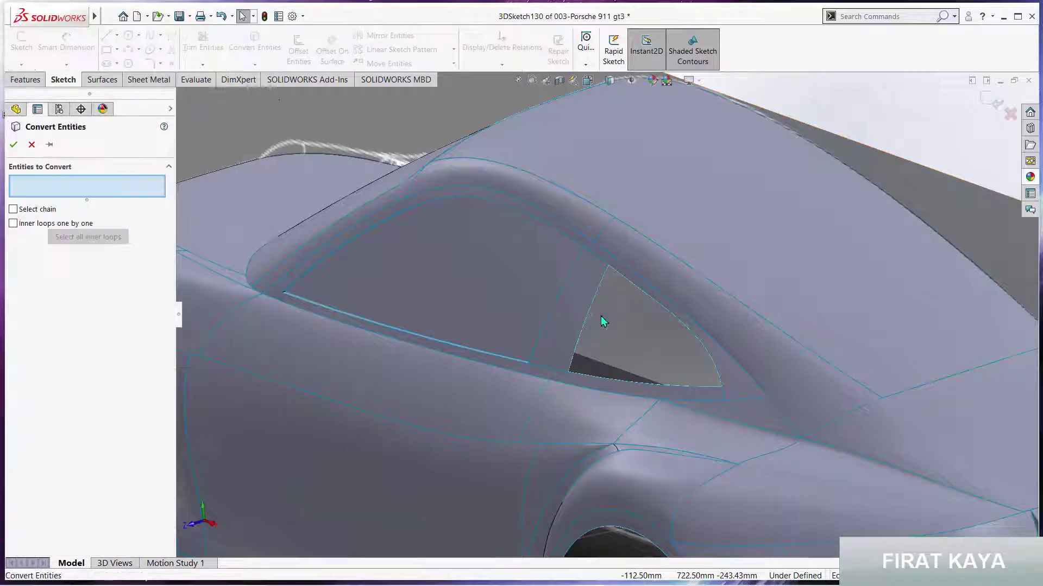
{"action": "left_click", "coordinate": [595, 291]}
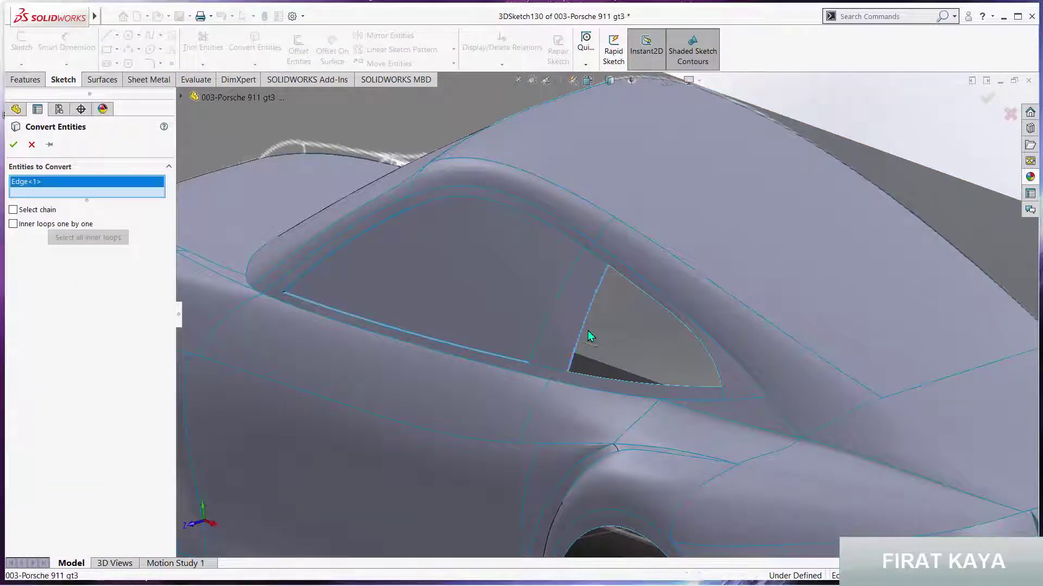
{"action": "left_click", "coordinate": [585, 379]}
{"action": "left_click", "coordinate": [664, 310]}
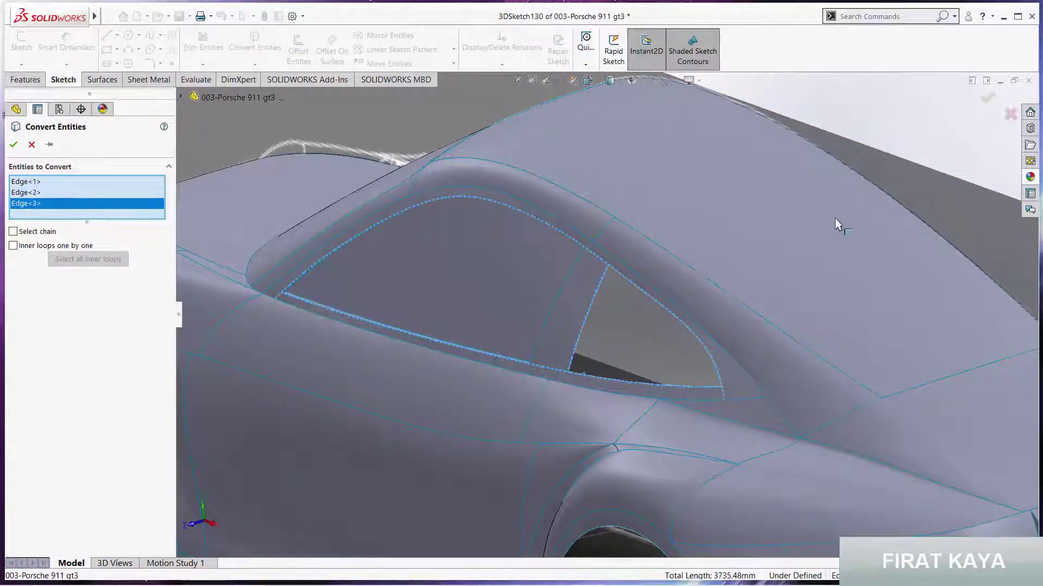
{"action": "left_click", "coordinate": [986, 103]}
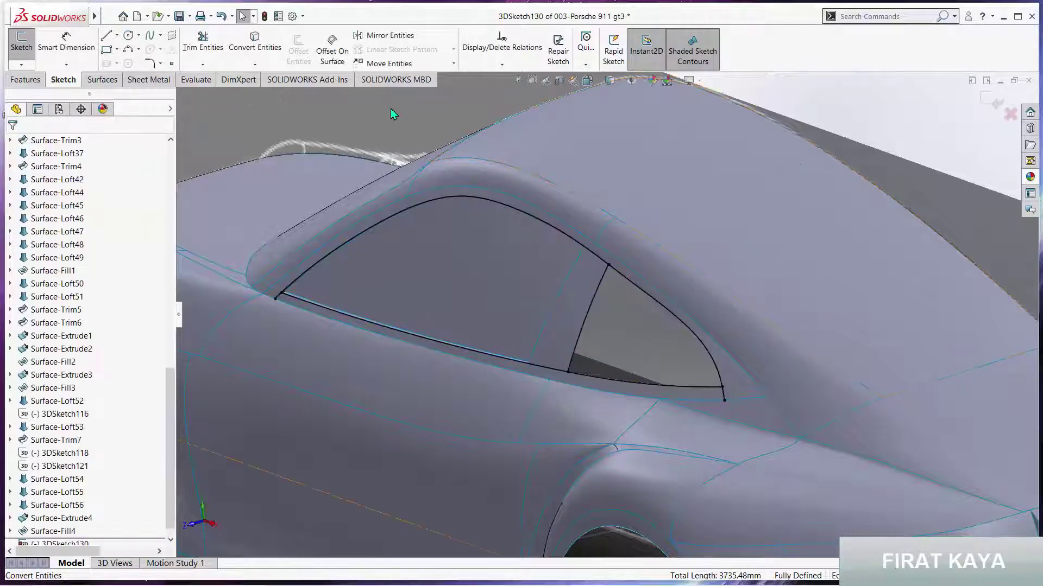
- Trim the main window's lower line, arc and corner stub, leaving only the triangle
{"action": "left_click", "coordinate": [203, 44]}
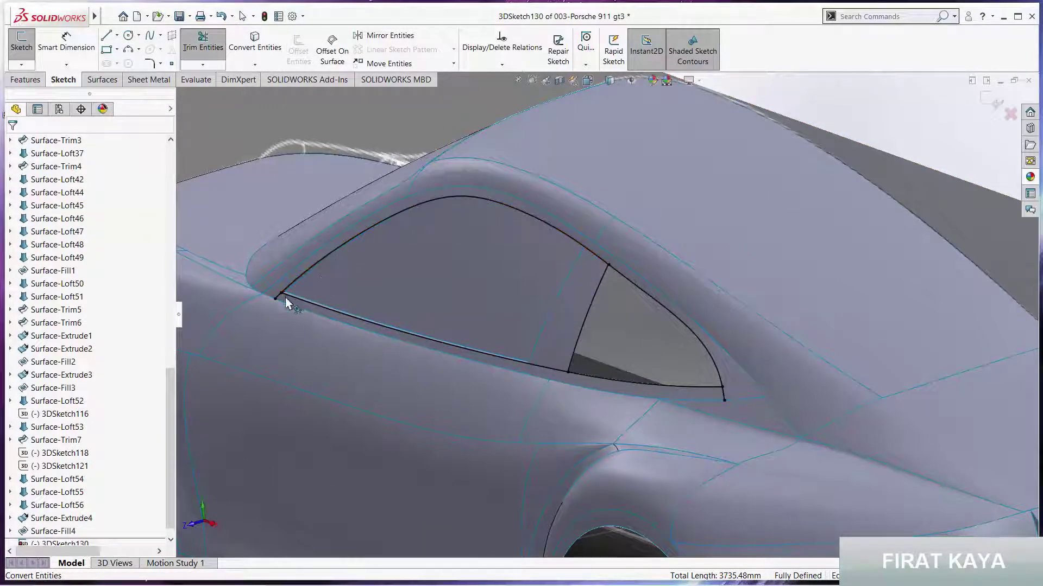
{"action": "left_click", "coordinate": [304, 303]}
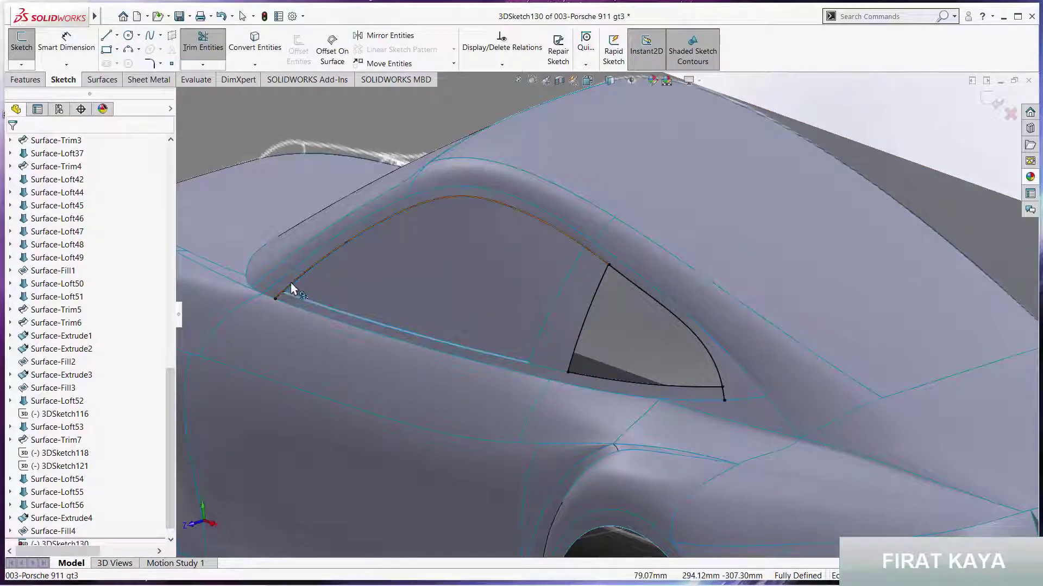
{"action": "left_click", "coordinate": [723, 396]}
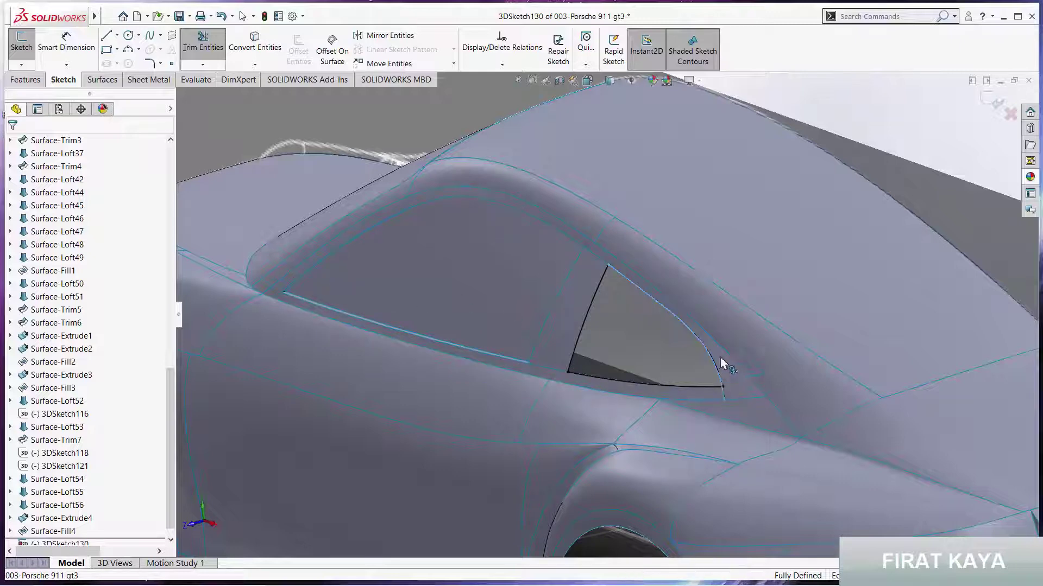
{"action": "left_click", "coordinate": [988, 99]}
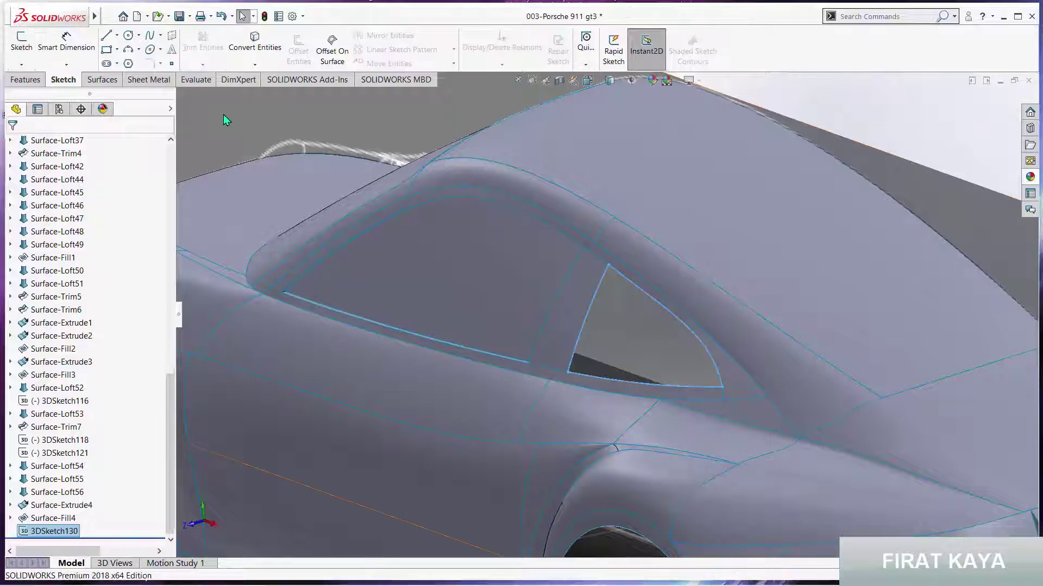
- Fill the quarter-glass triangle bounded by 3DSketch130 as Surface-Fill5
{"action": "left_click", "coordinate": [101, 80]}
{"action": "left_click", "coordinate": [190, 46]}
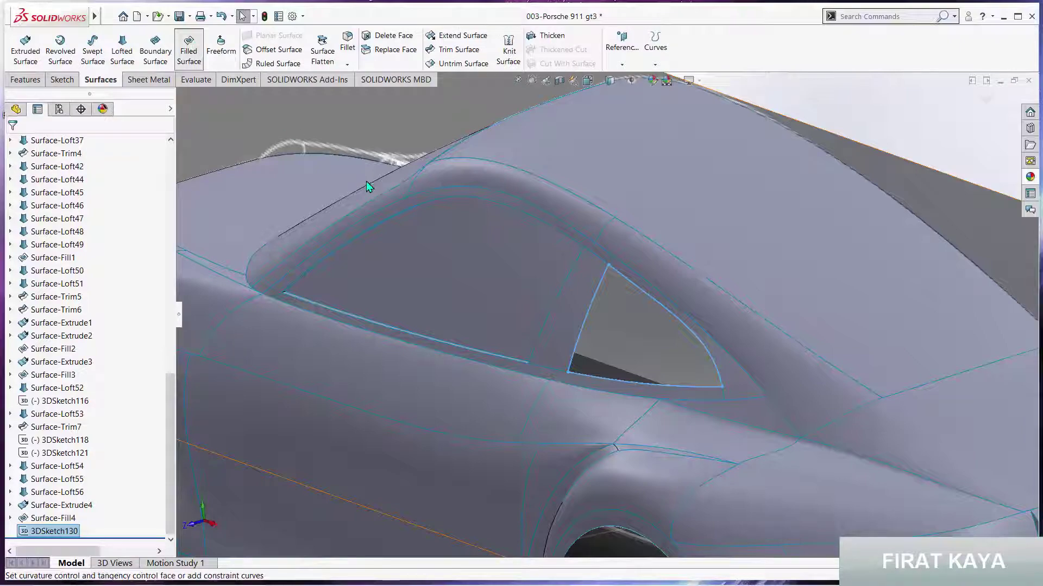
{"action": "left_click", "coordinate": [14, 147]}
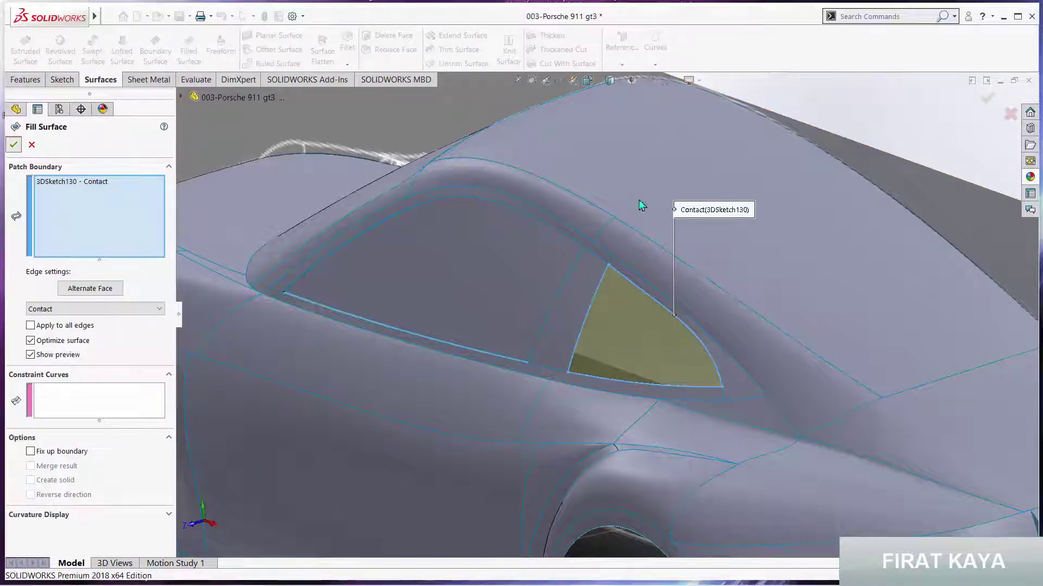
- Orbit around the car to review the patch, then set the Front standard view
{"action": "scroll", "coordinate": [617, 291], "scroll_direction": "up", "scroll_amount": 5}
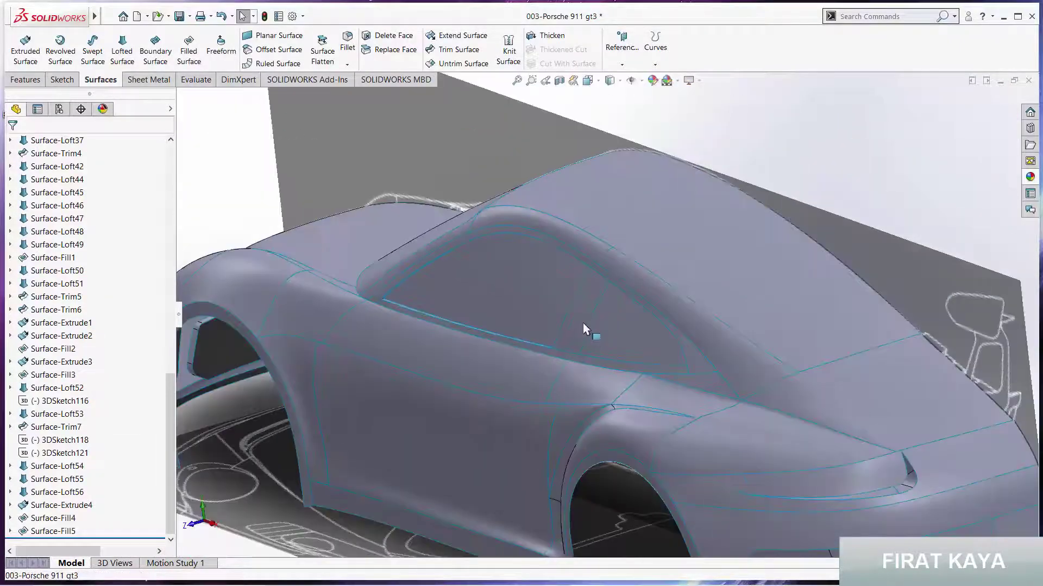
{"action": "middle_click_drag", "start_coordinate": [586, 326], "coordinate": [716, 302]}
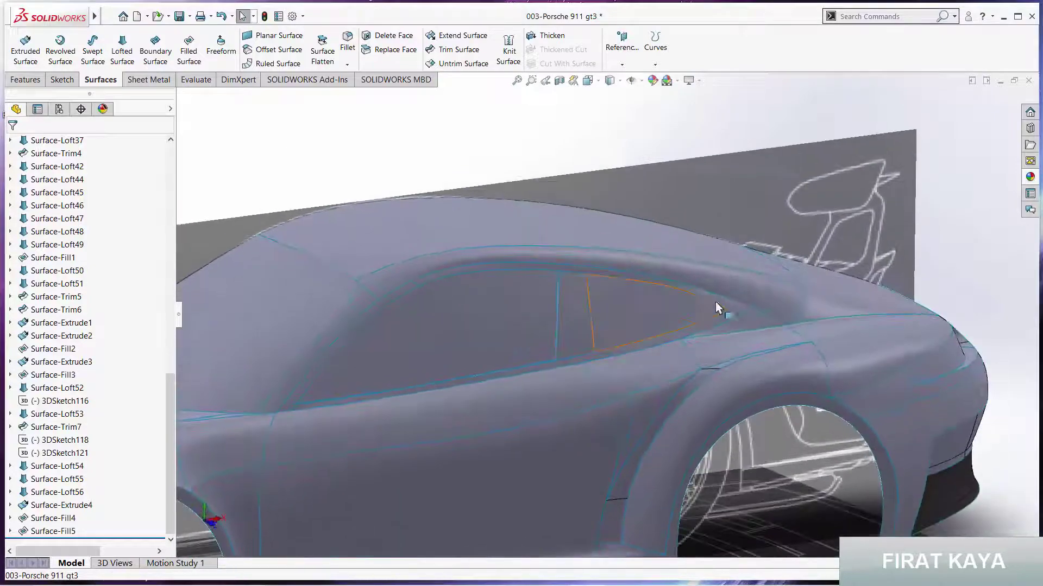
{"action": "scroll", "coordinate": [834, 219], "scroll_direction": "up", "scroll_amount": 3}
{"action": "scroll", "coordinate": [565, 365], "scroll_direction": "up", "scroll_amount": 3}
{"action": "middle_click_drag", "start_coordinate": [566, 365], "coordinate": [525, 346]}
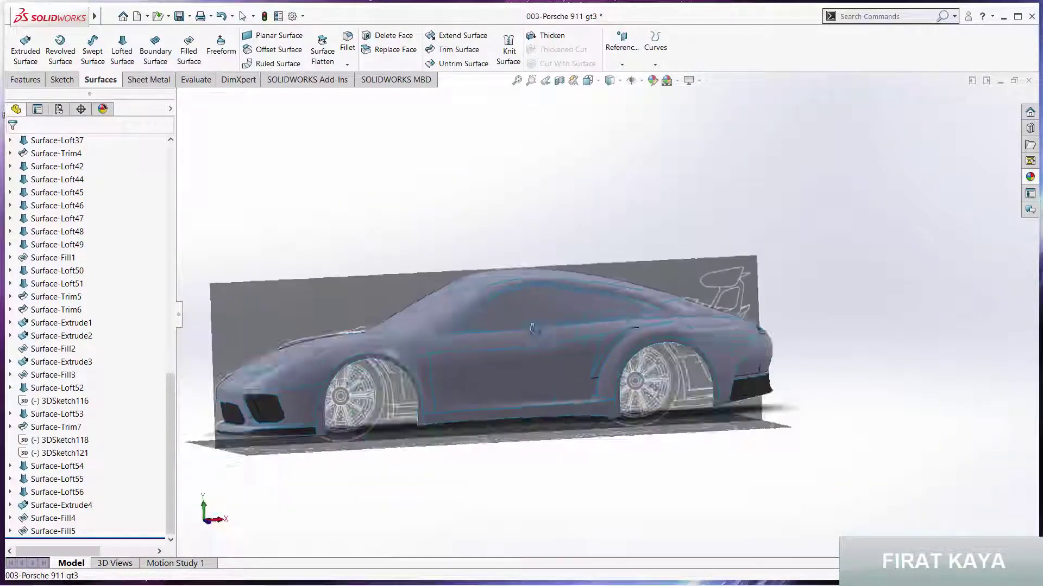
{"action": "key", "text": "ctrl+1"}
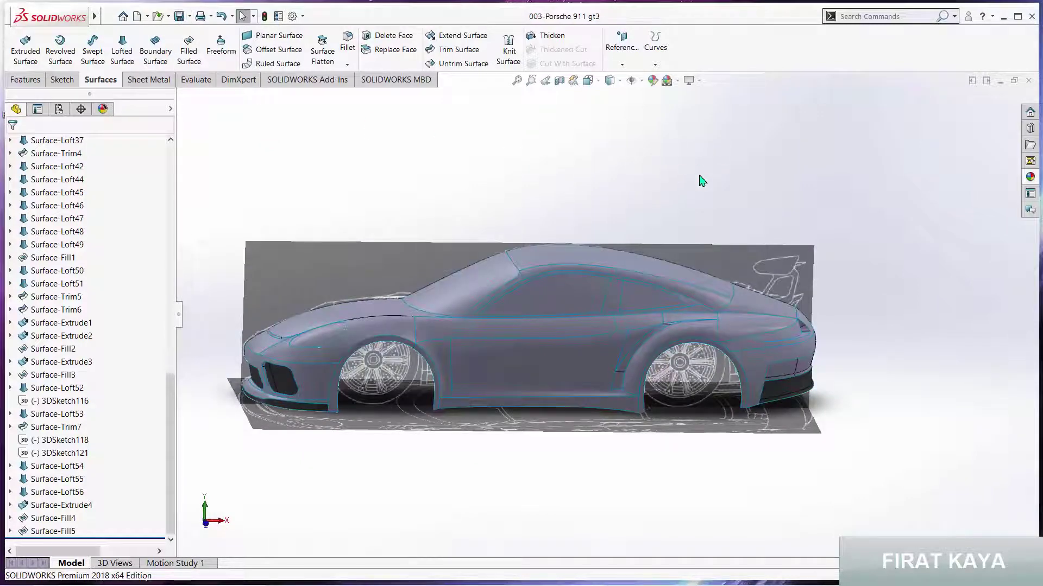
{"action": "key", "text": "space"}
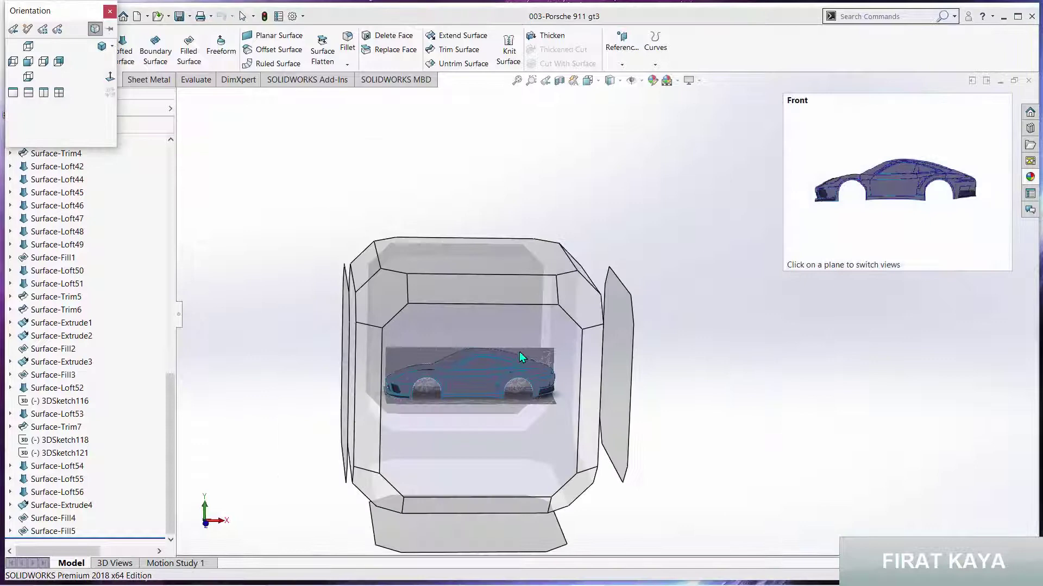
{"action": "left_click", "coordinate": [521, 356]}
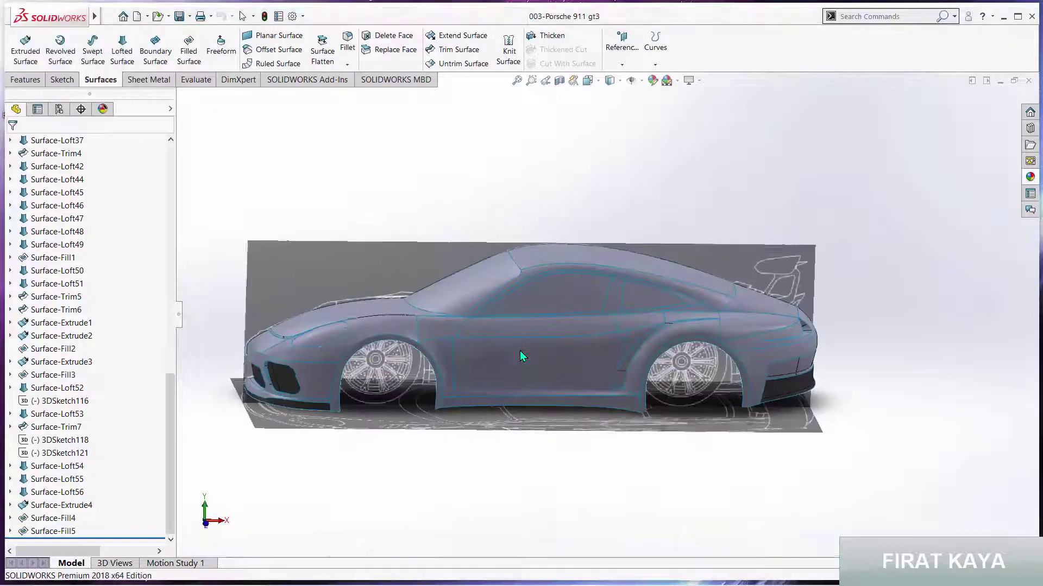
- Fit the car and start a spline in new 3DSketch131 near the window line
{"action": "key", "text": "f"}
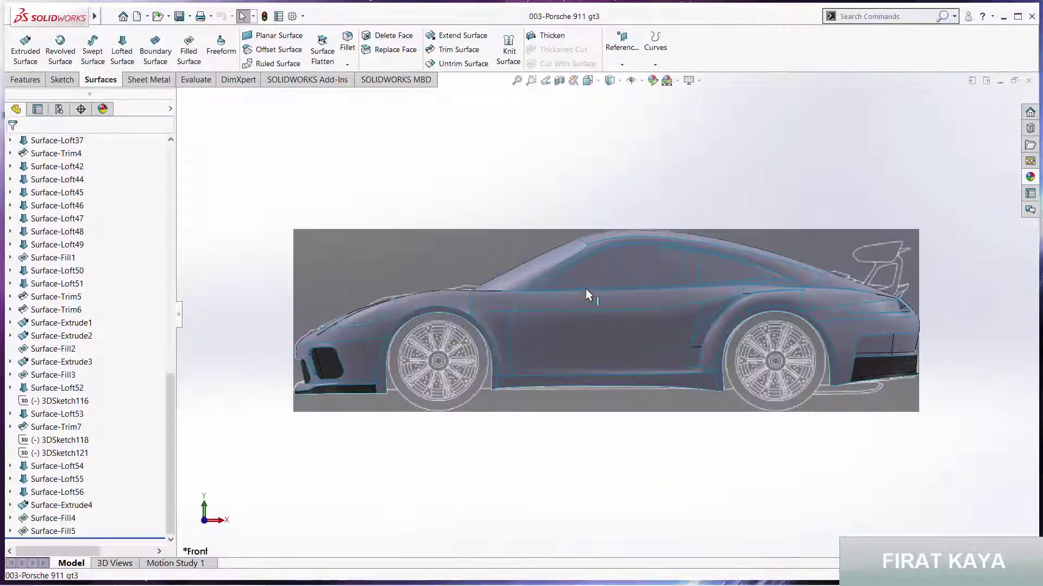
{"action": "scroll", "coordinate": [586, 293], "scroll_direction": "down", "scroll_amount": 4}
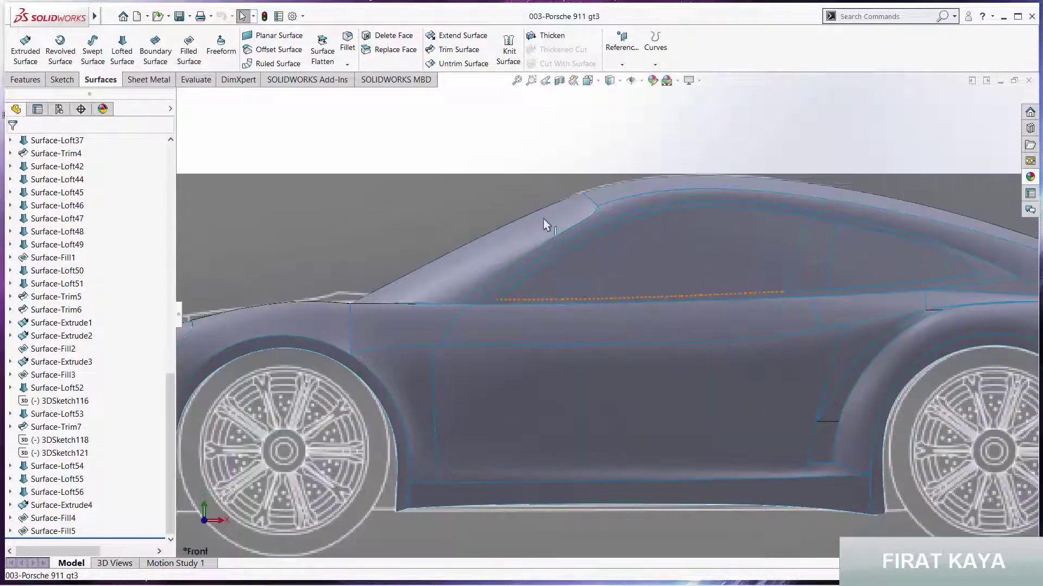
{"action": "left_click", "coordinate": [62, 79]}
{"action": "left_click", "coordinate": [21, 65]}
{"action": "left_click", "coordinate": [30, 91]}
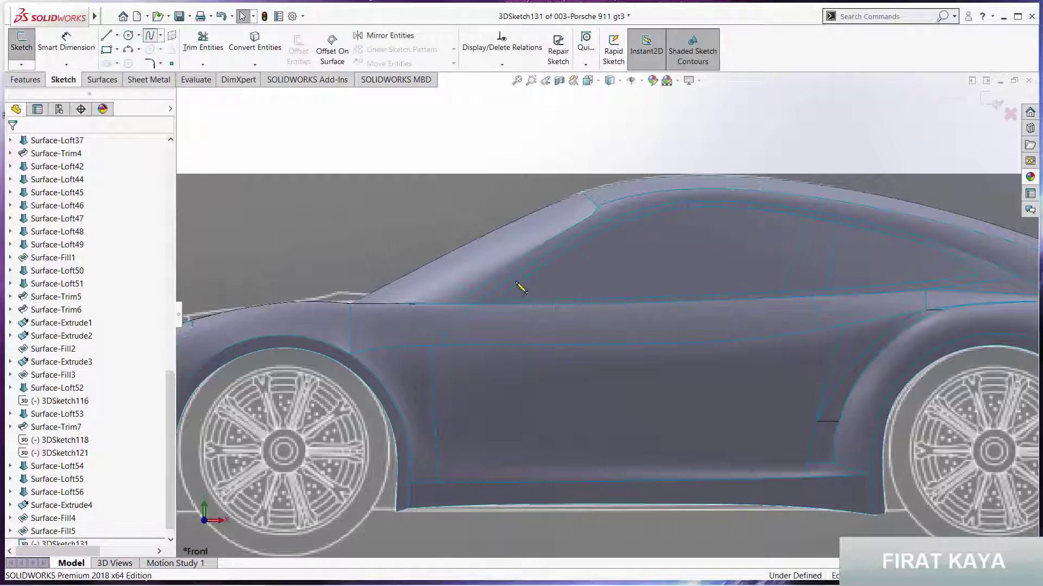
{"action": "scroll", "coordinate": [529, 270], "scroll_direction": "down", "scroll_amount": 5}
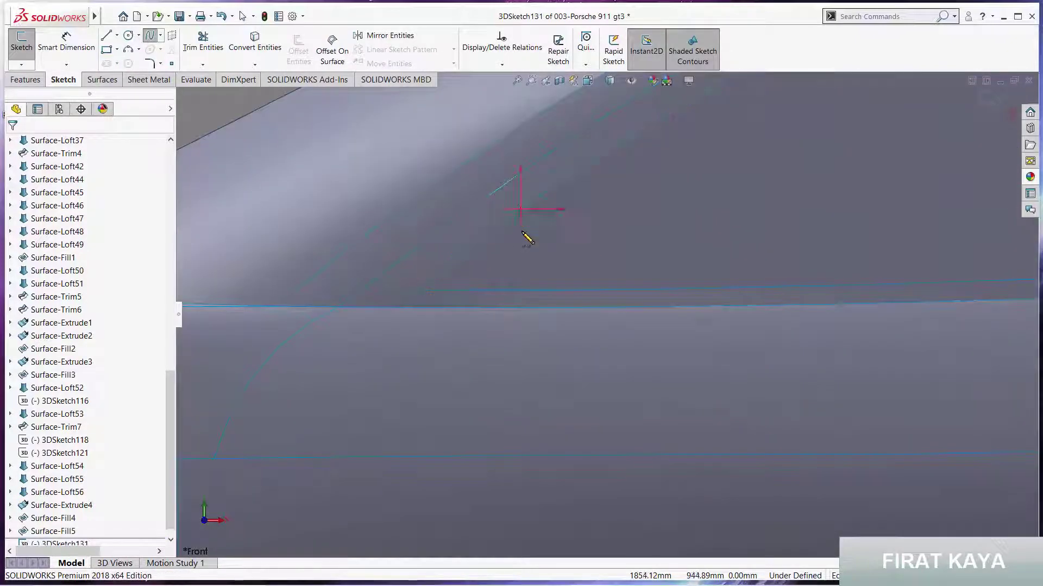
{"action": "left_click", "coordinate": [520, 210]}
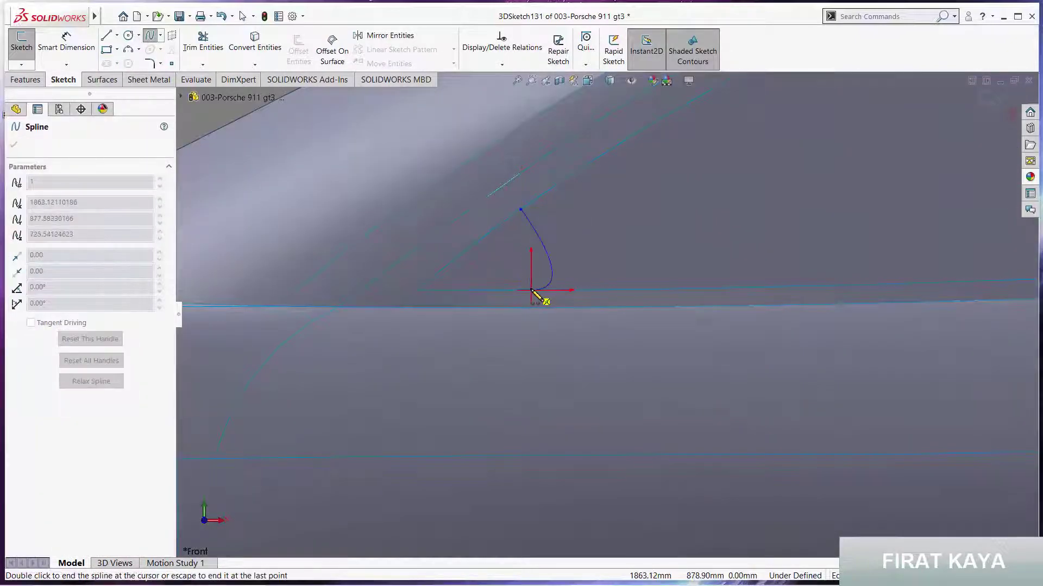
{"action": "double_click", "coordinate": [531, 291]}
{"action": "scroll", "coordinate": [547, 289], "scroll_direction": "up", "scroll_amount": 5}
{"action": "scroll", "coordinate": [536, 278], "scroll_direction": "up", "scroll_amount": 5}
- In a flat side view, finish the short two-point spline in the door-handle area
{"action": "middle_click_drag", "start_coordinate": [535, 278], "coordinate": [653, 261]}
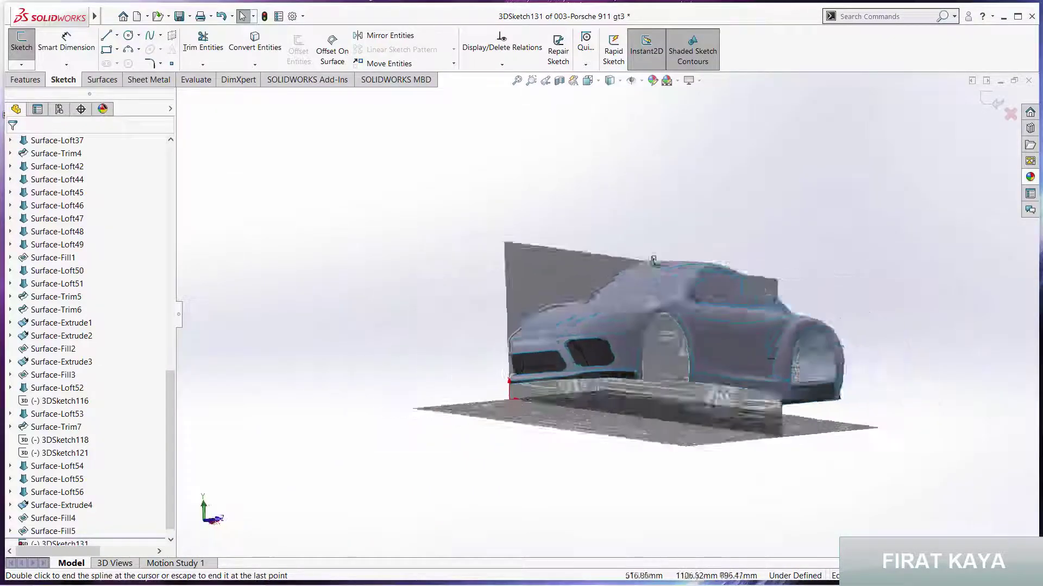
{"action": "key", "text": "space"}
{"action": "left_click", "coordinate": [467, 346]}
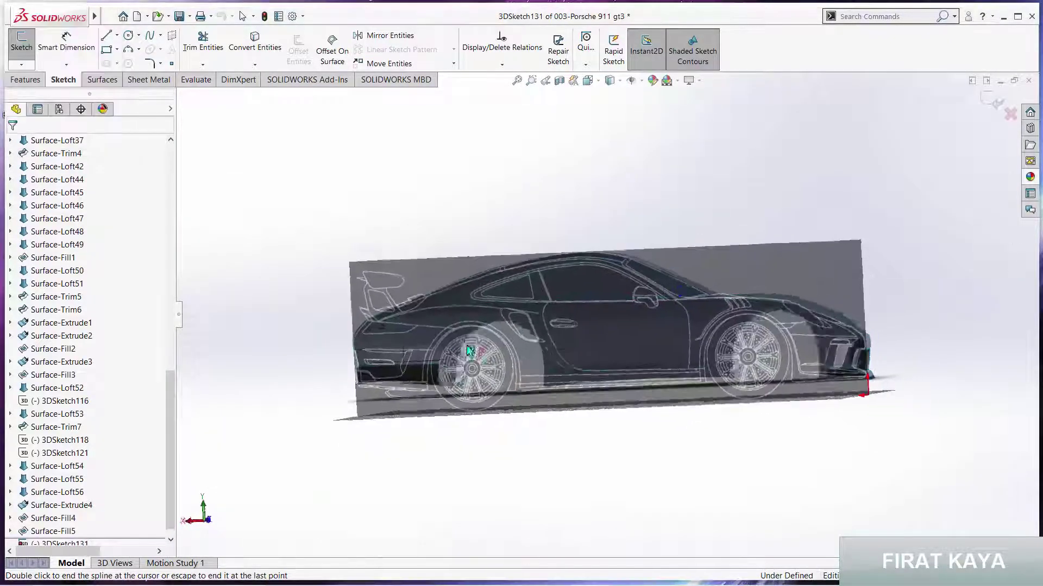
{"action": "scroll", "coordinate": [637, 295], "scroll_direction": "down", "scroll_amount": 5}
{"action": "scroll", "coordinate": [612, 290], "scroll_direction": "down", "scroll_amount": 3}
{"action": "scroll", "coordinate": [633, 298], "scroll_direction": "down", "scroll_amount": 5}
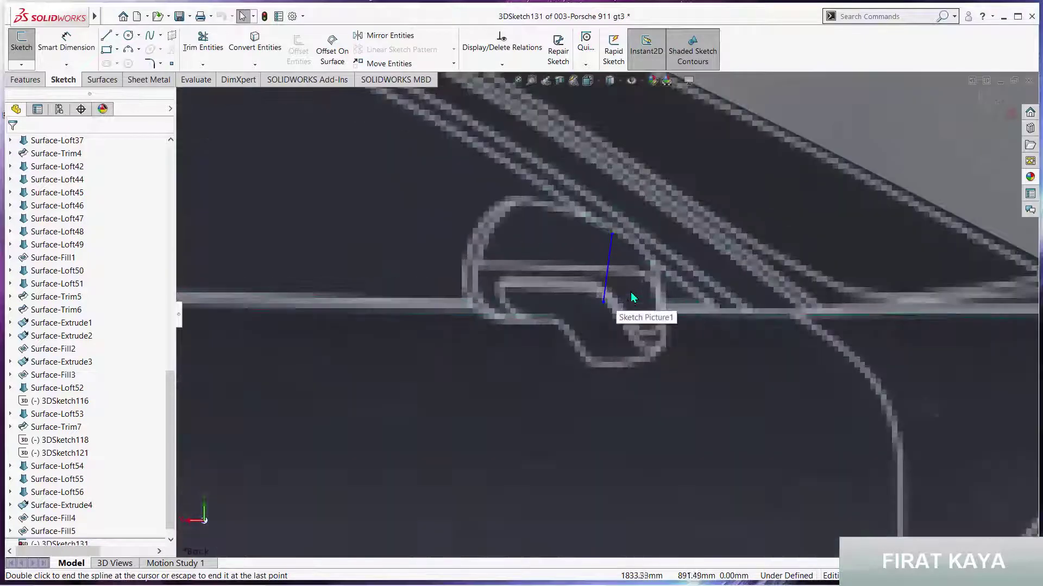
{"action": "scroll", "coordinate": [633, 298], "scroll_direction": "down", "scroll_amount": 2}
{"action": "double_click", "coordinate": [554, 308]}
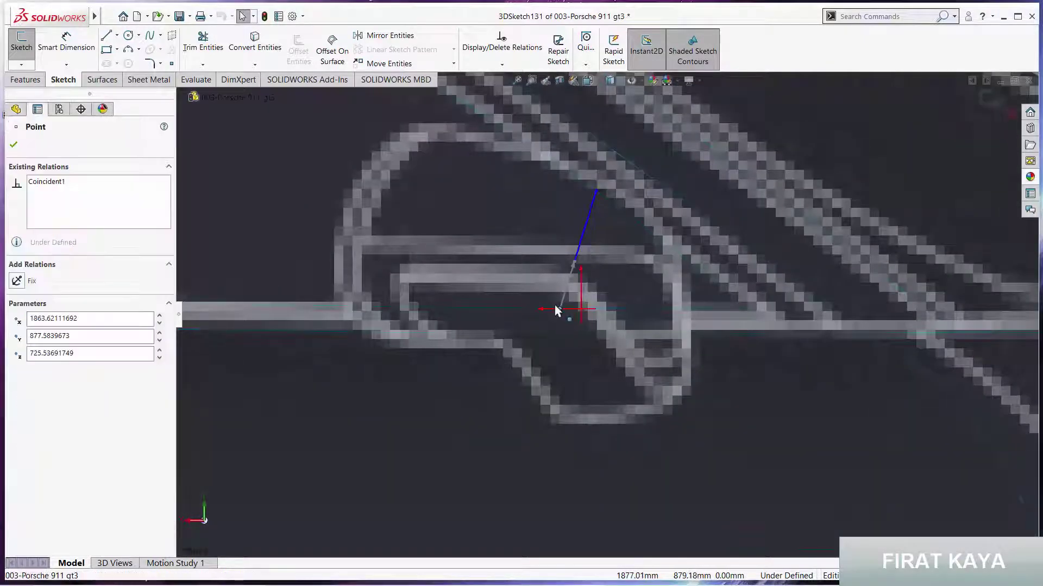
{"action": "left_click", "coordinate": [566, 263]}
{"action": "left_click", "coordinate": [582, 323]}
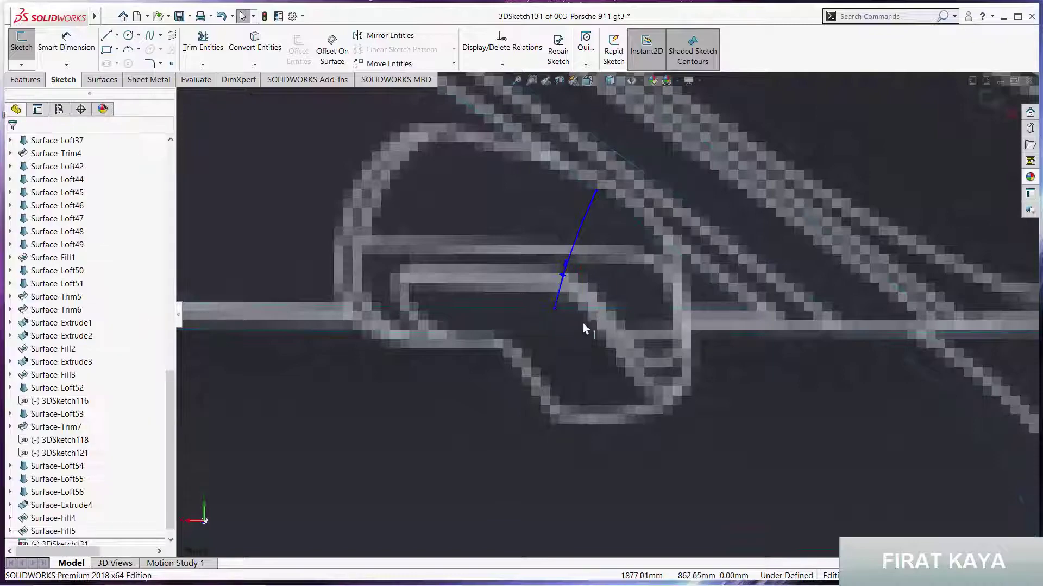
- Drag the spline's top endpoint onto the window-line edge
{"action": "scroll", "coordinate": [582, 322], "scroll_direction": "up", "scroll_amount": 5}
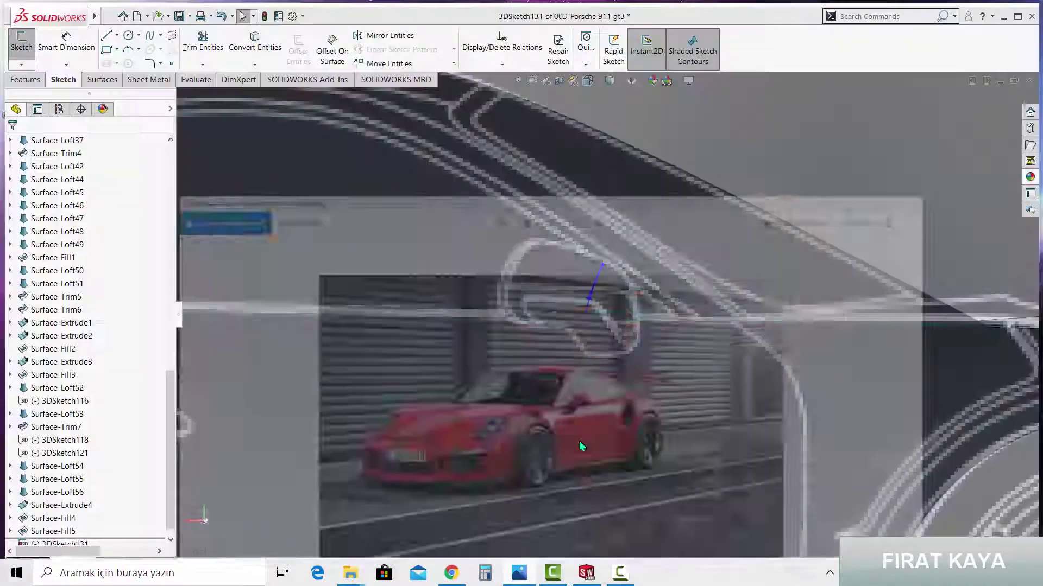
{"action": "scroll", "coordinate": [601, 285], "scroll_direction": "down", "scroll_amount": 3}
{"action": "scroll", "coordinate": [608, 272], "scroll_direction": "down", "scroll_amount": 2}
{"action": "left_click", "coordinate": [599, 252]}
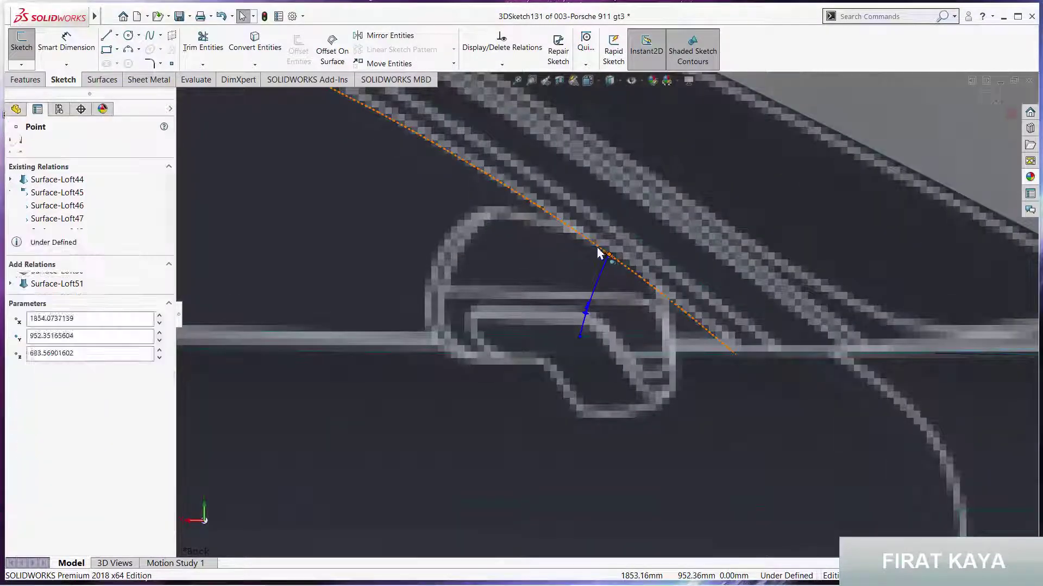
{"action": "left_click_drag", "start_coordinate": [599, 251], "coordinate": [589, 233]}
{"action": "left_click", "coordinate": [584, 299]}
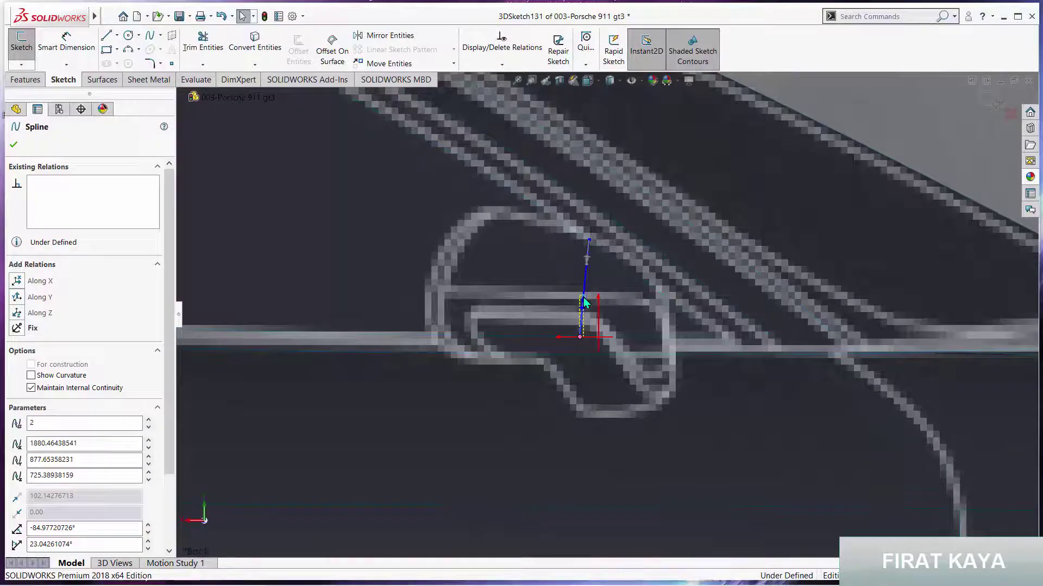
{"action": "scroll", "coordinate": [630, 314], "scroll_direction": "up", "scroll_amount": 3}
{"action": "scroll", "coordinate": [635, 317], "scroll_direction": "up", "scroll_amount": 5}
- Delete the spline top endpoint's old relation and make it Coincident with the window frame edge
{"action": "middle_click_drag", "start_coordinate": [634, 318], "coordinate": [565, 304]}
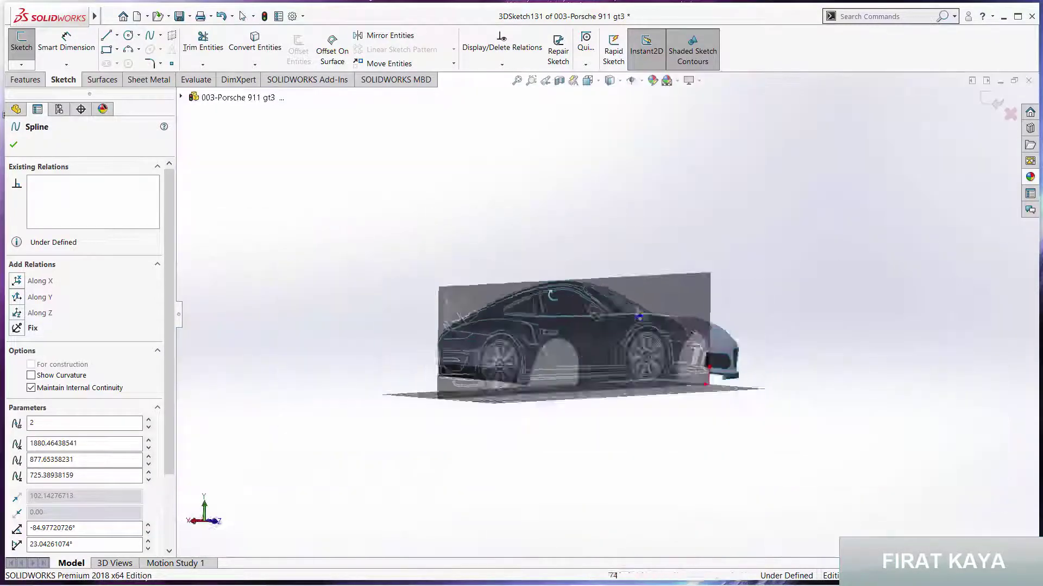
{"action": "key", "text": "space"}
{"action": "left_click", "coordinate": [505, 316]}
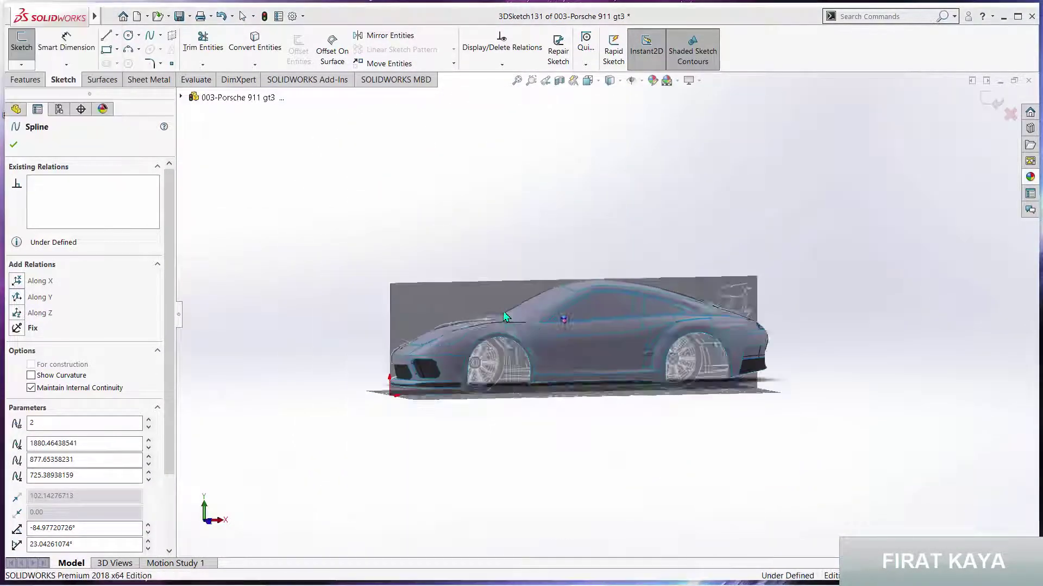
{"action": "scroll", "coordinate": [573, 312], "scroll_direction": "down", "scroll_amount": 5}
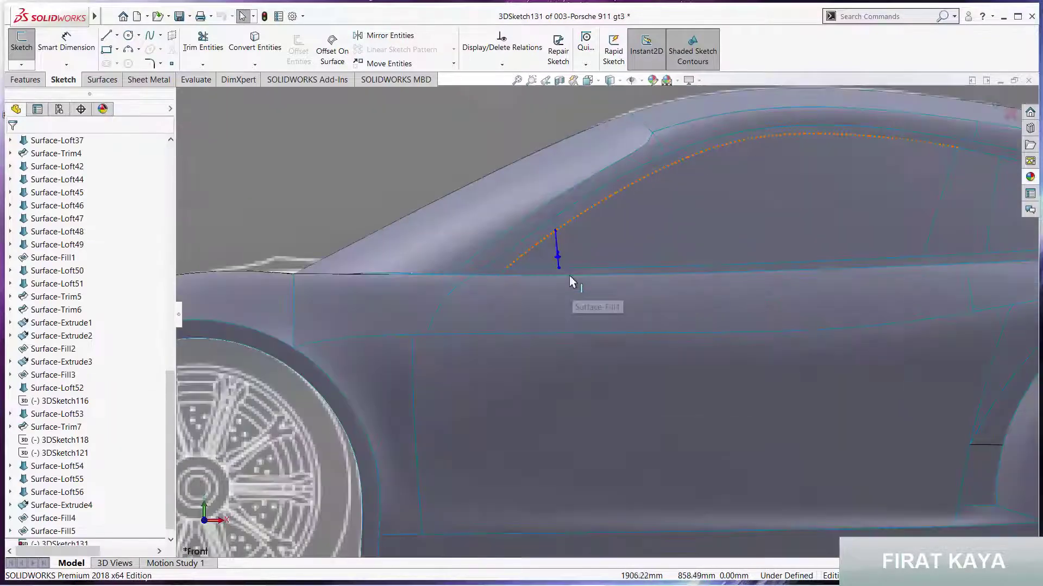
{"action": "scroll", "coordinate": [569, 275], "scroll_direction": "down", "scroll_amount": 5}
{"action": "scroll", "coordinate": [560, 249], "scroll_direction": "down", "scroll_amount": 2}
{"action": "mouse_move", "coordinate": [571, 262]}
{"action": "middle_mouse_down"}
{"action": "mouse_move", "coordinate": [442, 284]}
{"action": "mouse_move", "coordinate": [465, 298]}
{"action": "middle_mouse_up"}
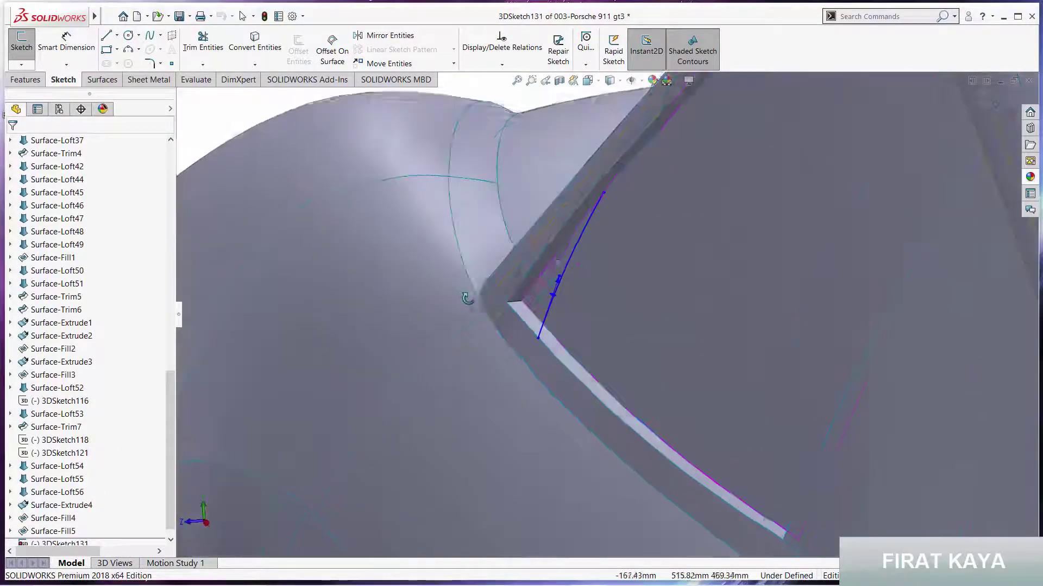
{"action": "left_click", "coordinate": [604, 193]}
{"action": "right_click", "coordinate": [112, 211]}
{"action": "left_click", "coordinate": [136, 219]}
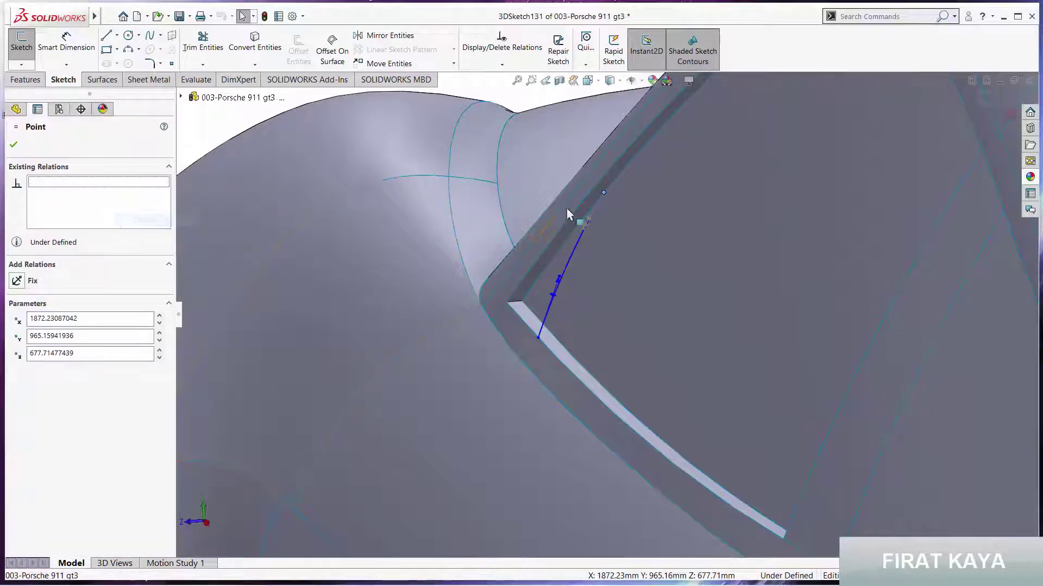
{"action": "left_click", "coordinate": [595, 196], "text": "ctrl"}
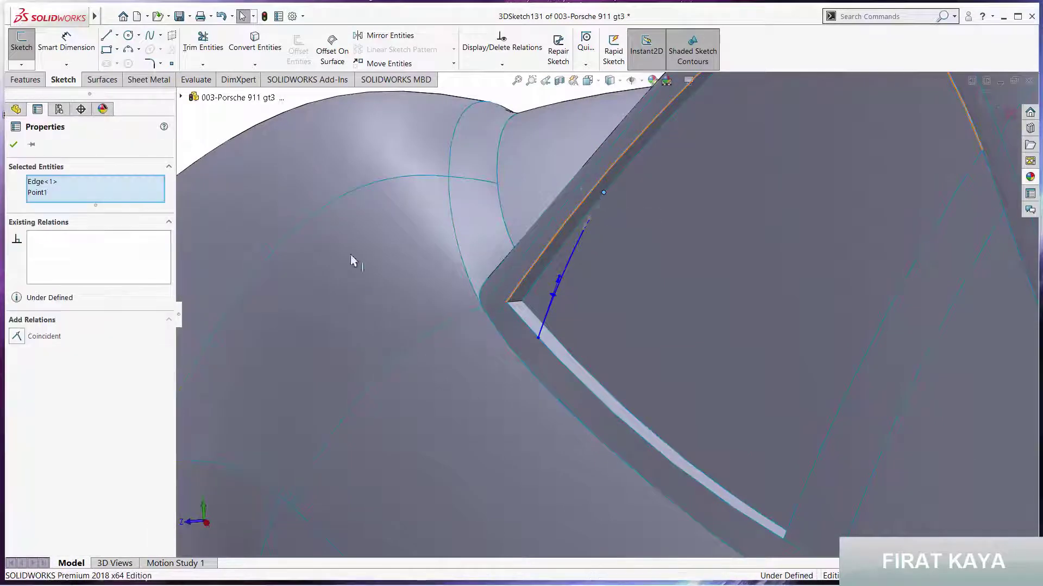
{"action": "left_click", "coordinate": [17, 336]}
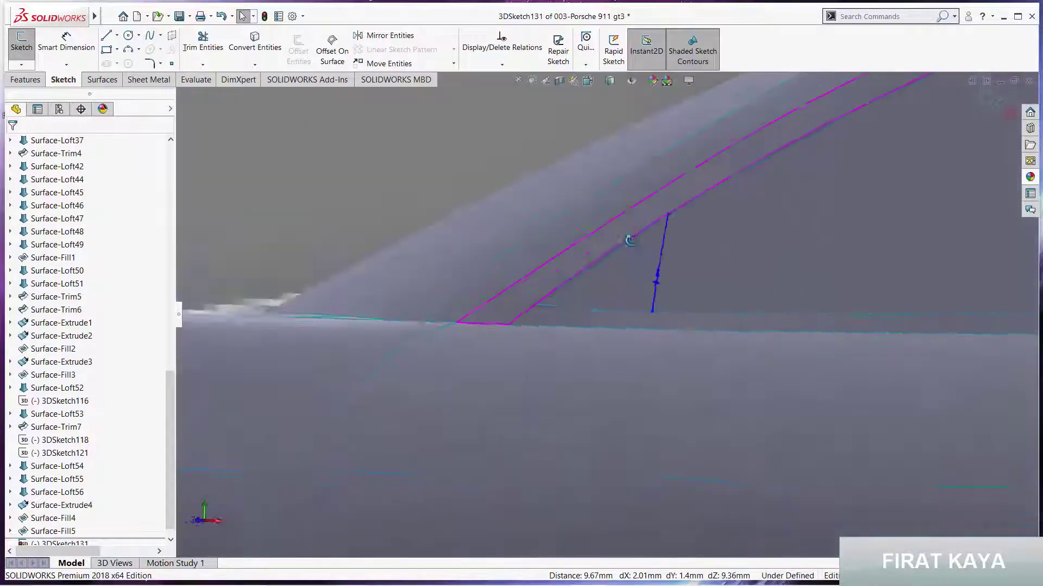
- Check the short spline from the Front and Left views and an oblique angle
{"action": "key", "text": "space"}
{"action": "left_click", "coordinate": [449, 385]}
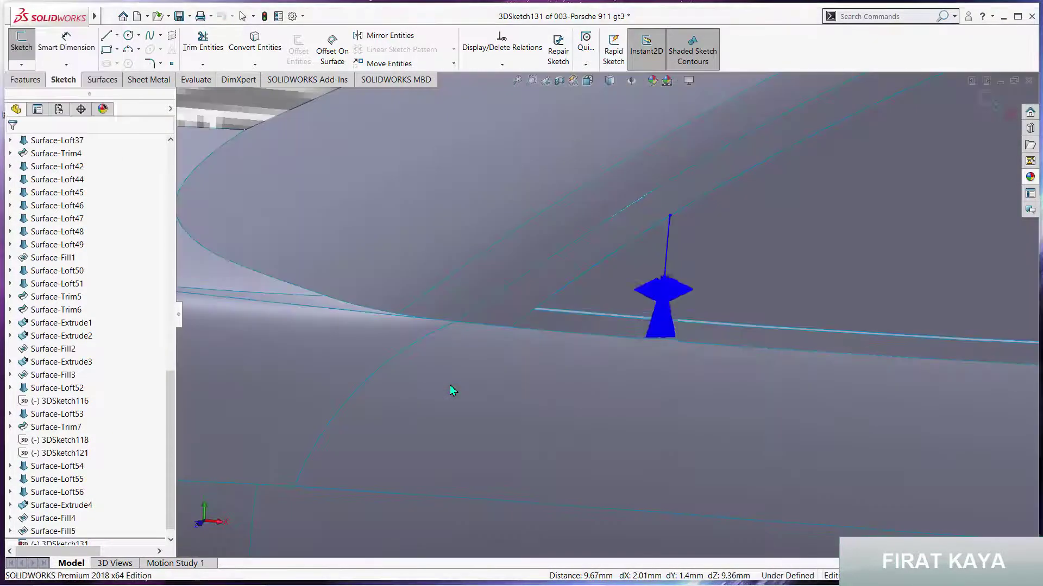
{"action": "scroll", "coordinate": [589, 287], "scroll_direction": "down", "scroll_amount": 5}
{"action": "scroll", "coordinate": [565, 299], "scroll_direction": "down", "scroll_amount": 3}
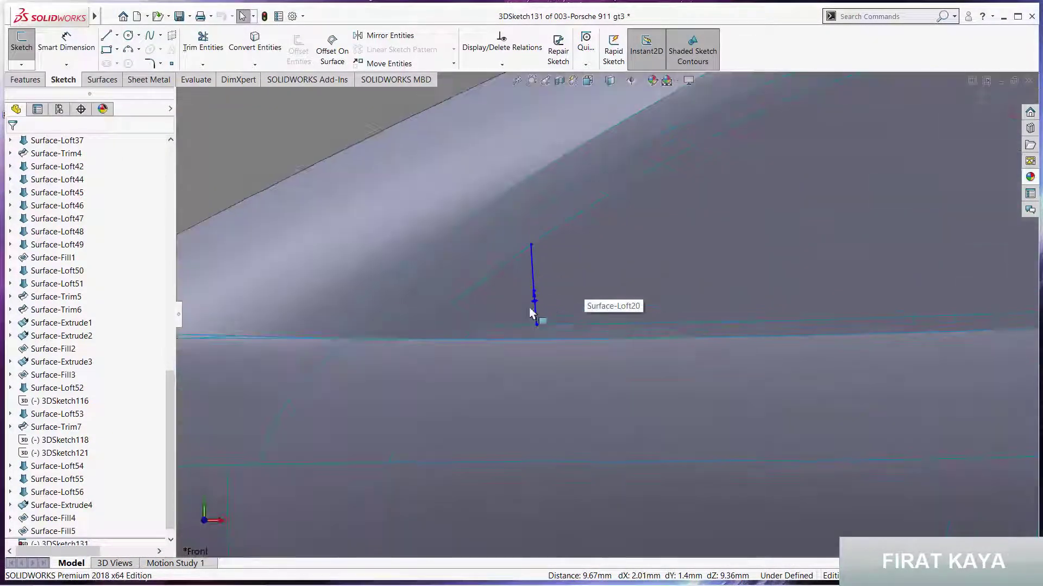
{"action": "key", "text": "space"}
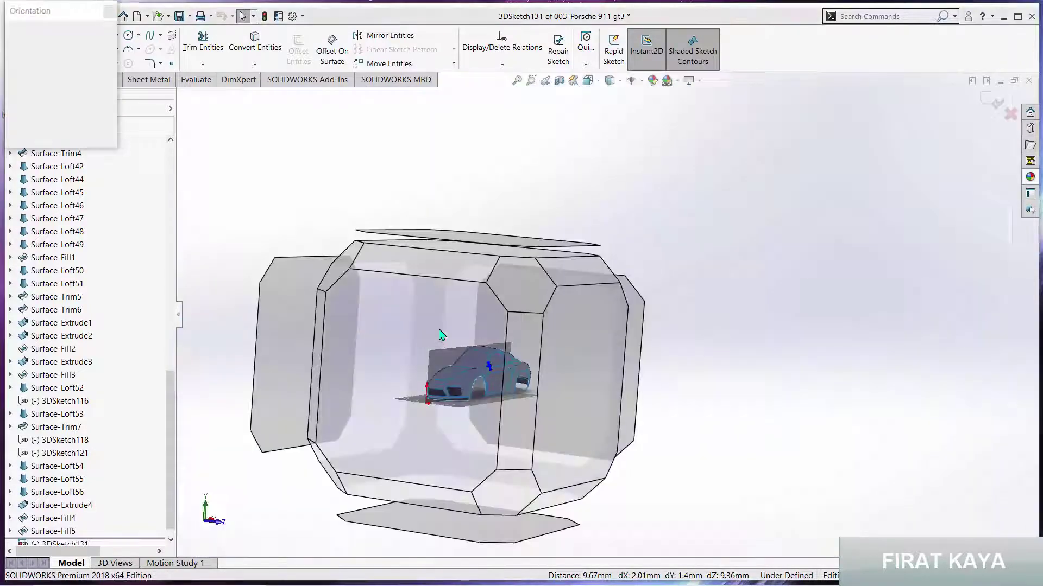
{"action": "left_click", "coordinate": [439, 331]}
{"action": "scroll", "coordinate": [777, 249], "scroll_direction": "down", "scroll_amount": 3}
{"action": "scroll", "coordinate": [778, 271], "scroll_direction": "down", "scroll_amount": 3}
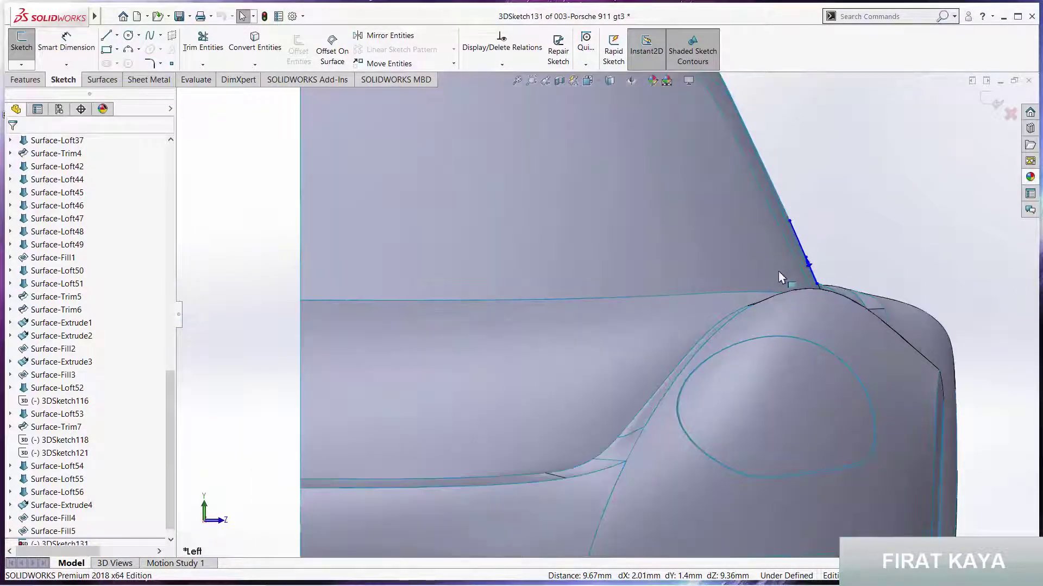
{"action": "scroll", "coordinate": [771, 273], "scroll_direction": "down", "scroll_amount": 2}
{"action": "scroll", "coordinate": [774, 275], "scroll_direction": "down", "scroll_amount": 2}
{"action": "scroll", "coordinate": [733, 271], "scroll_direction": "down", "scroll_amount": 2}
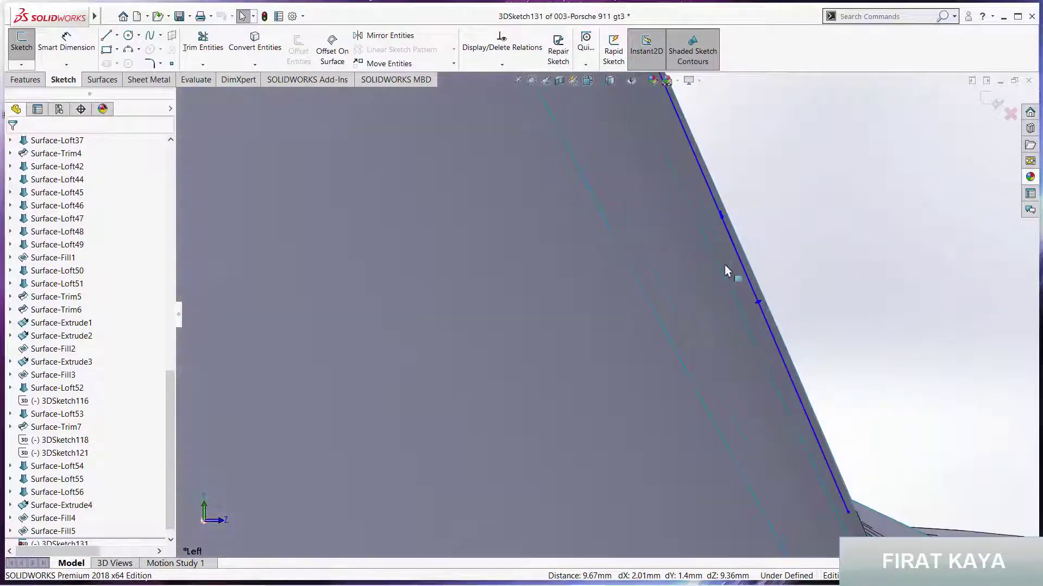
{"action": "left_click", "coordinate": [721, 222]}
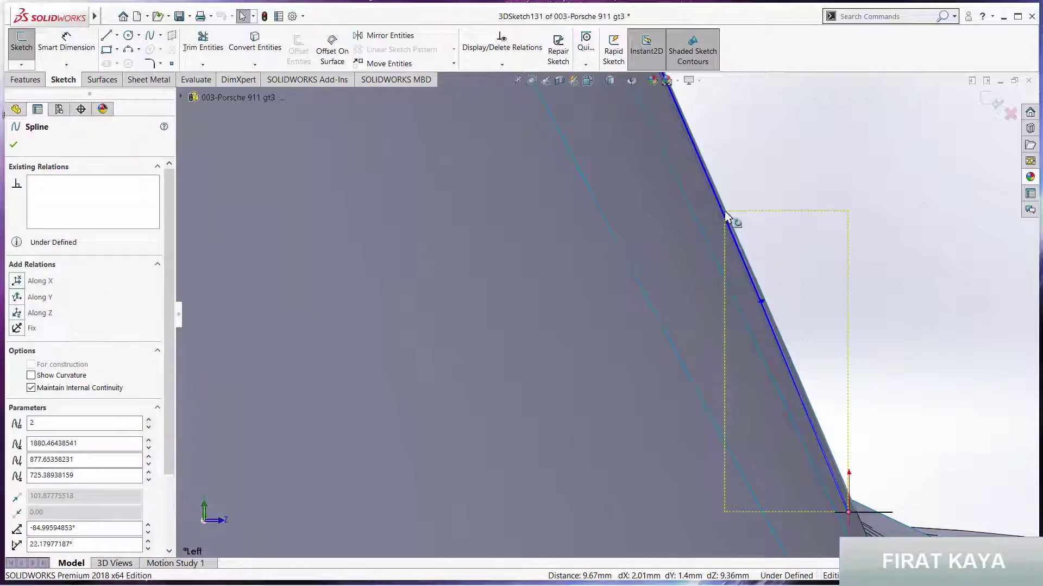
{"action": "mouse_move", "coordinate": [710, 249]}
{"action": "middle_mouse_down"}
{"action": "mouse_move", "coordinate": [593, 304]}
{"action": "mouse_move", "coordinate": [580, 265]}
{"action": "middle_mouse_up"}
{"action": "key", "text": "Escape"}
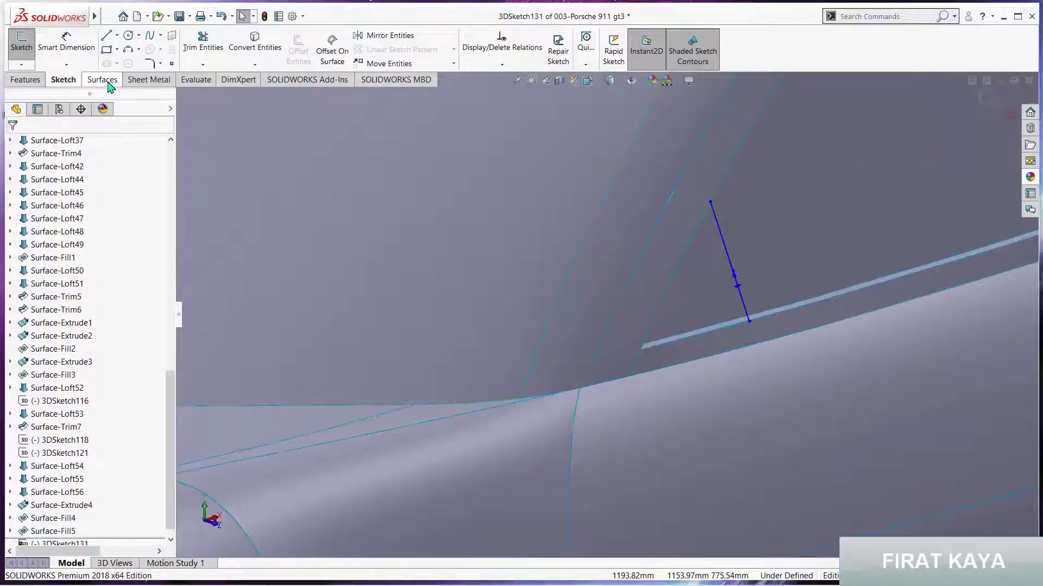
- Convert the diagonal window-frame edge and the lower sill edge into 3DSketch131
{"action": "left_click", "coordinate": [108, 81]}
{"action": "left_click", "coordinate": [63, 79]}
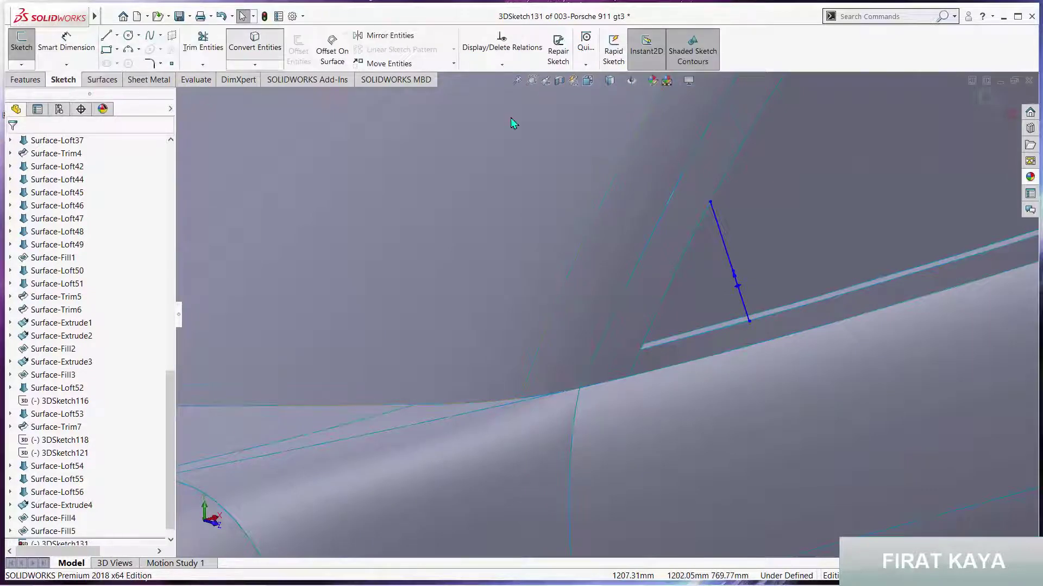
{"action": "left_click", "coordinate": [701, 220]}
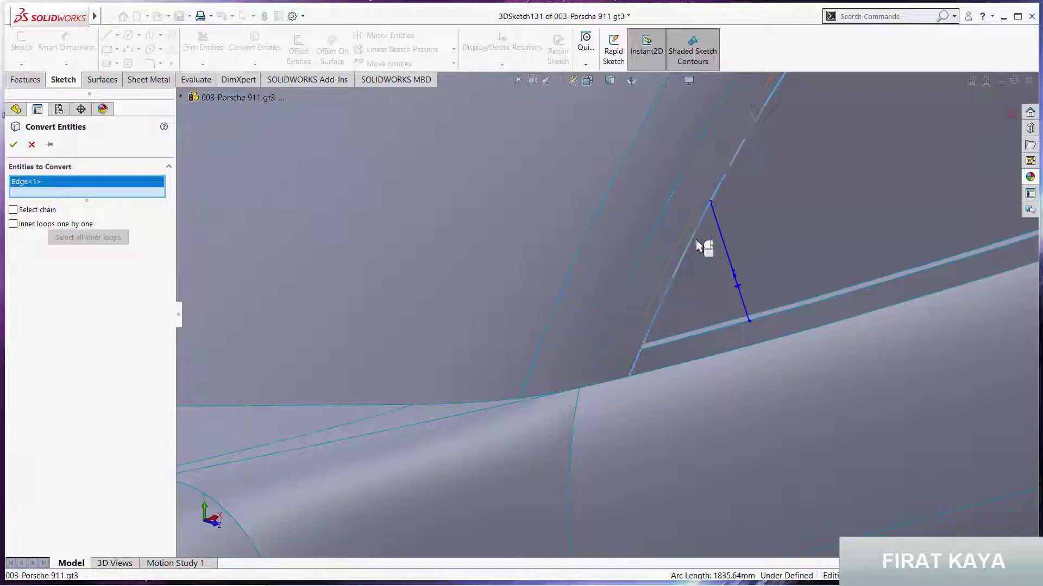
{"action": "left_click", "coordinate": [709, 333]}
{"action": "left_click", "coordinate": [997, 113]}
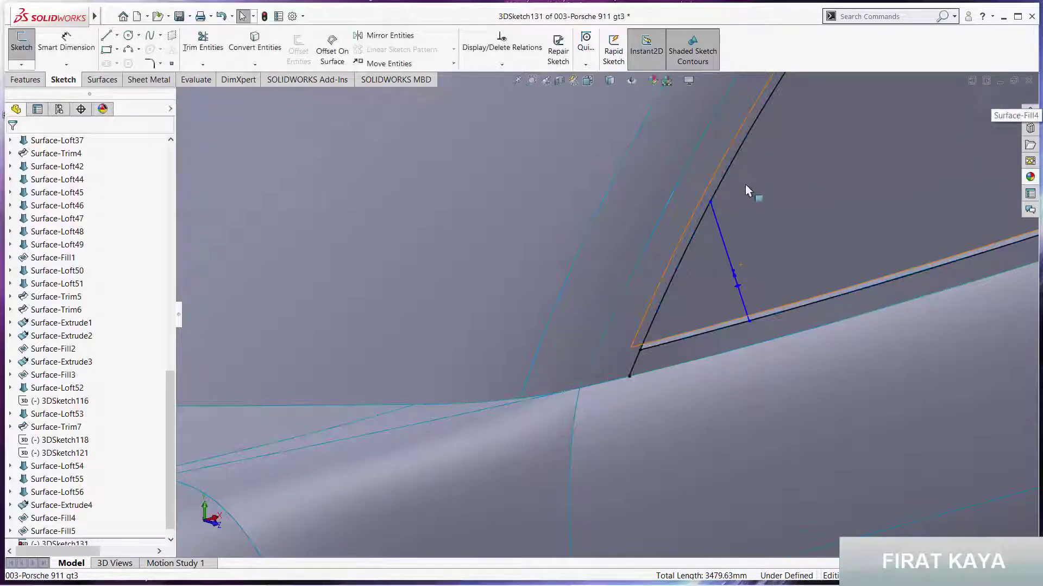
- Trim the lower stub, outer sill segment and upper frame line, closing the triangle with the spline
{"action": "left_click", "coordinate": [202, 42]}
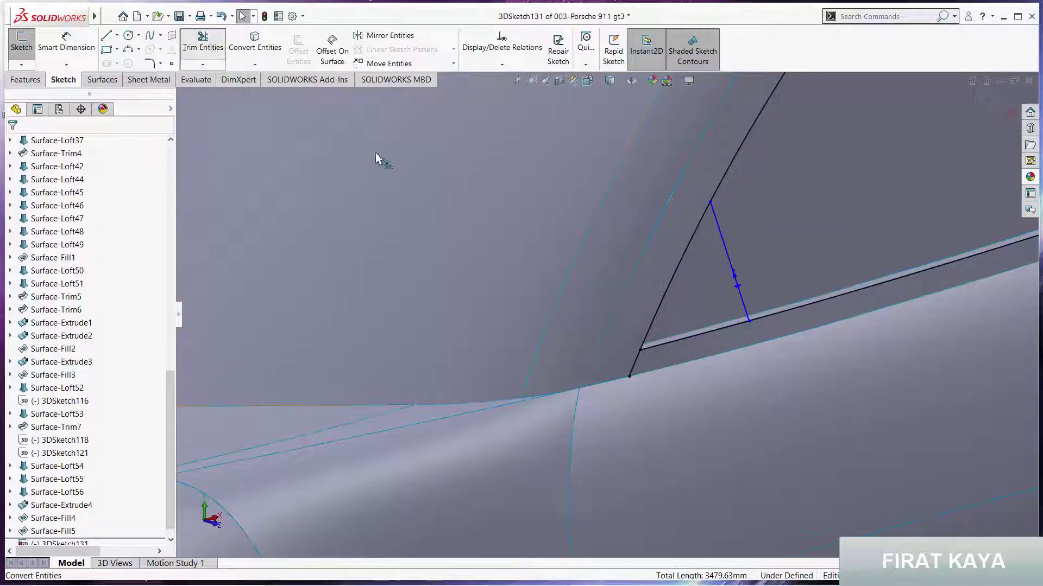
{"action": "left_click", "coordinate": [633, 365]}
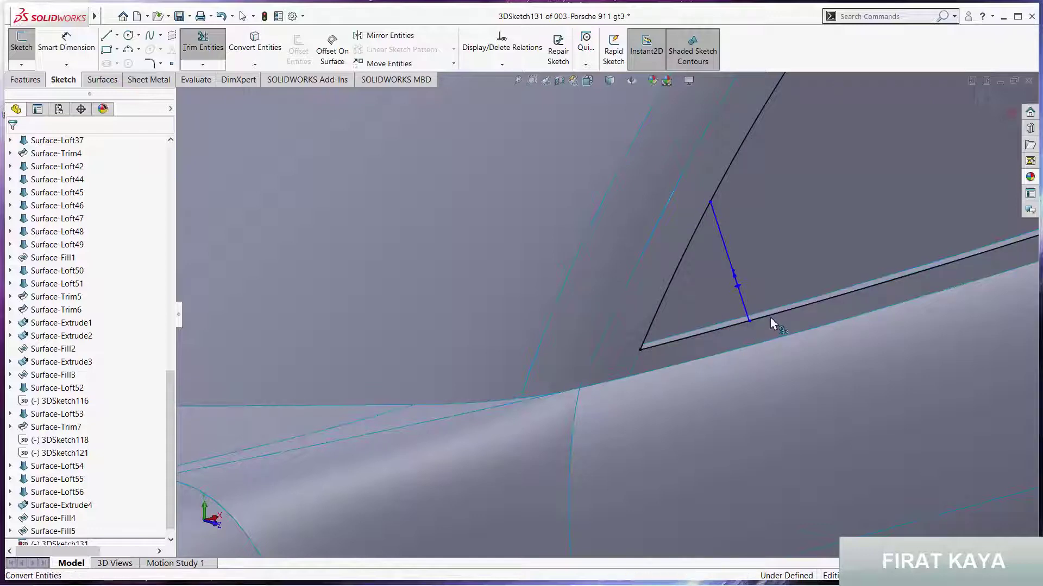
{"action": "left_click_drag", "start_coordinate": [758, 269], "coordinate": [713, 130]}
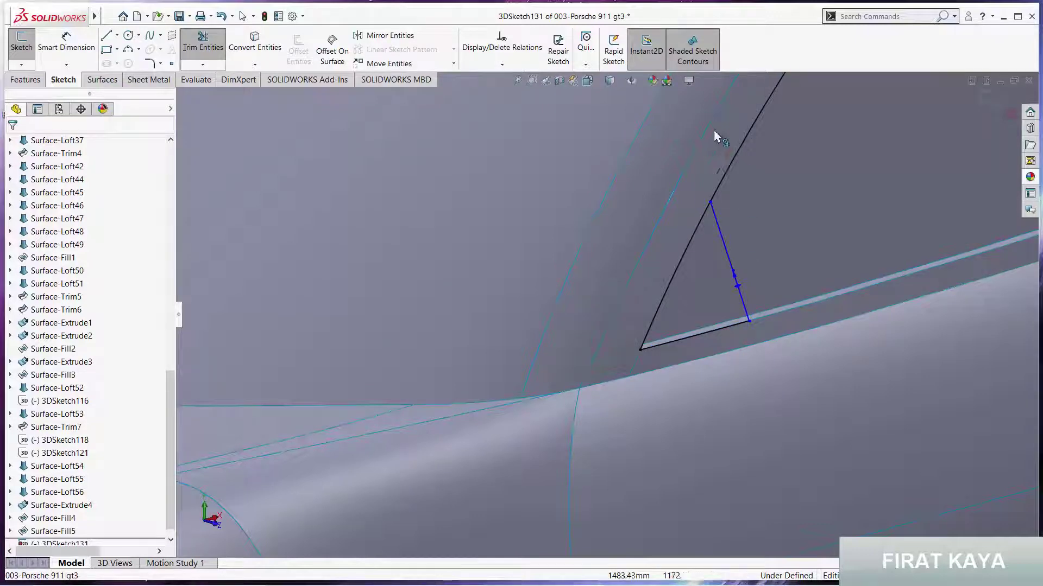
{"action": "left_click", "coordinate": [734, 160]}
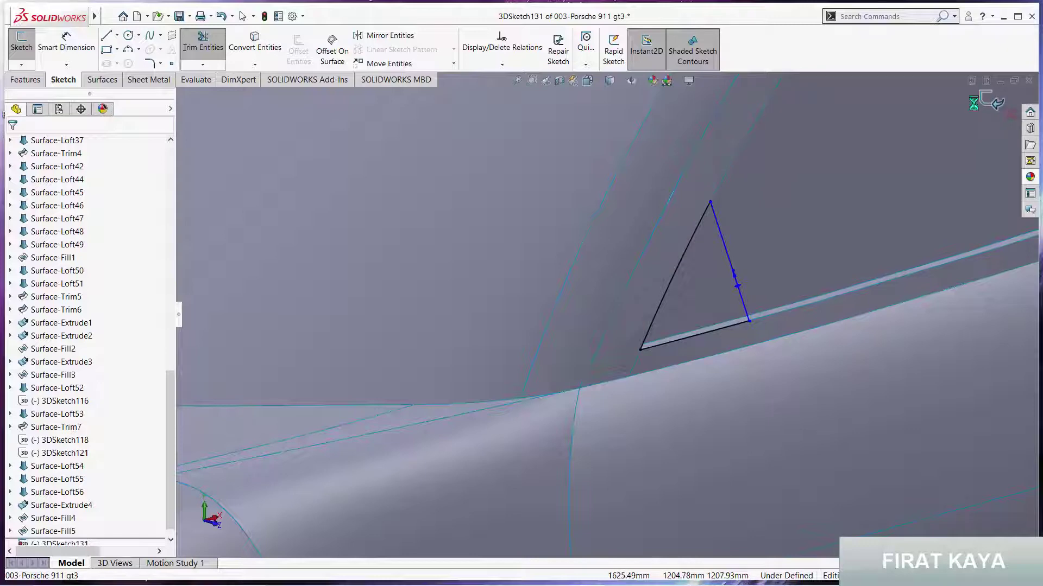
- Fill the small triangle bounded by 3DSketch131 as Surface-Fill6
{"action": "left_click", "coordinate": [102, 81]}
{"action": "left_click", "coordinate": [190, 55]}
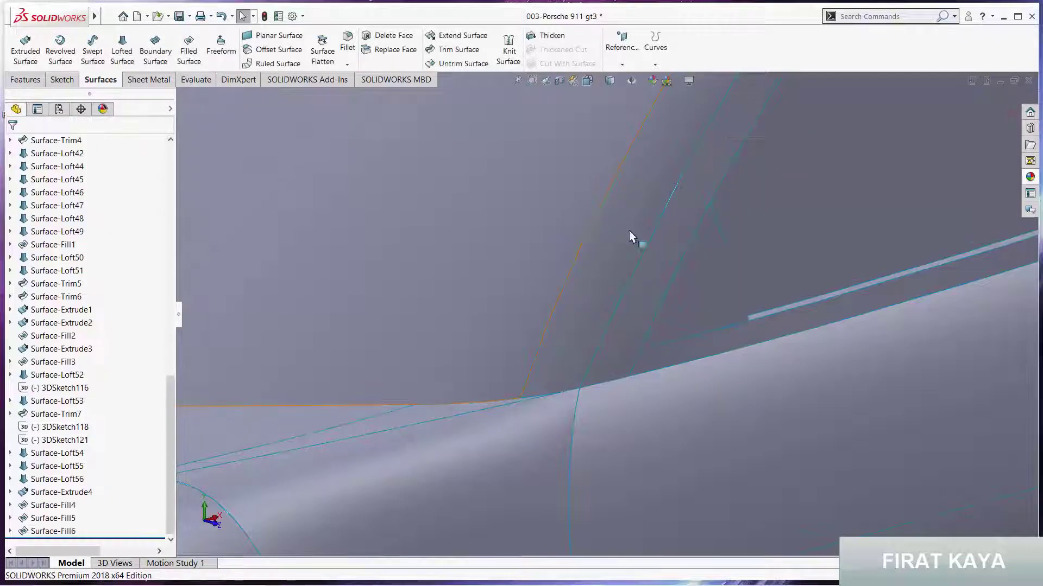
{"action": "scroll", "coordinate": [629, 233], "scroll_direction": "up", "scroll_amount": 3}
{"action": "scroll", "coordinate": [672, 239], "scroll_direction": "up", "scroll_amount": 3}
{"action": "scroll", "coordinate": [672, 239], "scroll_direction": "up", "scroll_amount": 2}
- Orbit to a side view of the whole car and reopen the red Porsche reference photo in Photos
{"action": "mouse_move", "coordinate": [672, 271]}
{"action": "middle_mouse_down"}
{"action": "mouse_move", "coordinate": [591, 249]}
{"action": "mouse_move", "coordinate": [662, 255]}
{"action": "mouse_move", "coordinate": [611, 256]}
{"action": "middle_mouse_up"}
{"action": "scroll", "coordinate": [611, 255], "scroll_direction": "up", "scroll_amount": 3}
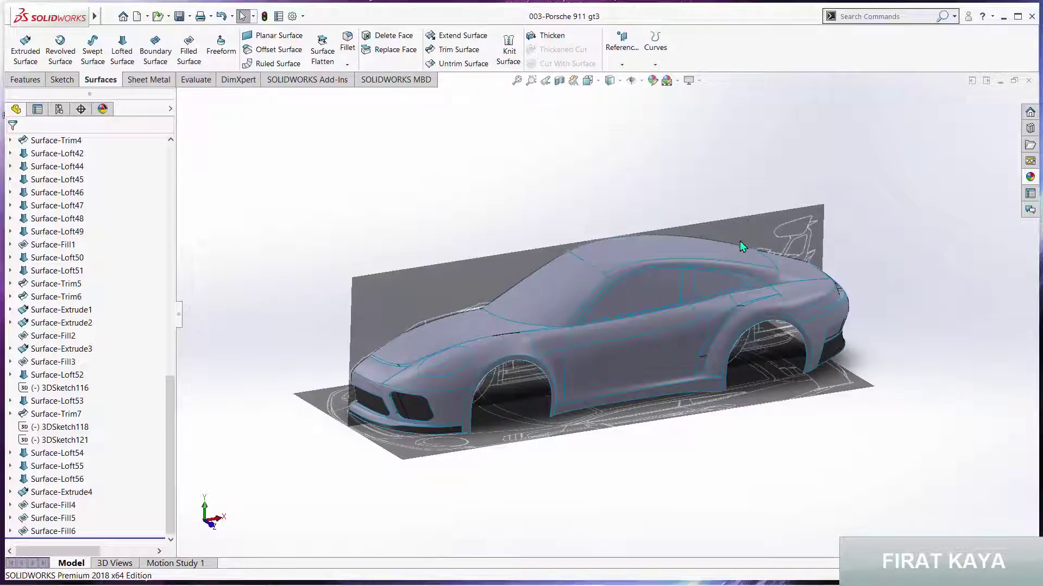
{"action": "middle_click_drag", "start_coordinate": [739, 240], "coordinate": [676, 252]}
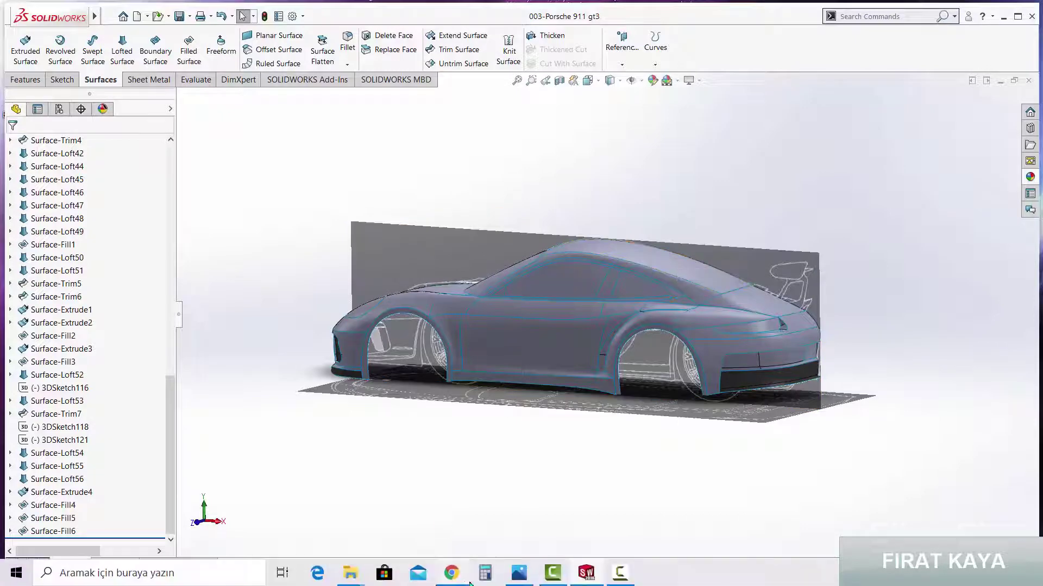
{"action": "left_click", "coordinate": [525, 574]}
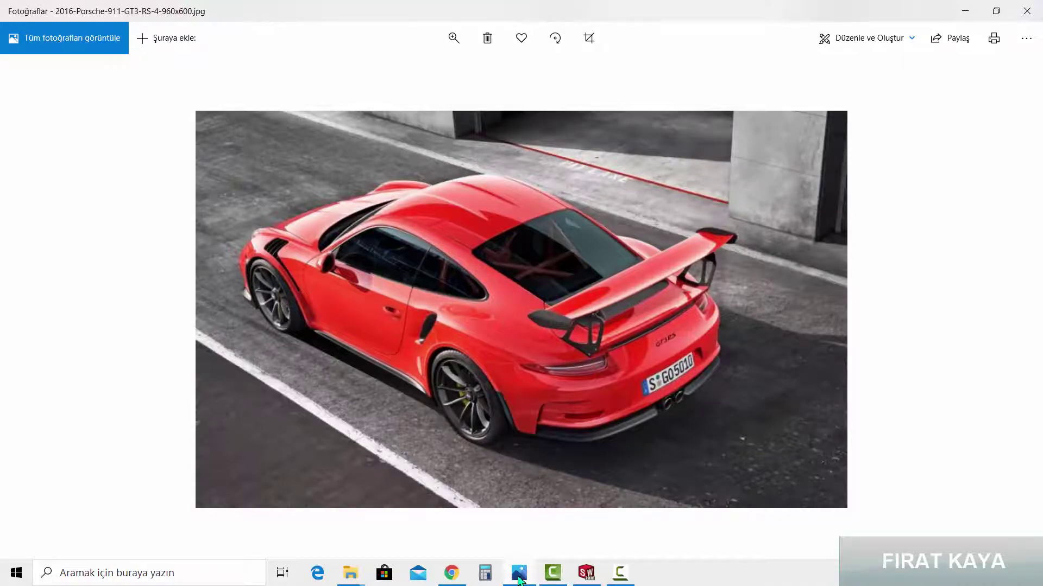
- Close the Porsche 911 GT3 RS reference photo in Windows Photos
{"action": "left_click", "coordinate": [518, 575]}
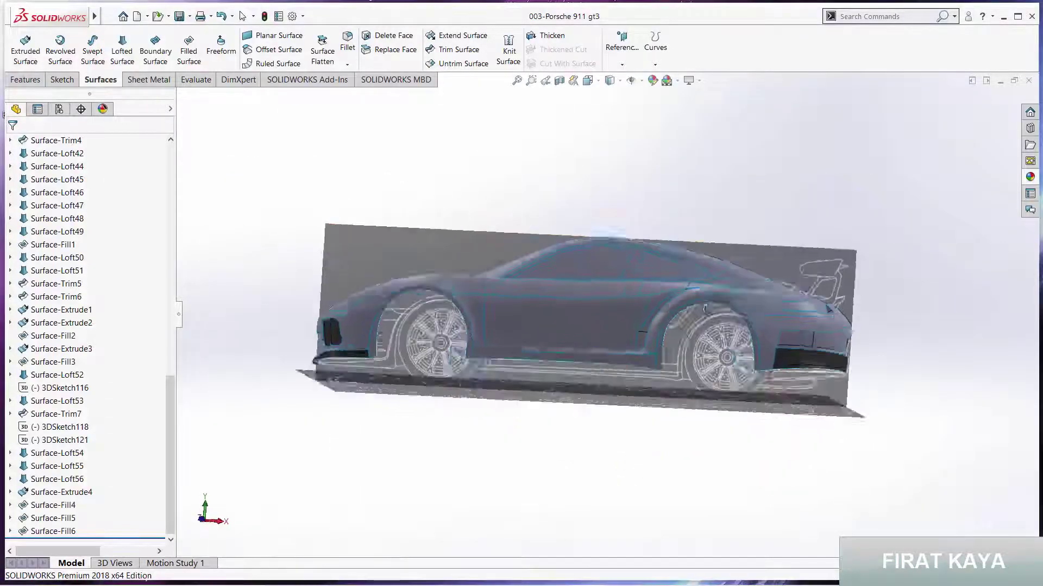
- Start Sketch16 on Üst Düzlem, viewed Normal To and zoomed onto the reference picture
{"action": "mouse_move", "coordinate": [704, 308]}
{"action": "middle_mouse_down"}
{"action": "mouse_move", "coordinate": [717, 190]}
{"action": "mouse_move", "coordinate": [705, 348]}
{"action": "mouse_move", "coordinate": [728, 202]}
{"action": "mouse_move", "coordinate": [661, 410]}
{"action": "mouse_move", "coordinate": [640, 399]}
{"action": "middle_mouse_up"}
{"action": "scroll", "coordinate": [81, 266], "scroll_direction": "up", "scroll_amount": 13}
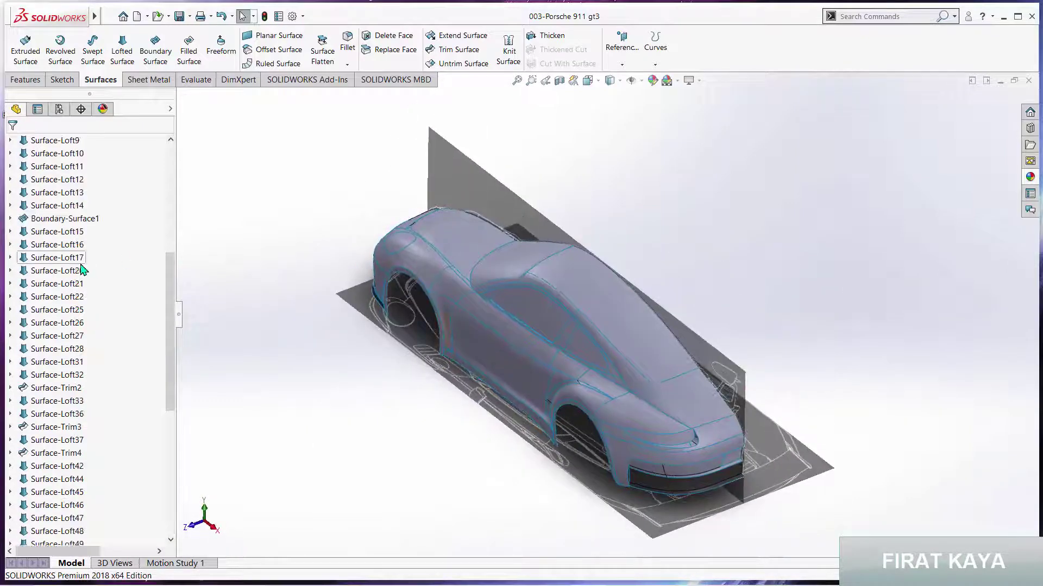
{"action": "scroll", "coordinate": [76, 272], "scroll_direction": "up", "scroll_amount": 9}
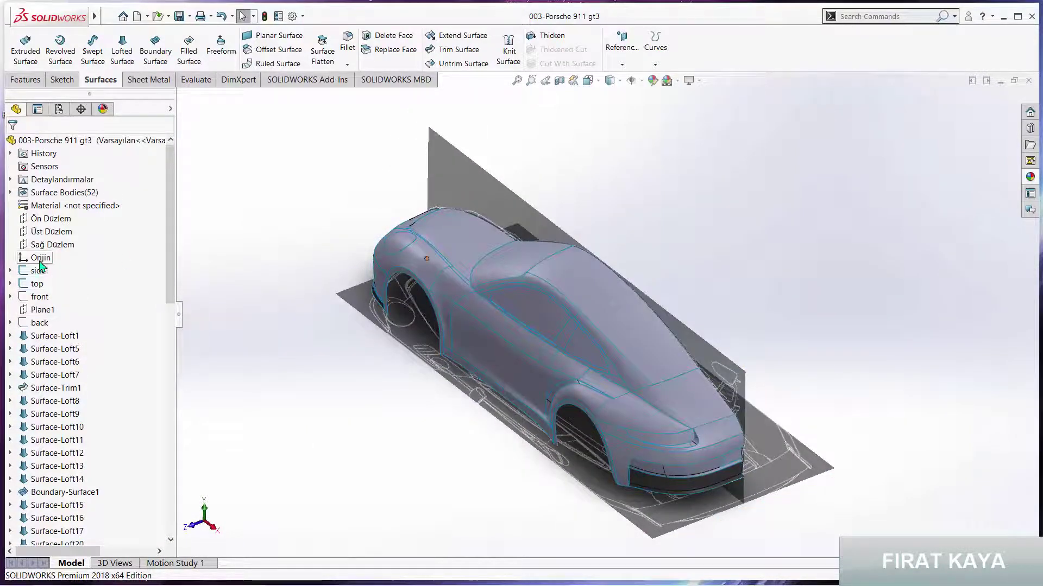
{"action": "left_click", "coordinate": [49, 231]}
{"action": "left_click", "coordinate": [52, 212]}
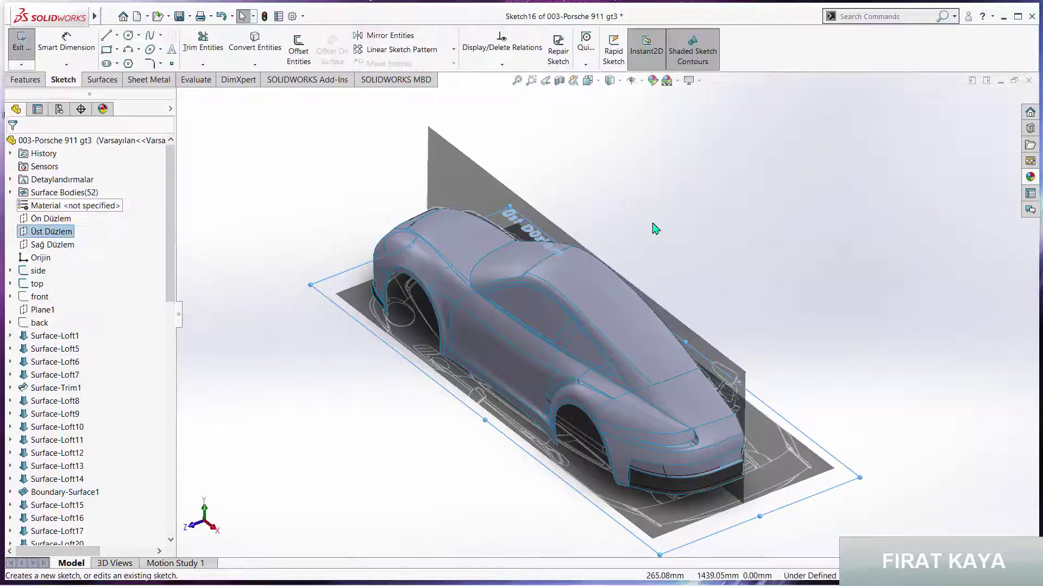
{"action": "key", "text": "space"}
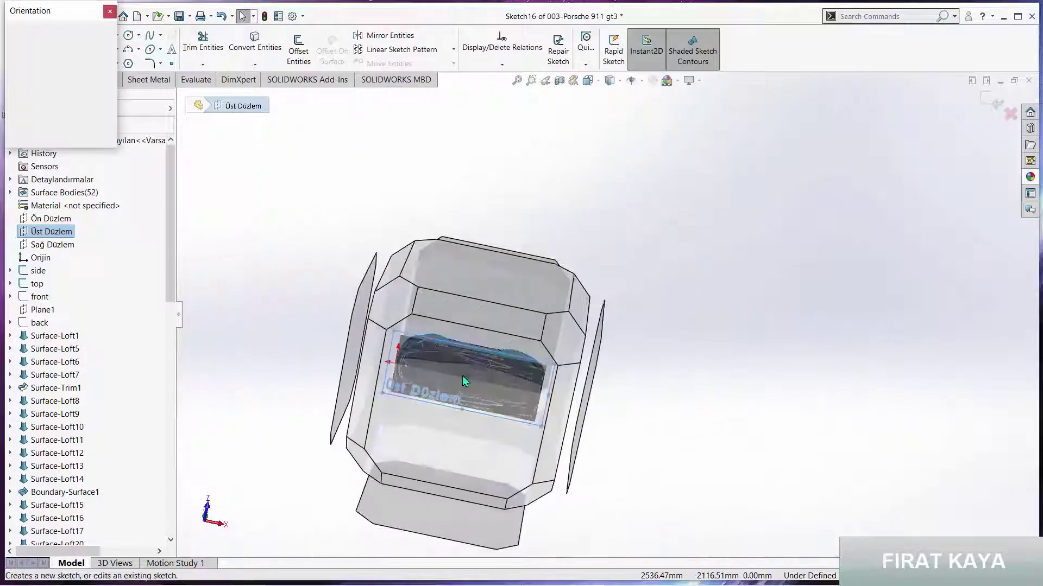
{"action": "key", "text": "ctrl+8"}
{"action": "scroll", "coordinate": [790, 285], "scroll_direction": "down", "scroll_amount": 3}
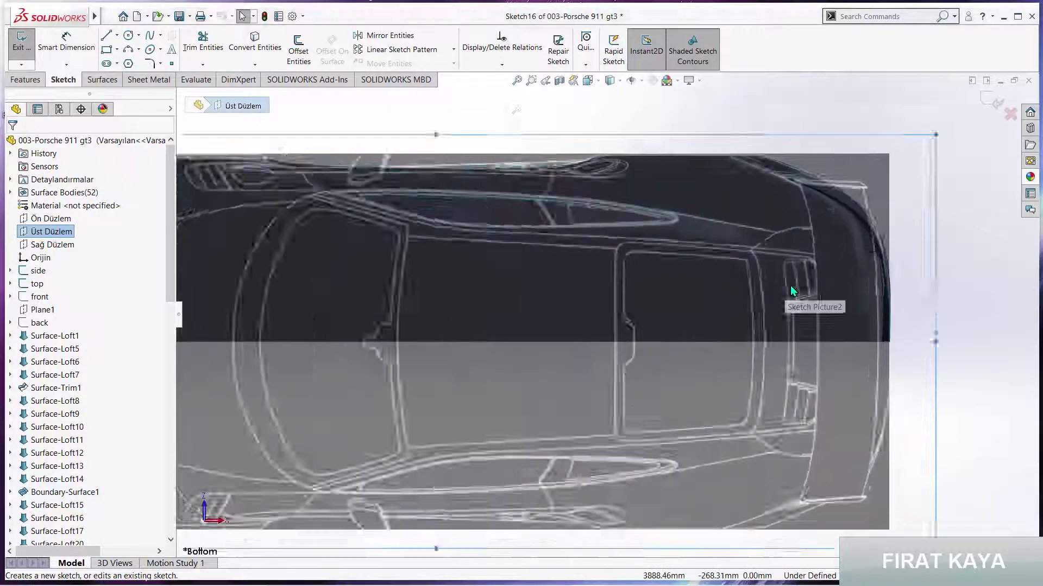
{"action": "scroll", "coordinate": [790, 286], "scroll_direction": "down", "scroll_amount": 2}
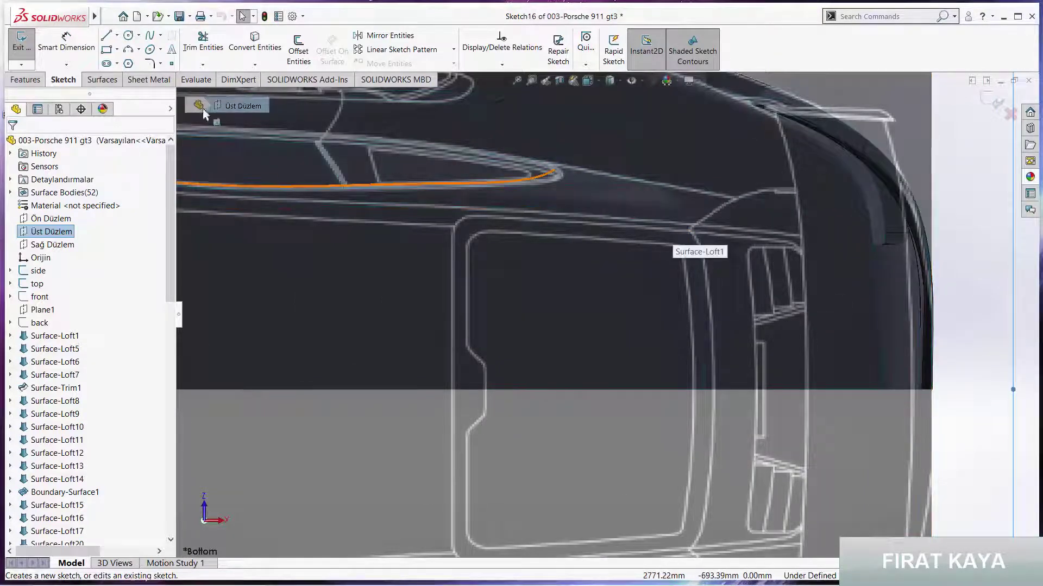
- Draw a spline from the body edge curving down toward the rear
{"action": "left_click", "coordinate": [151, 37]}
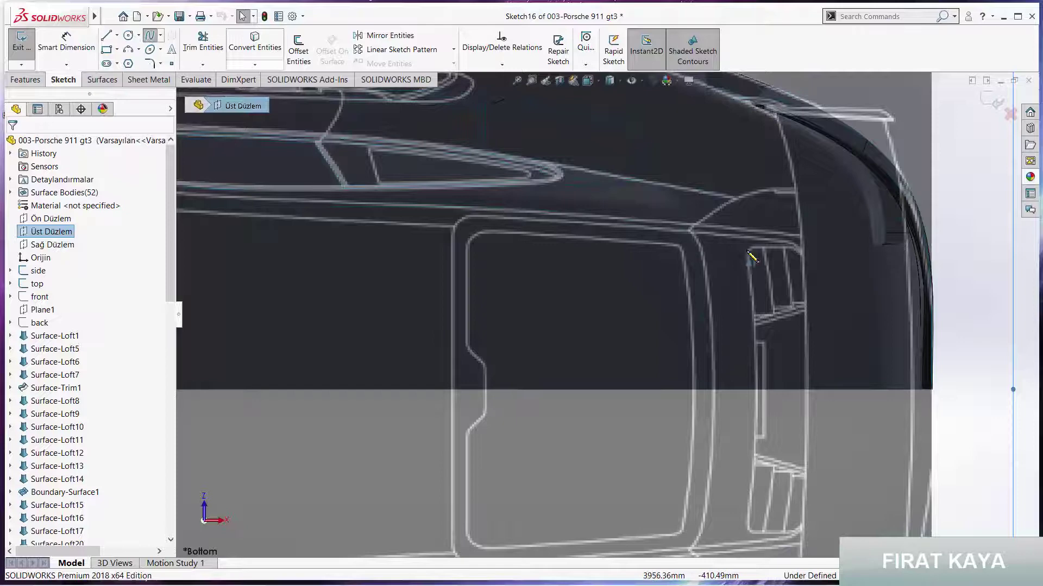
{"action": "left_click", "coordinate": [690, 230]}
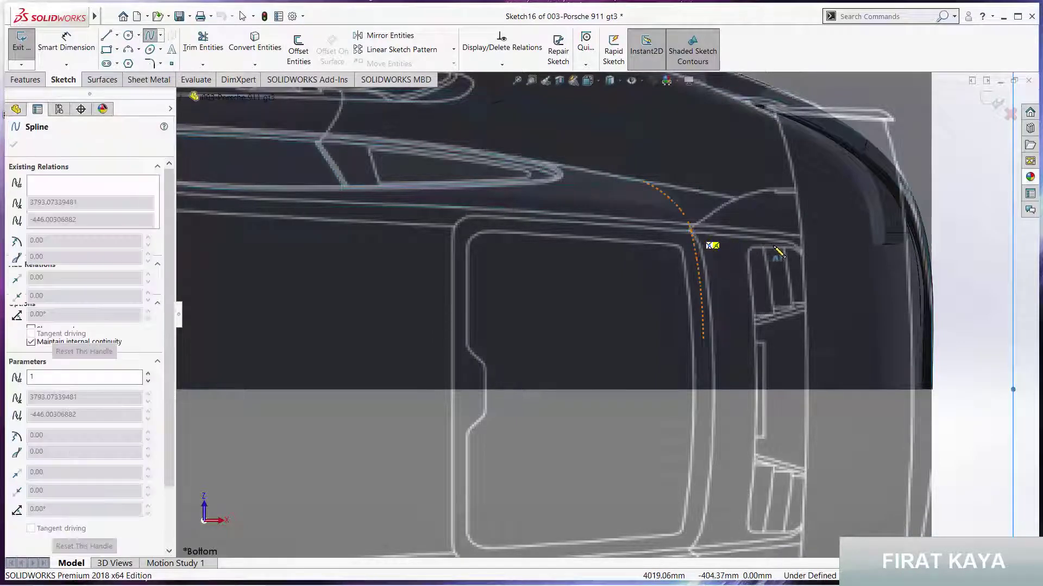
{"action": "left_click", "coordinate": [773, 239]}
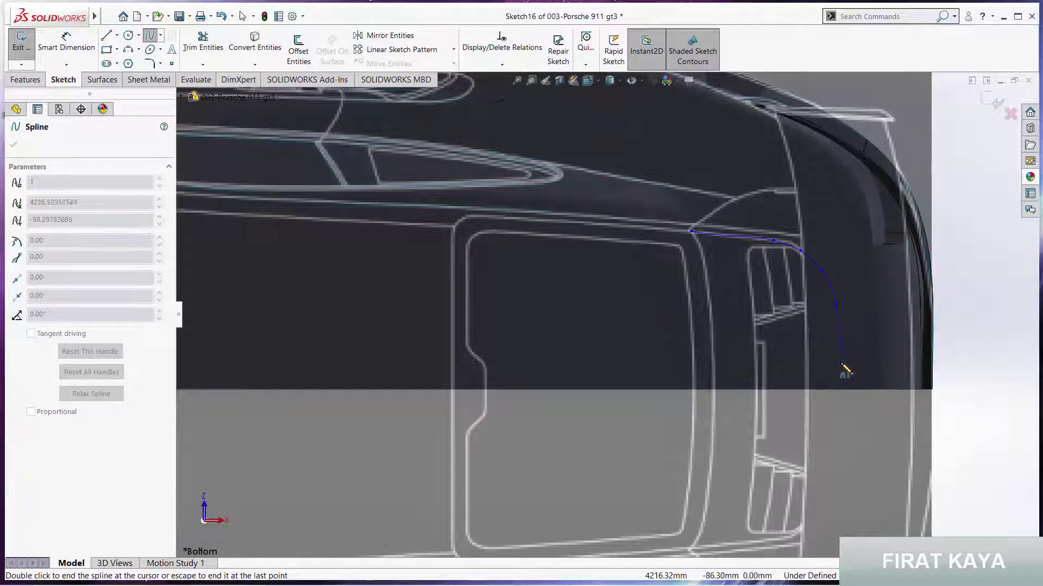
{"action": "double_click", "coordinate": [837, 396]}
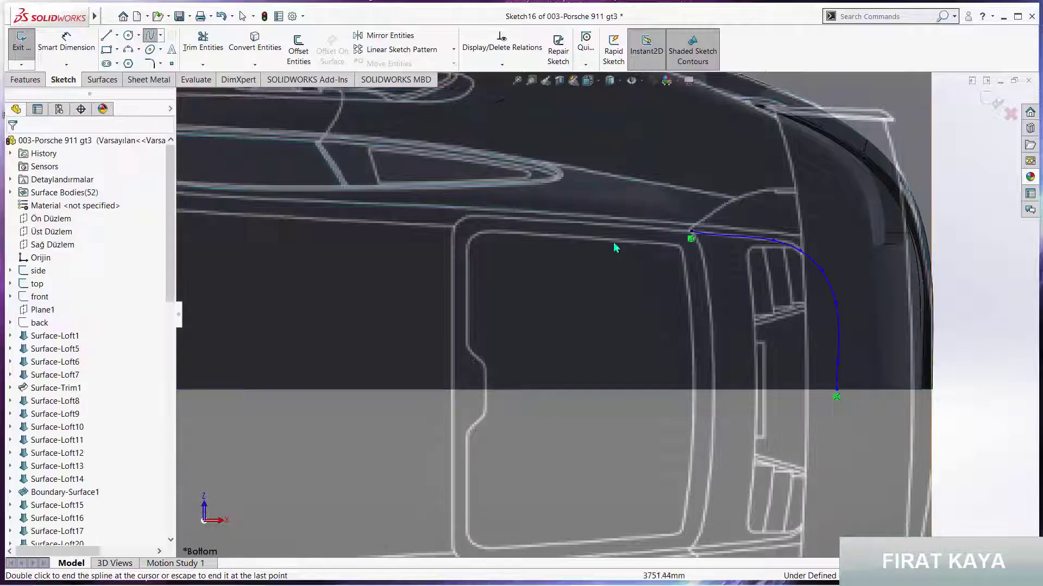
- Add a vertical construction line downward from the spline's lower end
{"action": "left_click", "coordinate": [118, 35]}
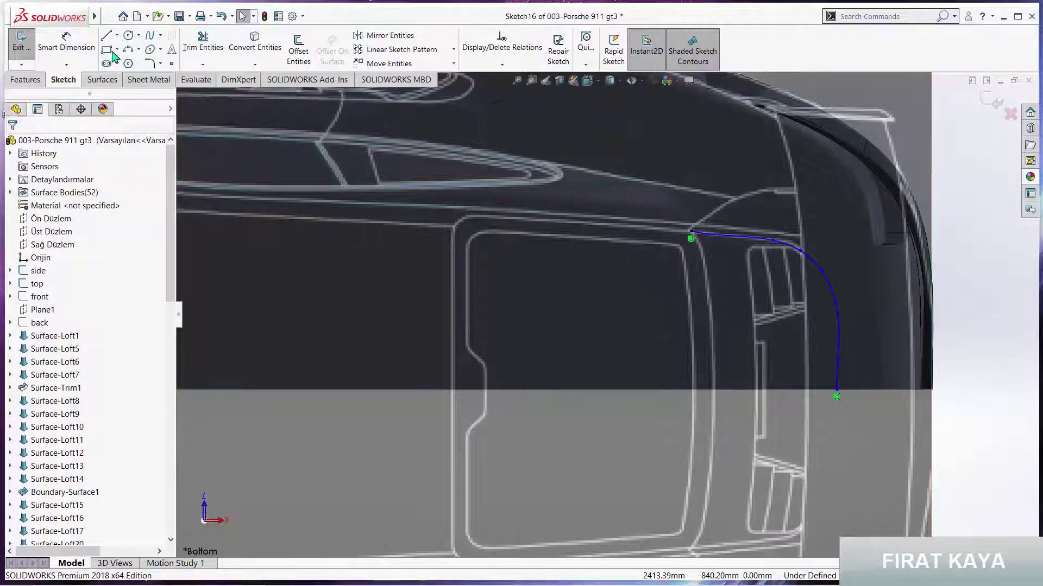
{"action": "left_click", "coordinate": [117, 36]}
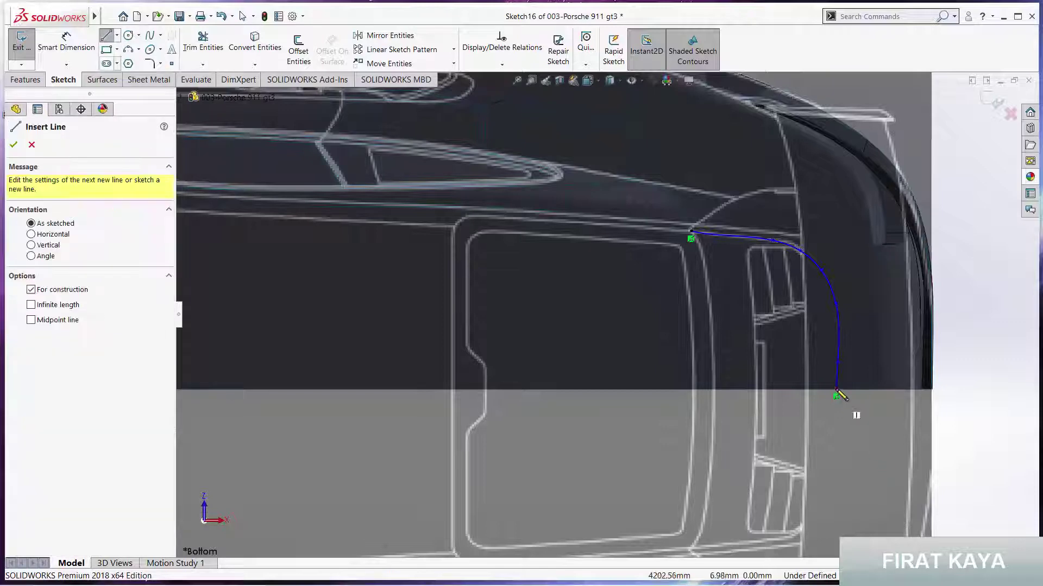
{"action": "left_click", "coordinate": [836, 391]}
{"action": "double_click", "coordinate": [836, 461]}
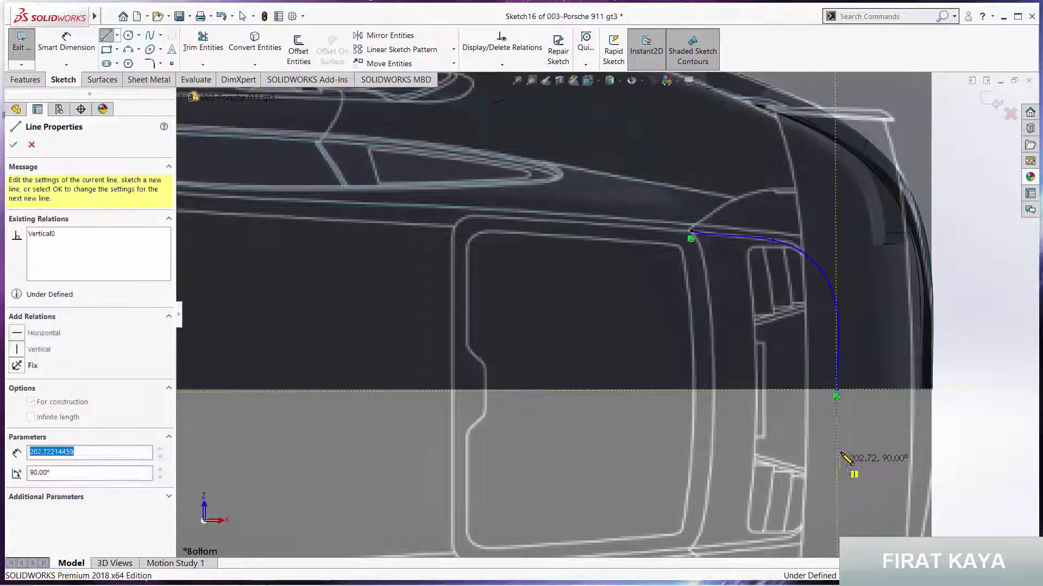
{"action": "key", "text": "Escape"}
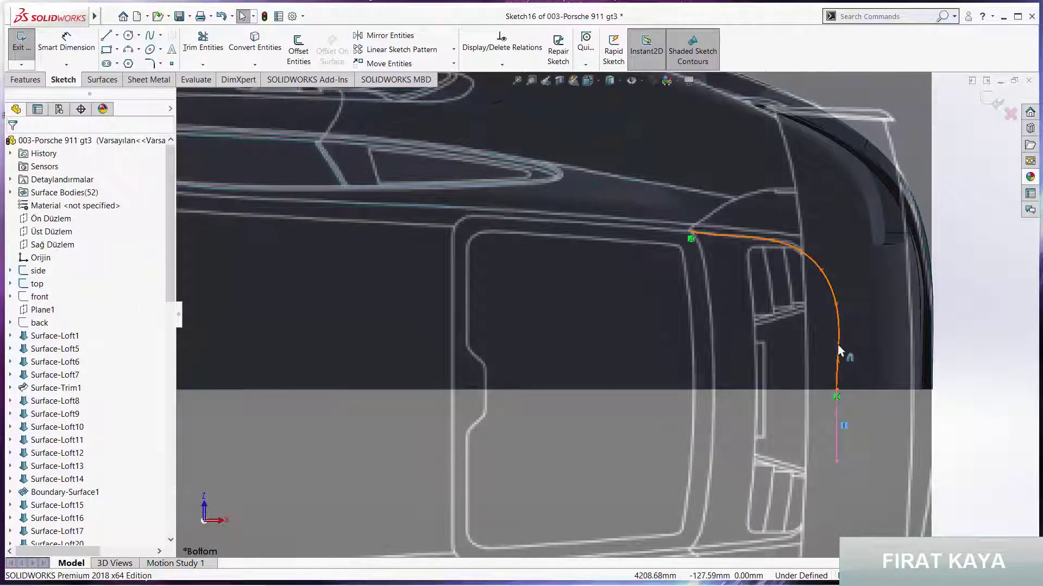
- Select the vertical construction line together with the spline to relate them
{"action": "left_click", "coordinate": [838, 355]}
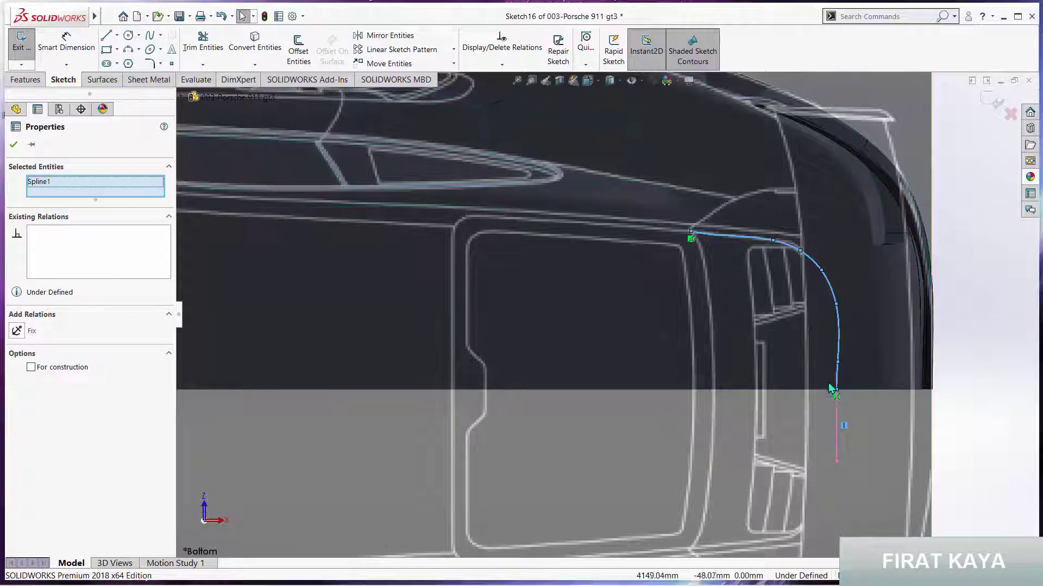
{"action": "key", "text": "Escape"}
{"action": "left_click", "coordinate": [836, 426]}
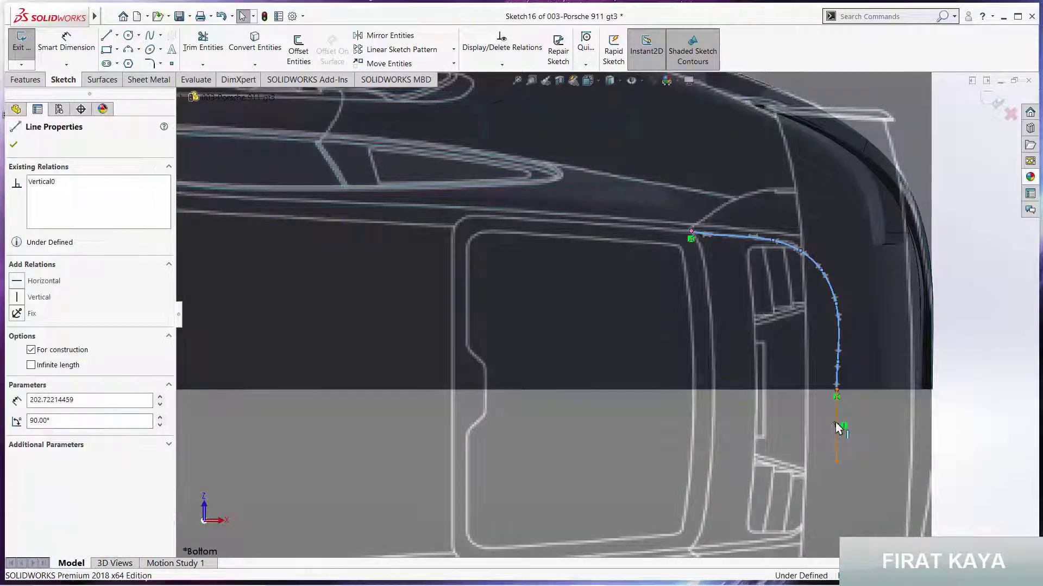
{"action": "left_click", "coordinate": [838, 347], "text": "ctrl"}
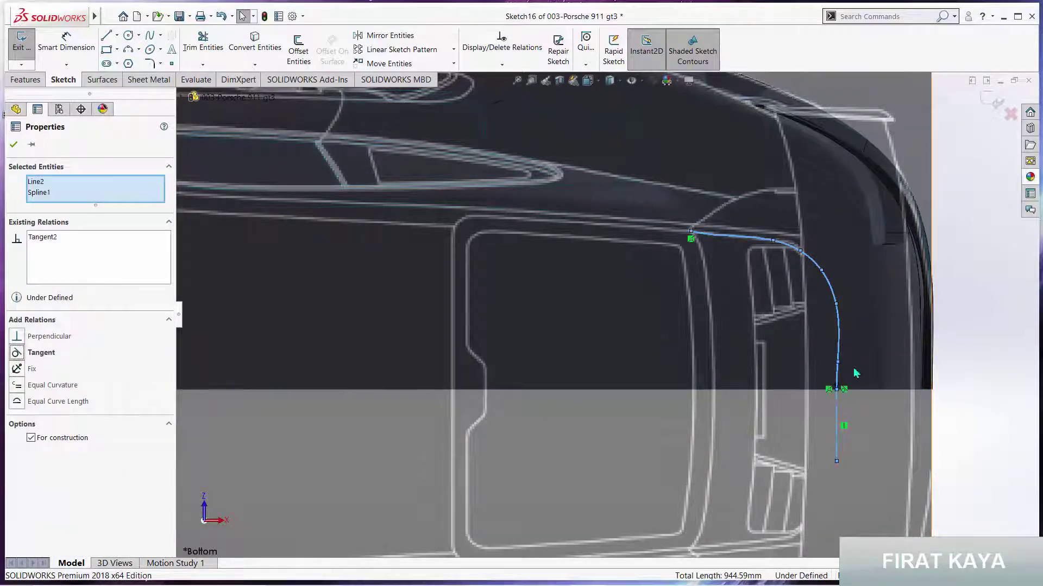
{"action": "key", "text": "Escape"}
- Drag an upper spline point left toward the reference outline
{"action": "scroll", "coordinate": [837, 342], "scroll_direction": "down", "scroll_amount": 2}
{"action": "scroll", "coordinate": [782, 309], "scroll_direction": "down", "scroll_amount": 3}
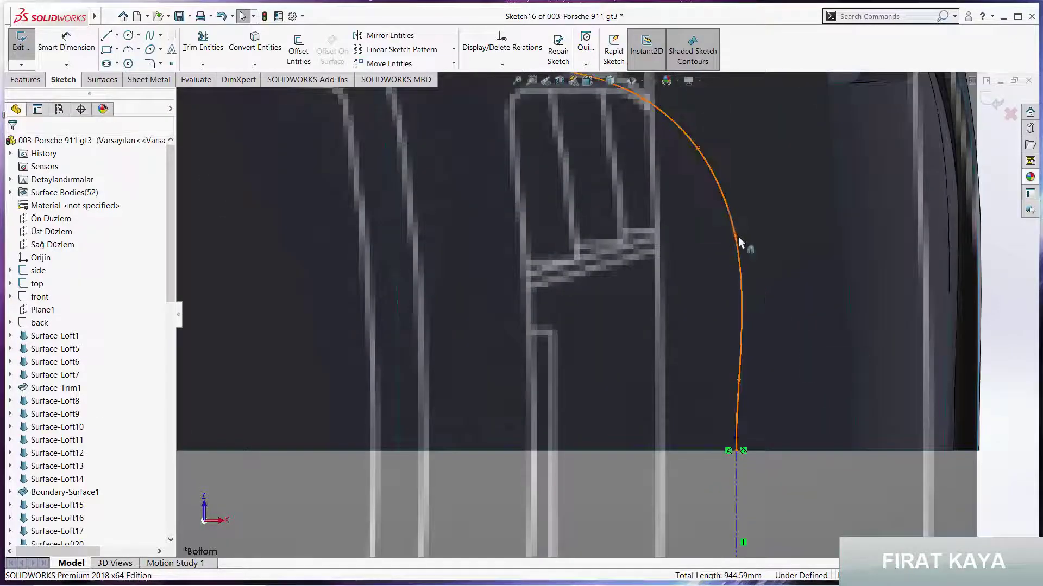
{"action": "mouse_move", "coordinate": [735, 239]}
{"action": "left_mouse_down"}
{"action": "mouse_move", "coordinate": [726, 250]}
{"action": "mouse_move", "coordinate": [726, 375]}
{"action": "left_mouse_up"}
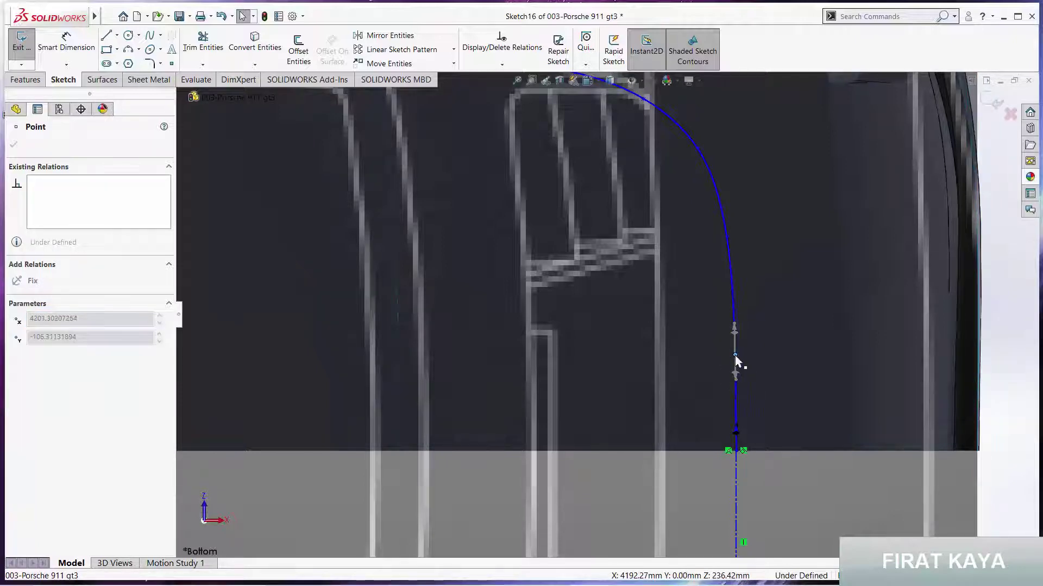
{"action": "scroll", "coordinate": [736, 359], "scroll_direction": "up", "scroll_amount": 3}
{"action": "scroll", "coordinate": [815, 326], "scroll_direction": "up", "scroll_amount": 2}
{"action": "key", "text": "Escape"}
{"action": "scroll", "coordinate": [612, 237], "scroll_direction": "down", "scroll_amount": 5}
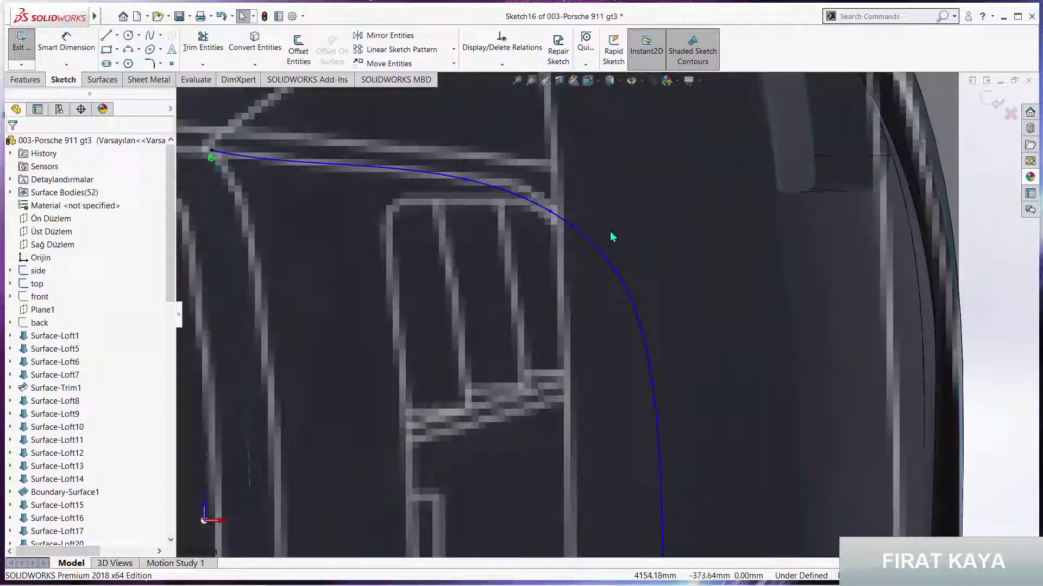
{"action": "scroll", "coordinate": [326, 198], "scroll_direction": "down", "scroll_amount": 2}
{"action": "scroll", "coordinate": [334, 201], "scroll_direction": "down", "scroll_amount": 2}
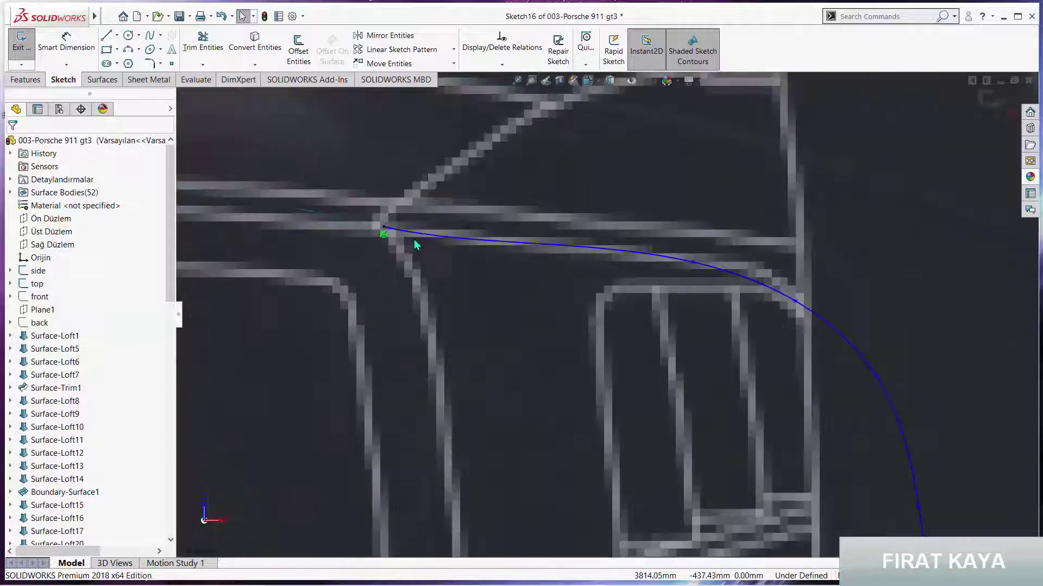
- Make the spline tangent to the existing body edge
{"action": "left_click", "coordinate": [408, 231]}
{"action": "key", "text": "Escape"}
{"action": "left_click", "coordinate": [362, 221]}
{"action": "left_click", "coordinate": [382, 230], "text": "ctrl"}
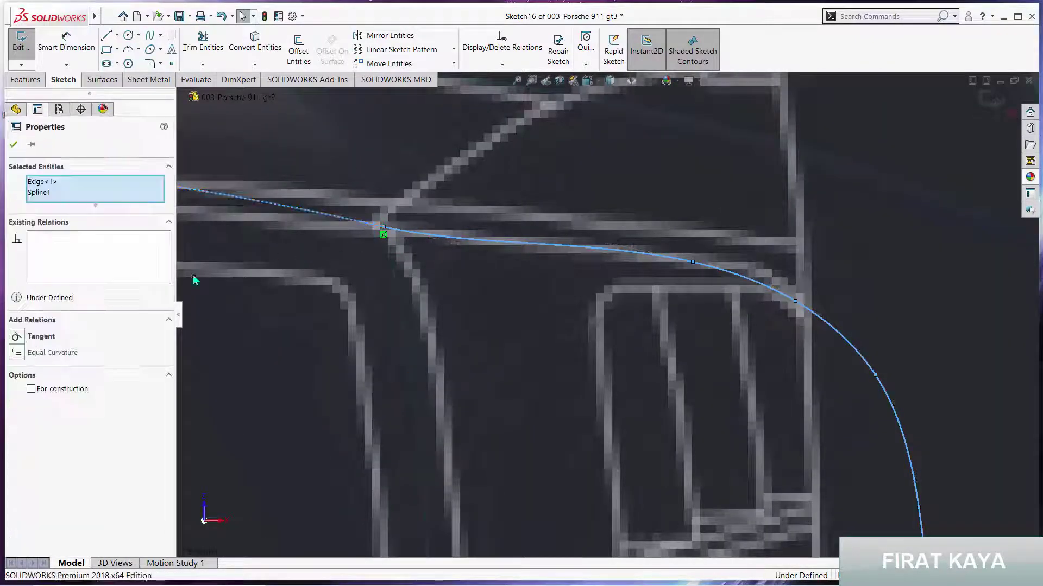
{"action": "left_click", "coordinate": [451, 275]}
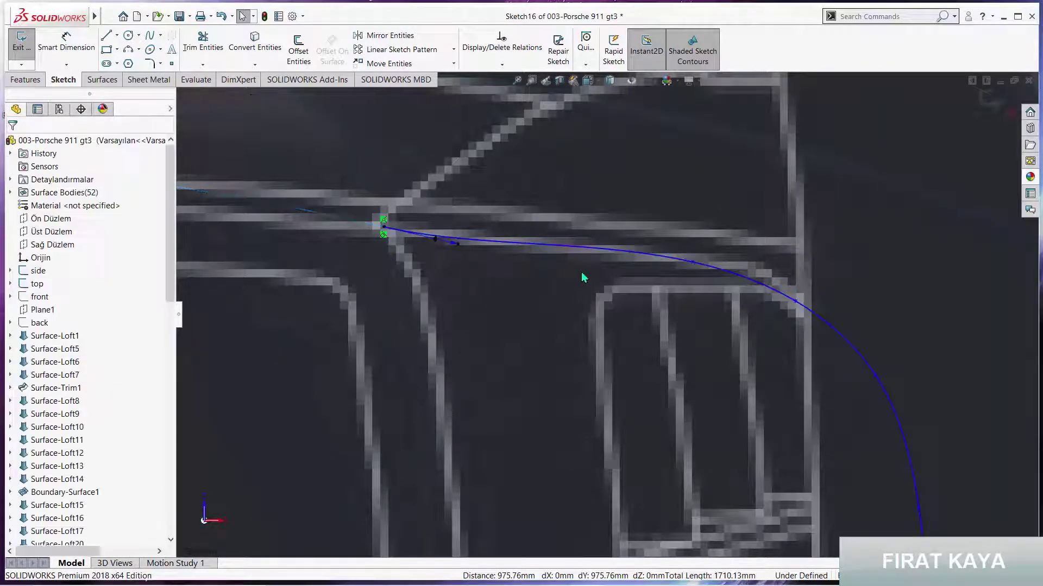
- Drag the spline's bend points to hug the reference picture's rounded corner
{"action": "left_click", "coordinate": [692, 263]}
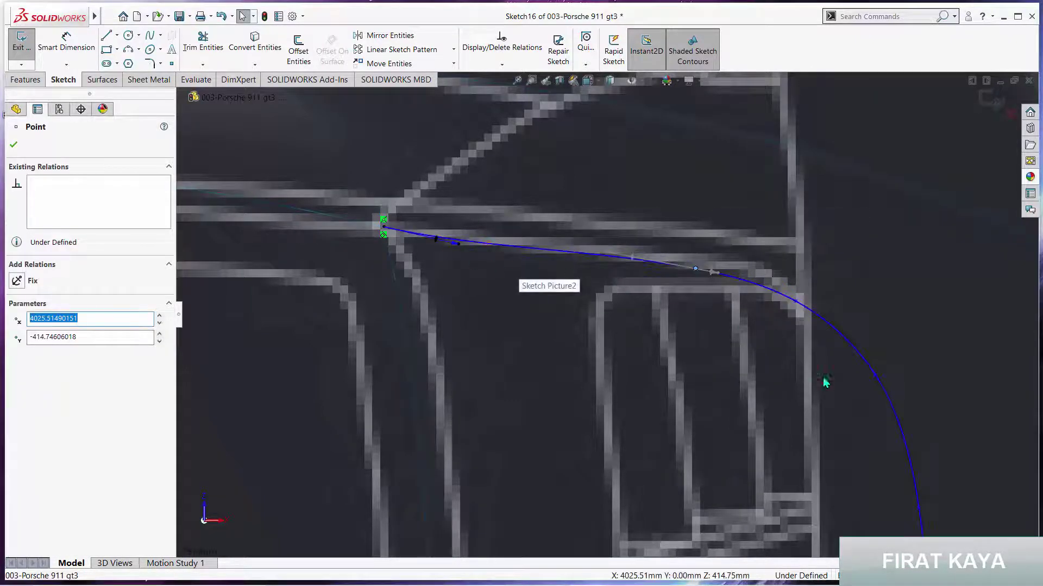
{"action": "middle_click_drag", "start_coordinate": [807, 437], "coordinate": [763, 368], "text": "ctrl"}
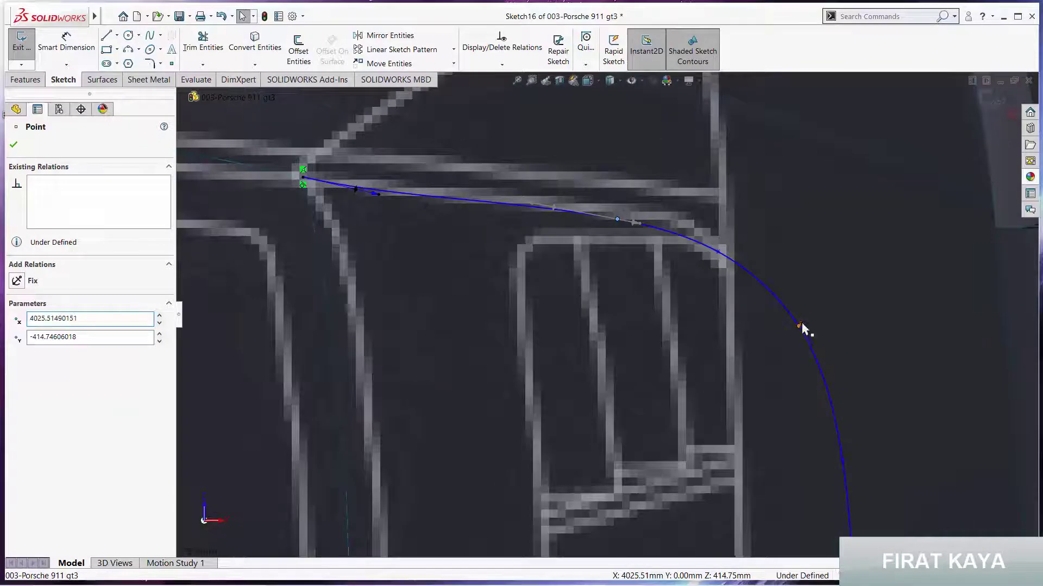
{"action": "left_click_drag", "start_coordinate": [805, 332], "coordinate": [807, 321]}
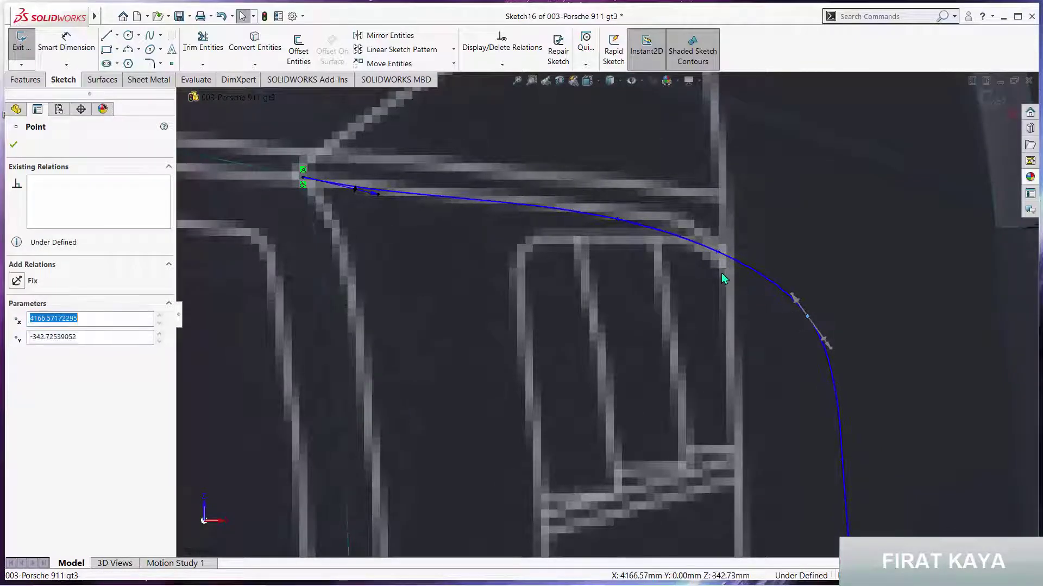
{"action": "left_click_drag", "start_coordinate": [718, 253], "coordinate": [721, 249]}
{"action": "key", "text": "Escape"}
{"action": "scroll", "coordinate": [662, 360], "scroll_direction": "up", "scroll_amount": 3}
{"action": "scroll", "coordinate": [661, 363], "scroll_direction": "down", "scroll_amount": 2}
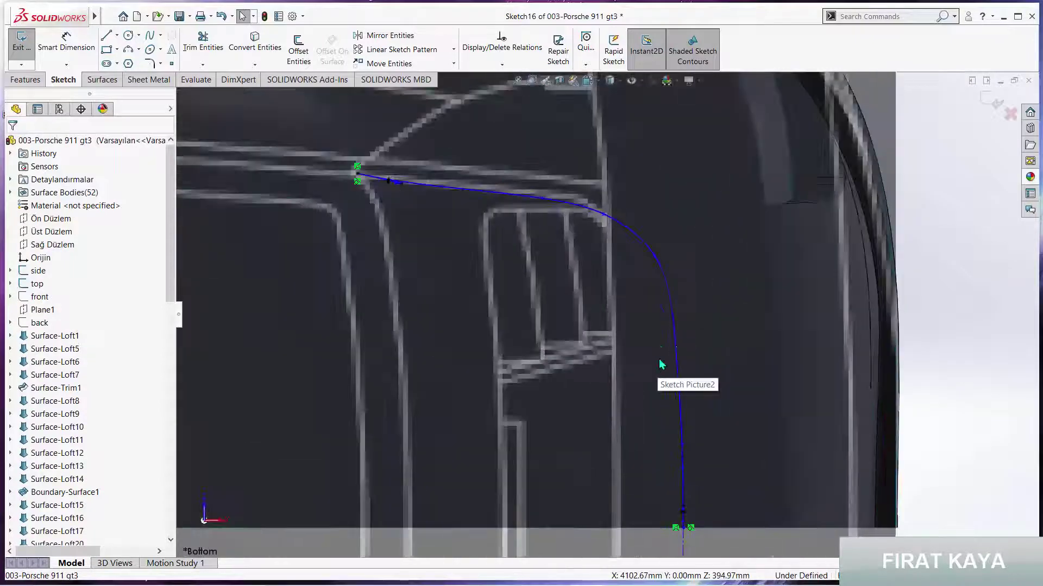
{"action": "left_click_drag", "start_coordinate": [685, 341], "coordinate": [683, 343]}
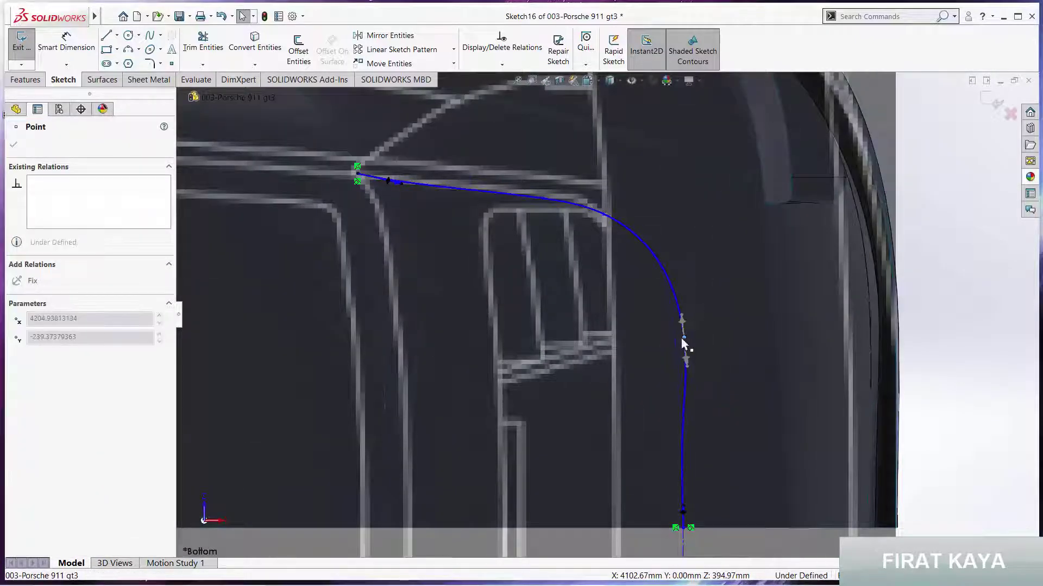
{"action": "key", "text": "Escape"}
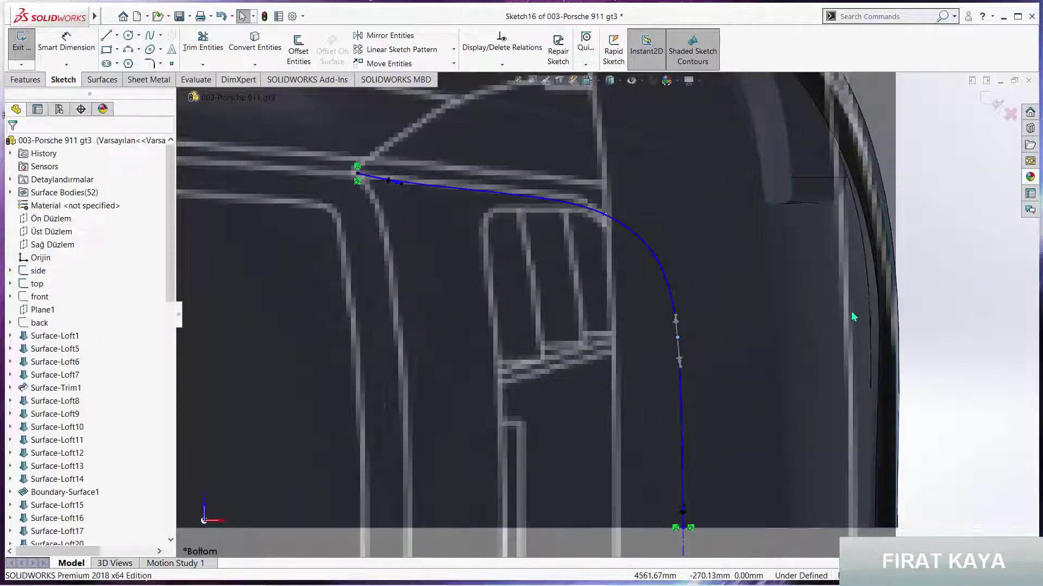
{"action": "scroll", "coordinate": [651, 304], "scroll_direction": "up", "scroll_amount": 2}
- Reorient the view Normal To the Sketch16 plane
{"action": "scroll", "coordinate": [651, 282], "scroll_direction": "up", "scroll_amount": 2}
{"action": "middle_click_drag", "start_coordinate": [646, 234], "coordinate": [610, 424]}
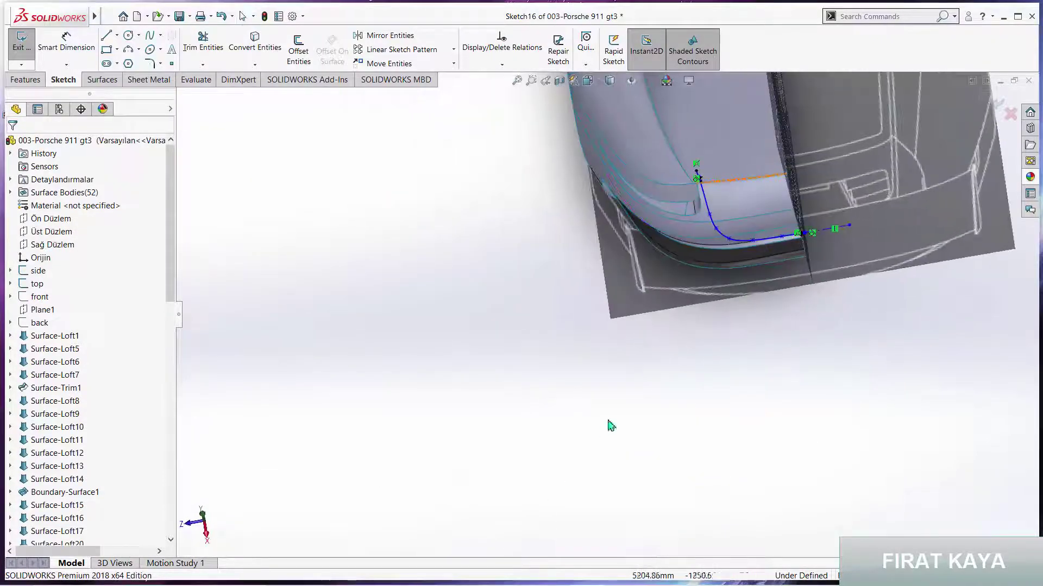
{"action": "key", "text": "space"}
{"action": "key", "text": "ctrl+8"}
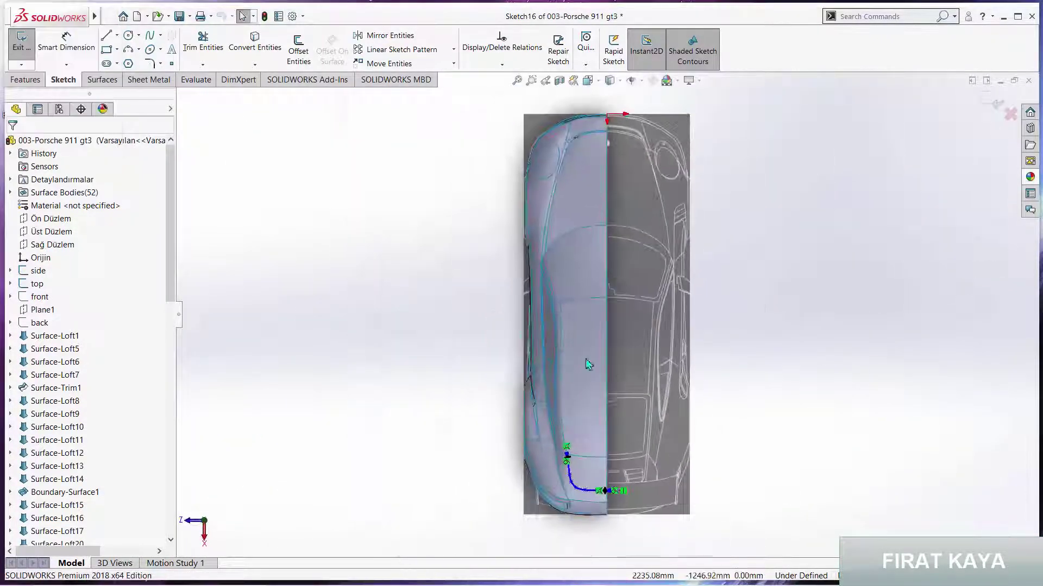
- Start Offset Entities with the corner spline selected
{"action": "scroll", "coordinate": [607, 435], "scroll_direction": "down", "scroll_amount": 3}
{"action": "scroll", "coordinate": [630, 354], "scroll_direction": "down", "scroll_amount": 1}
{"action": "scroll", "coordinate": [627, 353], "scroll_direction": "down", "scroll_amount": 2}
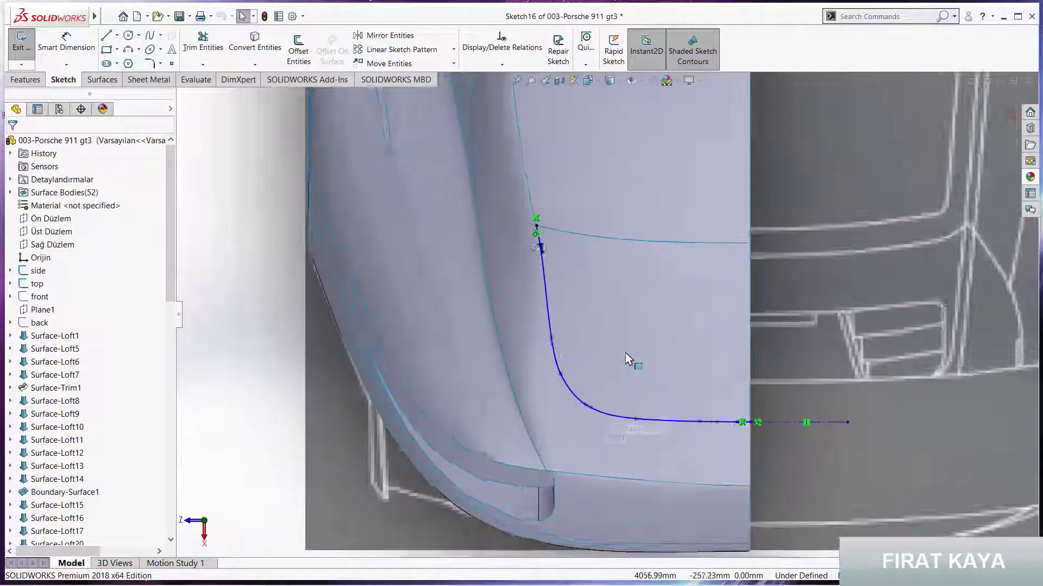
{"action": "scroll", "coordinate": [621, 344], "scroll_direction": "down", "scroll_amount": 1}
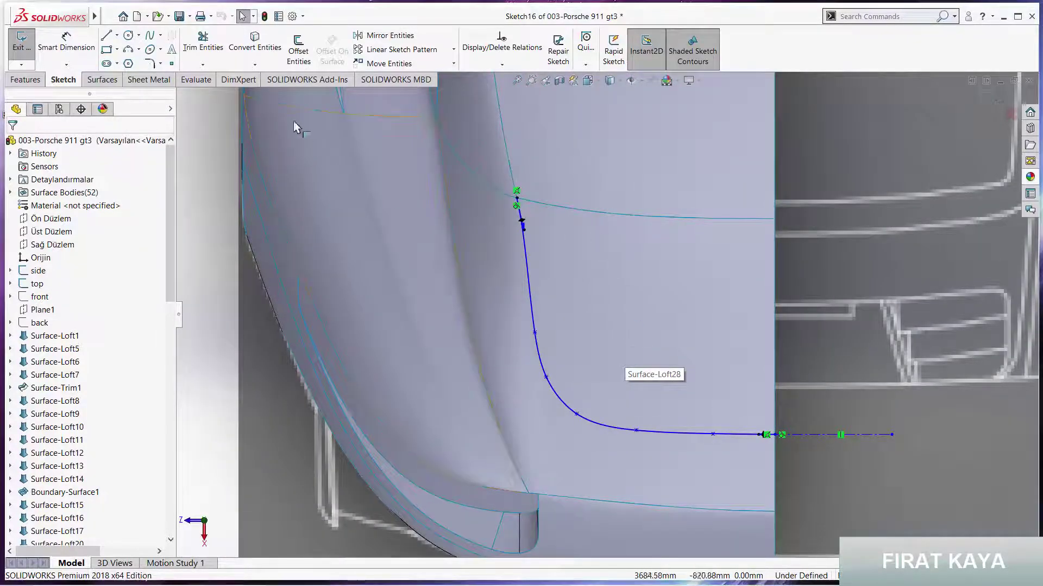
{"action": "left_click", "coordinate": [298, 50]}
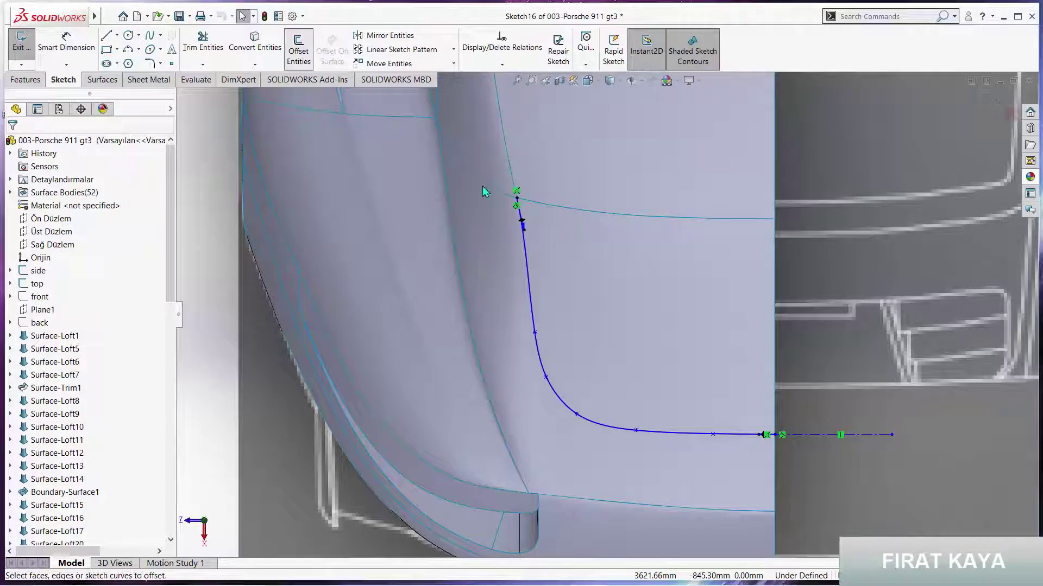
{"action": "left_click", "coordinate": [527, 250]}
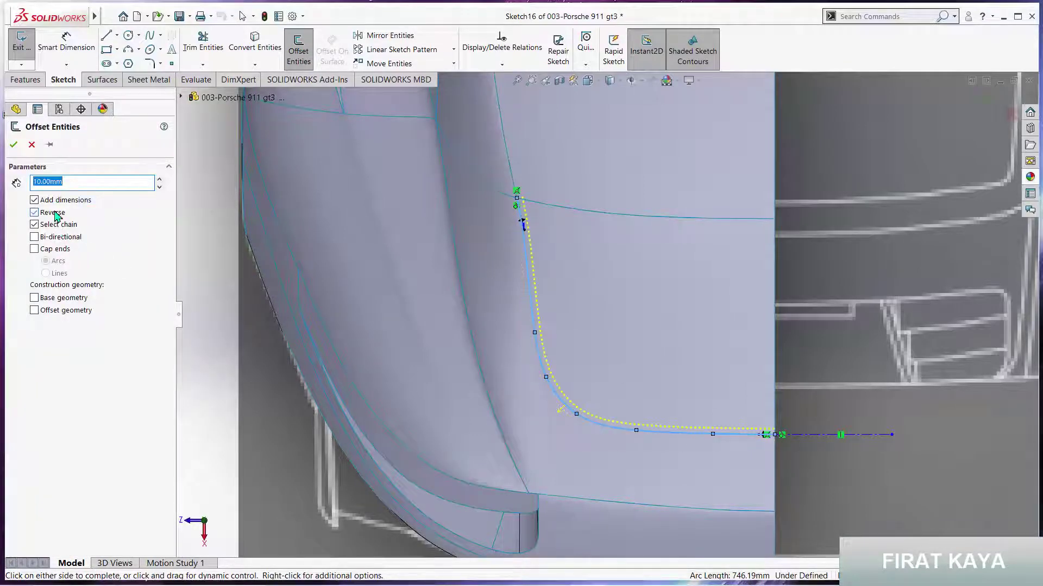
- Apply the 20 mm offset and draw a short line closing the top ends
{"action": "type", "text": "20"}
{"action": "key", "text": "Return"}
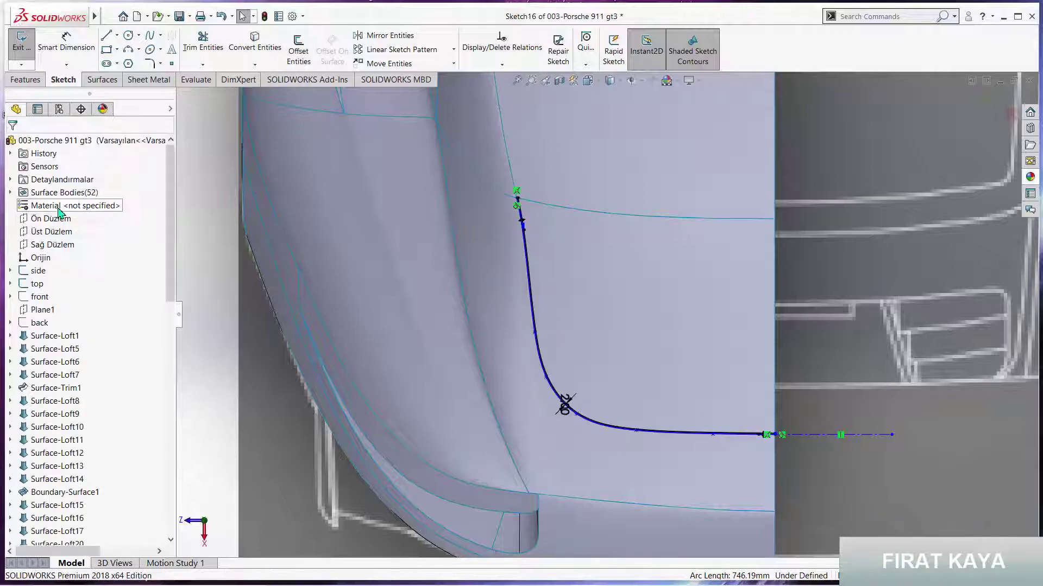
{"action": "key", "text": "l"}
{"action": "scroll", "coordinate": [543, 228], "scroll_direction": "down", "scroll_amount": 5}
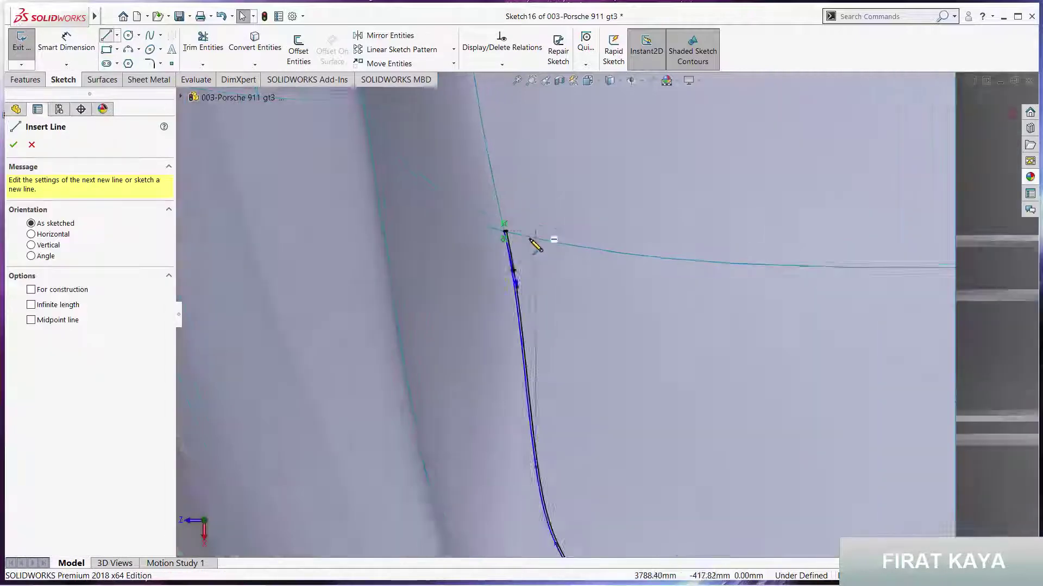
{"action": "left_click", "coordinate": [492, 235]}
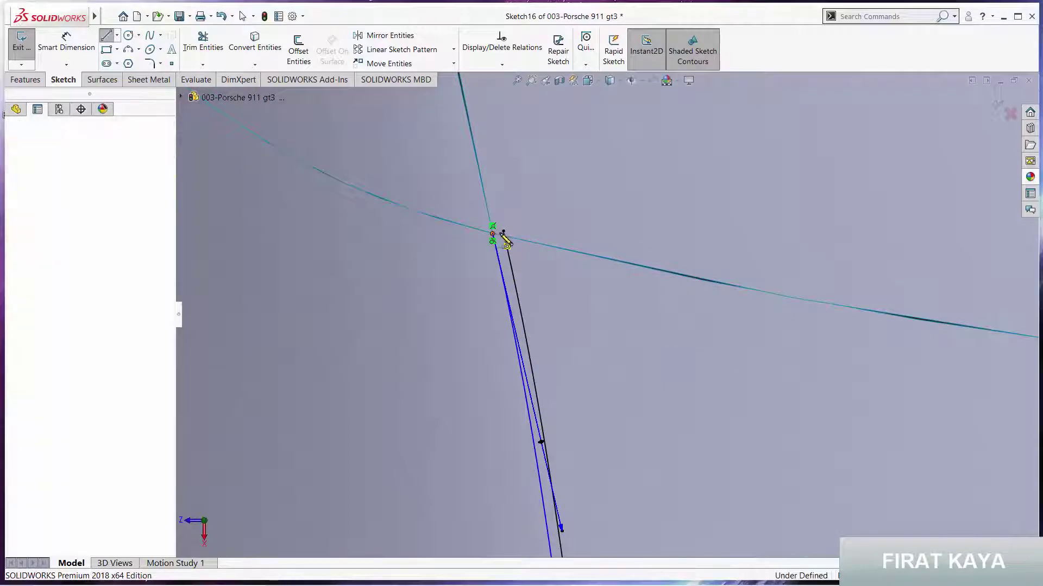
{"action": "left_click", "coordinate": [503, 230]}
- Join the lower ends of the spline and its offset with a second short line
{"action": "scroll", "coordinate": [731, 389], "scroll_direction": "up", "scroll_amount": 3}
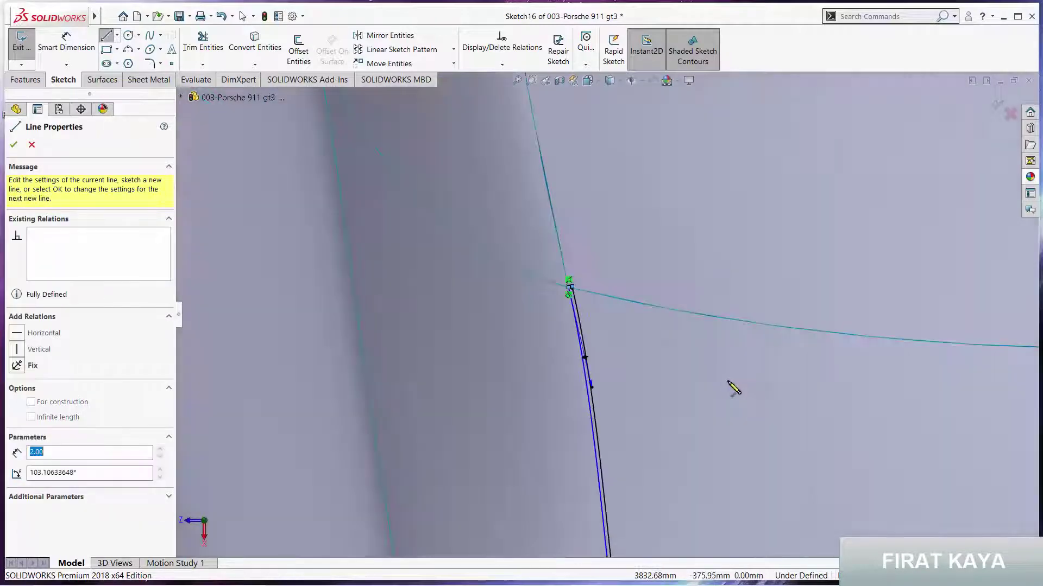
{"action": "scroll", "coordinate": [775, 433], "scroll_direction": "up", "scroll_amount": 4}
{"action": "scroll", "coordinate": [650, 353], "scroll_direction": "up", "scroll_amount": 2}
{"action": "scroll", "coordinate": [646, 348], "scroll_direction": "down", "scroll_amount": 4}
{"action": "scroll", "coordinate": [646, 325], "scroll_direction": "down", "scroll_amount": 4}
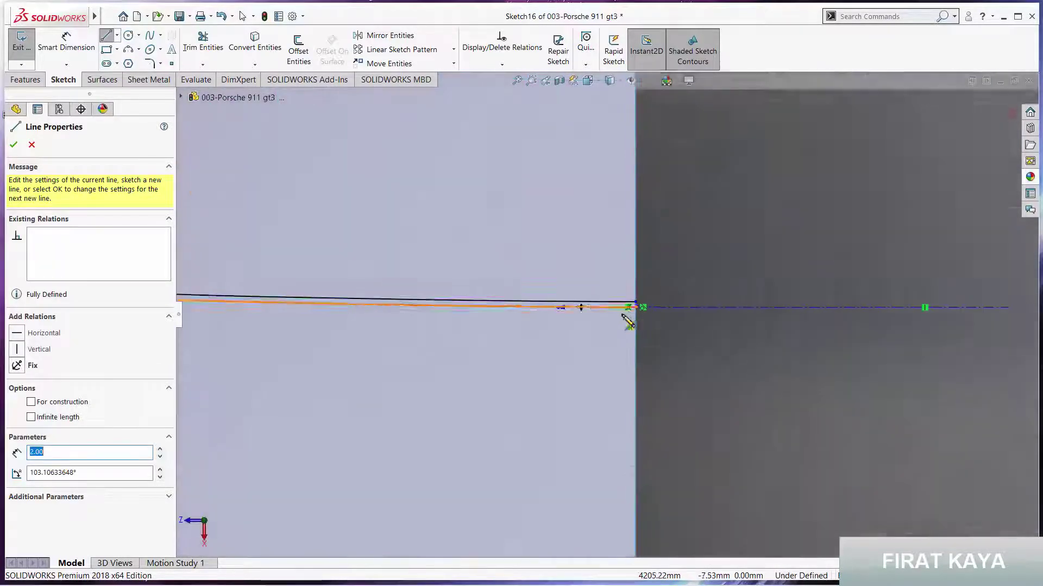
{"action": "scroll", "coordinate": [646, 288], "scroll_direction": "down", "scroll_amount": 1}
{"action": "left_click", "coordinate": [651, 298]}
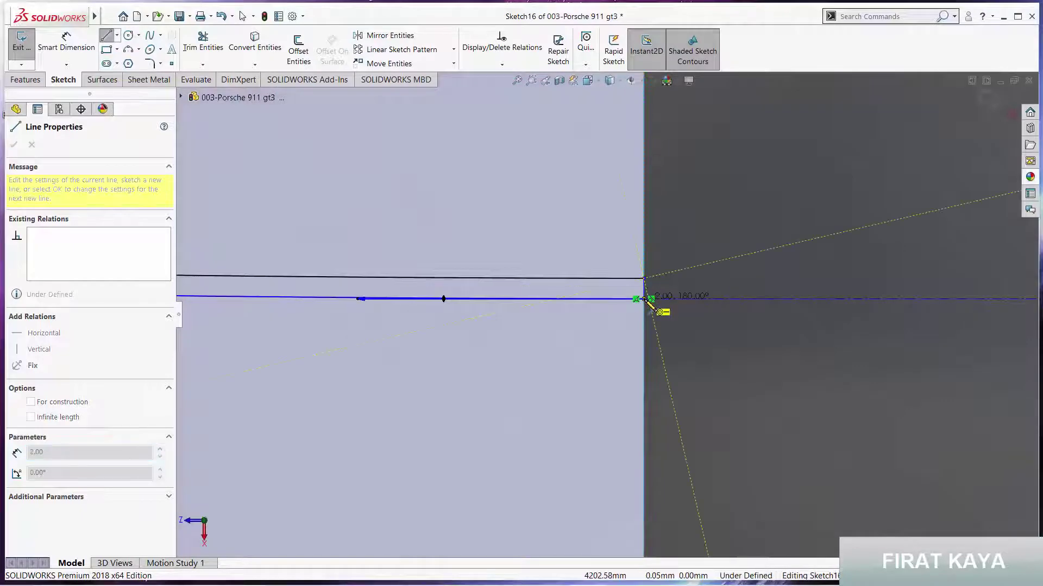
{"action": "key", "text": "Escape"}
{"action": "key", "text": "Escape"}
- Zoom out and switch to the Surfaces toolbar
{"action": "scroll", "coordinate": [443, 312], "scroll_direction": "up", "scroll_amount": 2}
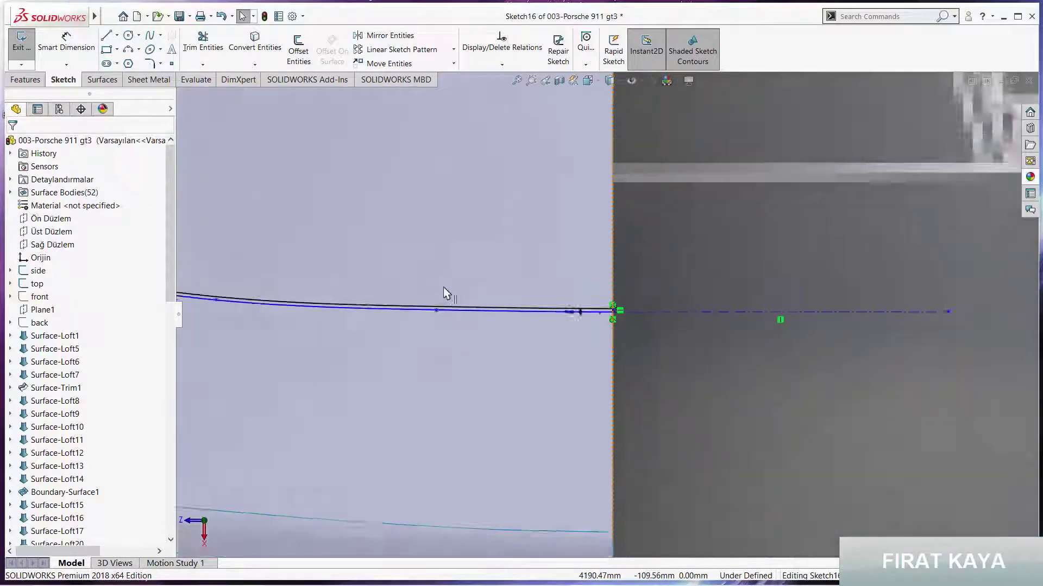
{"action": "scroll", "coordinate": [462, 271], "scroll_direction": "up", "scroll_amount": 3}
{"action": "scroll", "coordinate": [480, 195], "scroll_direction": "up", "scroll_amount": 2}
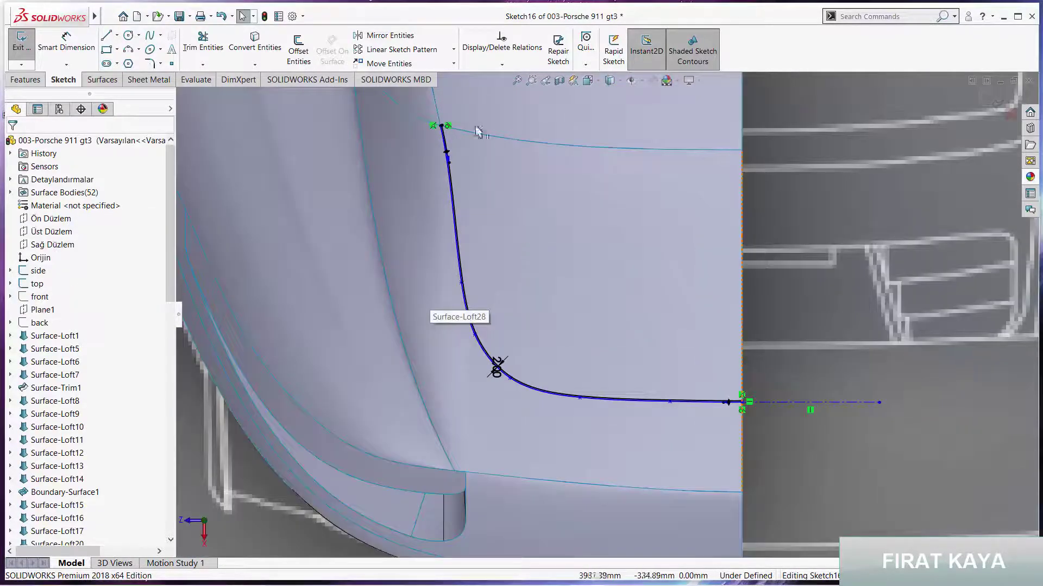
{"action": "left_click", "coordinate": [101, 79]}
- Trim Surface-Loft28-Trim1 with Sketch16, removing the enclosed strip as Surface-Trim8
{"action": "left_click", "coordinate": [465, 50]}
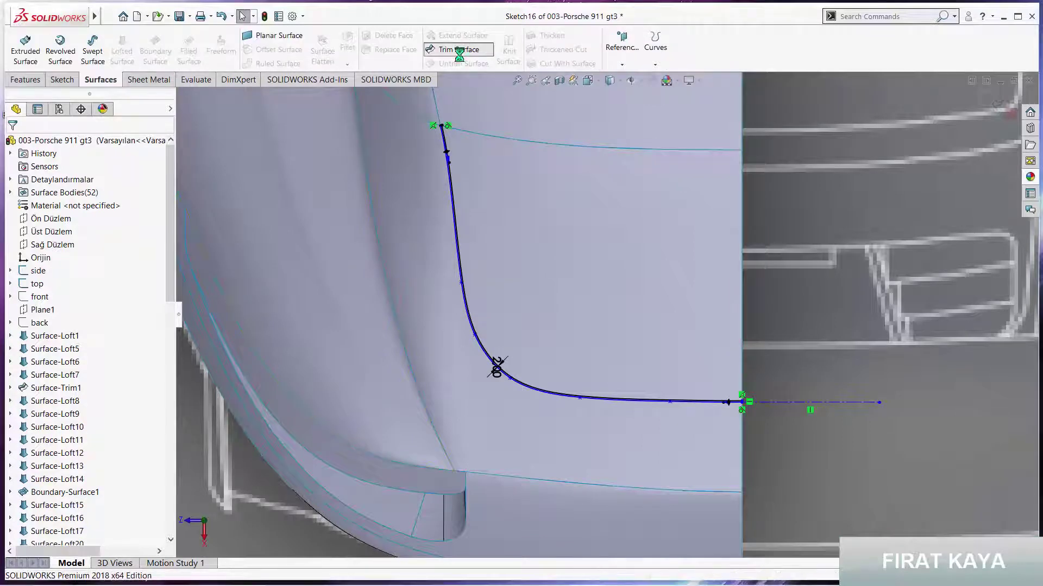
{"action": "scroll", "coordinate": [477, 190], "scroll_direction": "down", "scroll_amount": 2}
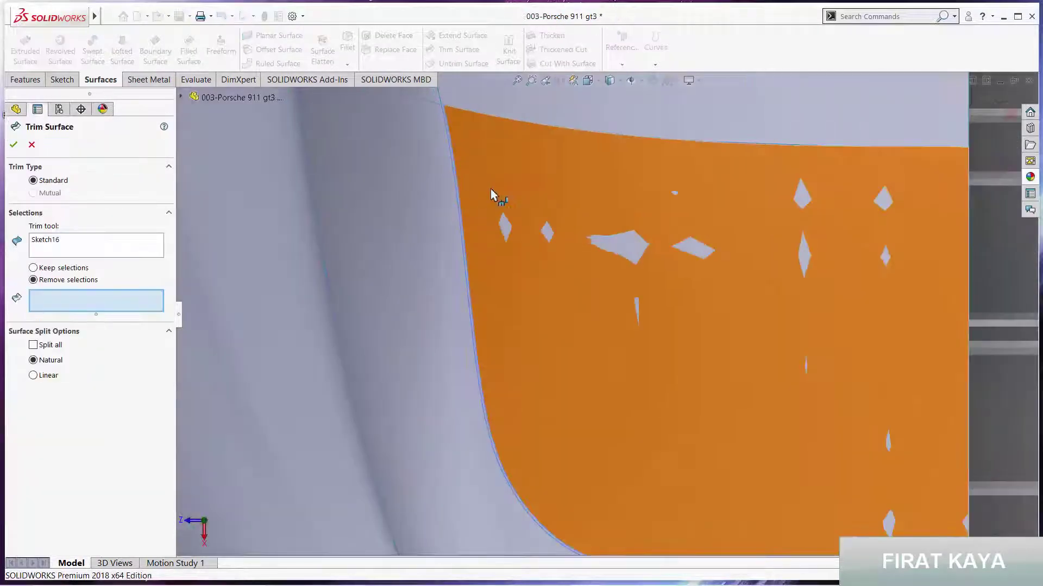
{"action": "scroll", "coordinate": [490, 189], "scroll_direction": "down", "scroll_amount": 2}
{"action": "scroll", "coordinate": [483, 187], "scroll_direction": "down", "scroll_amount": 2}
{"action": "scroll", "coordinate": [438, 175], "scroll_direction": "up", "scroll_amount": 2}
{"action": "left_click", "coordinate": [441, 186]}
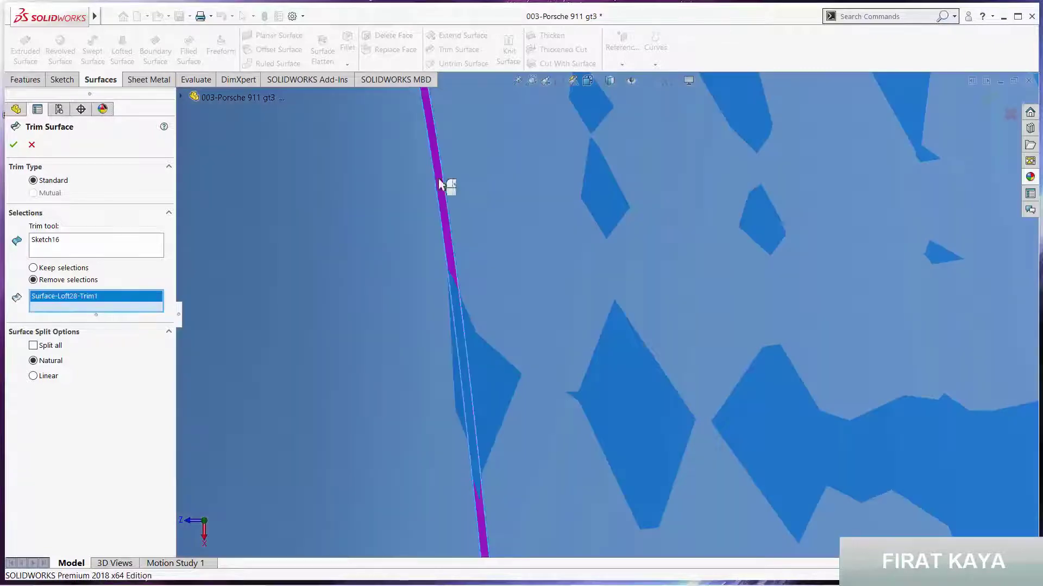
{"action": "scroll", "coordinate": [600, 286], "scroll_direction": "down", "scroll_amount": 2}
{"action": "scroll", "coordinate": [635, 287], "scroll_direction": "down", "scroll_amount": 2}
{"action": "scroll", "coordinate": [634, 287], "scroll_direction": "up", "scroll_amount": 3}
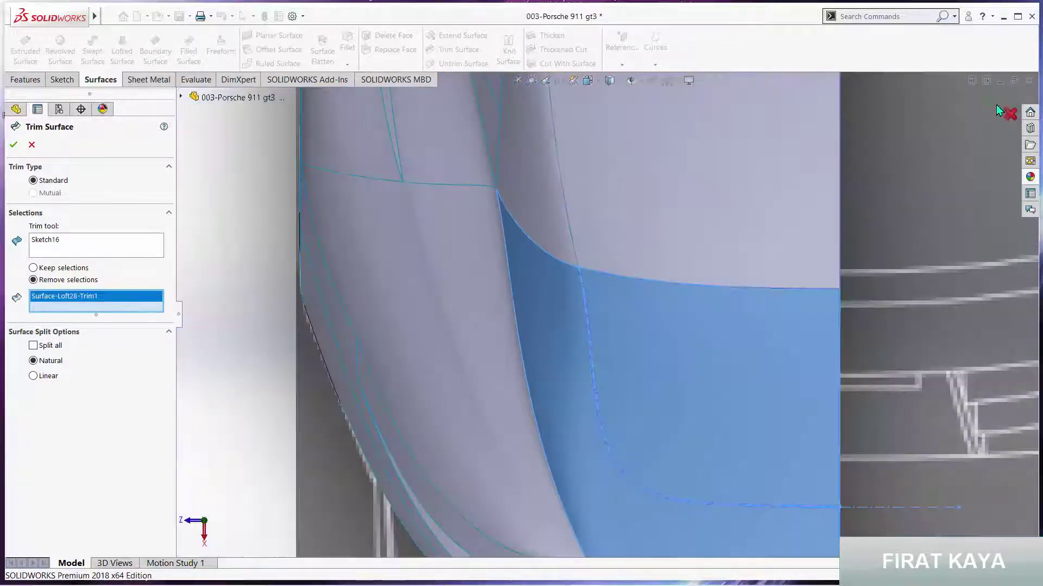
{"action": "scroll", "coordinate": [509, 406], "scroll_direction": "up", "scroll_amount": 3}
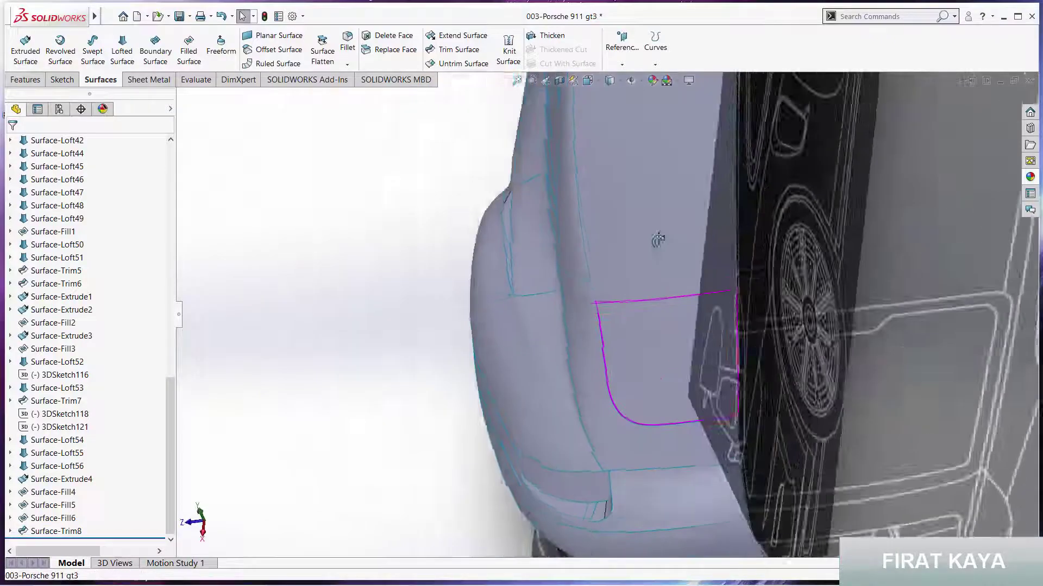
{"action": "mouse_move", "coordinate": [675, 372]}
{"action": "middle_mouse_down"}
{"action": "mouse_move", "coordinate": [717, 206]}
{"action": "mouse_move", "coordinate": [732, 247]}
{"action": "middle_mouse_up"}
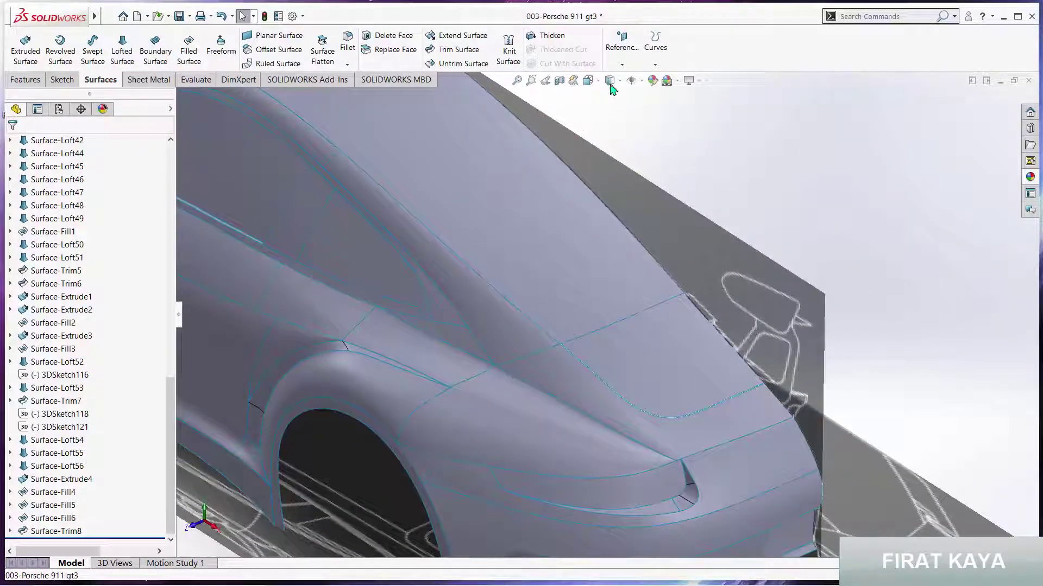
{"action": "mouse_move", "coordinate": [775, 165]}
{"action": "middle_mouse_down"}
{"action": "mouse_move", "coordinate": [747, 156]}
{"action": "mouse_move", "coordinate": [814, 109]}
{"action": "mouse_move", "coordinate": [801, 181]}
{"action": "middle_mouse_up"}
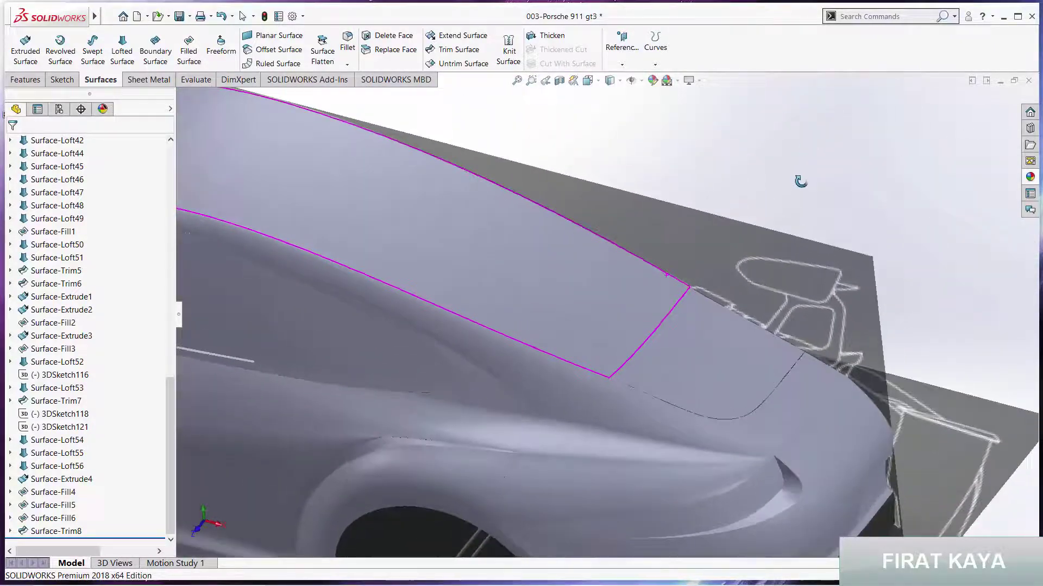
{"action": "scroll", "coordinate": [761, 214], "scroll_direction": "up", "scroll_amount": 3}
{"action": "scroll", "coordinate": [559, 354], "scroll_direction": "up", "scroll_amount": 3}
{"action": "scroll", "coordinate": [551, 357], "scroll_direction": "down", "scroll_amount": 2}
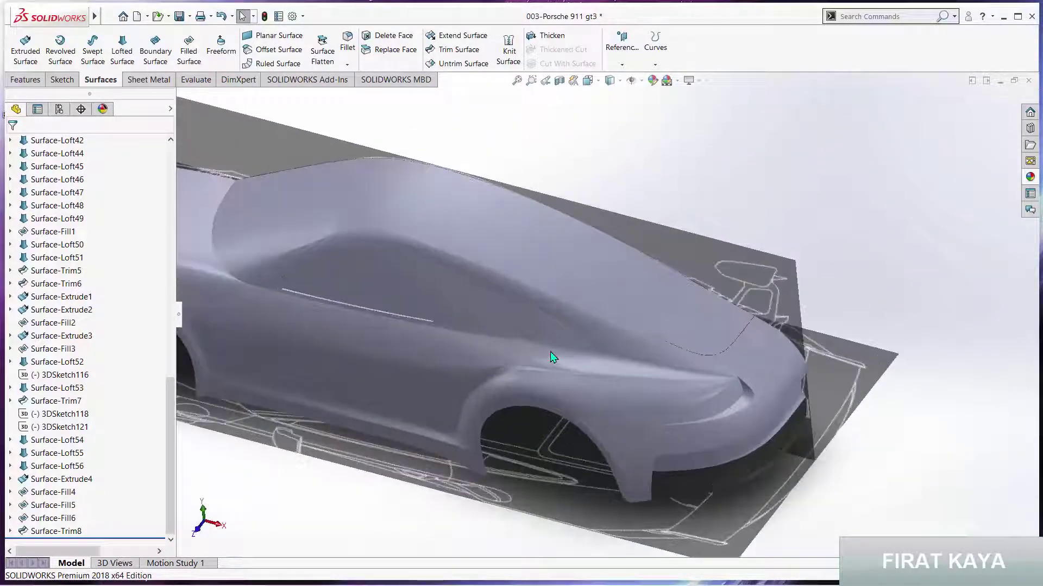
{"action": "left_click", "coordinate": [574, 251]}
{"action": "left_click", "coordinate": [672, 169]}
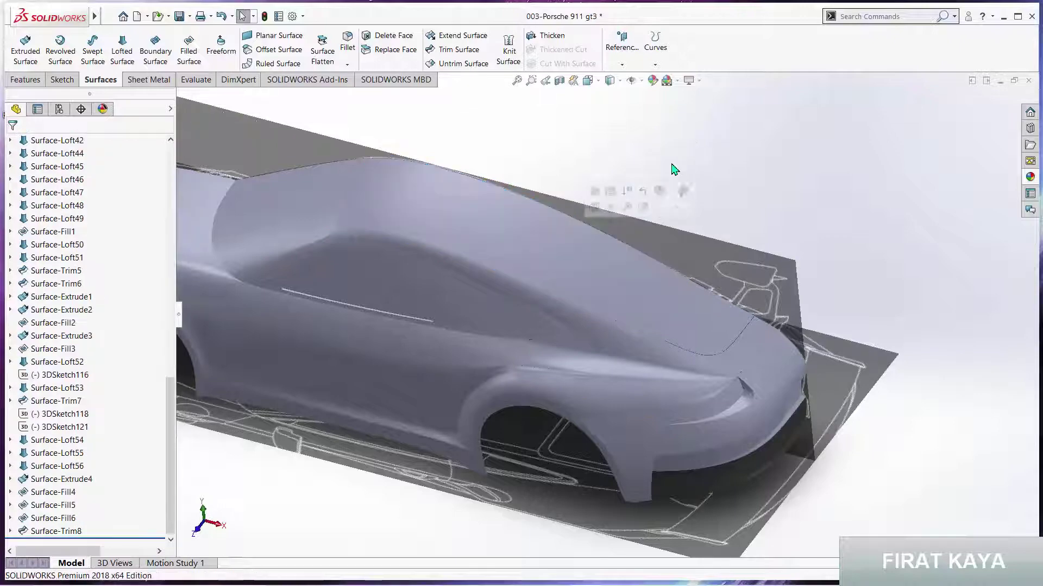
{"action": "mouse_move", "coordinate": [672, 169]}
{"action": "middle_mouse_down"}
{"action": "mouse_move", "coordinate": [568, 145]}
{"action": "mouse_move", "coordinate": [541, 217]}
{"action": "mouse_move", "coordinate": [526, 220]}
{"action": "mouse_move", "coordinate": [582, 151]}
{"action": "middle_mouse_up"}
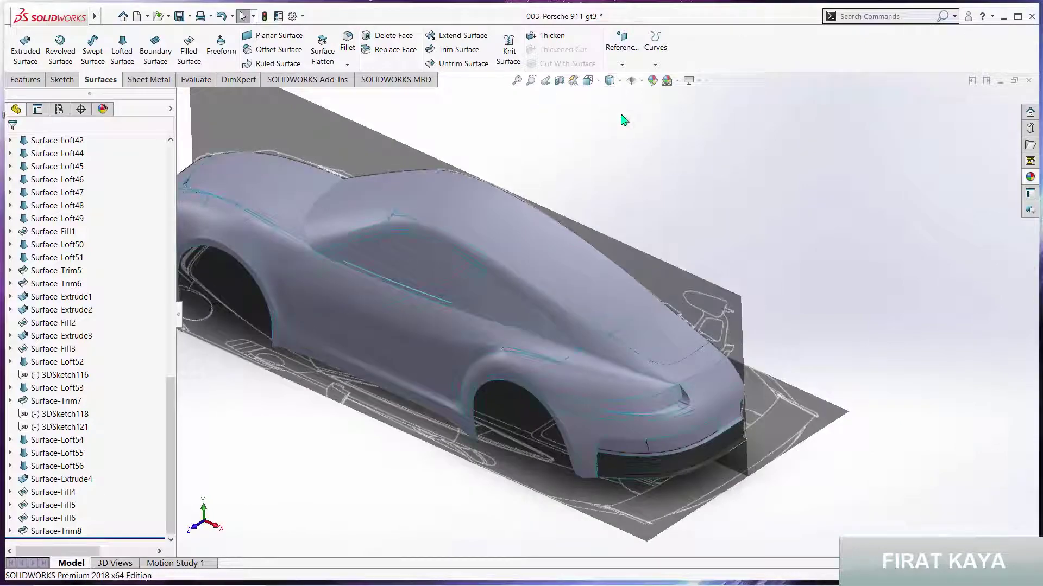
{"action": "mouse_move", "coordinate": [582, 385]}
{"action": "middle_mouse_down"}
{"action": "mouse_move", "coordinate": [634, 326]}
{"action": "mouse_move", "coordinate": [597, 298]}
{"action": "mouse_move", "coordinate": [581, 372]}
{"action": "mouse_move", "coordinate": [534, 256]}
{"action": "middle_mouse_up"}
{"action": "scroll", "coordinate": [43, 271], "scroll_direction": "up", "scroll_amount": 8}
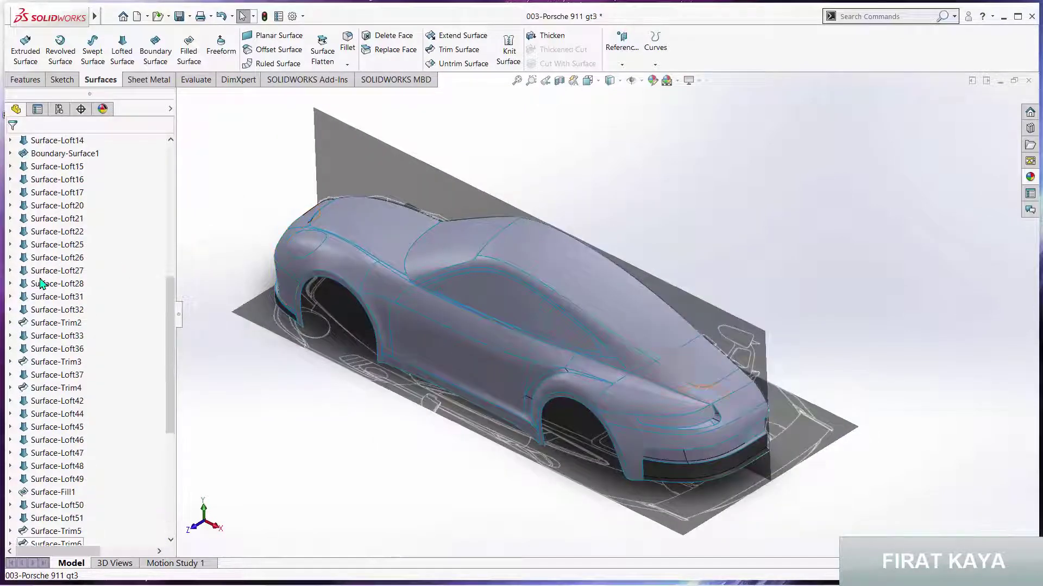
{"action": "scroll", "coordinate": [44, 270], "scroll_direction": "up", "scroll_amount": 8}
- Start Sketch17 on Üst Düzlem and pick Spline, zoomed to the window corner
{"action": "left_click", "coordinate": [43, 233]}
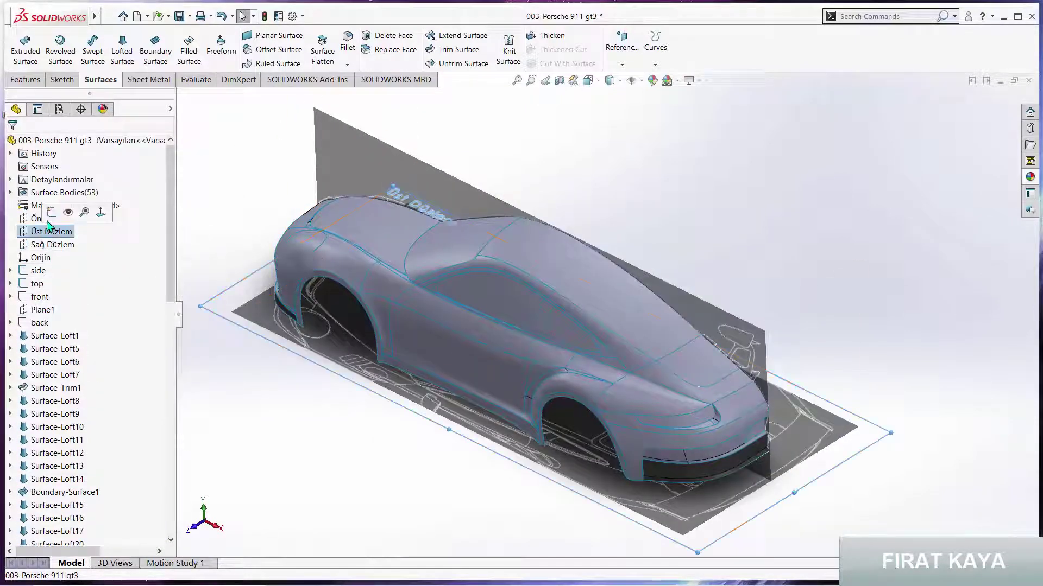
{"action": "left_click", "coordinate": [50, 213]}
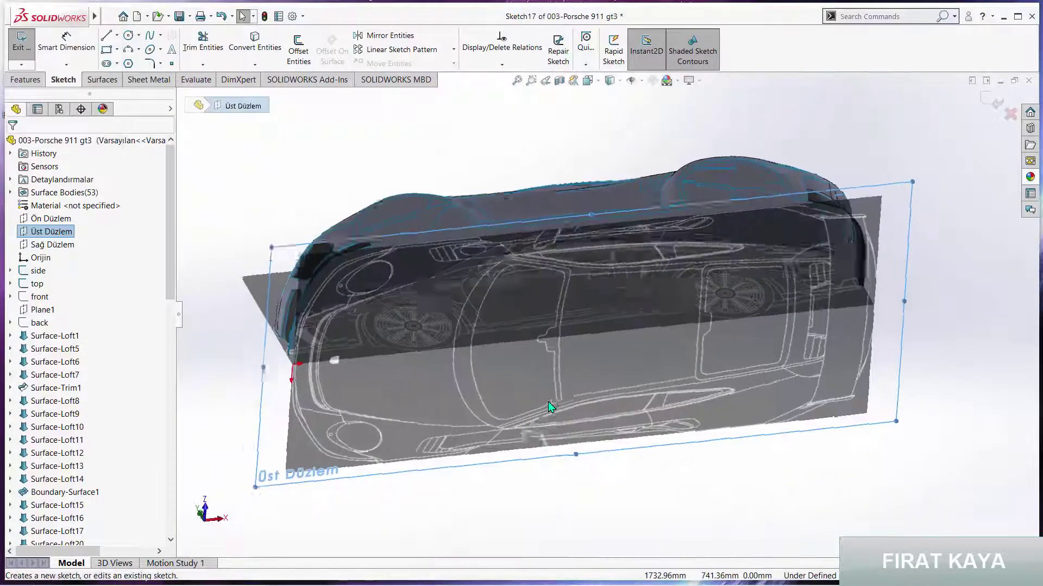
{"action": "scroll", "coordinate": [763, 291], "scroll_direction": "down", "scroll_amount": 5}
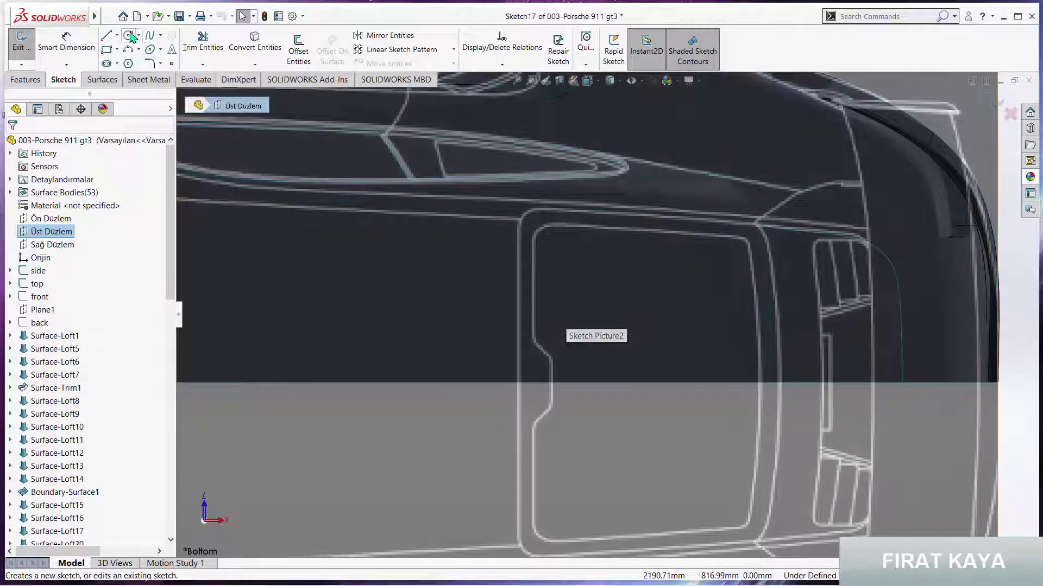
{"action": "left_click", "coordinate": [150, 34]}
{"action": "scroll", "coordinate": [847, 274], "scroll_direction": "down", "scroll_amount": 3}
- Trace the window frame's rear edge with a spline from the existing curve's endpoint
{"action": "scroll", "coordinate": [682, 197], "scroll_direction": "down", "scroll_amount": 1}
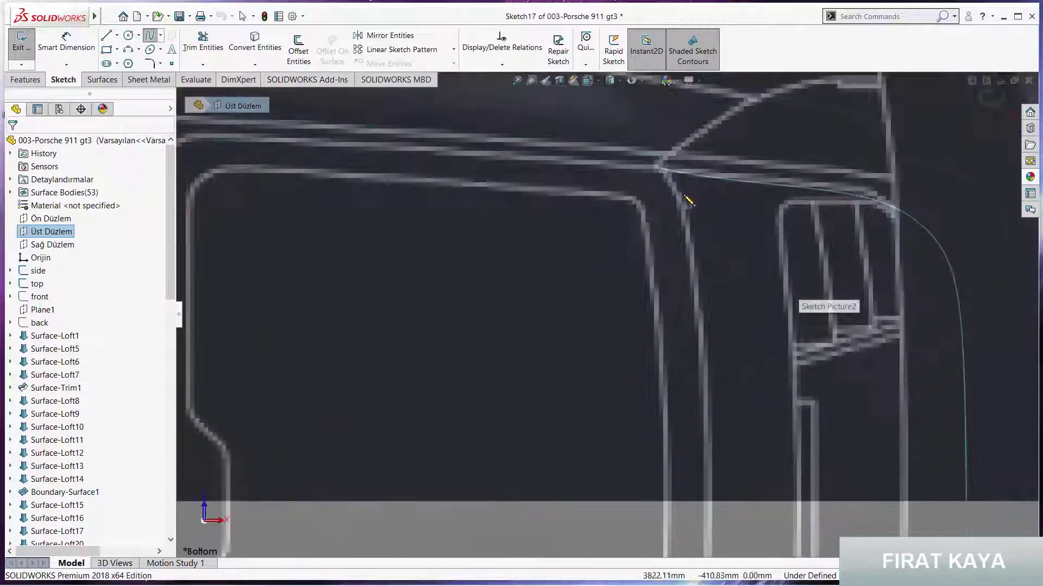
{"action": "left_click", "coordinate": [660, 167]}
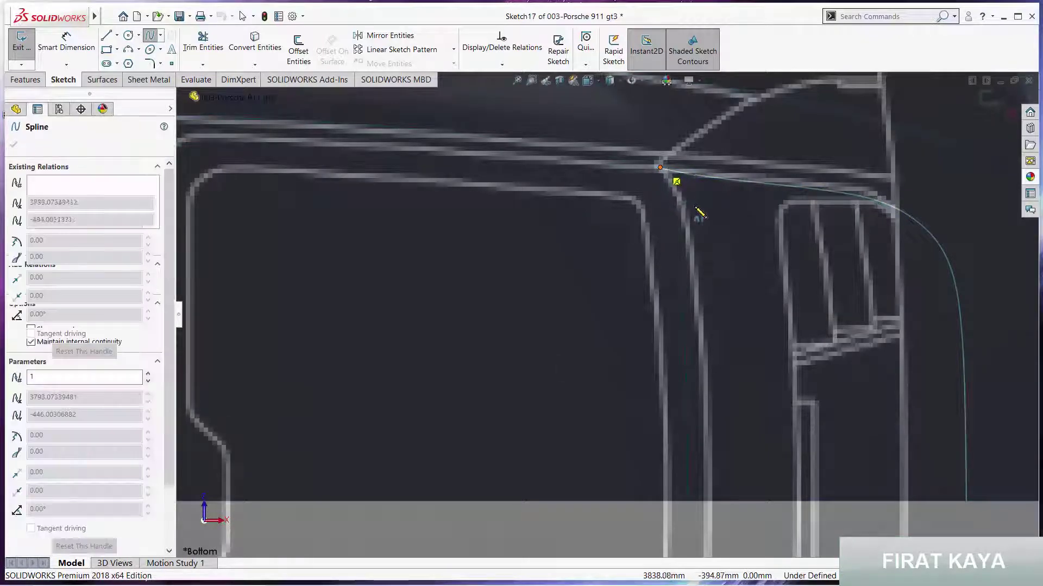
{"action": "left_click", "coordinate": [678, 188]}
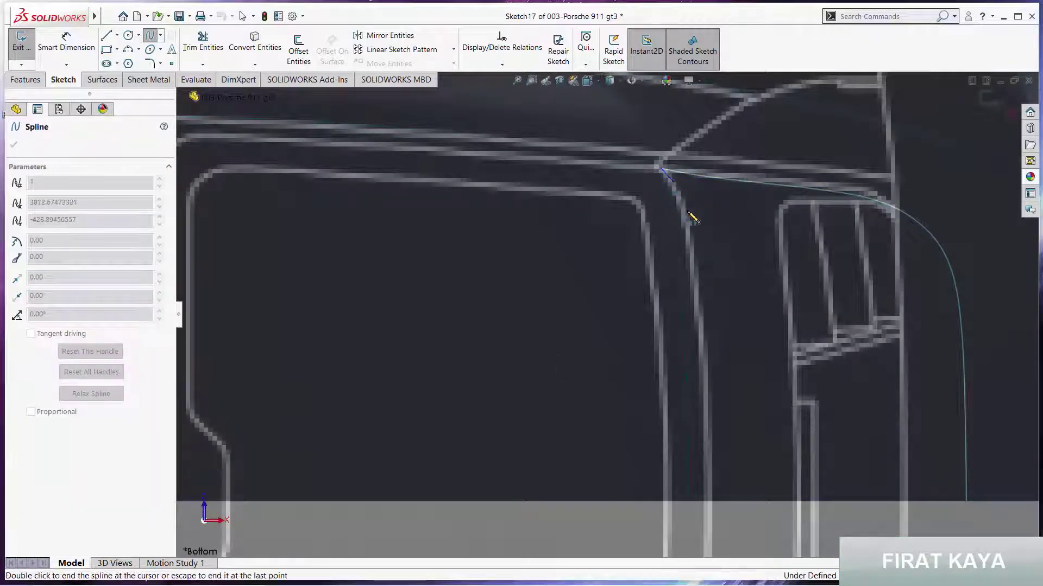
{"action": "left_click", "coordinate": [709, 399]}
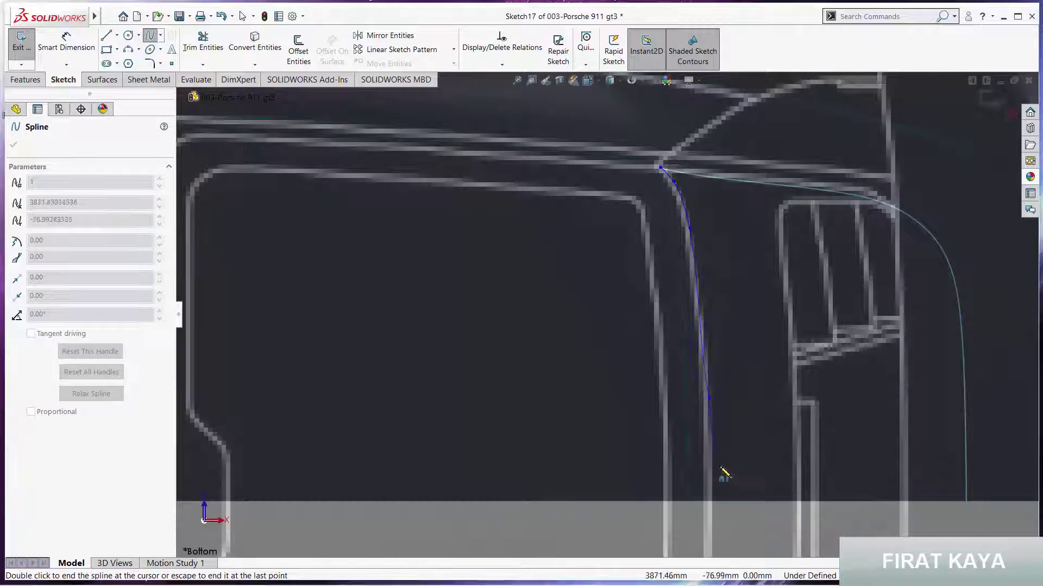
{"action": "double_click", "coordinate": [711, 505]}
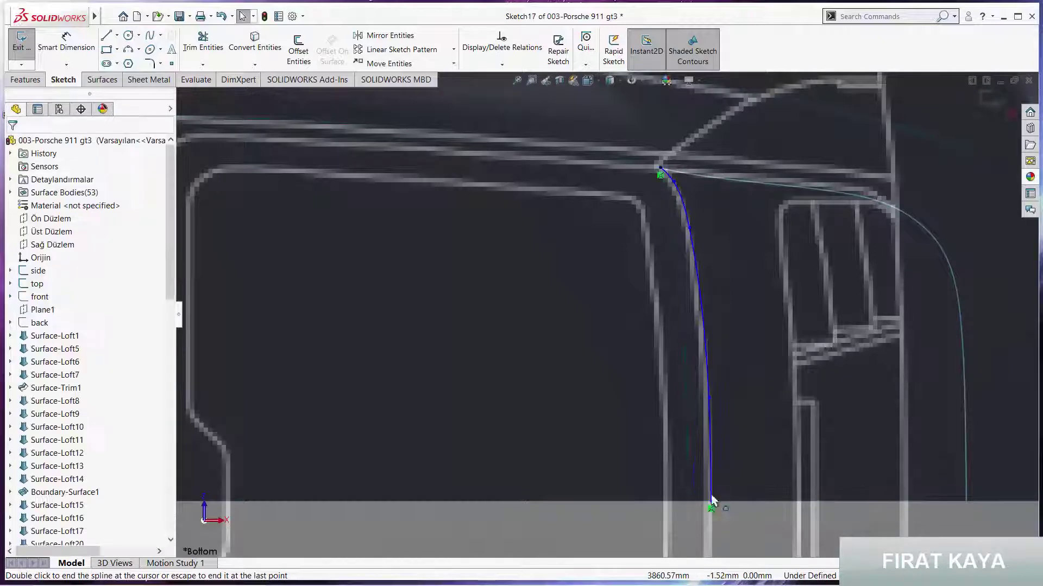
- Draw a vertical centerline straight down from the spline's bottom end
{"action": "left_click", "coordinate": [118, 37]}
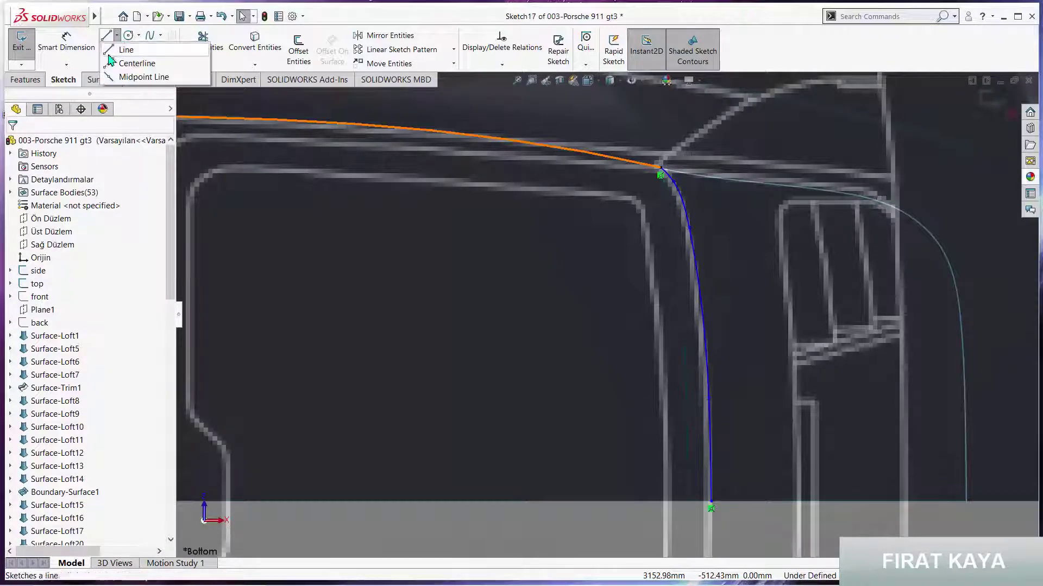
{"action": "left_click", "coordinate": [136, 63]}
{"action": "left_click", "coordinate": [711, 505]}
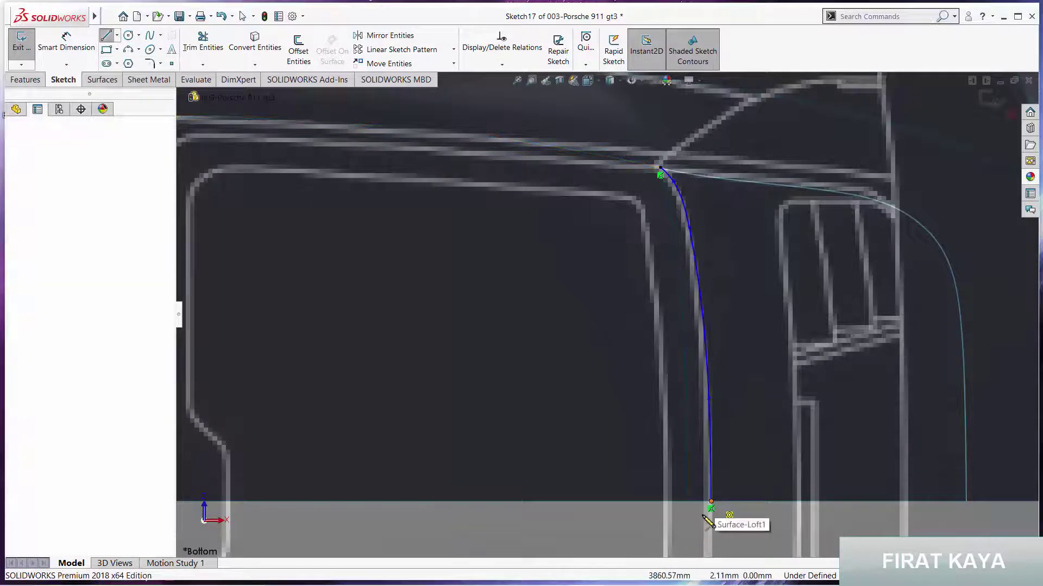
{"action": "middle_click_drag", "start_coordinate": [712, 508], "coordinate": [675, 411], "text": "ctrl"}
{"action": "left_click", "coordinate": [676, 480]}
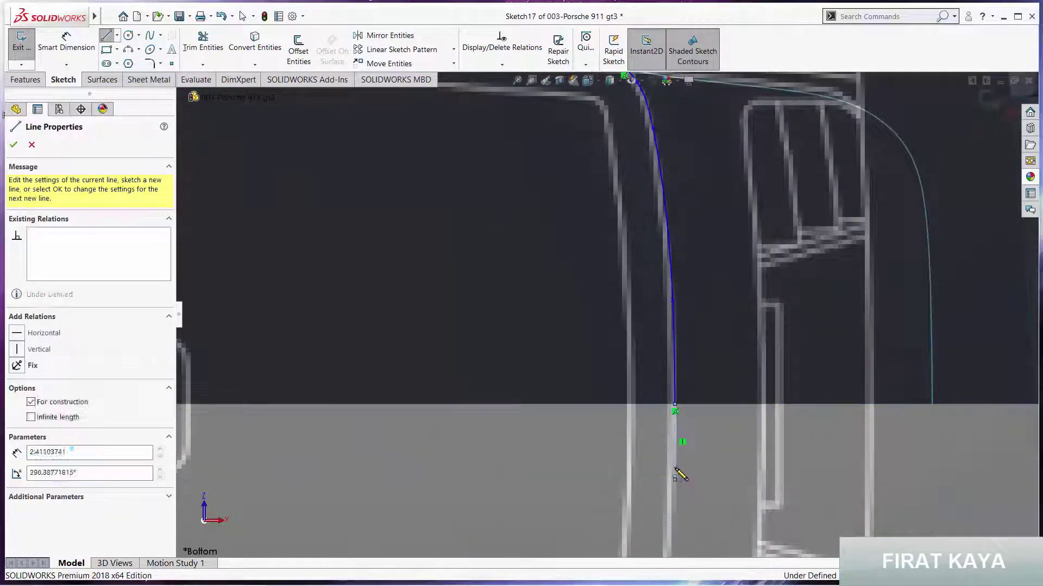
{"action": "key", "text": "Escape"}
- Make the spline tangent to the vertical centerline
{"action": "left_click", "coordinate": [676, 442]}
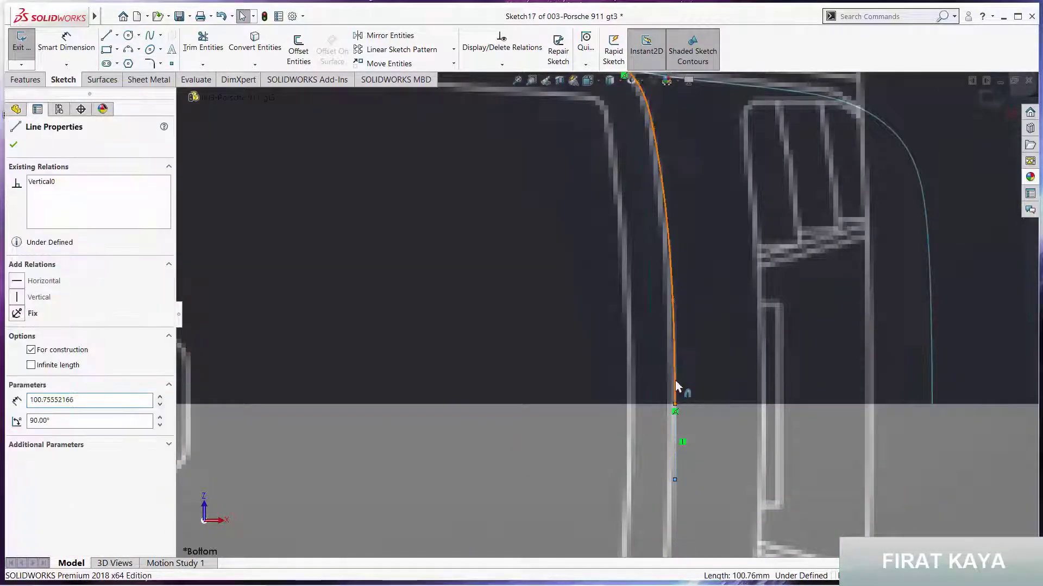
{"action": "left_click", "coordinate": [675, 386], "text": "ctrl"}
{"action": "left_click", "coordinate": [17, 354]}
{"action": "left_click", "coordinate": [607, 276]}
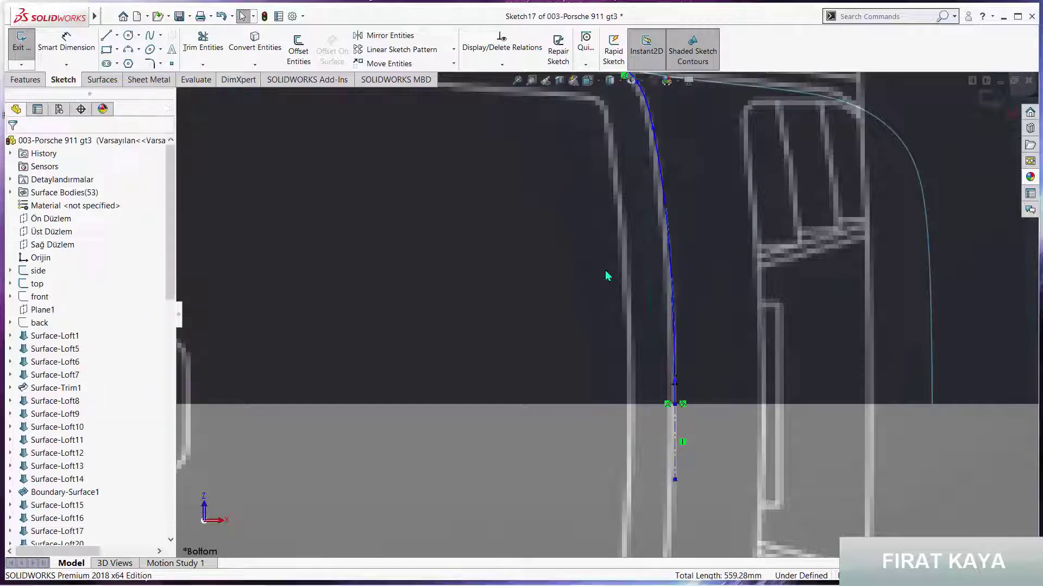
{"action": "scroll", "coordinate": [627, 279], "scroll_direction": "up", "scroll_amount": 3}
{"action": "scroll", "coordinate": [622, 229], "scroll_direction": "down", "scroll_amount": 3}
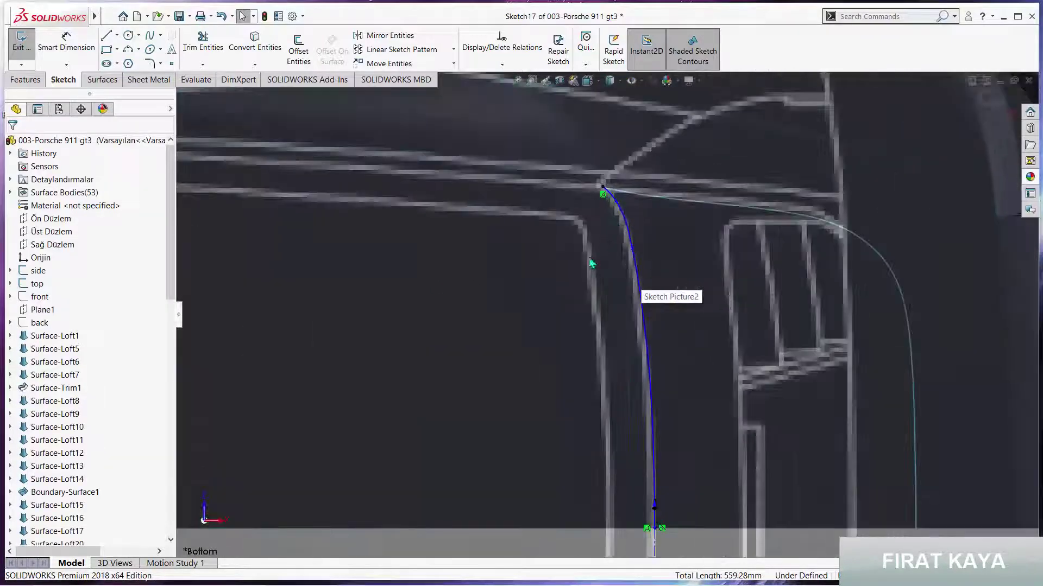
{"action": "scroll", "coordinate": [507, 271], "scroll_direction": "up", "scroll_amount": 3}
{"action": "scroll", "coordinate": [526, 279], "scroll_direction": "down", "scroll_amount": 1}
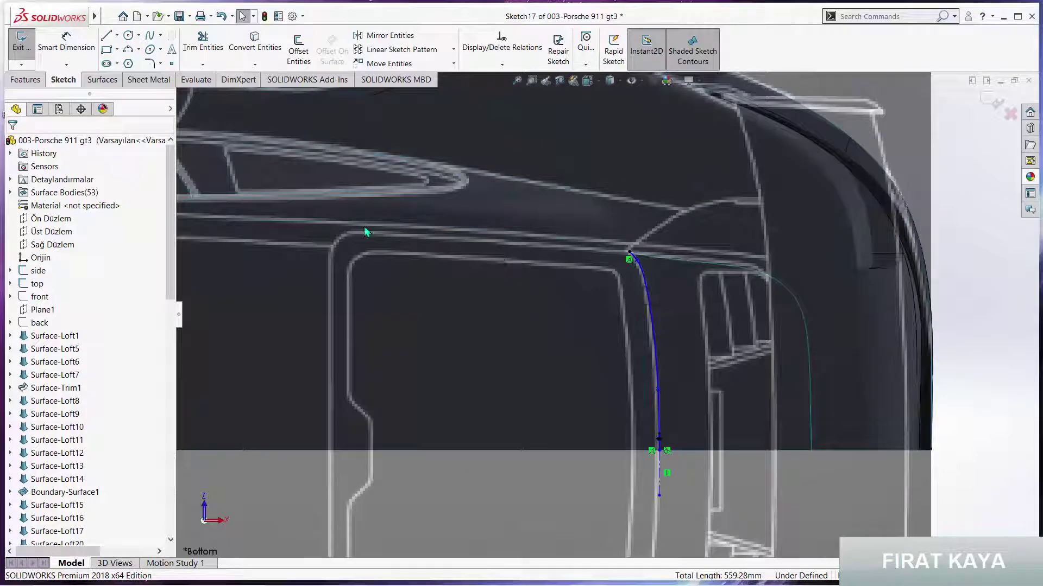
{"action": "left_click", "coordinate": [152, 35]}
{"action": "scroll", "coordinate": [633, 269], "scroll_direction": "down", "scroll_amount": 3}
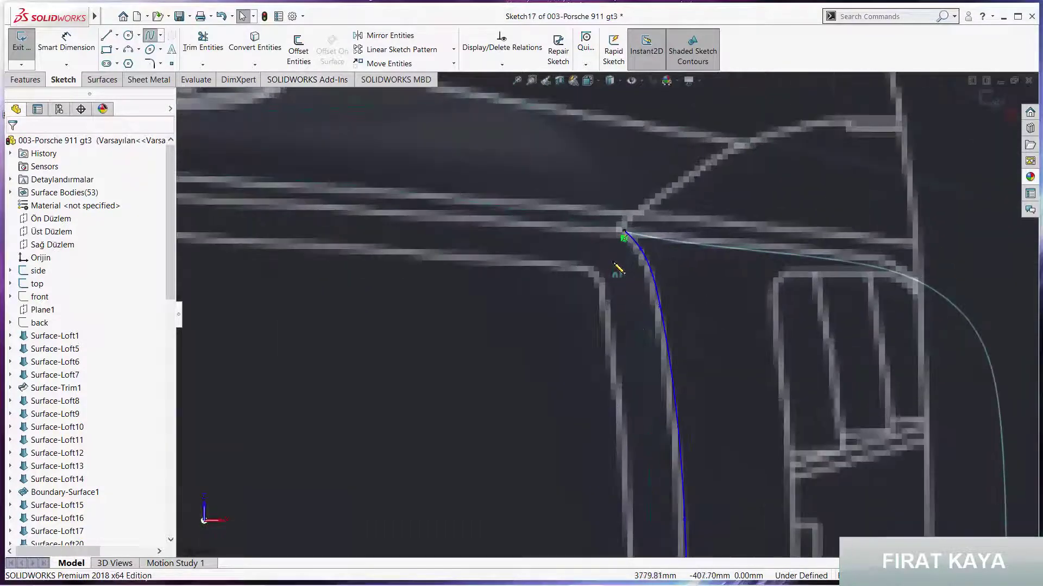
{"action": "left_click", "coordinate": [493, 223]}
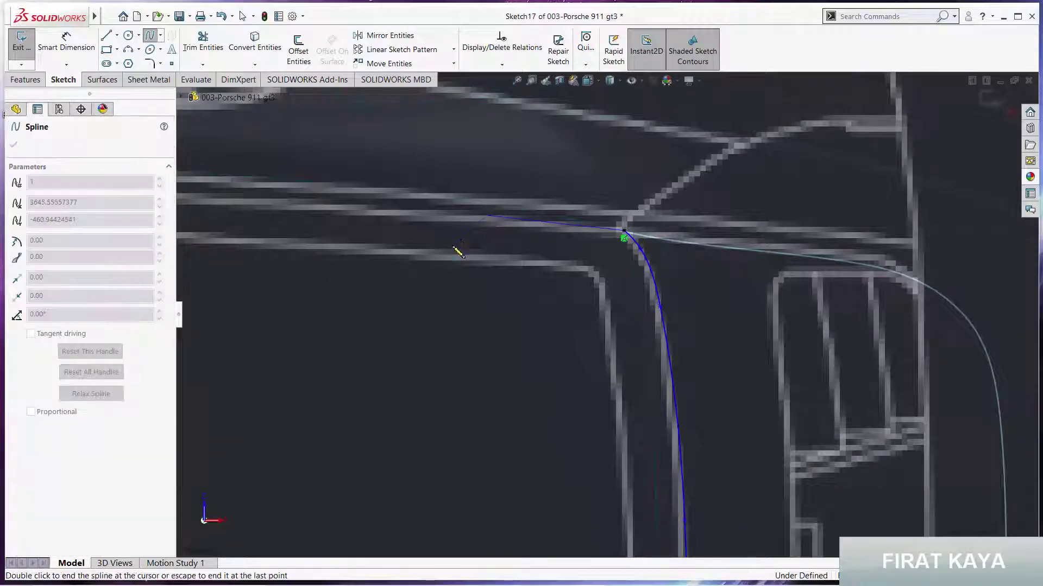
{"action": "scroll", "coordinate": [454, 249], "scroll_direction": "up", "scroll_amount": 3}
{"action": "scroll", "coordinate": [426, 289], "scroll_direction": "down", "scroll_amount": 2}
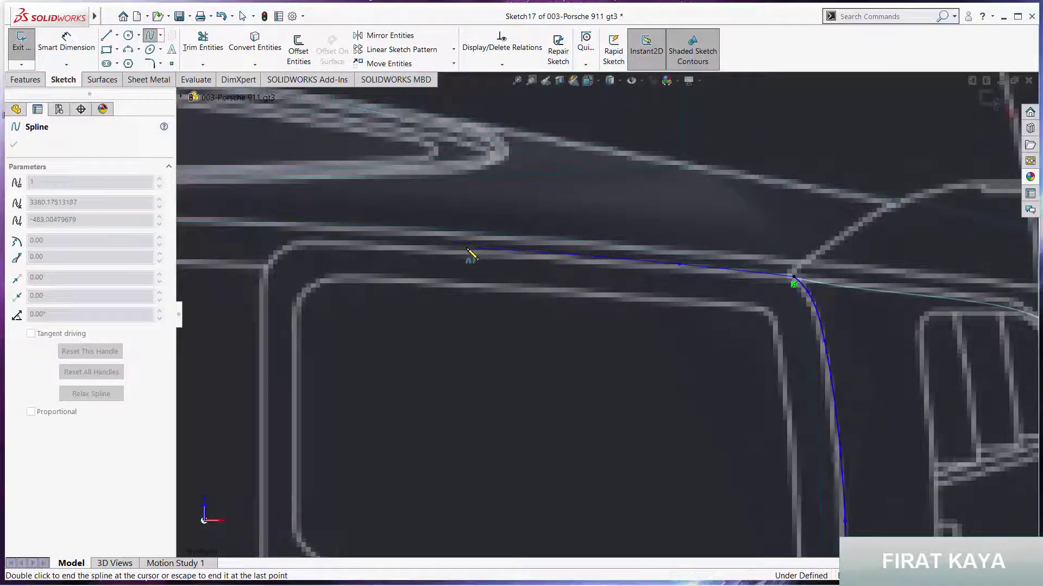
{"action": "left_click", "coordinate": [308, 243]}
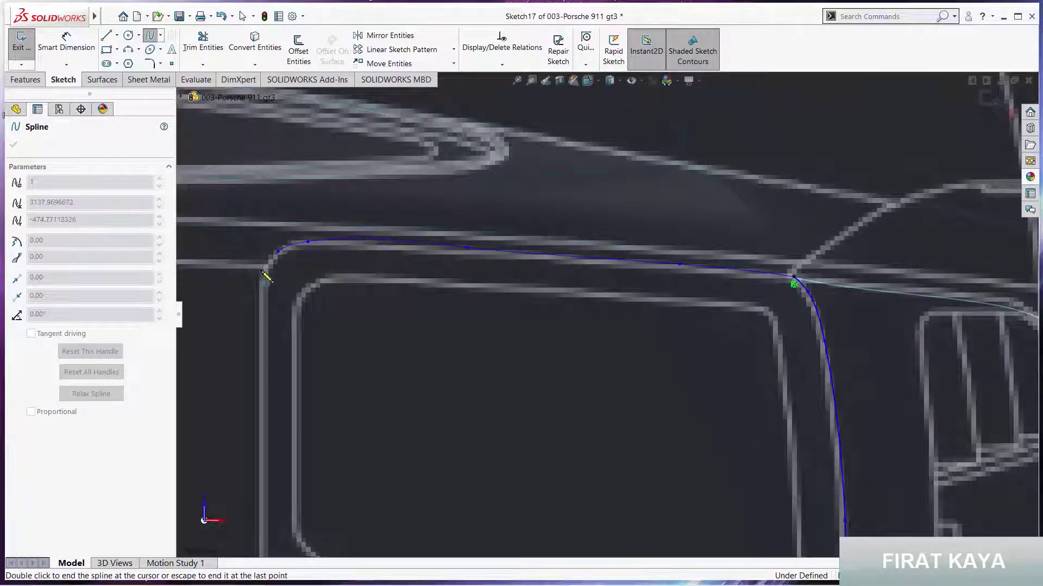
{"action": "double_click", "coordinate": [252, 334]}
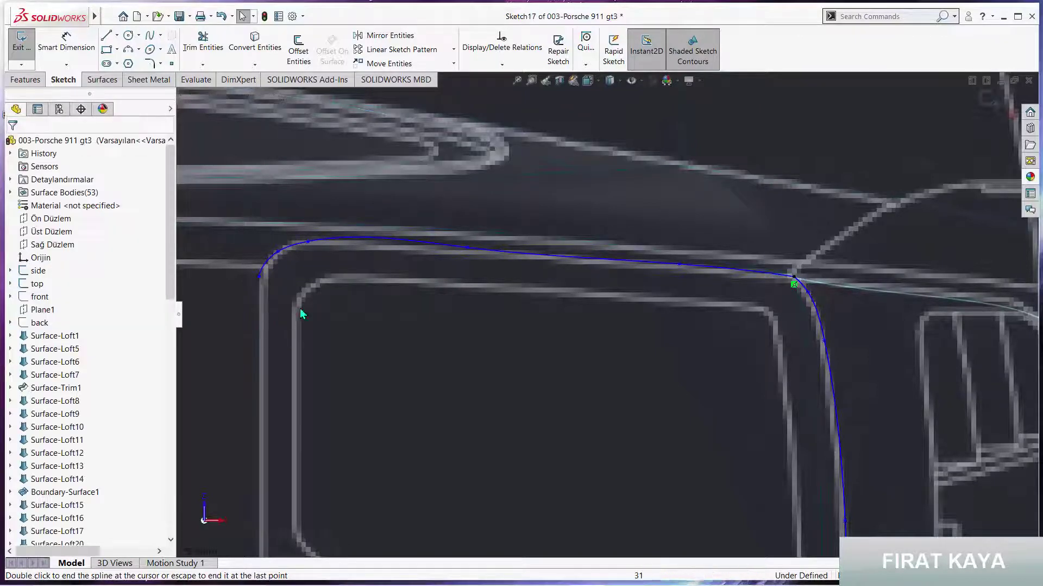
{"action": "scroll", "coordinate": [373, 290], "scroll_direction": "down", "scroll_amount": 2}
{"action": "scroll", "coordinate": [413, 271], "scroll_direction": "down", "scroll_amount": 2}
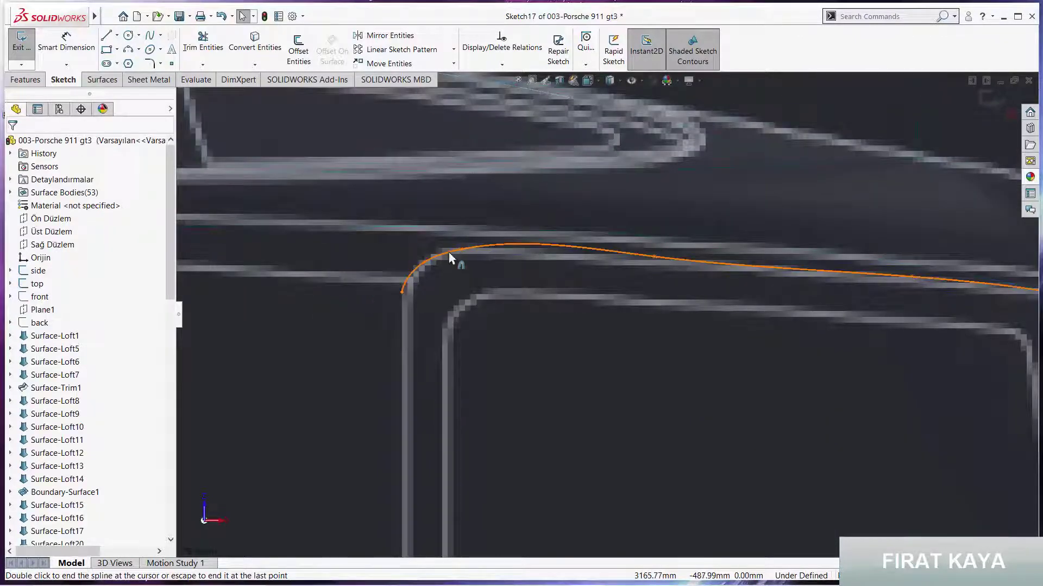
{"action": "left_click", "coordinate": [450, 257]}
{"action": "key", "text": "Delete"}
{"action": "scroll", "coordinate": [524, 353], "scroll_direction": "up", "scroll_amount": 3}
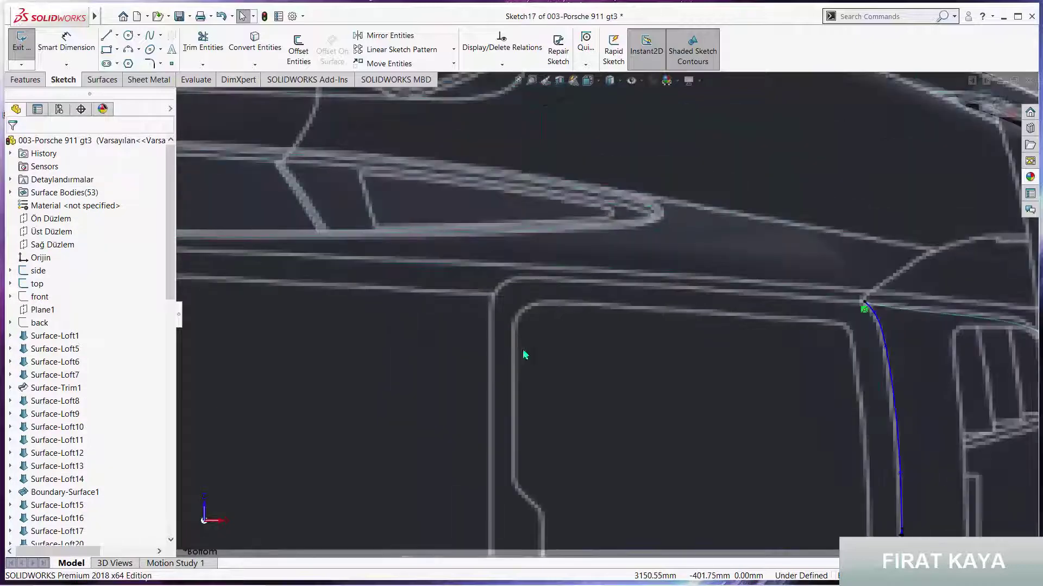
{"action": "scroll", "coordinate": [562, 405], "scroll_direction": "down", "scroll_amount": 1}
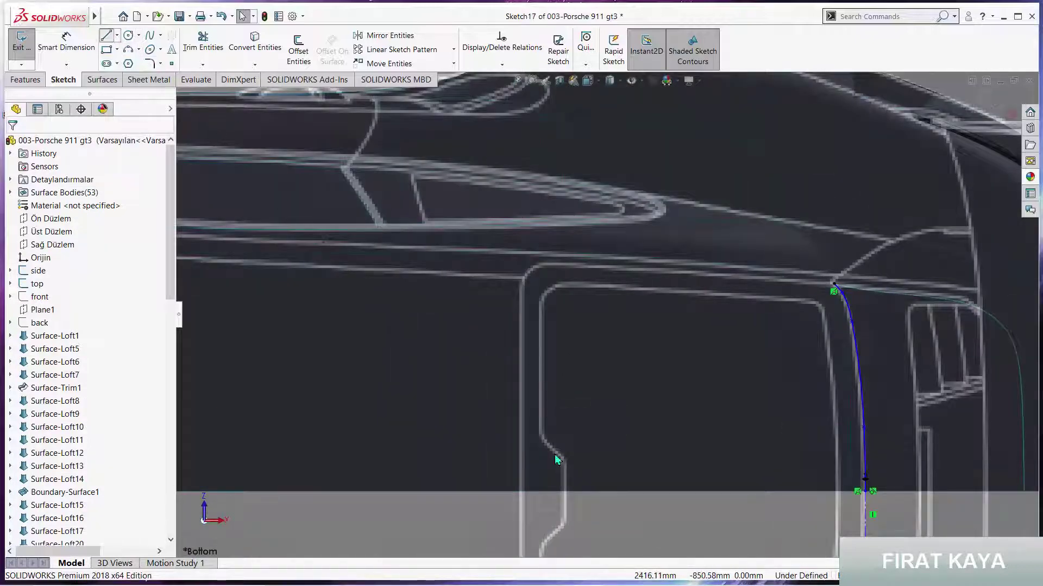
- Draw a vertical line up the window's front edge and a corner spline from its top
{"action": "left_click_drag", "start_coordinate": [523, 495], "coordinate": [522, 300]}
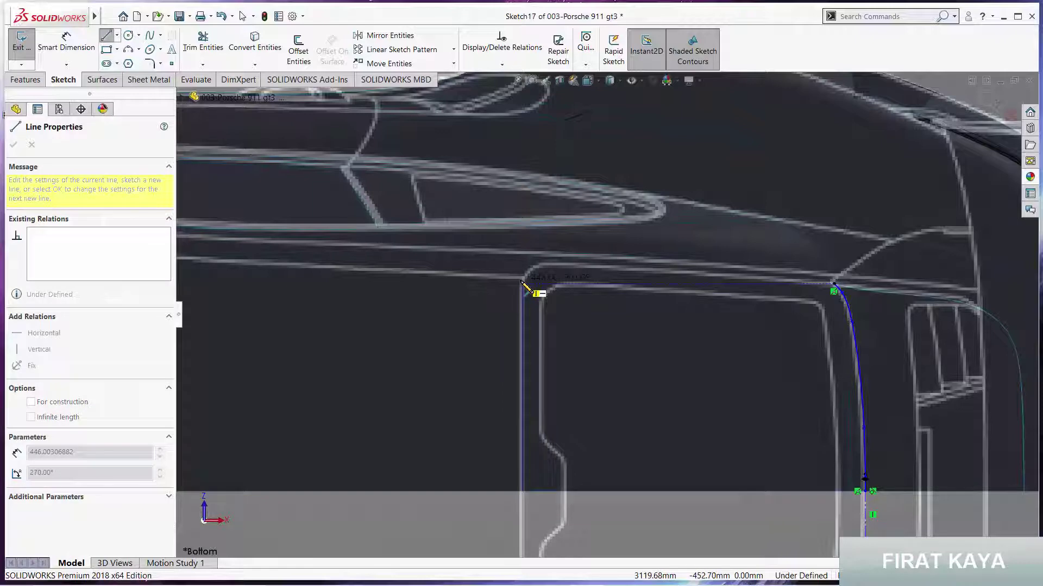
{"action": "key", "text": "Escape"}
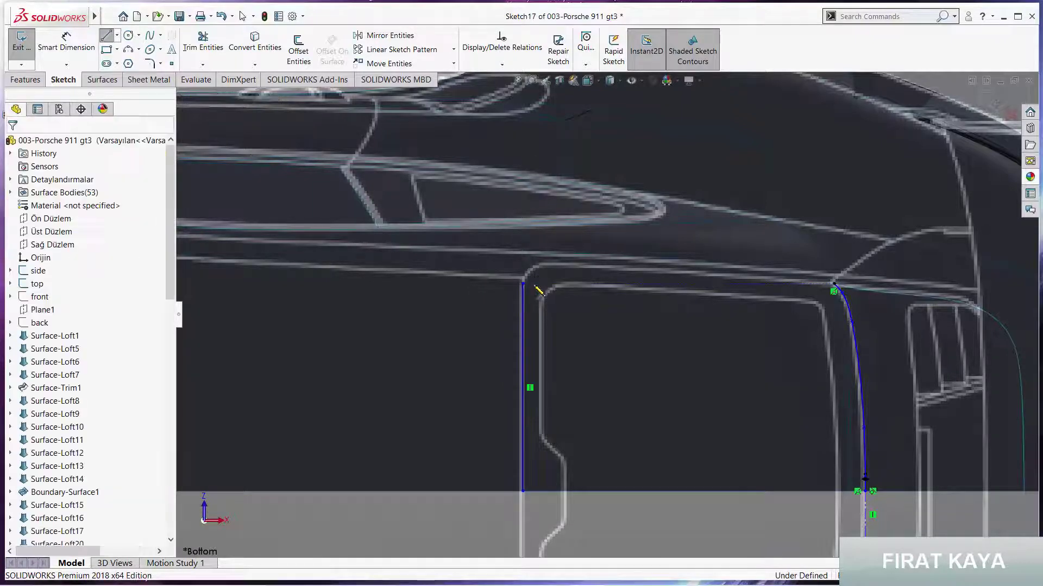
{"action": "scroll", "coordinate": [567, 287], "scroll_direction": "down", "scroll_amount": 3}
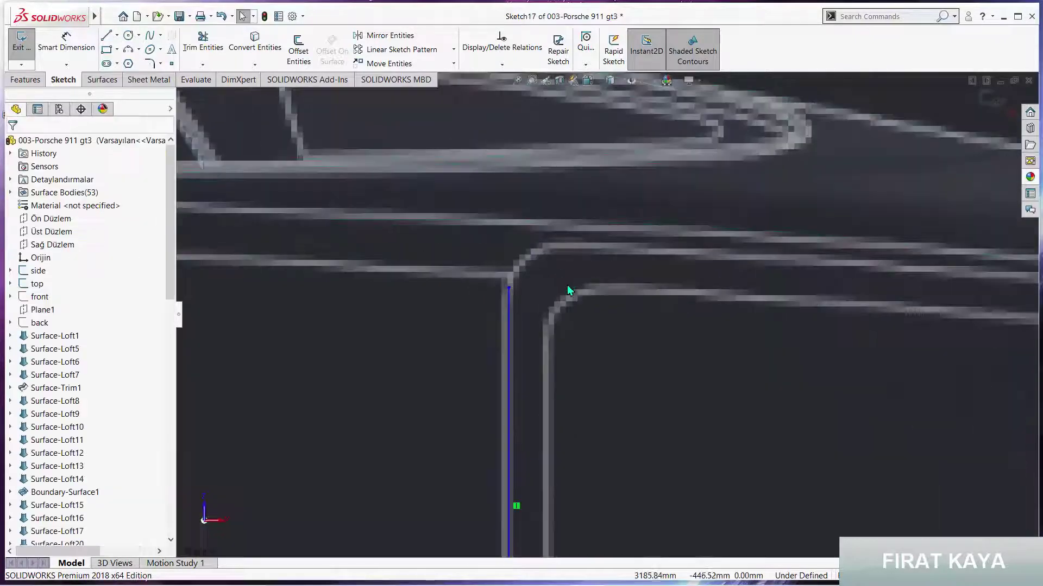
{"action": "left_click", "coordinate": [153, 36]}
{"action": "left_click", "coordinate": [513, 288]}
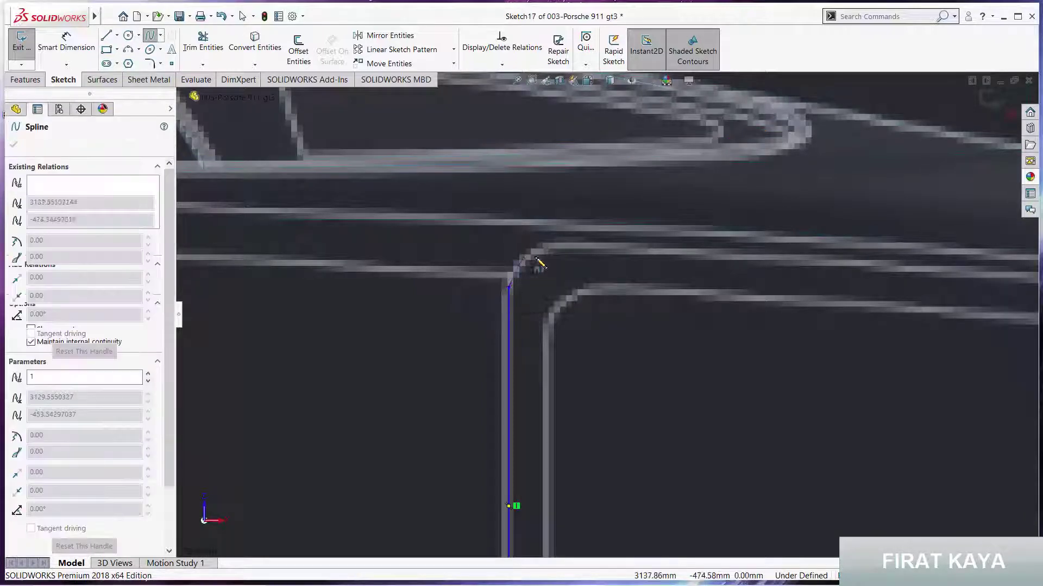
{"action": "double_click", "coordinate": [551, 248]}
{"action": "key", "text": "Escape"}
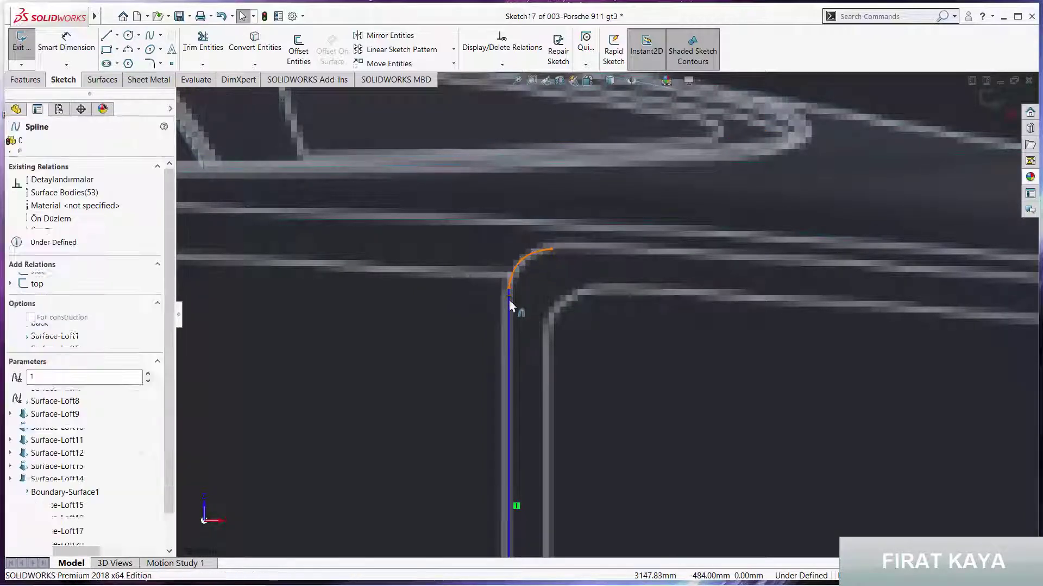
- Make the corner spline tangent to the vertical front-edge line
{"action": "left_click", "coordinate": [510, 305]}
{"action": "left_click", "coordinate": [522, 261], "text": "ctrl"}
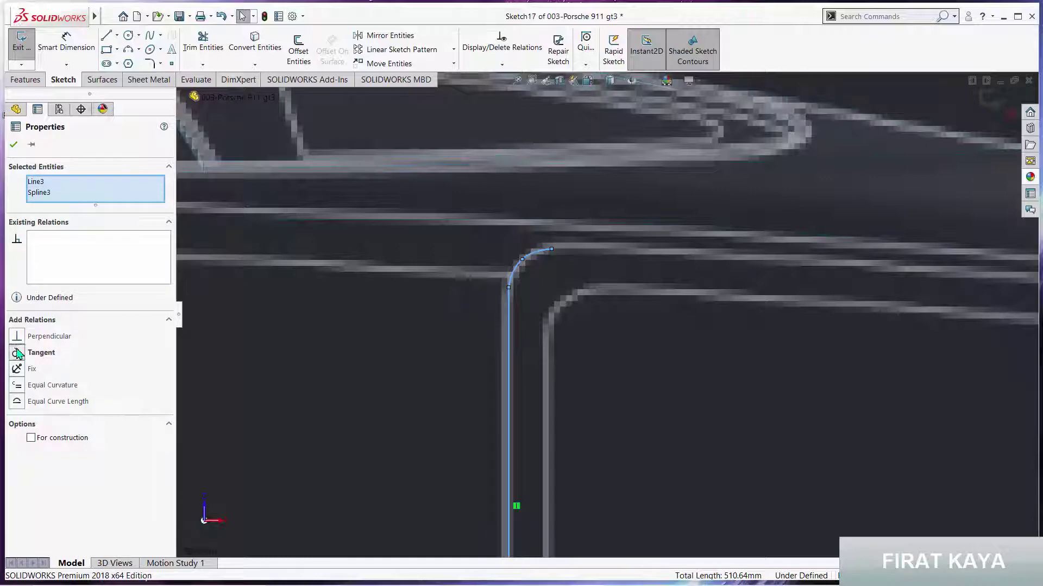
{"action": "left_click", "coordinate": [18, 354]}
{"action": "scroll", "coordinate": [586, 263], "scroll_direction": "down", "scroll_amount": 2}
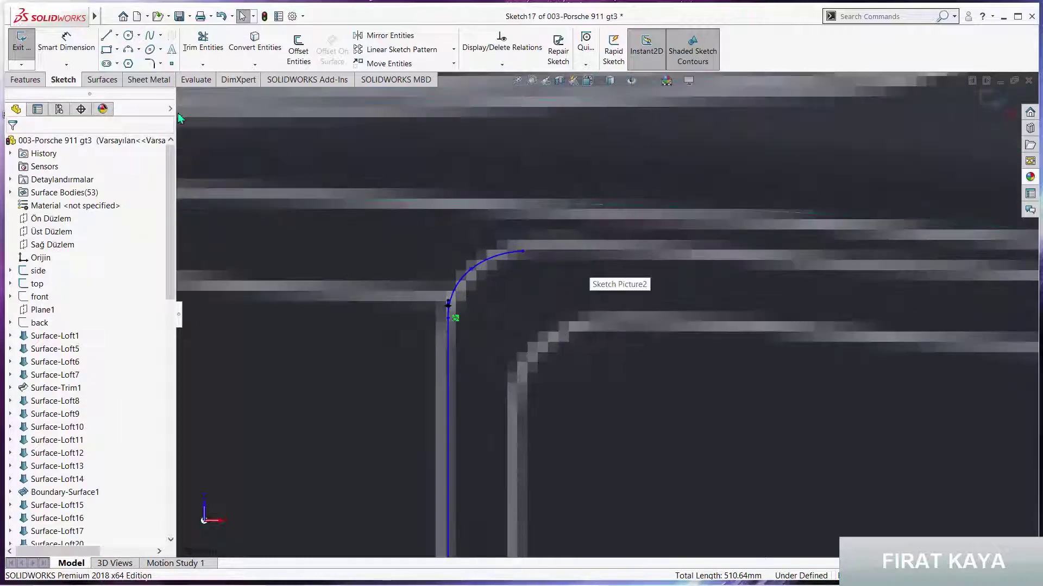
- Draw the top edge line from the left arc's end to the right corner curve
{"action": "left_click", "coordinate": [106, 38]}
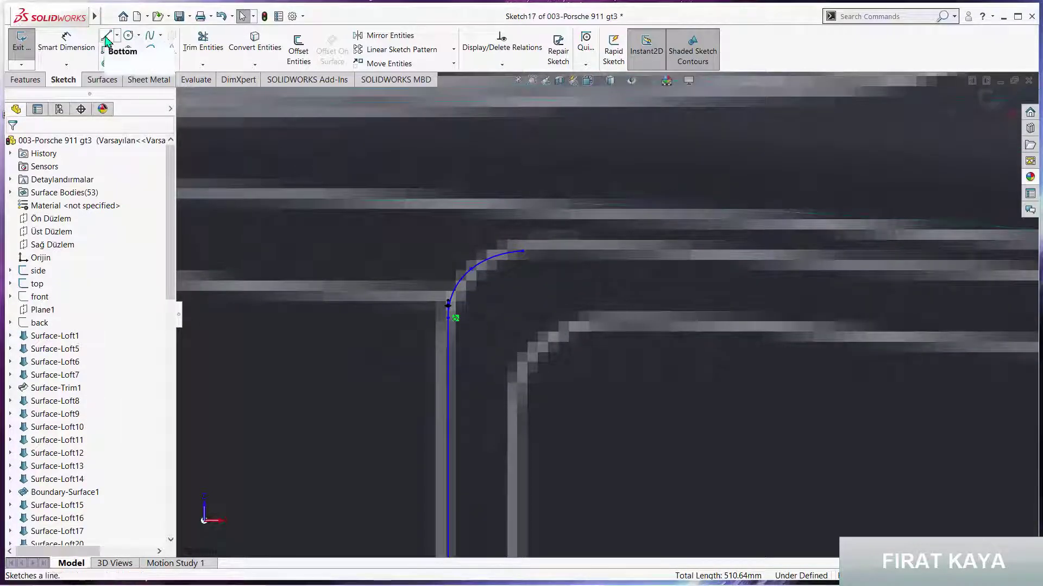
{"action": "left_click", "coordinate": [524, 252]}
{"action": "key", "text": "Escape"}
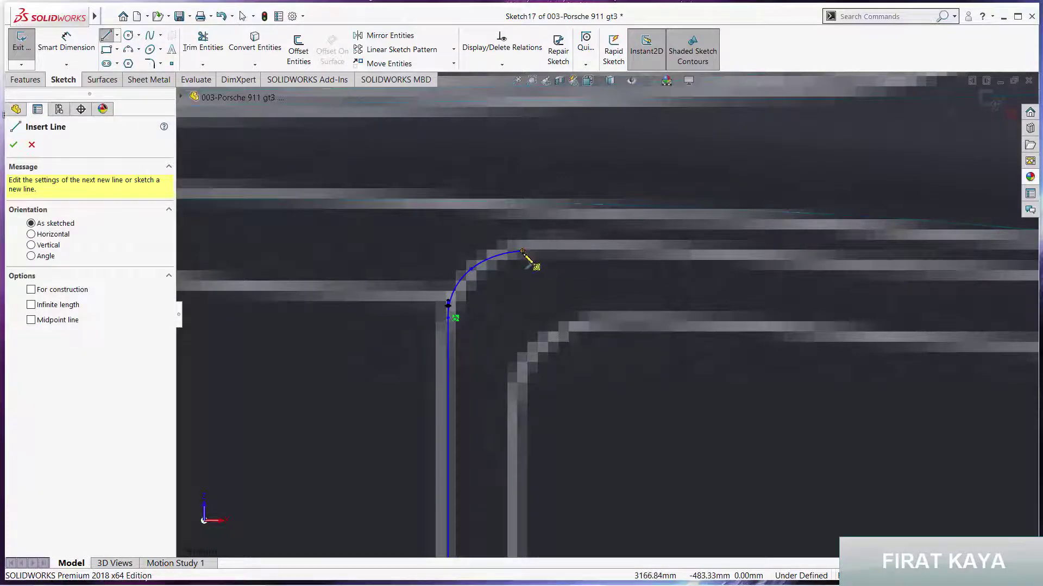
{"action": "left_click", "coordinate": [525, 252]}
{"action": "scroll", "coordinate": [888, 340], "scroll_direction": "down", "scroll_amount": 3}
{"action": "scroll", "coordinate": [892, 333], "scroll_direction": "down", "scroll_amount": 2}
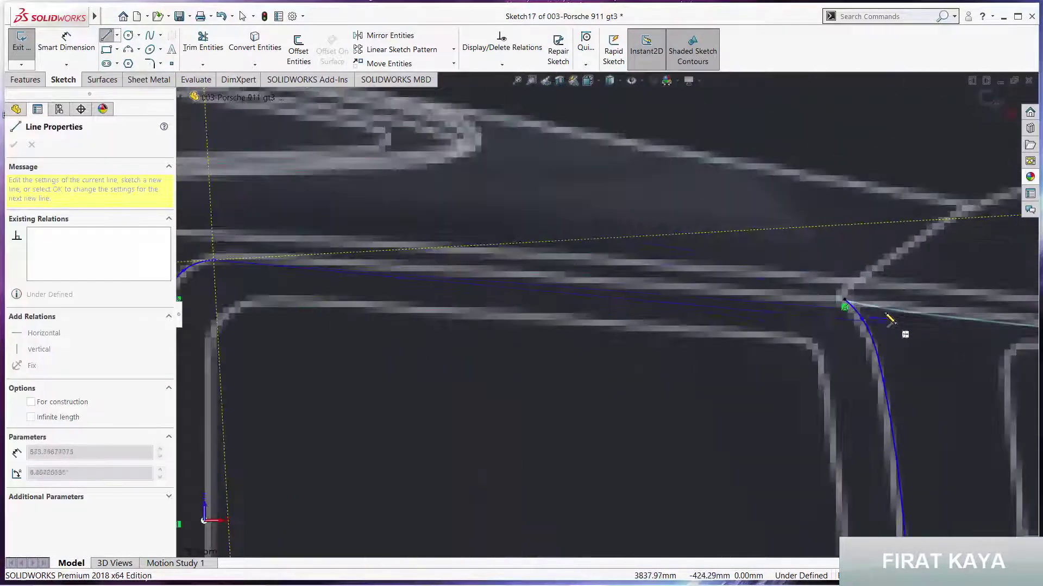
{"action": "left_click", "coordinate": [847, 301]}
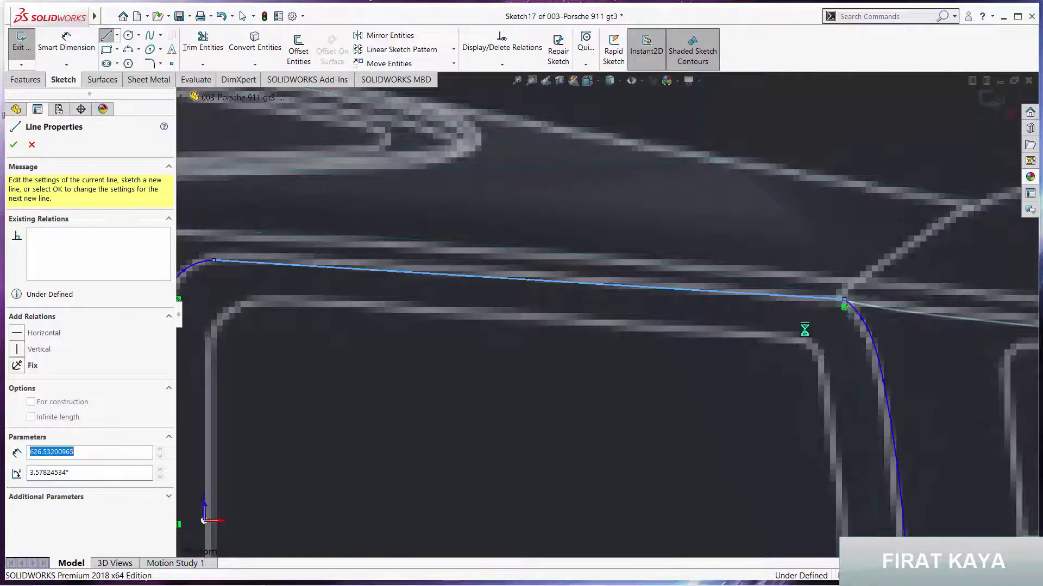
{"action": "key", "text": "Escape"}
- Make the top edge line tangent to the left corner curve
{"action": "scroll", "coordinate": [327, 294], "scroll_direction": "up", "scroll_amount": 1}
{"action": "scroll", "coordinate": [327, 293], "scroll_direction": "up", "scroll_amount": 3}
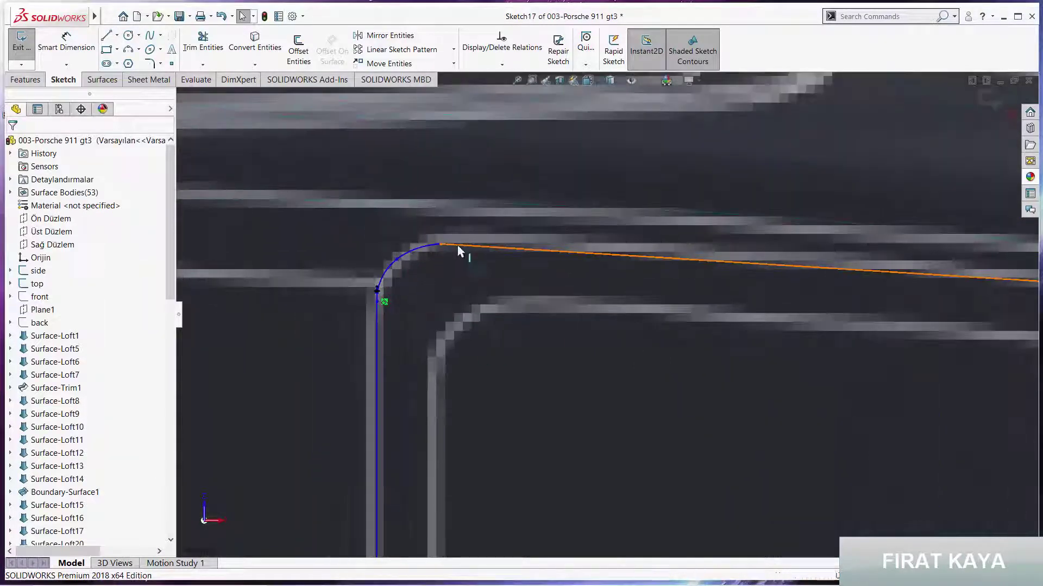
{"action": "left_click", "coordinate": [424, 246]}
{"action": "key", "text": "Escape"}
{"action": "left_click", "coordinate": [426, 248]}
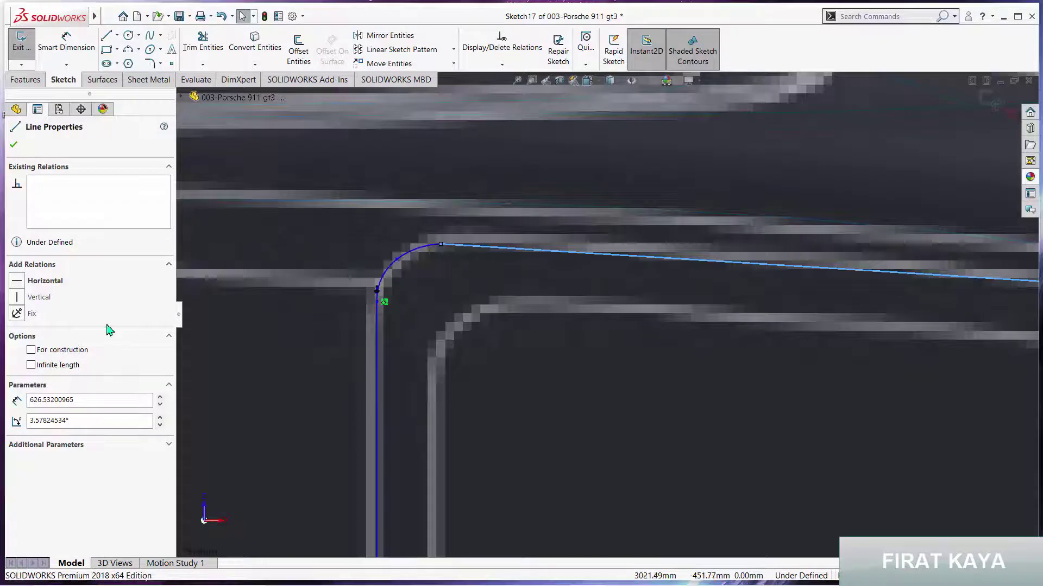
{"action": "key", "text": "Escape"}
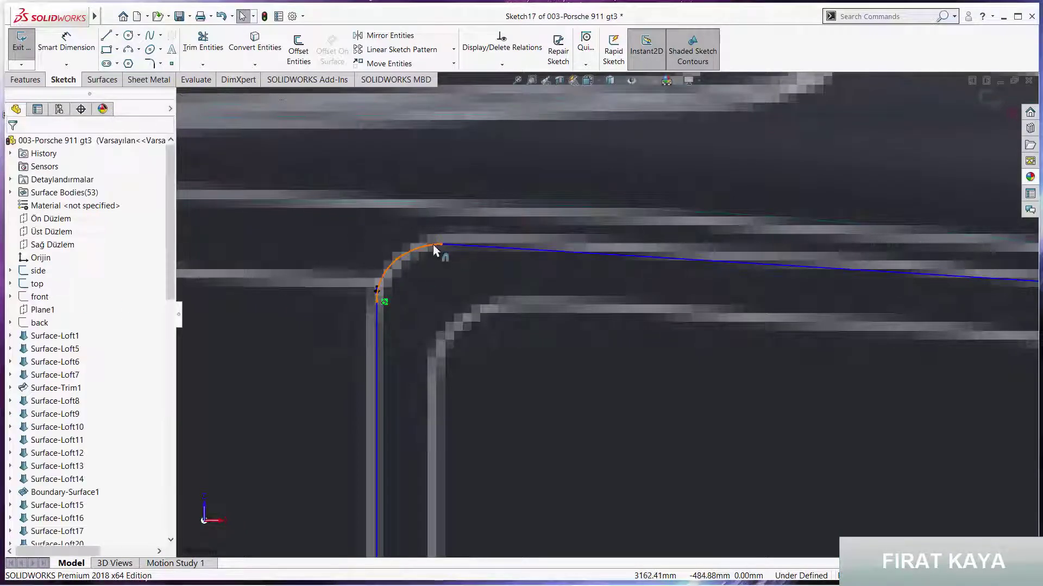
{"action": "left_click", "coordinate": [433, 245]}
{"action": "left_click", "coordinate": [461, 253], "text": "ctrl"}
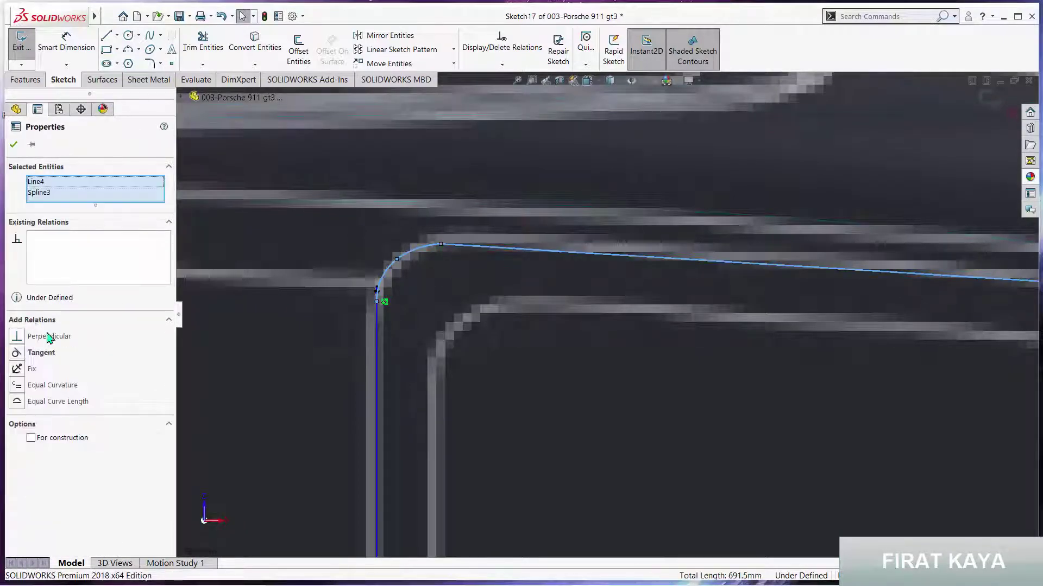
{"action": "left_click", "coordinate": [16, 353]}
{"action": "key", "text": "Escape"}
- Drag the right corner spline's tangent handle to about 20.83° so it turns sharply into the top edge
{"action": "scroll", "coordinate": [454, 283], "scroll_direction": "down", "scroll_amount": 2}
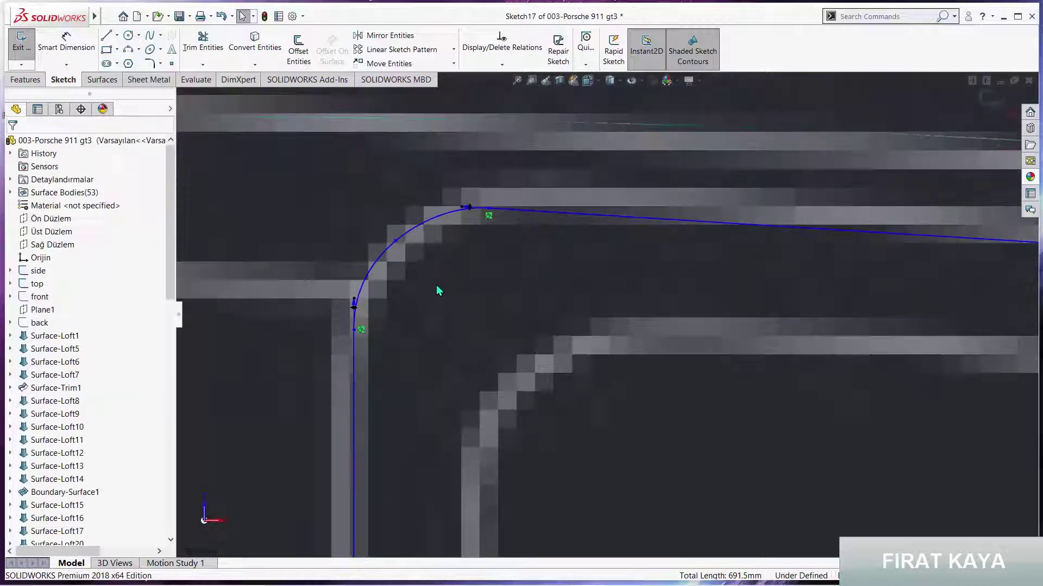
{"action": "scroll", "coordinate": [449, 278], "scroll_direction": "down", "scroll_amount": 2}
{"action": "scroll", "coordinate": [640, 288], "scroll_direction": "up", "scroll_amount": 2}
{"action": "scroll", "coordinate": [791, 307], "scroll_direction": "up", "scroll_amount": 2}
{"action": "scroll", "coordinate": [837, 312], "scroll_direction": "up", "scroll_amount": 2}
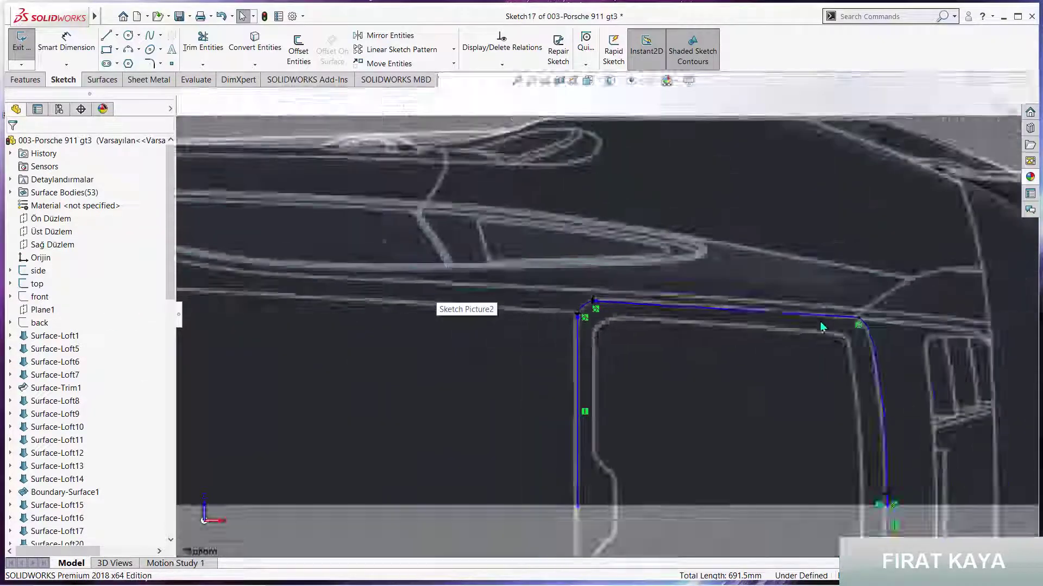
{"action": "scroll", "coordinate": [813, 328], "scroll_direction": "down", "scroll_amount": 4}
{"action": "scroll", "coordinate": [813, 328], "scroll_direction": "down", "scroll_amount": 2}
{"action": "scroll", "coordinate": [813, 329], "scroll_direction": "down", "scroll_amount": 2}
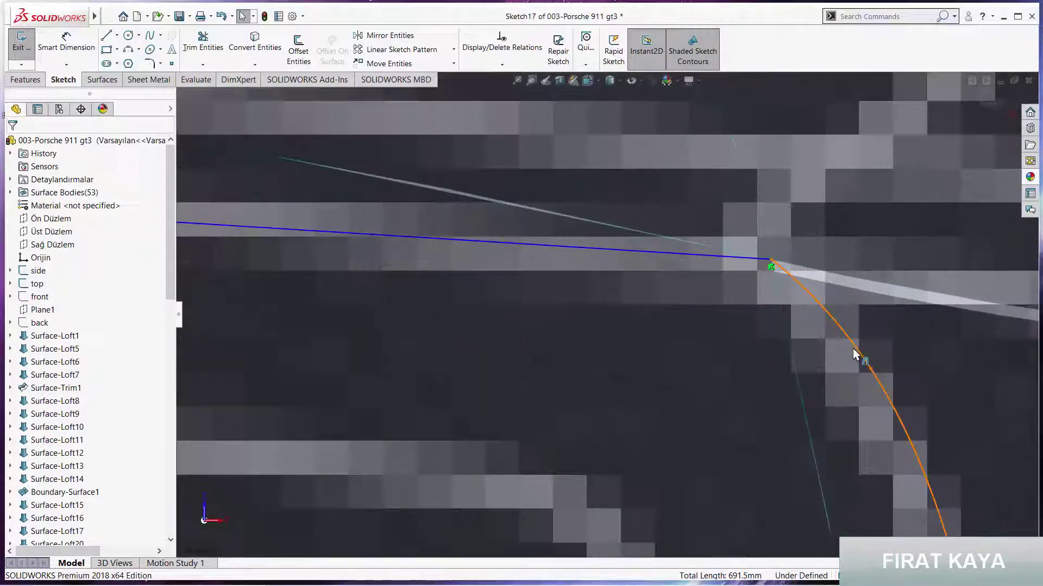
{"action": "left_click", "coordinate": [844, 334]}
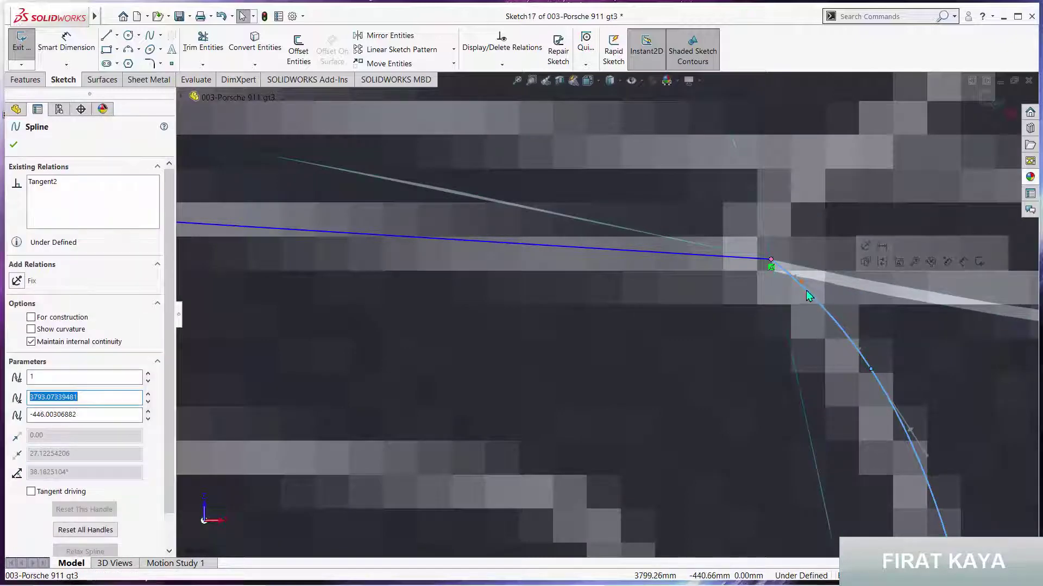
{"action": "left_click_drag", "start_coordinate": [806, 290], "coordinate": [816, 276]}
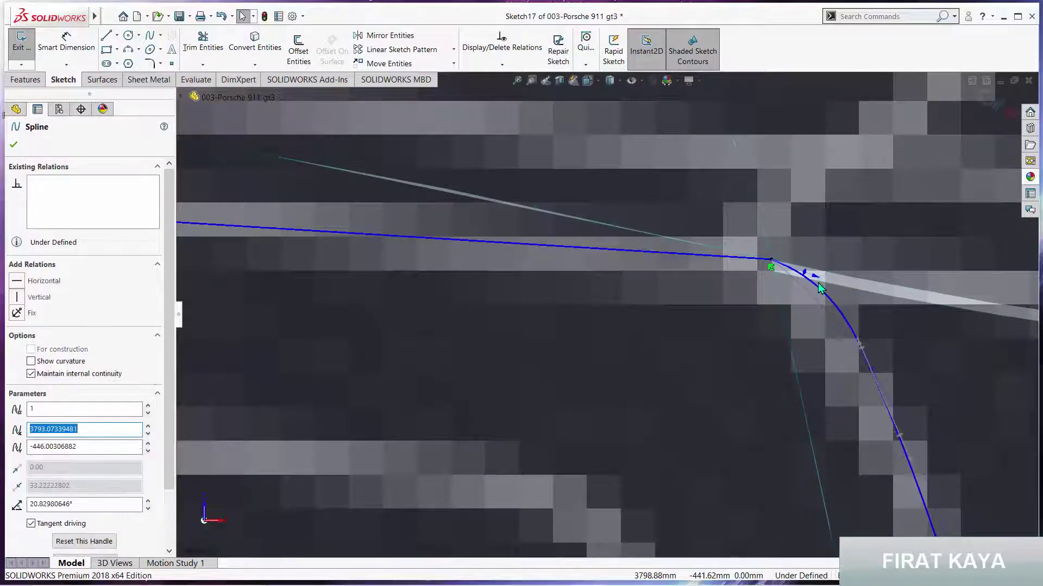
{"action": "key", "text": "Escape"}
- Check a point on the reshaped right corner curve, then clear the selection
{"action": "scroll", "coordinate": [826, 391], "scroll_direction": "up", "scroll_amount": 2}
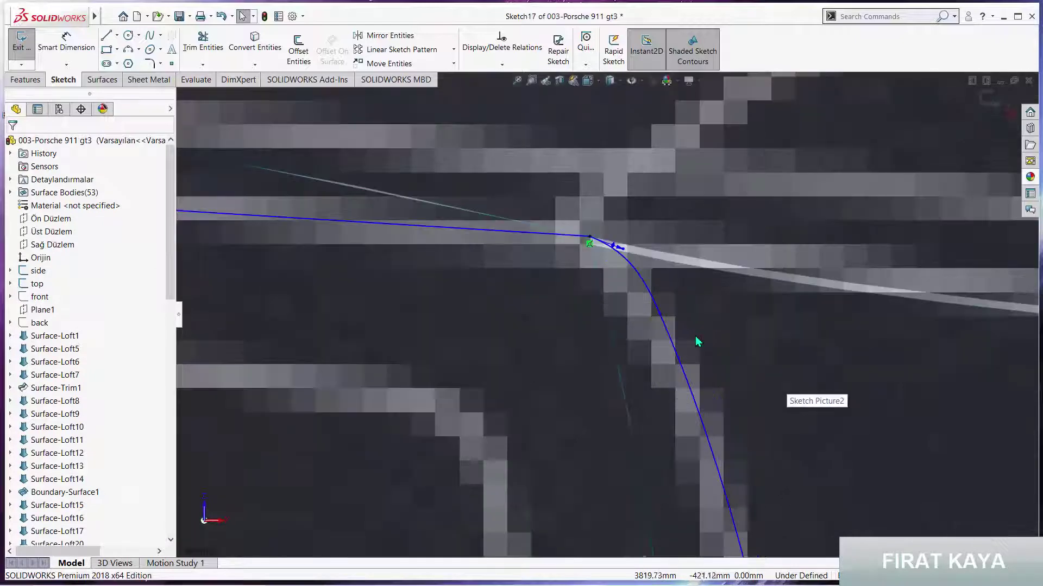
{"action": "left_click", "coordinate": [669, 311]}
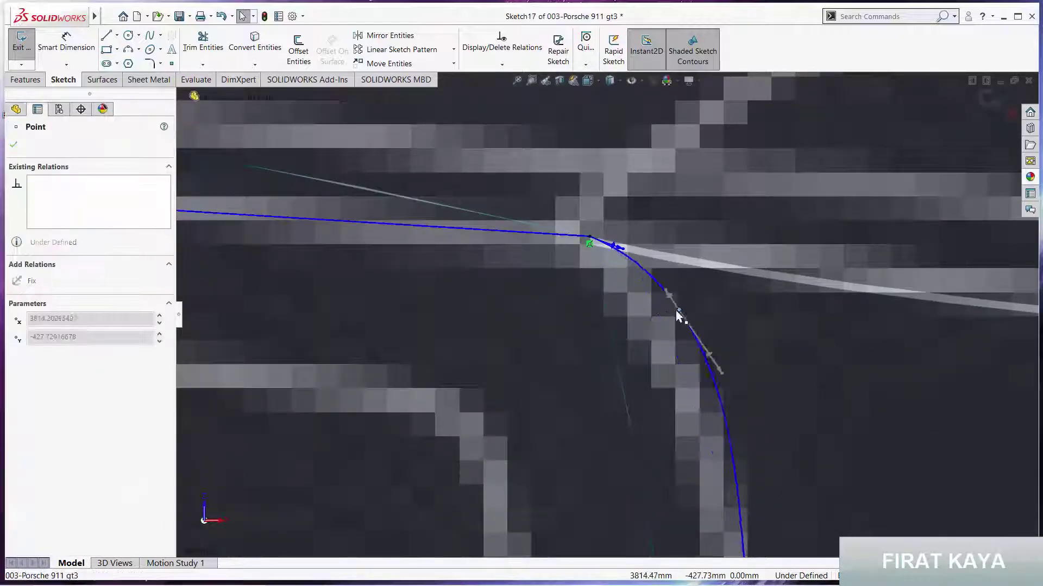
{"action": "key", "text": "Escape"}
{"action": "scroll", "coordinate": [695, 421], "scroll_direction": "up", "scroll_amount": 3}
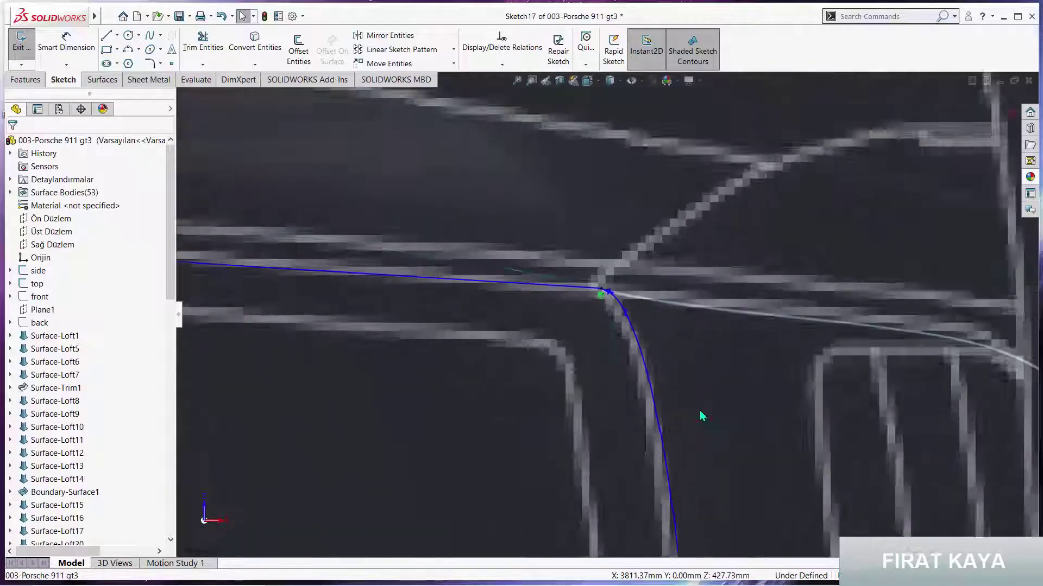
{"action": "scroll", "coordinate": [673, 419], "scroll_direction": "up", "scroll_amount": 3}
{"action": "scroll", "coordinate": [649, 410], "scroll_direction": "down", "scroll_amount": 1}
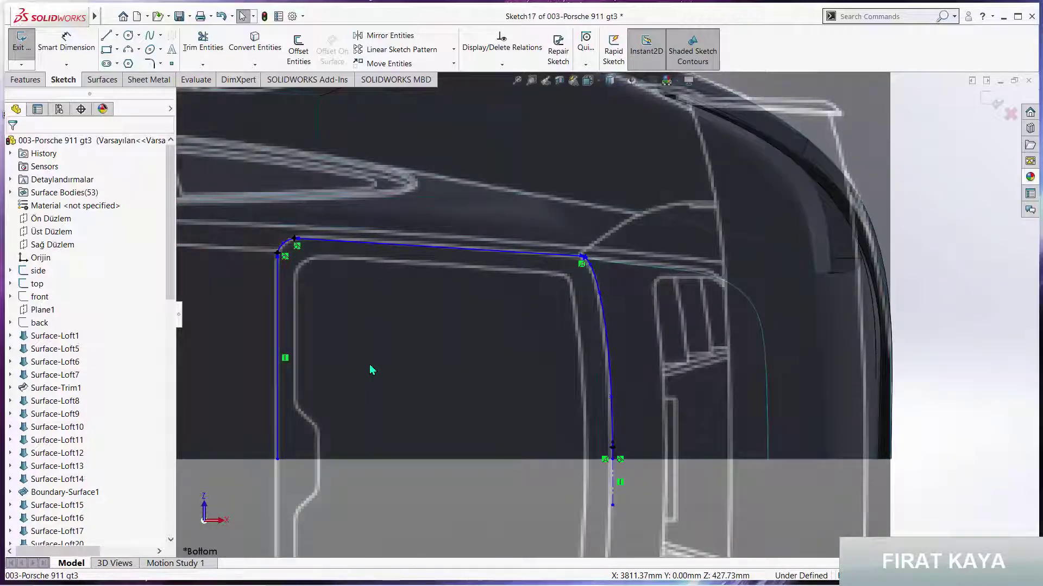
- Offset the window outline chain by 2.00 mm alongside the original curves
{"action": "left_click", "coordinate": [254, 43]}
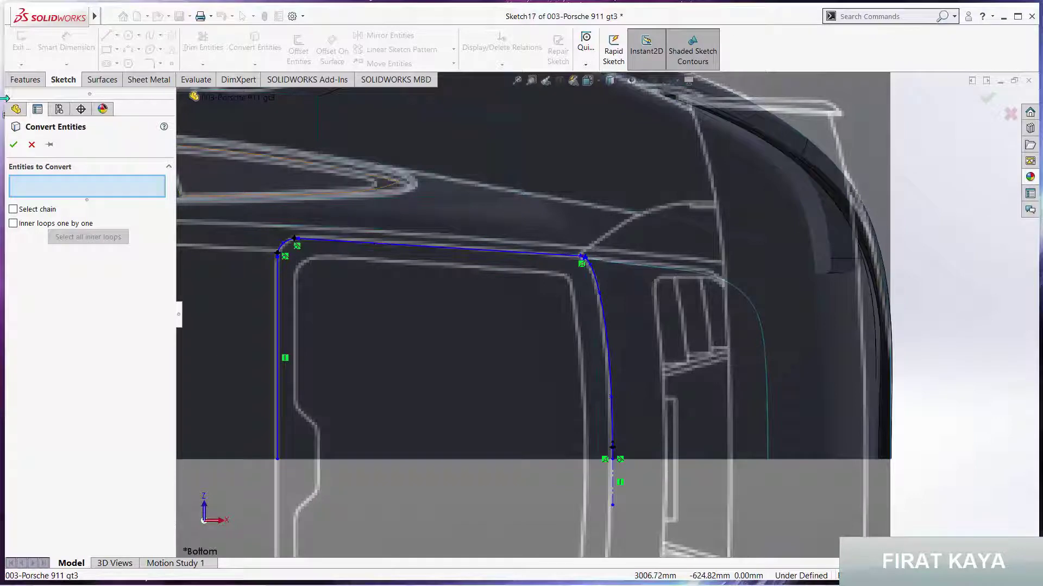
{"action": "key", "text": "Escape"}
{"action": "left_click", "coordinate": [301, 45]}
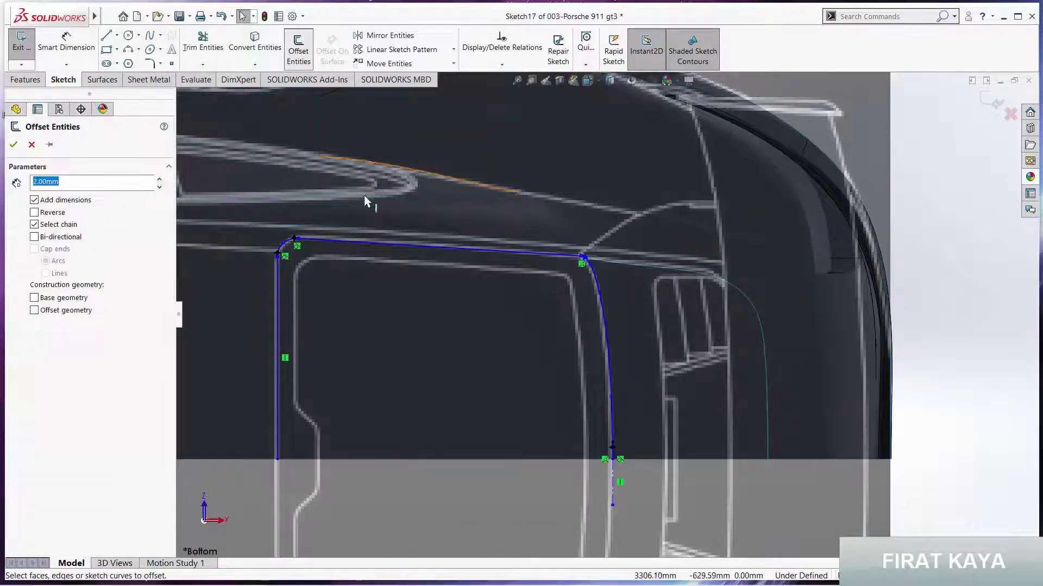
{"action": "left_click", "coordinate": [349, 249]}
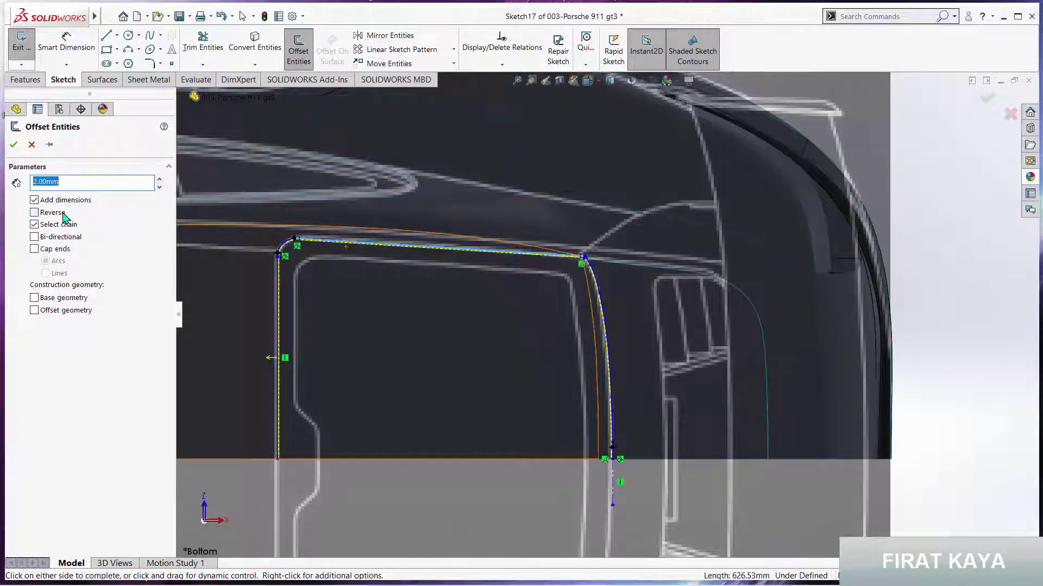
{"action": "left_click", "coordinate": [13, 145]}
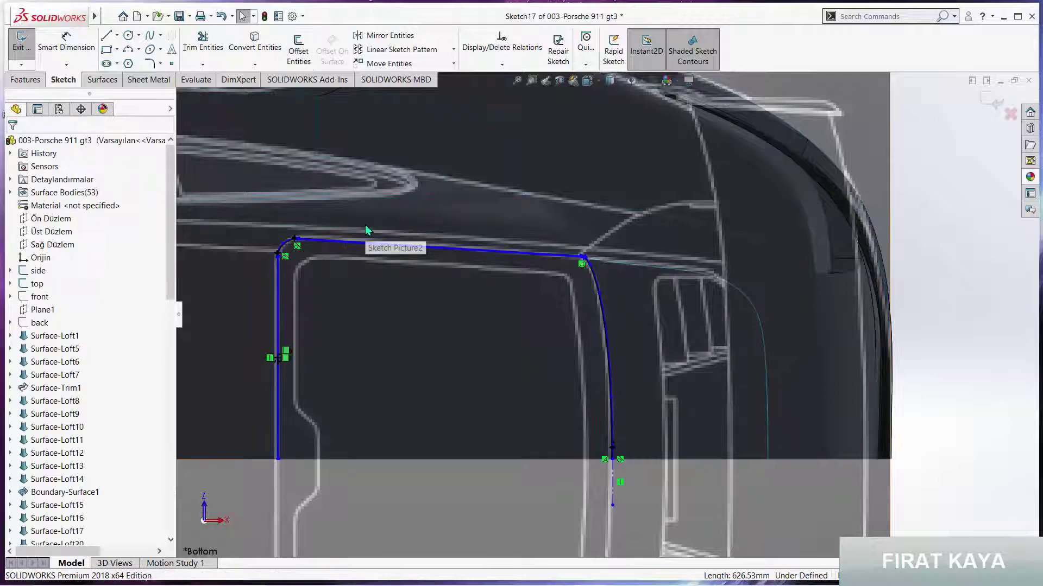
{"action": "left_click", "coordinate": [107, 35]}
- Join the lower ends of the left outline and its offset with a short horizontal line
{"action": "scroll", "coordinate": [297, 444], "scroll_direction": "down", "scroll_amount": 3}
{"action": "scroll", "coordinate": [279, 384], "scroll_direction": "down", "scroll_amount": 2}
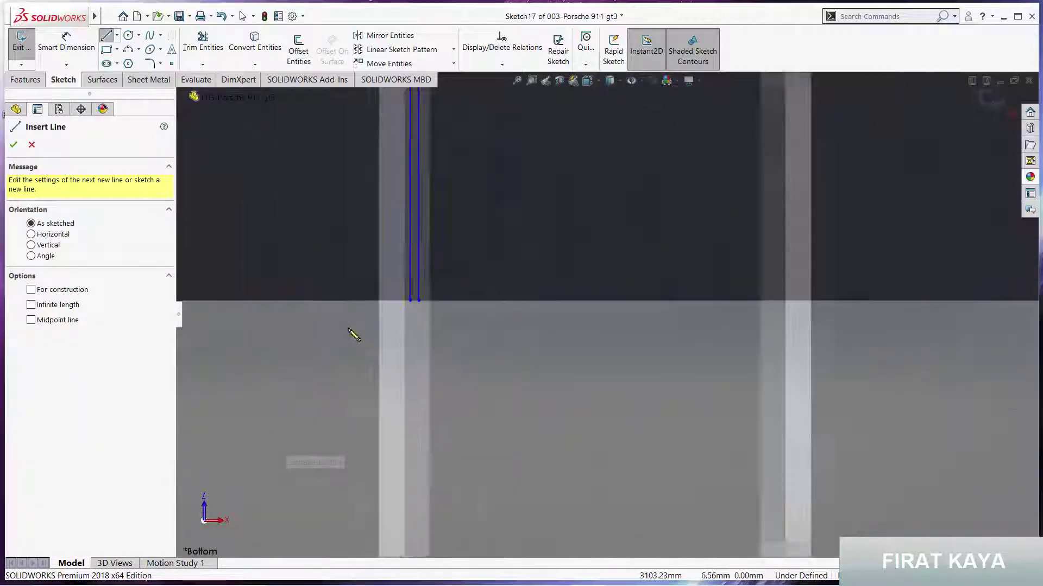
{"action": "scroll", "coordinate": [349, 330], "scroll_direction": "down", "scroll_amount": 2}
{"action": "left_click", "coordinate": [503, 281]}
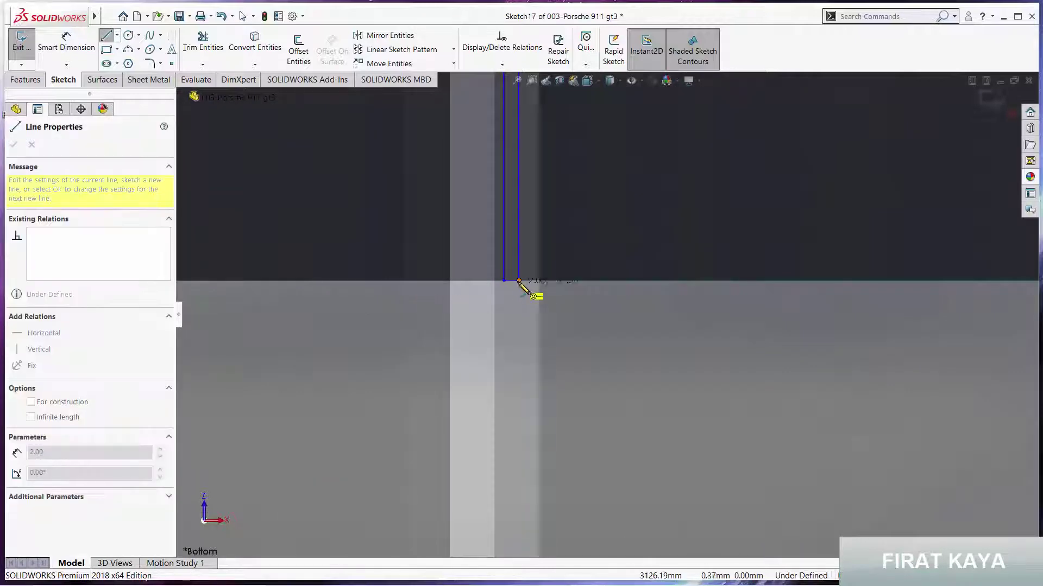
- Close the right outline pair's lower ends with a short horizontal line
{"action": "scroll", "coordinate": [537, 356], "scroll_direction": "up", "scroll_amount": 1}
{"action": "scroll", "coordinate": [651, 359], "scroll_direction": "up", "scroll_amount": 2}
{"action": "scroll", "coordinate": [749, 350], "scroll_direction": "up", "scroll_amount": 2}
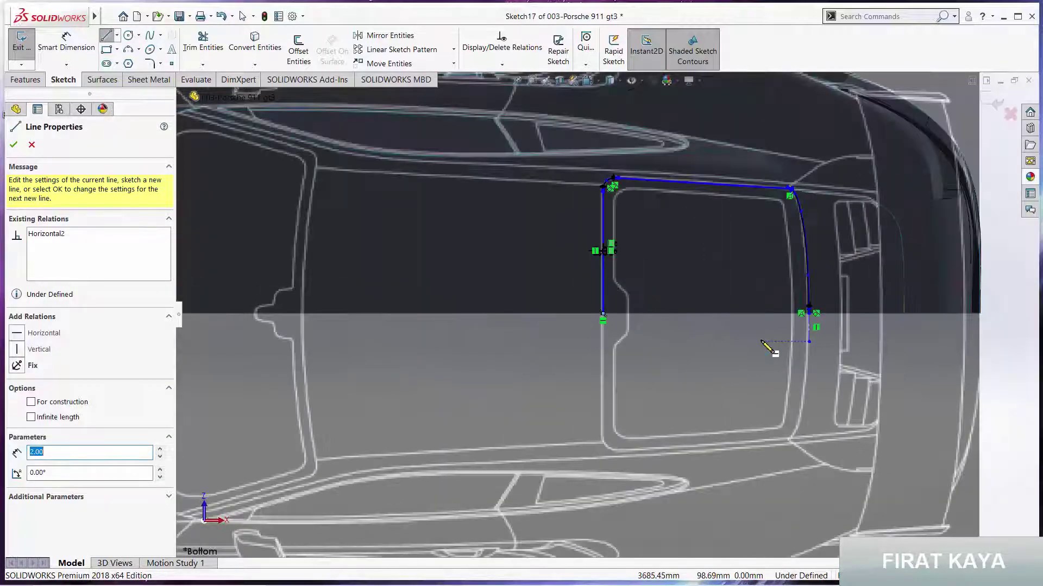
{"action": "scroll", "coordinate": [768, 344], "scroll_direction": "down", "scroll_amount": 2}
{"action": "scroll", "coordinate": [738, 244], "scroll_direction": "down", "scroll_amount": 2}
{"action": "scroll", "coordinate": [727, 244], "scroll_direction": "down", "scroll_amount": 2}
{"action": "scroll", "coordinate": [739, 250], "scroll_direction": "down", "scroll_amount": 2}
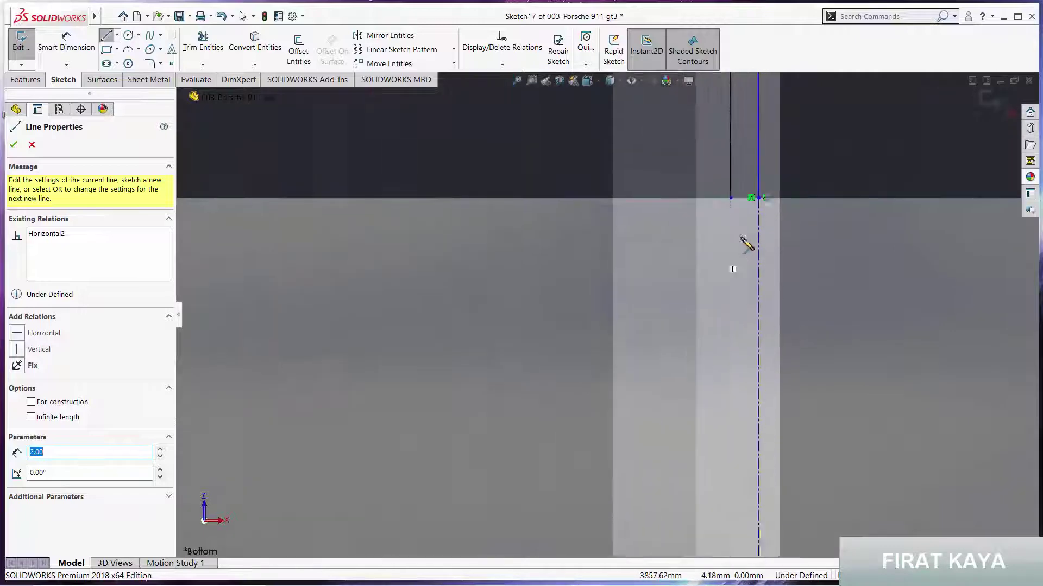
{"action": "scroll", "coordinate": [741, 234], "scroll_direction": "down", "scroll_amount": 1}
{"action": "left_click", "coordinate": [754, 206]}
{"action": "left_click", "coordinate": [775, 205]}
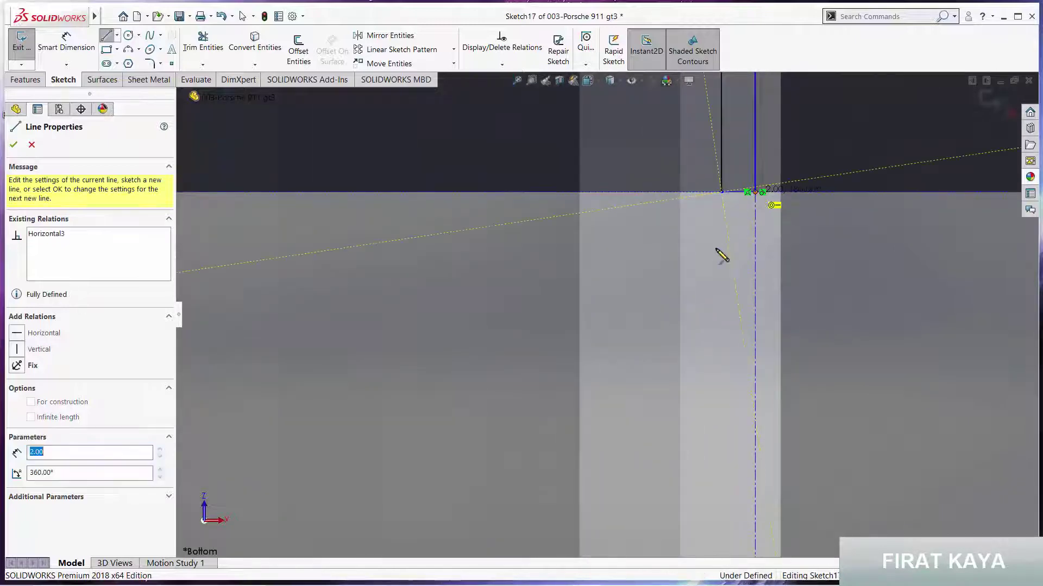
{"action": "key", "text": "Escape"}
{"action": "scroll", "coordinate": [632, 276], "scroll_direction": "up", "scroll_amount": 2}
{"action": "scroll", "coordinate": [503, 262], "scroll_direction": "up", "scroll_amount": 1}
{"action": "scroll", "coordinate": [531, 259], "scroll_direction": "up", "scroll_amount": 2}
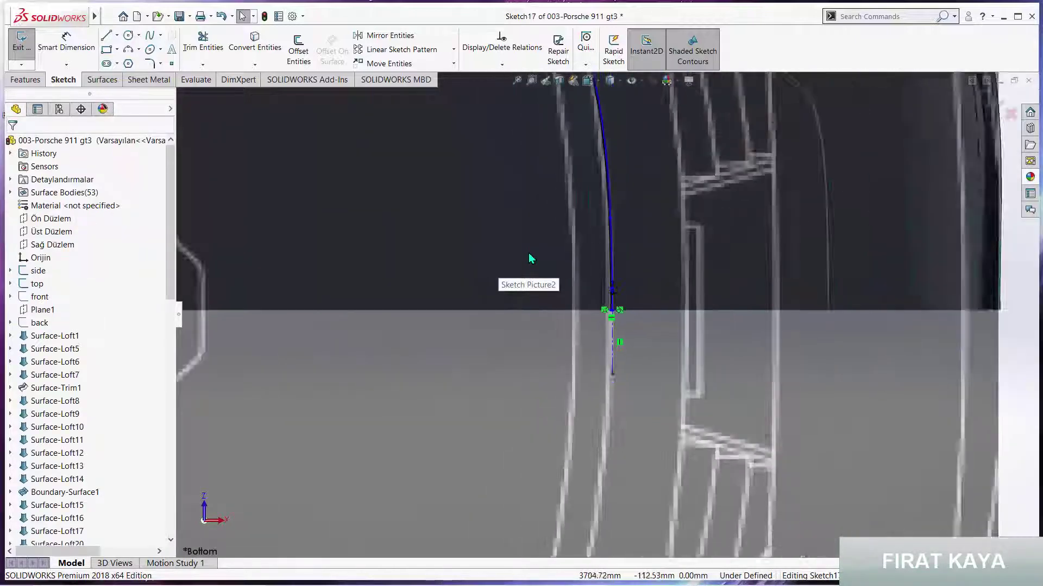
{"action": "scroll", "coordinate": [554, 249], "scroll_direction": "up", "scroll_amount": 2}
{"action": "scroll", "coordinate": [554, 245], "scroll_direction": "down", "scroll_amount": 2}
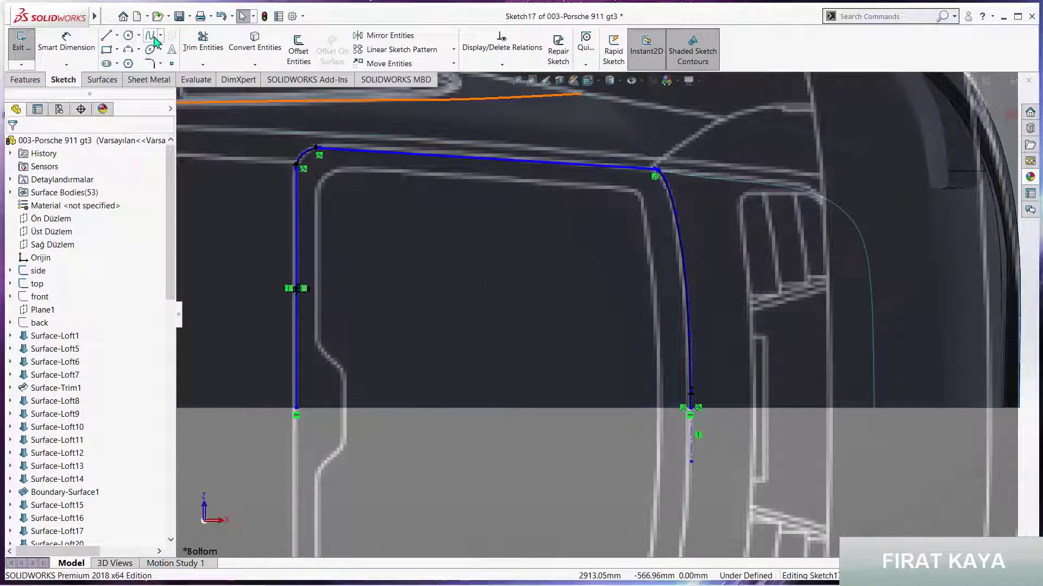
- Draw a vertical line up the left side of the inner window trim contour
{"action": "left_click", "coordinate": [107, 38]}
{"action": "scroll", "coordinate": [366, 383], "scroll_direction": "down", "scroll_amount": 2}
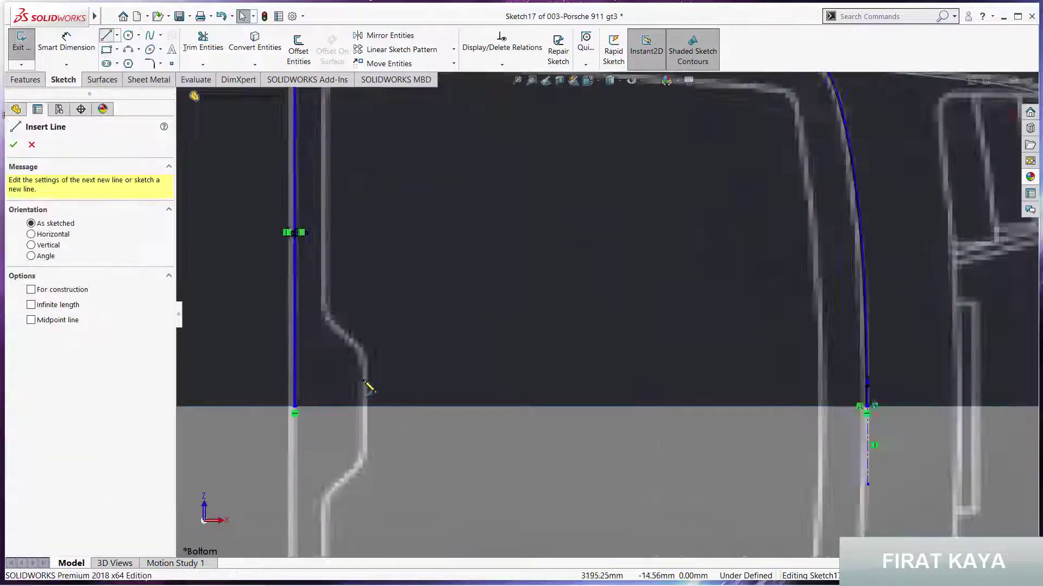
{"action": "scroll", "coordinate": [400, 407], "scroll_direction": "down", "scroll_amount": 2}
{"action": "left_click", "coordinate": [394, 405]}
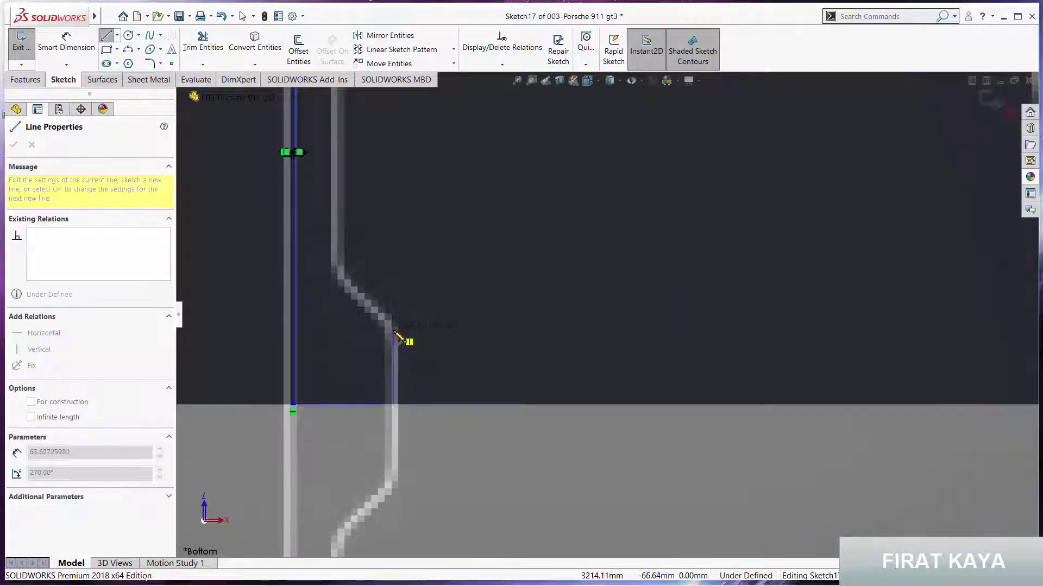
{"action": "left_click", "coordinate": [393, 330]}
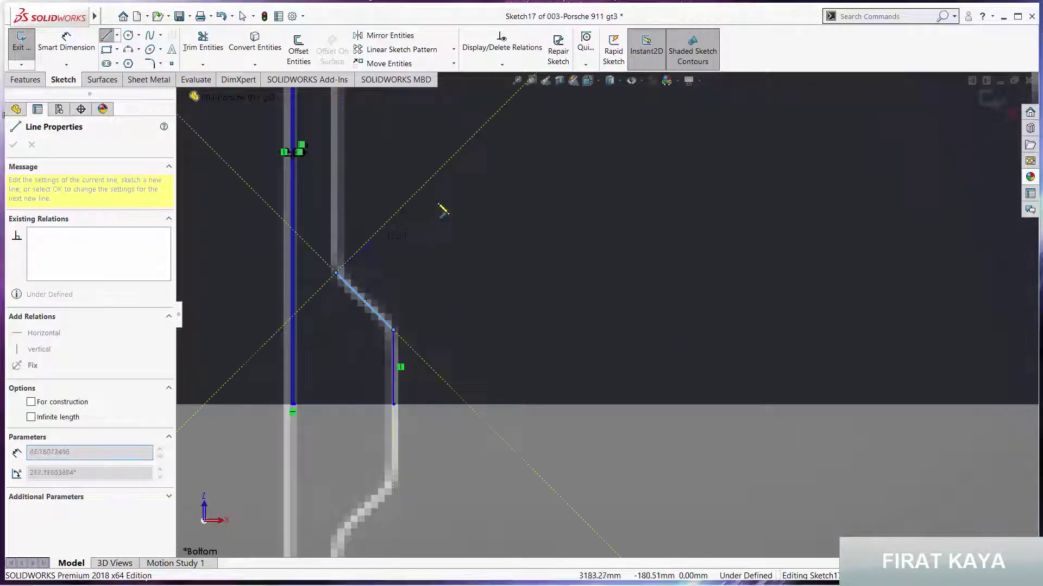
- Continue the line to the inner top-left corner and across the top to the inner rear corner
{"action": "scroll", "coordinate": [496, 186], "scroll_direction": "up", "scroll_amount": 3}
{"action": "scroll", "coordinate": [559, 226], "scroll_direction": "down", "scroll_amount": 3}
{"action": "scroll", "coordinate": [543, 204], "scroll_direction": "down", "scroll_amount": 2}
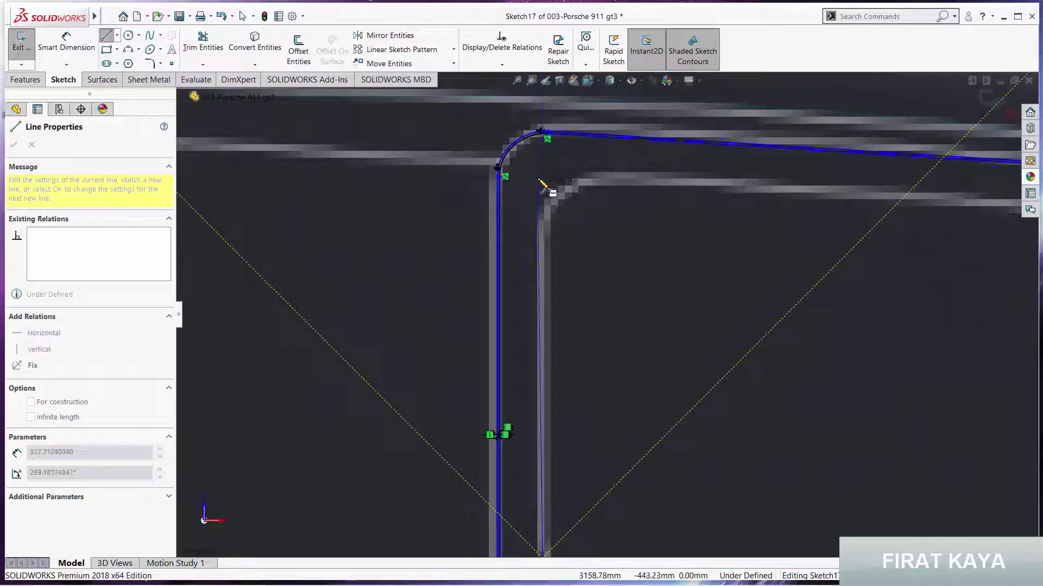
{"action": "left_click", "coordinate": [568, 192]}
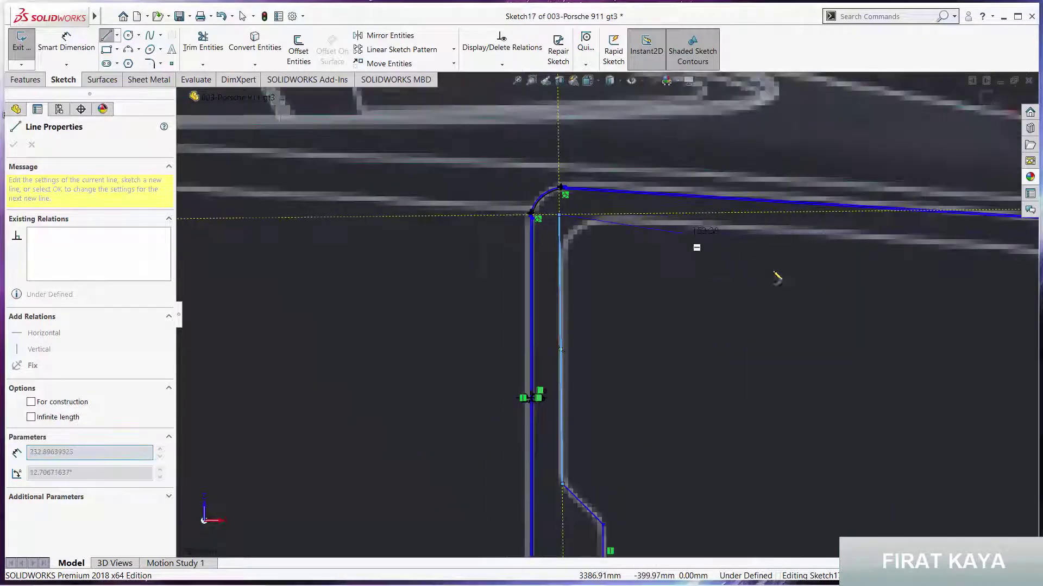
{"action": "scroll", "coordinate": [693, 242], "scroll_direction": "up", "scroll_amount": 3}
{"action": "scroll", "coordinate": [819, 305], "scroll_direction": "down", "scroll_amount": 3}
{"action": "scroll", "coordinate": [717, 310], "scroll_direction": "down", "scroll_amount": 2}
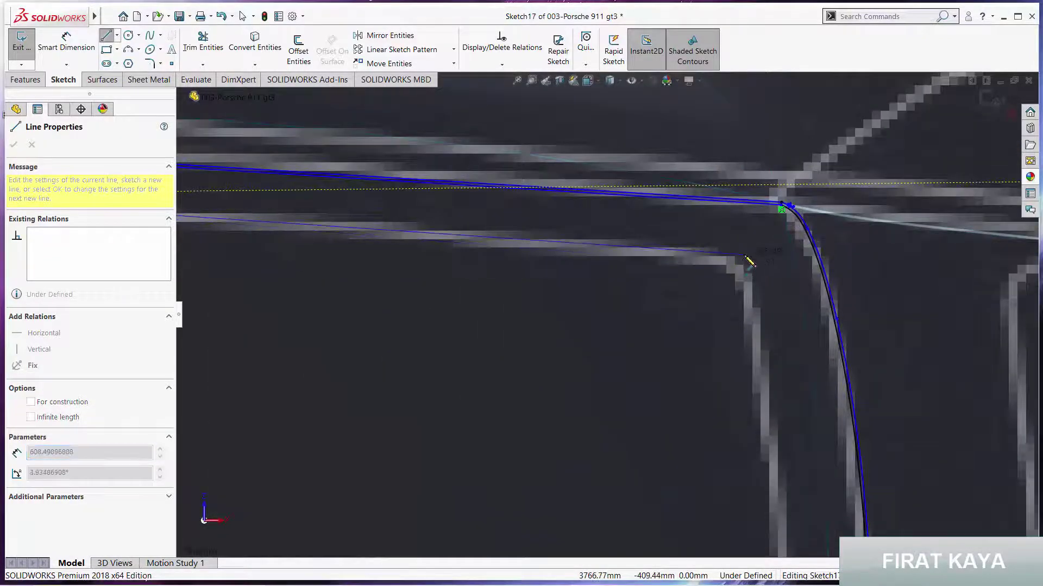
{"action": "double_click", "coordinate": [729, 255]}
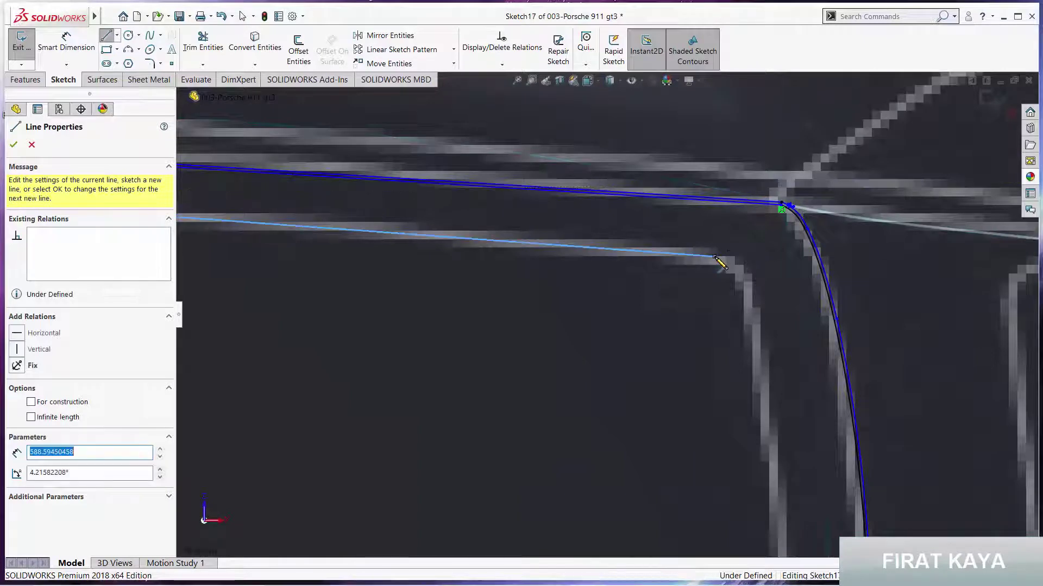
{"action": "key", "text": "Escape"}
{"action": "scroll", "coordinate": [621, 334], "scroll_direction": "up", "scroll_amount": 2}
{"action": "scroll", "coordinate": [621, 334], "scroll_direction": "up", "scroll_amount": 3}
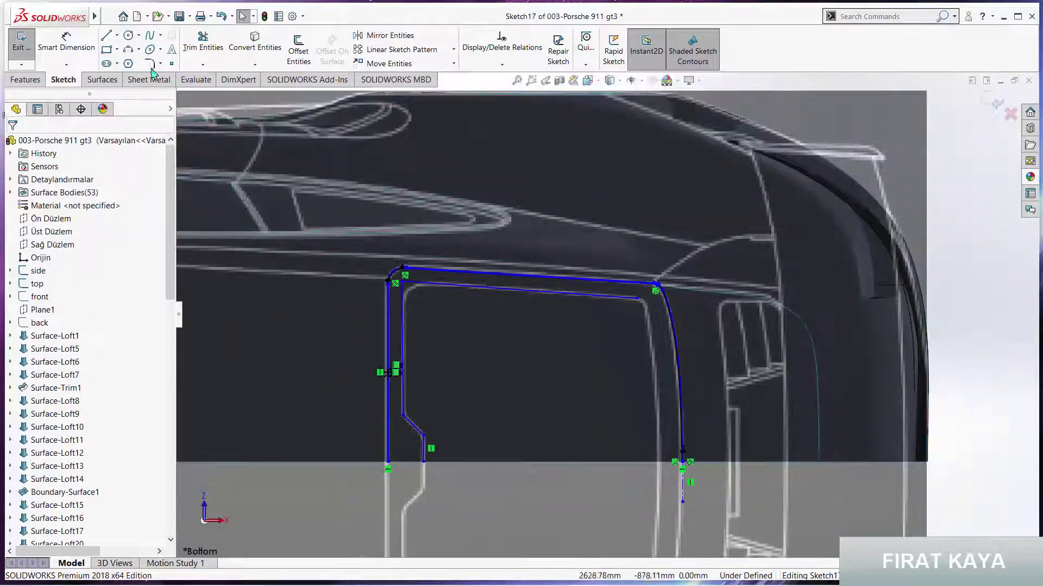
- Fillet the inner top-left corner at 50 mm and both lower bend corners at 20 mm
{"action": "left_click", "coordinate": [151, 64]}
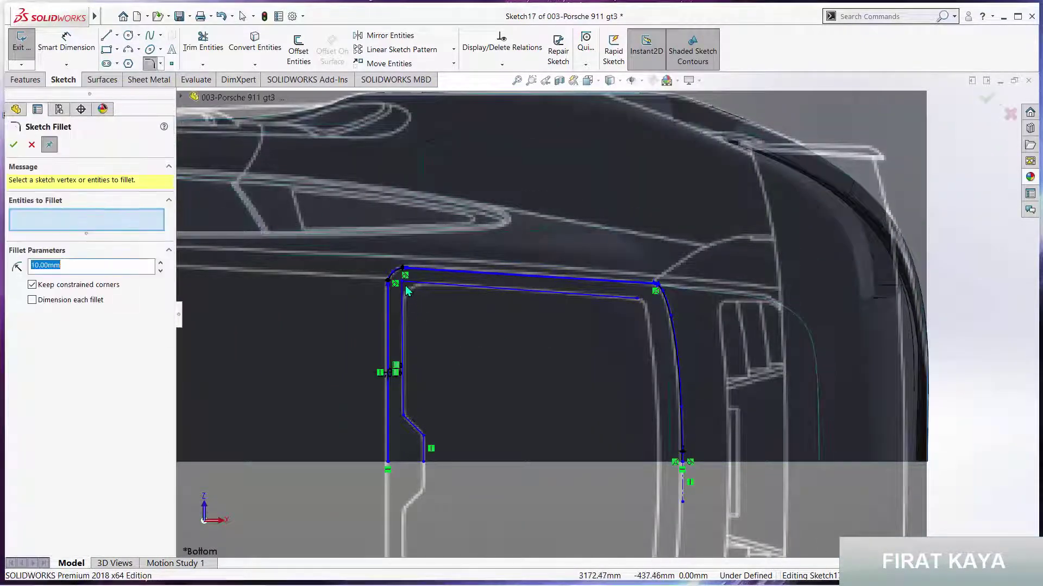
{"action": "left_click", "coordinate": [401, 282]}
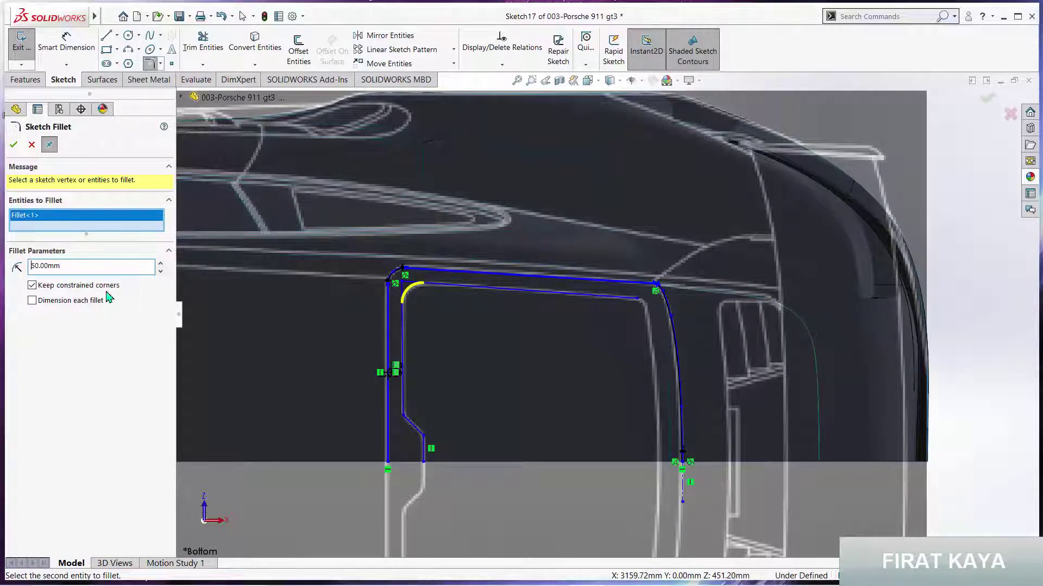
{"action": "right_click", "coordinate": [455, 374]}
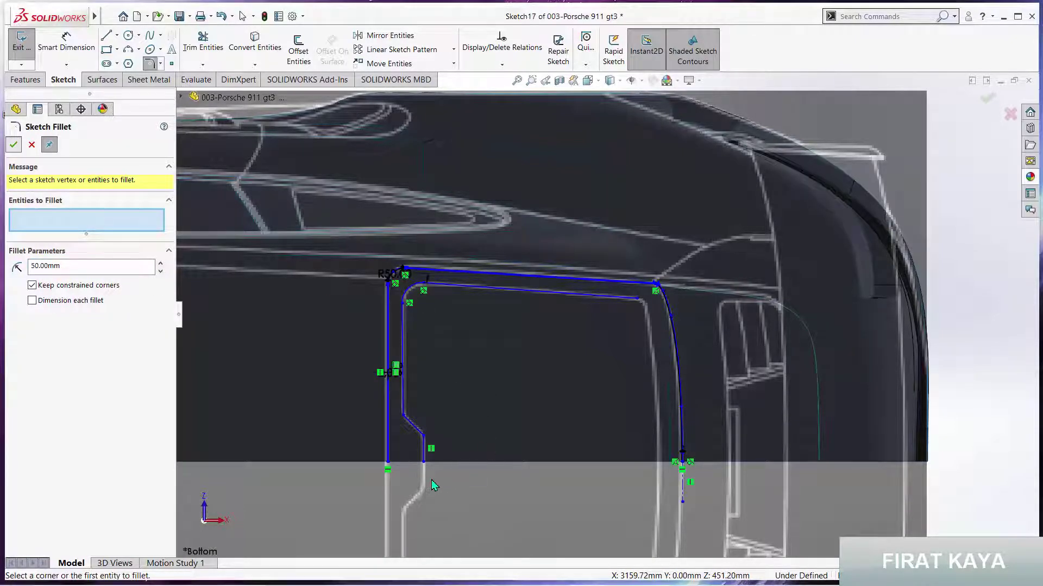
{"action": "scroll", "coordinate": [431, 480], "scroll_direction": "down", "scroll_amount": 8}
{"action": "left_click", "coordinate": [476, 249]}
{"action": "type", "text": "20"}
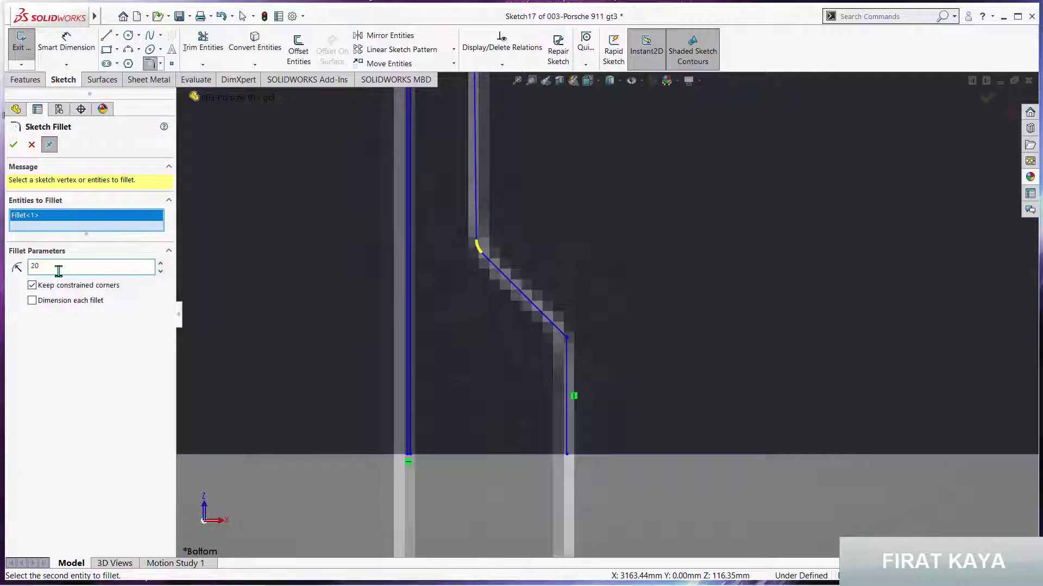
{"action": "left_click", "coordinate": [568, 340]}
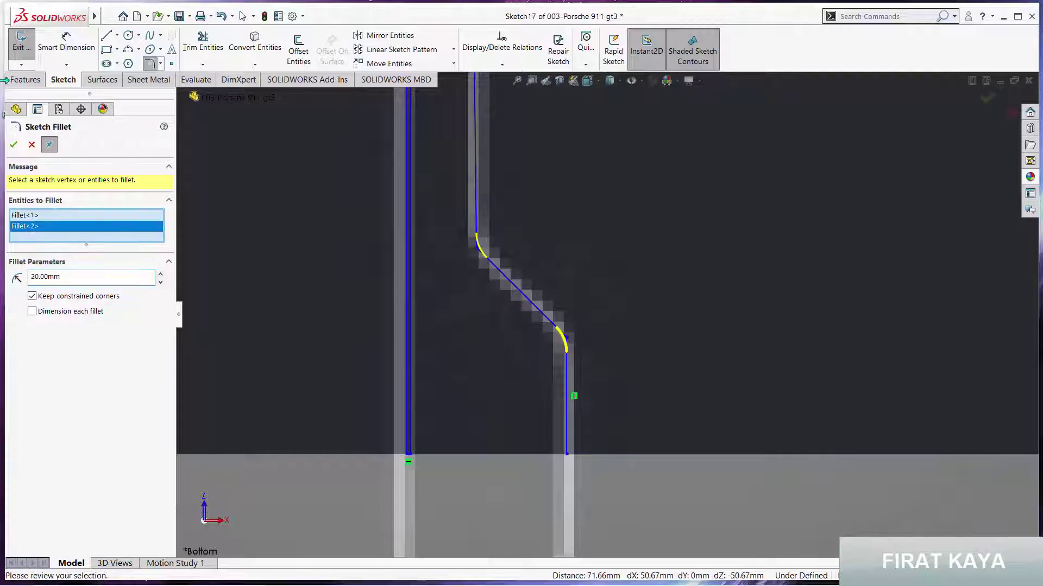
{"action": "left_click", "coordinate": [13, 150]}
- Begin a spline at the inner top line's end, running down the rear edge
{"action": "scroll", "coordinate": [752, 291], "scroll_direction": "up", "scroll_amount": 2}
{"action": "scroll", "coordinate": [752, 291], "scroll_direction": "up", "scroll_amount": 3}
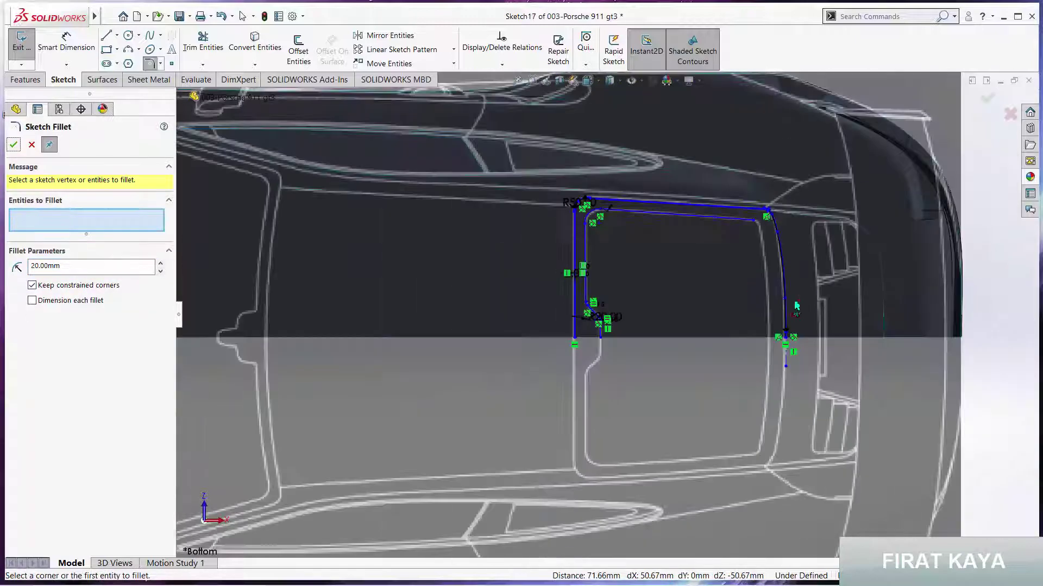
{"action": "scroll", "coordinate": [692, 204], "scroll_direction": "up", "scroll_amount": 3}
{"action": "scroll", "coordinate": [692, 203], "scroll_direction": "down", "scroll_amount": 2}
{"action": "left_click", "coordinate": [150, 36]}
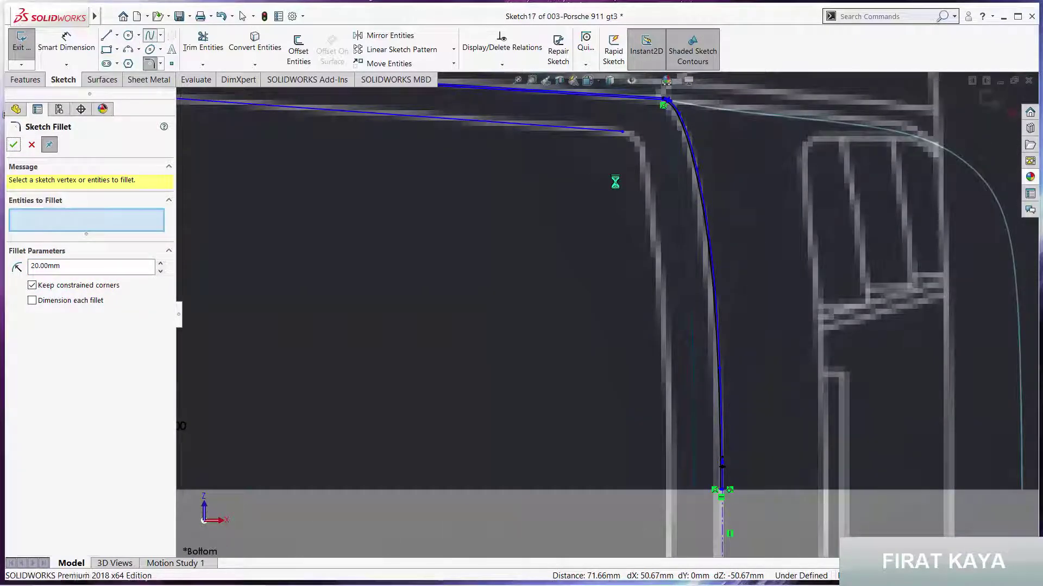
{"action": "left_click", "coordinate": [623, 132]}
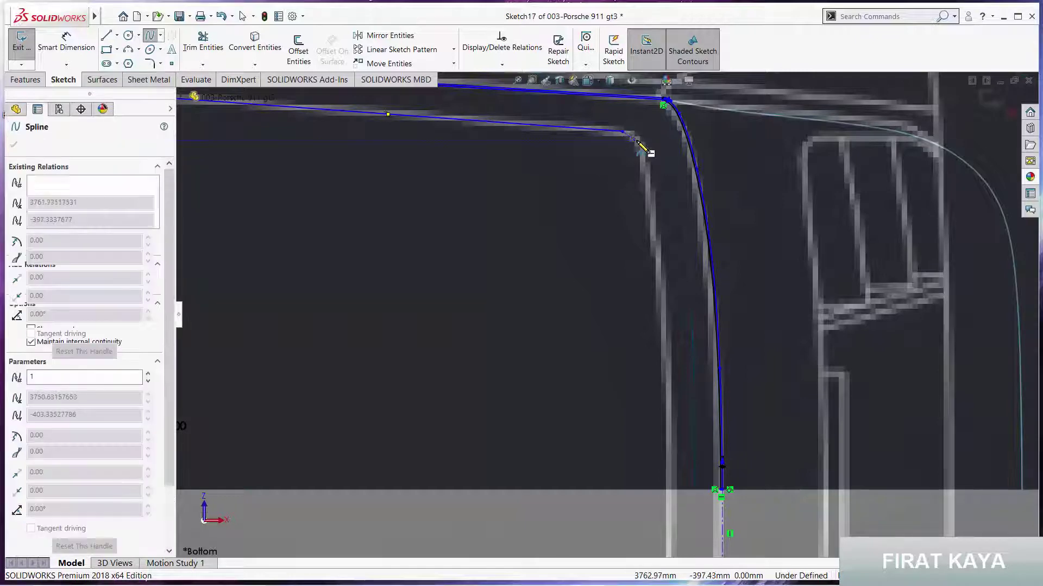
{"action": "left_click", "coordinate": [642, 160]}
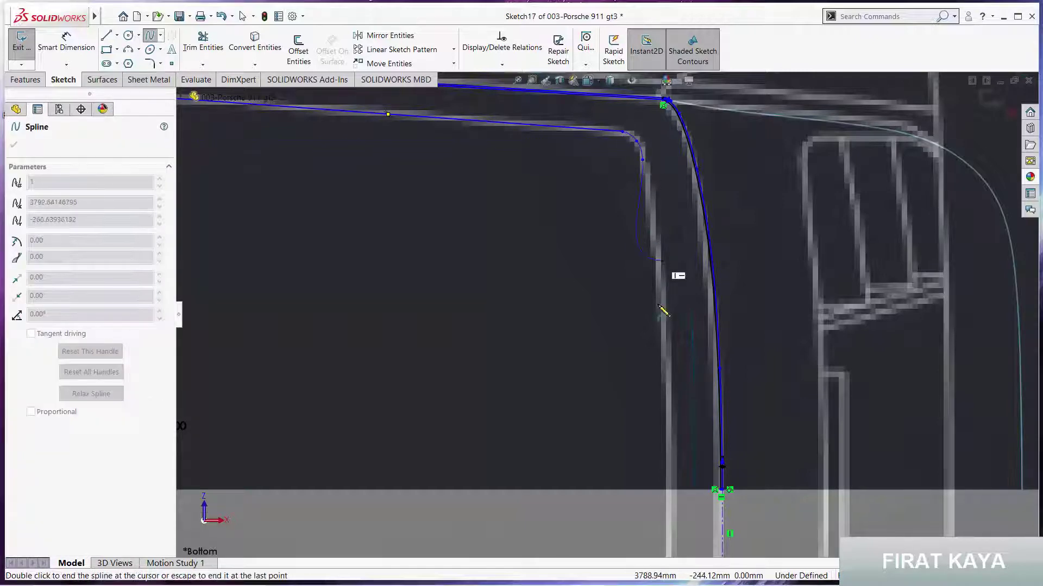
- Finish the rear spline at the bottom edge and draw a vertical centerline below its end
{"action": "left_click", "coordinate": [662, 361]}
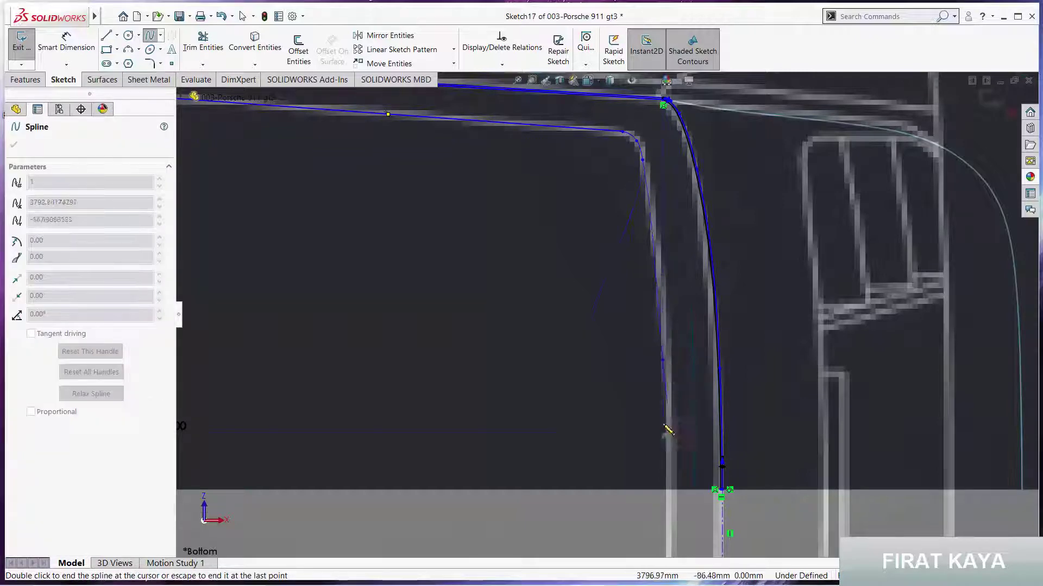
{"action": "double_click", "coordinate": [667, 491]}
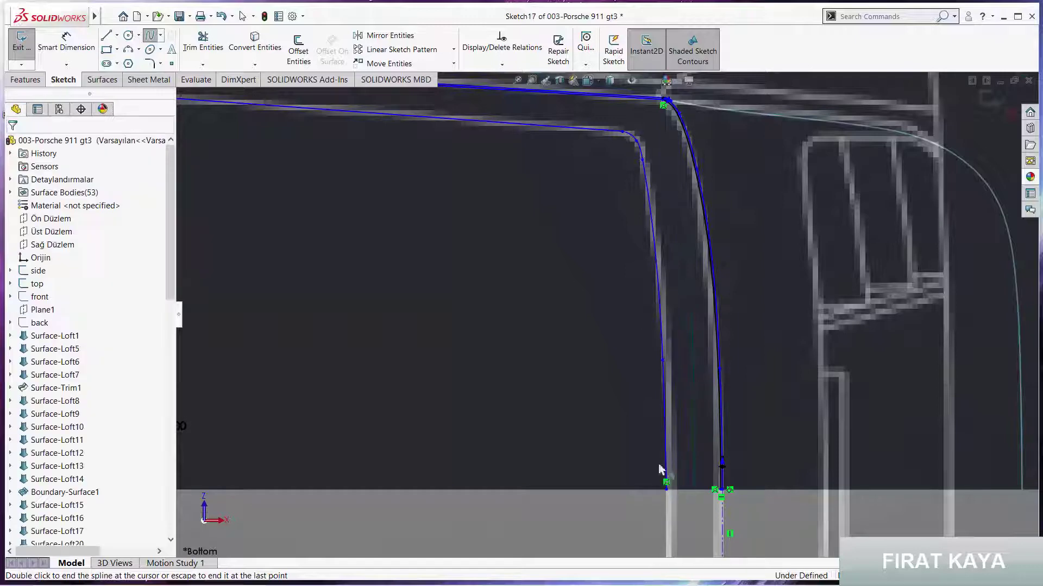
{"action": "left_click", "coordinate": [116, 35]}
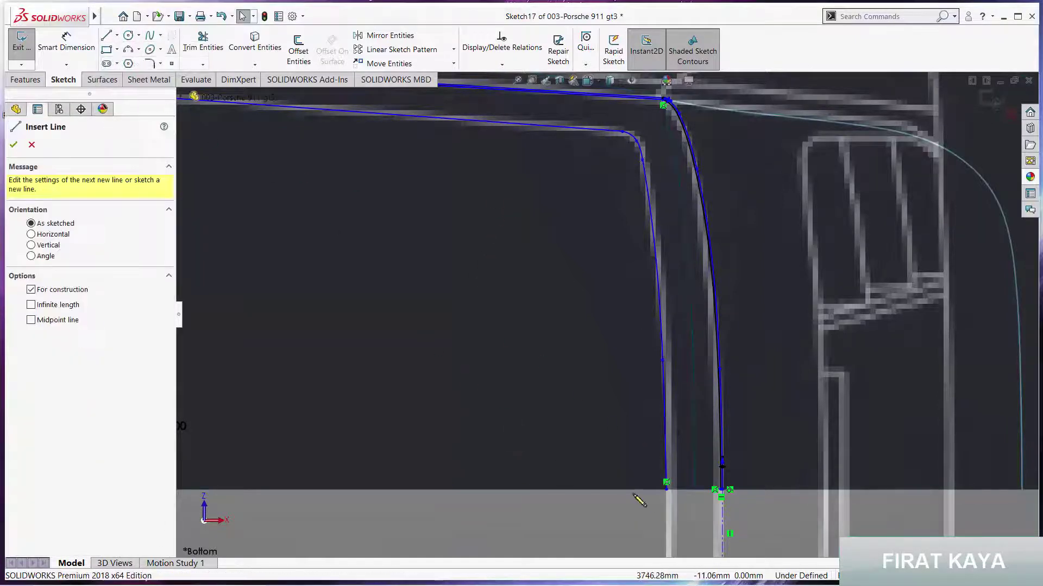
{"action": "left_click", "coordinate": [667, 535]}
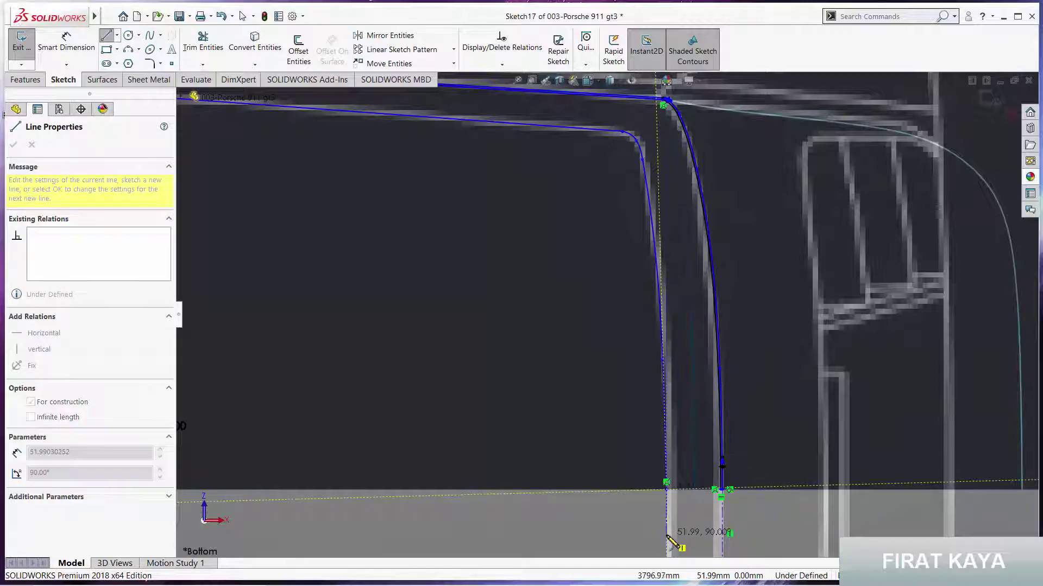
{"action": "double_click", "coordinate": [666, 483]}
{"action": "key", "text": "Escape"}
- Make the rear spline tangent to the vertical construction line
{"action": "left_click", "coordinate": [667, 485]}
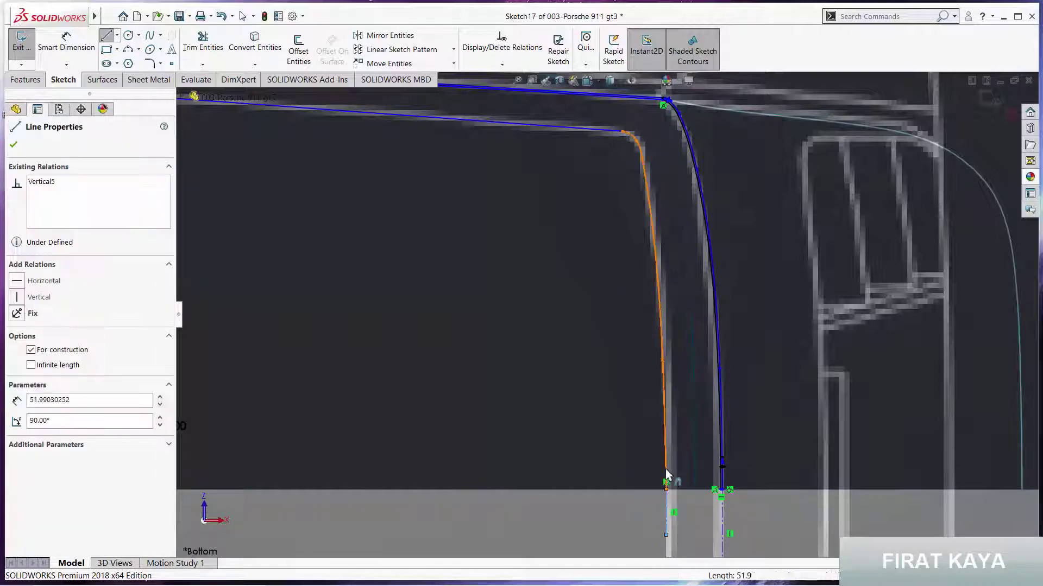
{"action": "left_click", "coordinate": [663, 466], "text": "ctrl"}
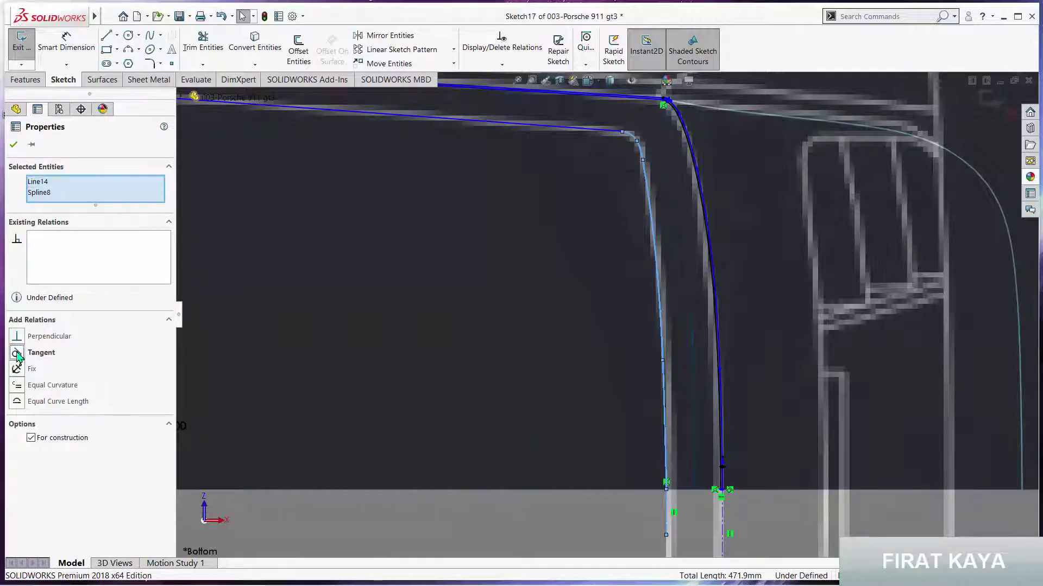
{"action": "key", "text": "Escape"}
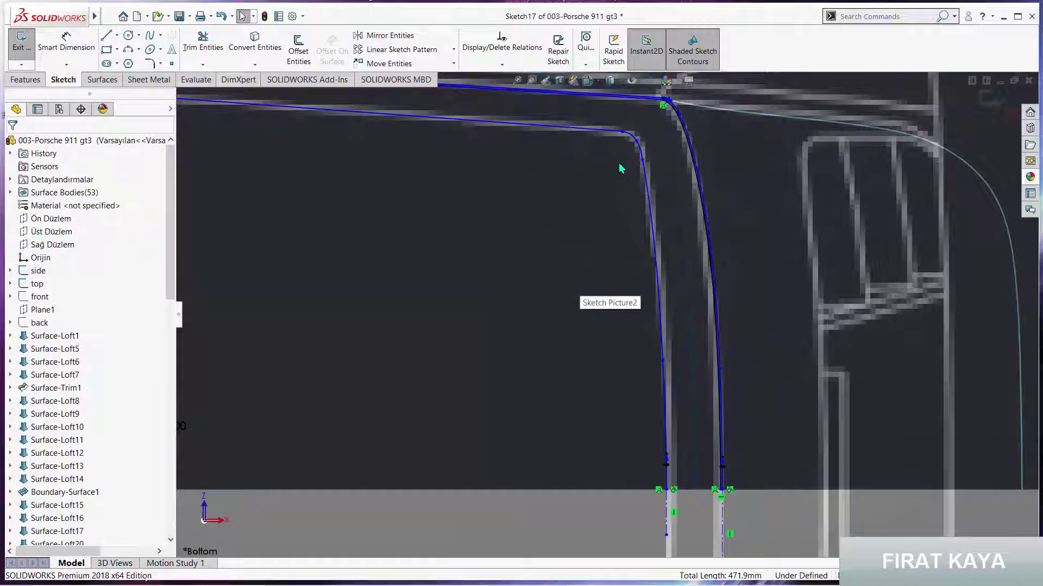
{"action": "scroll", "coordinate": [617, 149], "scroll_direction": "up", "scroll_amount": 3}
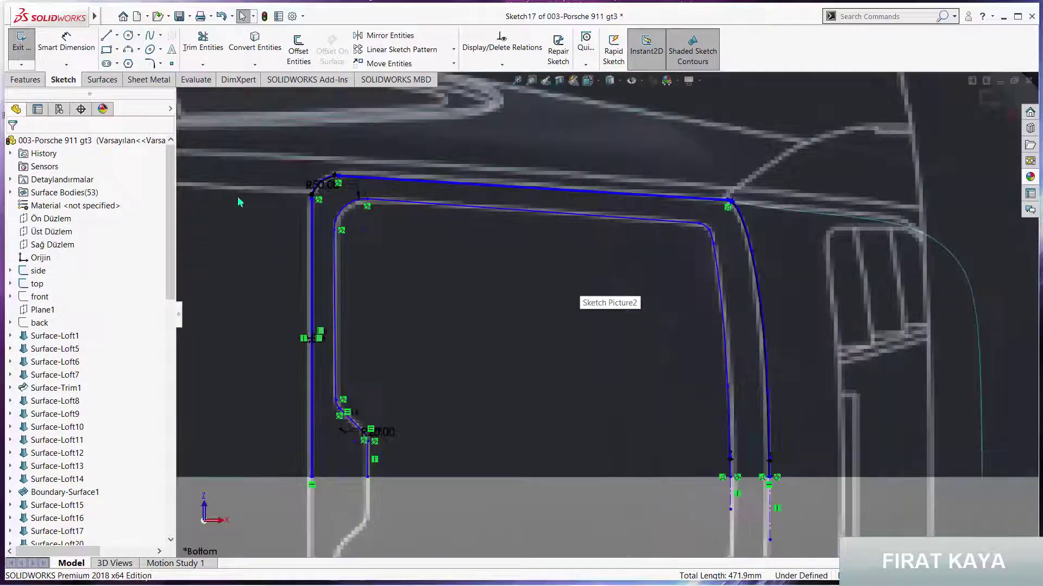
- Offset the inner outline chain by 2 mm
{"action": "left_click", "coordinate": [298, 49]}
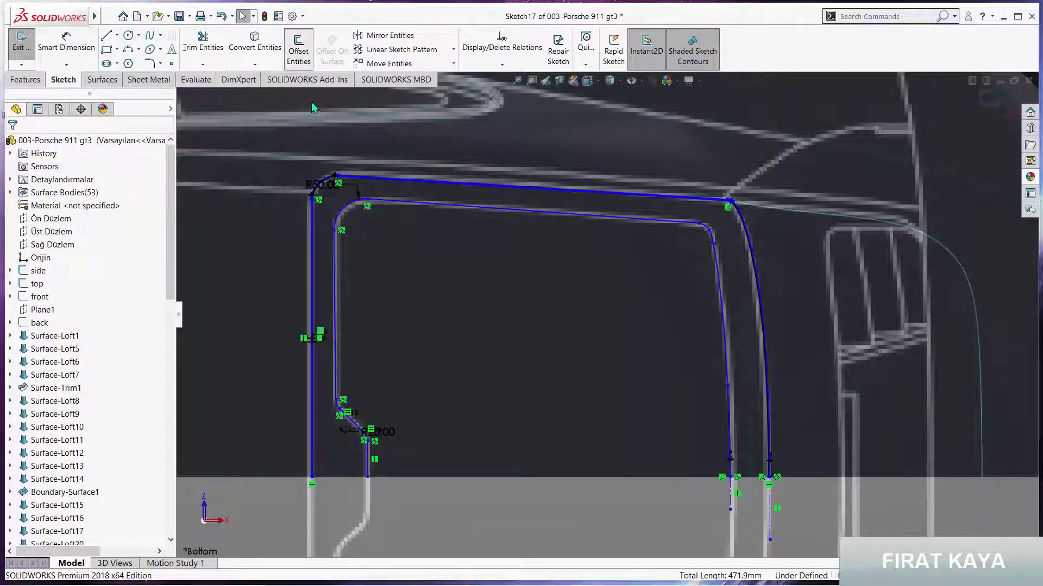
{"action": "left_click", "coordinate": [336, 278]}
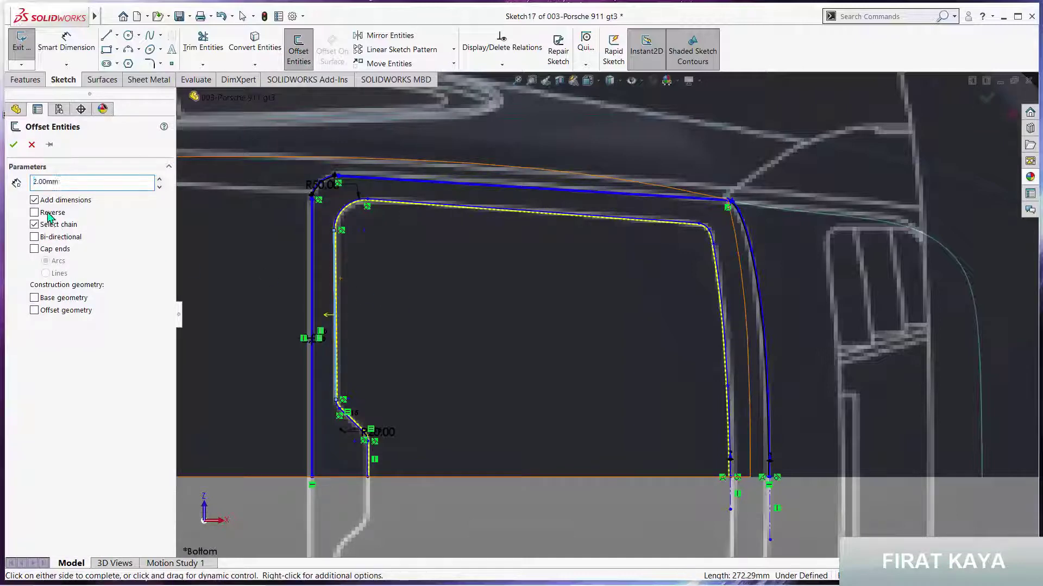
{"action": "left_click", "coordinate": [13, 145]}
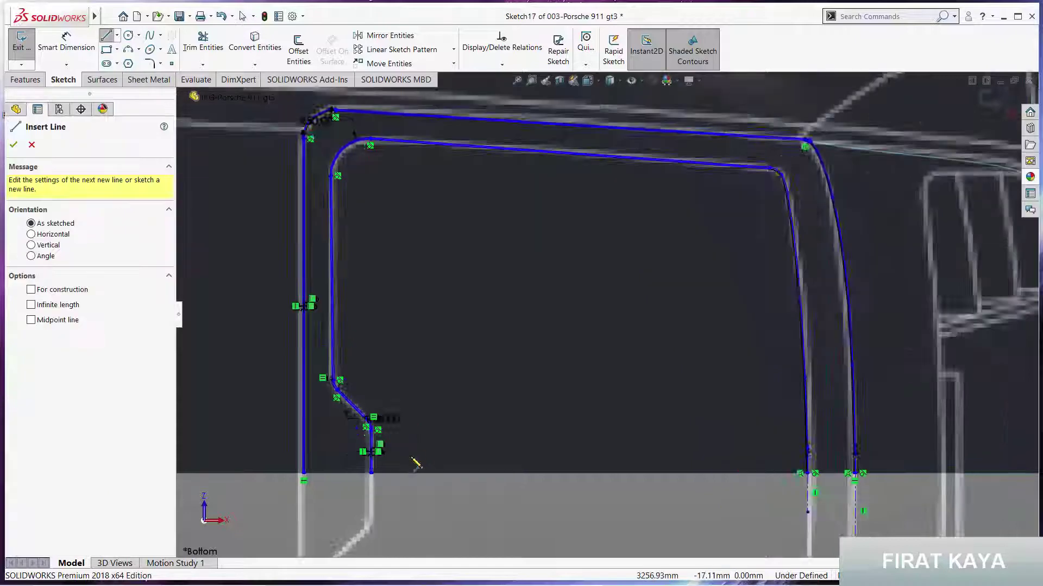
- Draw a short closing line joining the lower ends of the inner outline and its offset
{"action": "scroll", "coordinate": [419, 430], "scroll_direction": "down", "scroll_amount": 6}
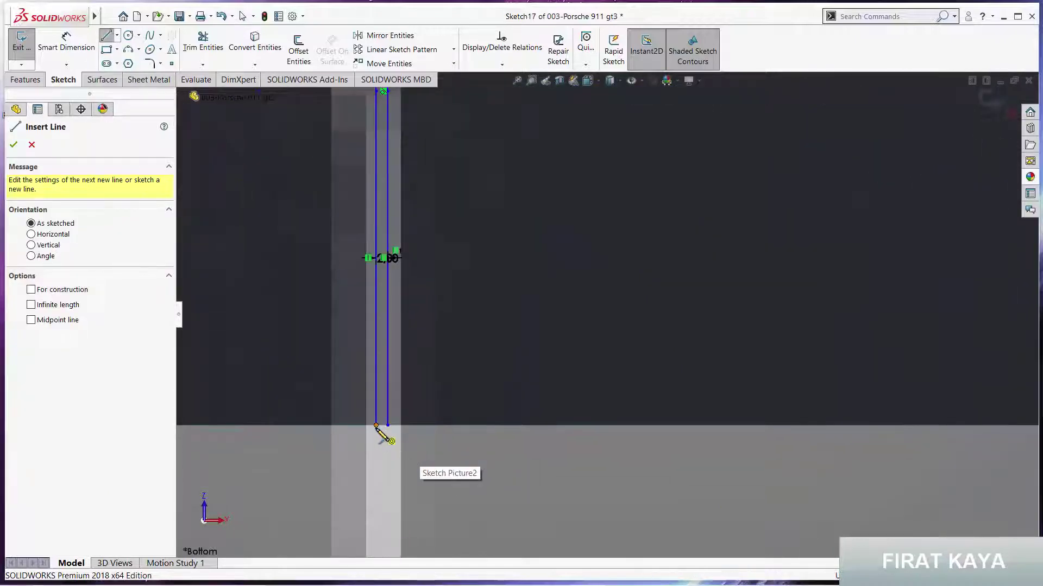
{"action": "left_click", "coordinate": [378, 427]}
{"action": "scroll", "coordinate": [665, 420], "scroll_direction": "up", "scroll_amount": 3}
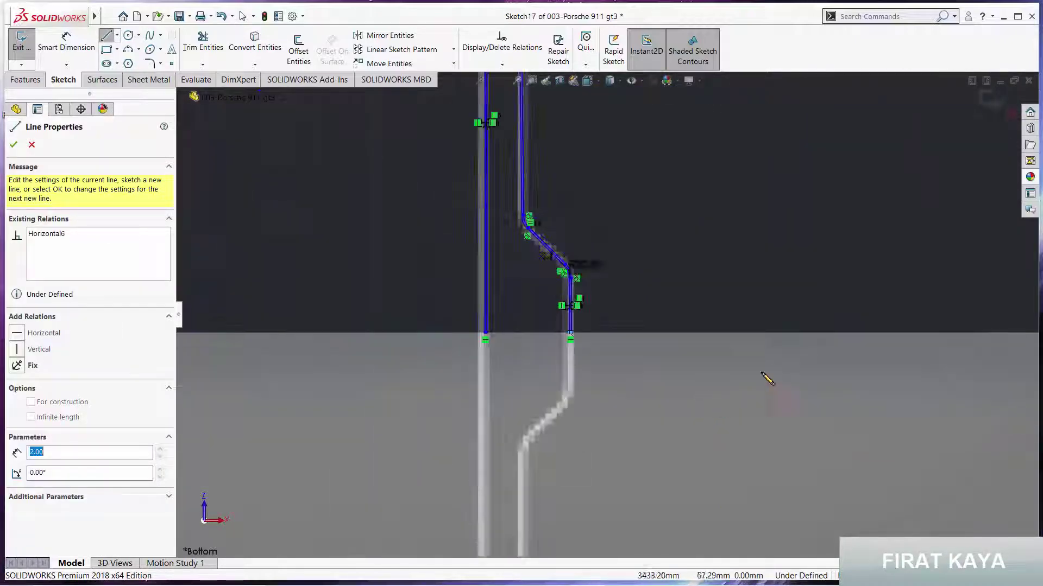
{"action": "scroll", "coordinate": [763, 373], "scroll_direction": "up", "scroll_amount": 2}
{"action": "scroll", "coordinate": [887, 319], "scroll_direction": "down", "scroll_amount": 3}
{"action": "scroll", "coordinate": [791, 361], "scroll_direction": "down", "scroll_amount": 3}
{"action": "scroll", "coordinate": [727, 341], "scroll_direction": "down", "scroll_amount": 2}
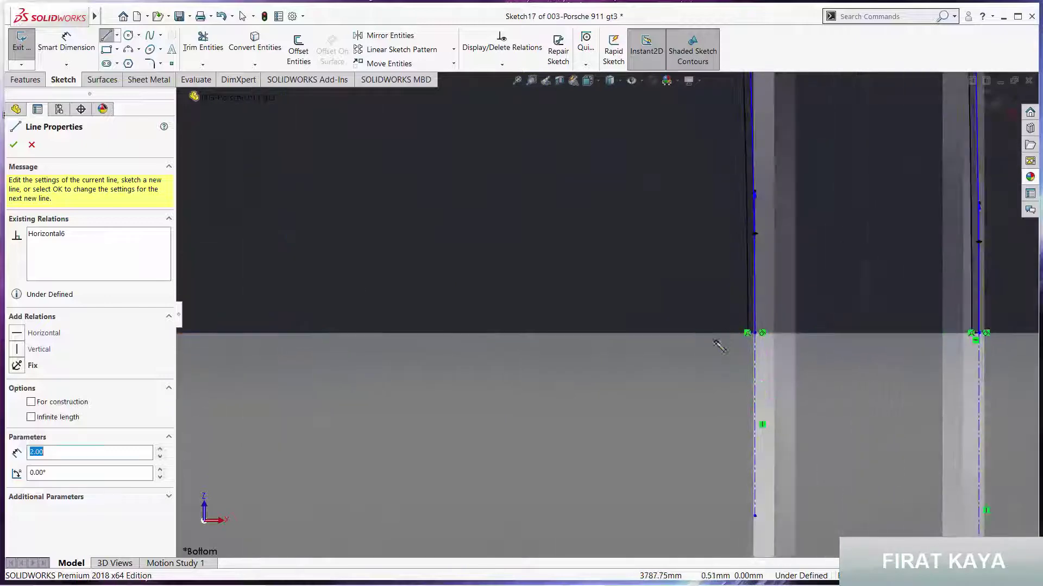
{"action": "scroll", "coordinate": [757, 341], "scroll_direction": "down", "scroll_amount": 2}
{"action": "left_click", "coordinate": [756, 324]}
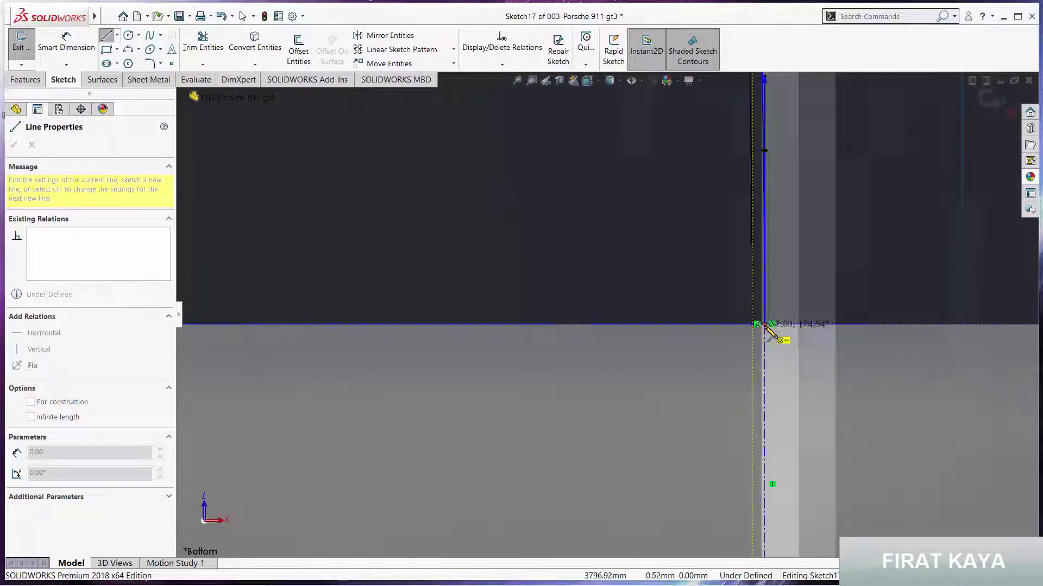
{"action": "key", "text": "Escape"}
{"action": "key", "text": "Escape"}
{"action": "scroll", "coordinate": [543, 315], "scroll_direction": "up", "scroll_amount": 2}
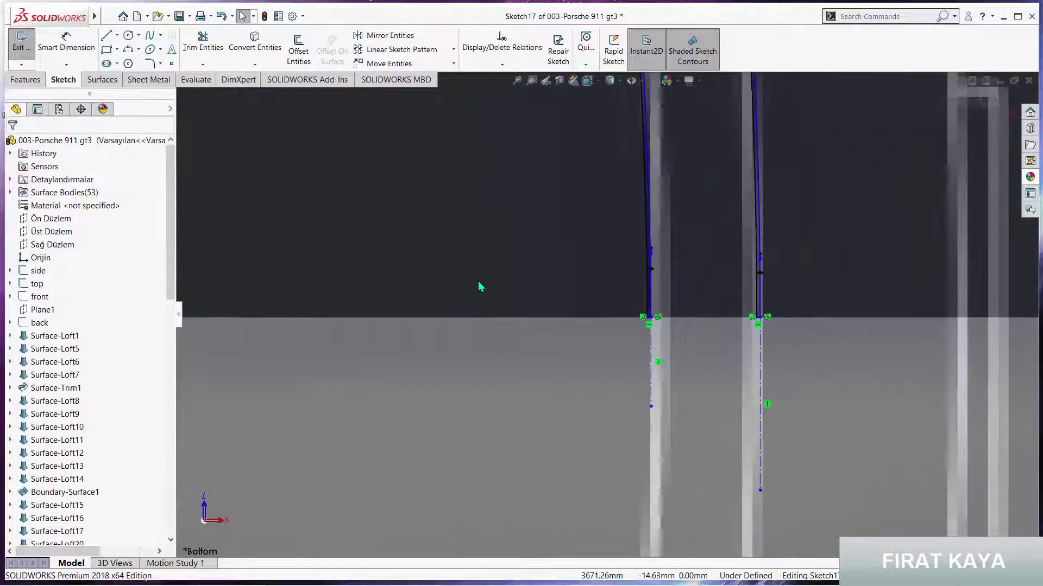
{"action": "scroll", "coordinate": [483, 279], "scroll_direction": "up", "scroll_amount": 2}
{"action": "scroll", "coordinate": [485, 271], "scroll_direction": "up", "scroll_amount": 3}
{"action": "scroll", "coordinate": [487, 262], "scroll_direction": "down", "scroll_amount": 3}
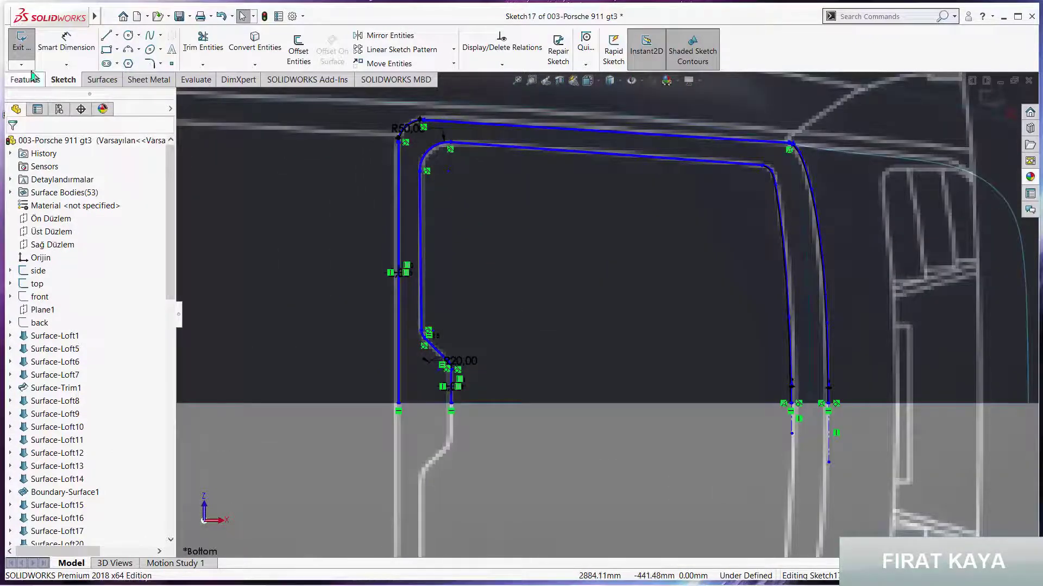
- Start a Trim Surface on the body using Sketch17 as the trim tool
{"action": "left_click", "coordinate": [103, 81]}
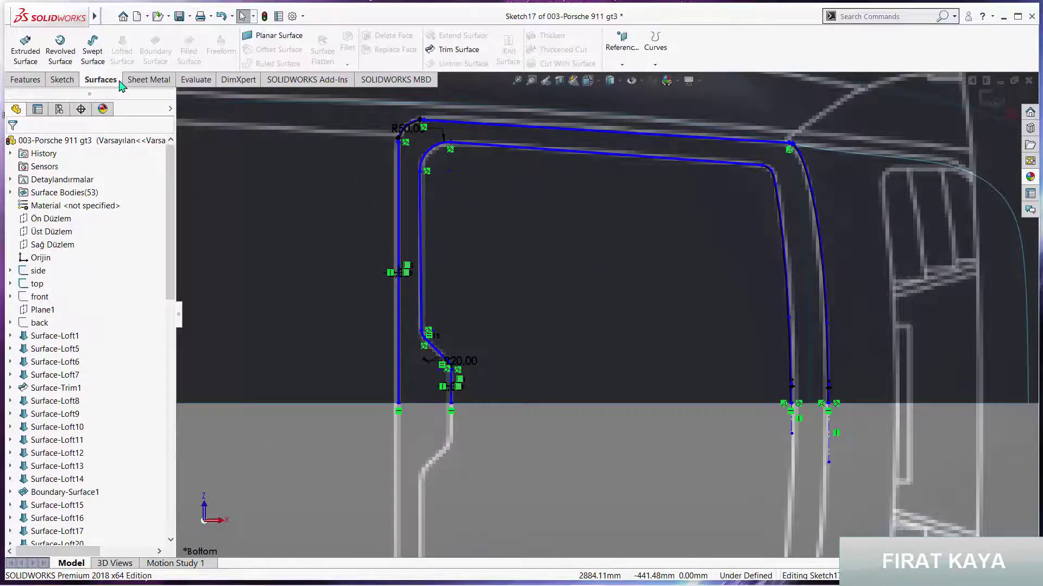
{"action": "left_click", "coordinate": [440, 52]}
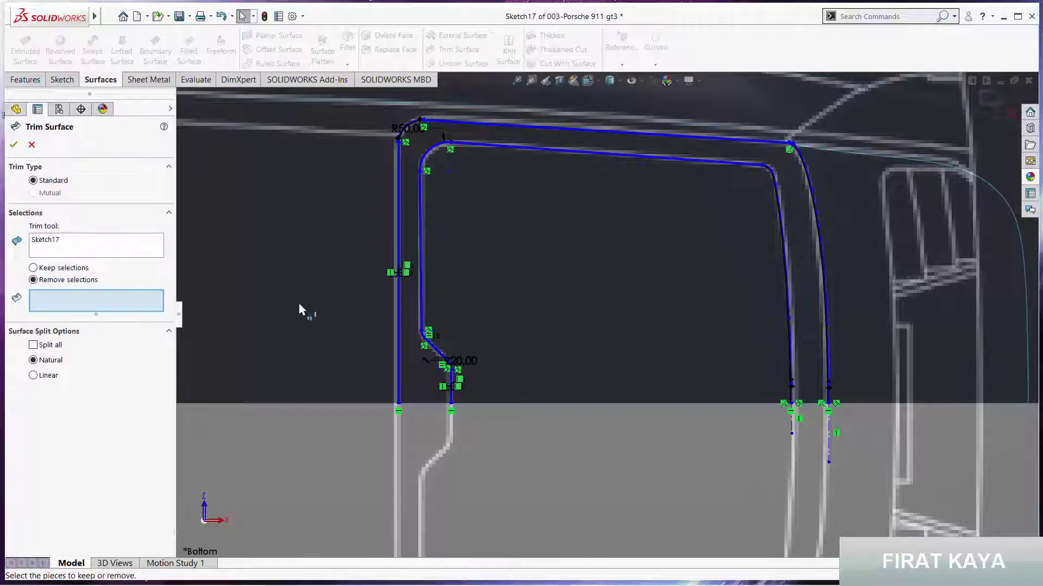
{"action": "scroll", "coordinate": [457, 386], "scroll_direction": "down", "scroll_amount": 3}
{"action": "scroll", "coordinate": [457, 386], "scroll_direction": "down", "scroll_amount": 3}
{"action": "scroll", "coordinate": [511, 369], "scroll_direction": "down", "scroll_amount": 3}
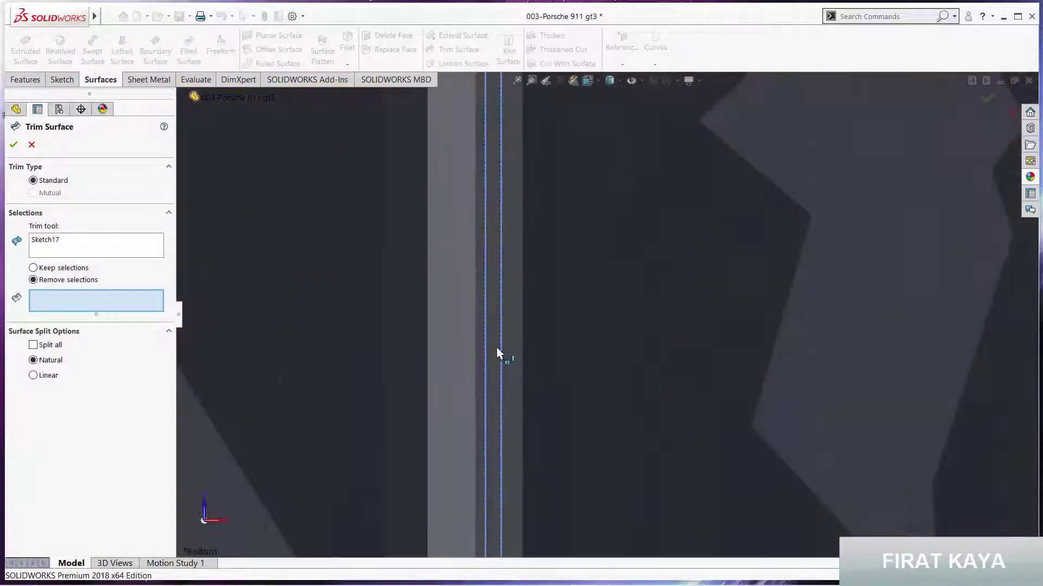
{"action": "left_click", "coordinate": [495, 352]}
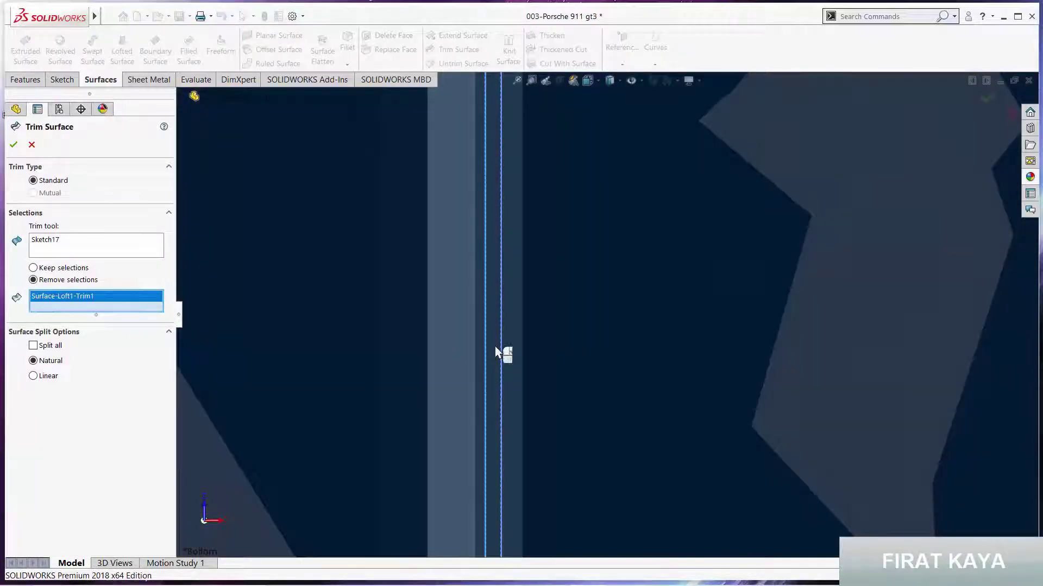
{"action": "left_click", "coordinate": [495, 351]}
- Mark Surface-Loft1-Trim3 and the window piece as the surfaces to remove
{"action": "scroll", "coordinate": [490, 324], "scroll_direction": "up", "scroll_amount": 3}
{"action": "scroll", "coordinate": [719, 335], "scroll_direction": "up", "scroll_amount": 2}
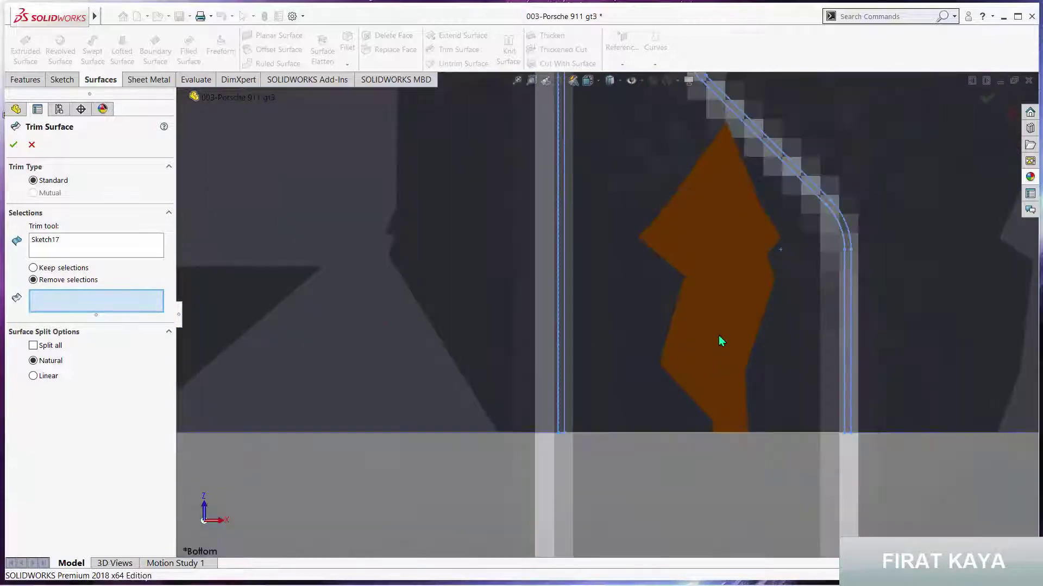
{"action": "scroll", "coordinate": [710, 319], "scroll_direction": "up", "scroll_amount": 1}
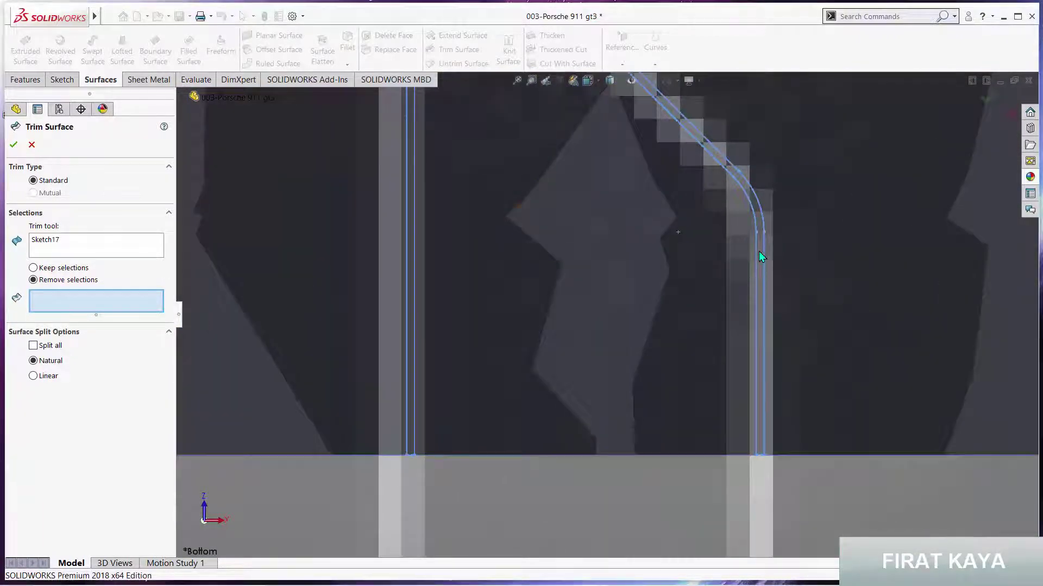
{"action": "scroll", "coordinate": [758, 251], "scroll_direction": "up", "scroll_amount": 3}
{"action": "scroll", "coordinate": [652, 270], "scroll_direction": "up", "scroll_amount": 3}
{"action": "scroll", "coordinate": [628, 249], "scroll_direction": "up", "scroll_amount": 3}
{"action": "scroll", "coordinate": [645, 277], "scroll_direction": "down", "scroll_amount": 2}
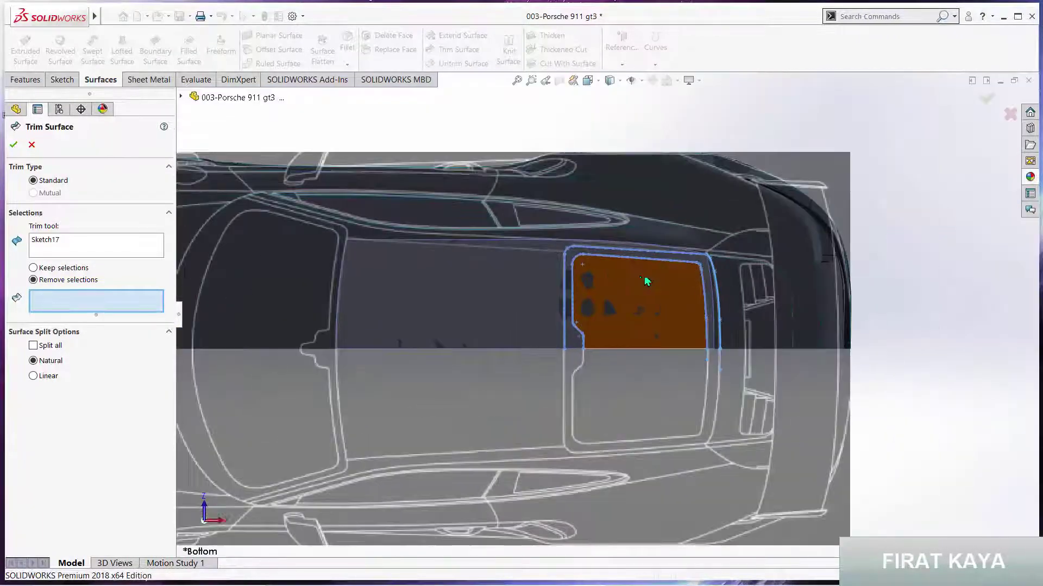
{"action": "scroll", "coordinate": [640, 281], "scroll_direction": "down", "scroll_amount": 2}
{"action": "scroll", "coordinate": [635, 274], "scroll_direction": "down", "scroll_amount": 2}
{"action": "scroll", "coordinate": [637, 272], "scroll_direction": "down", "scroll_amount": 2}
{"action": "scroll", "coordinate": [634, 266], "scroll_direction": "down", "scroll_amount": 2}
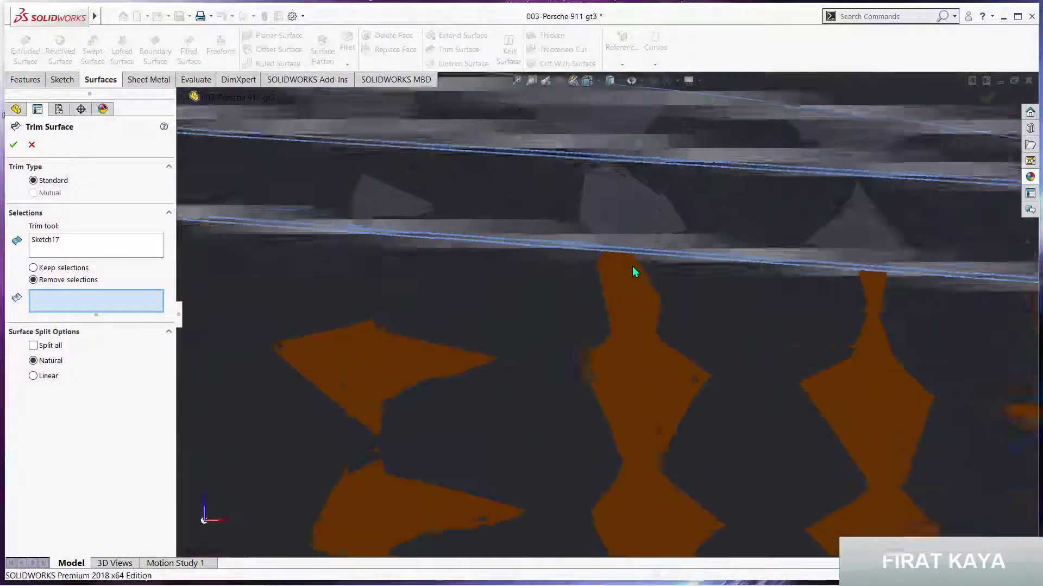
{"action": "scroll", "coordinate": [632, 266], "scroll_direction": "down", "scroll_amount": 2}
{"action": "left_click", "coordinate": [633, 246]}
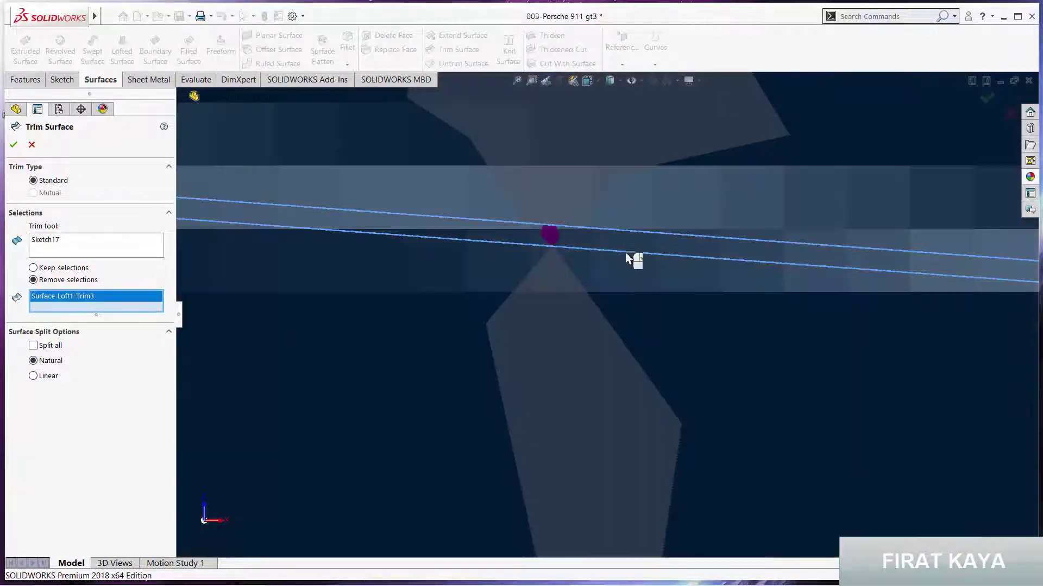
{"action": "scroll", "coordinate": [588, 271], "scroll_direction": "down", "scroll_amount": 2}
{"action": "scroll", "coordinate": [604, 256], "scroll_direction": "down", "scroll_amount": 2}
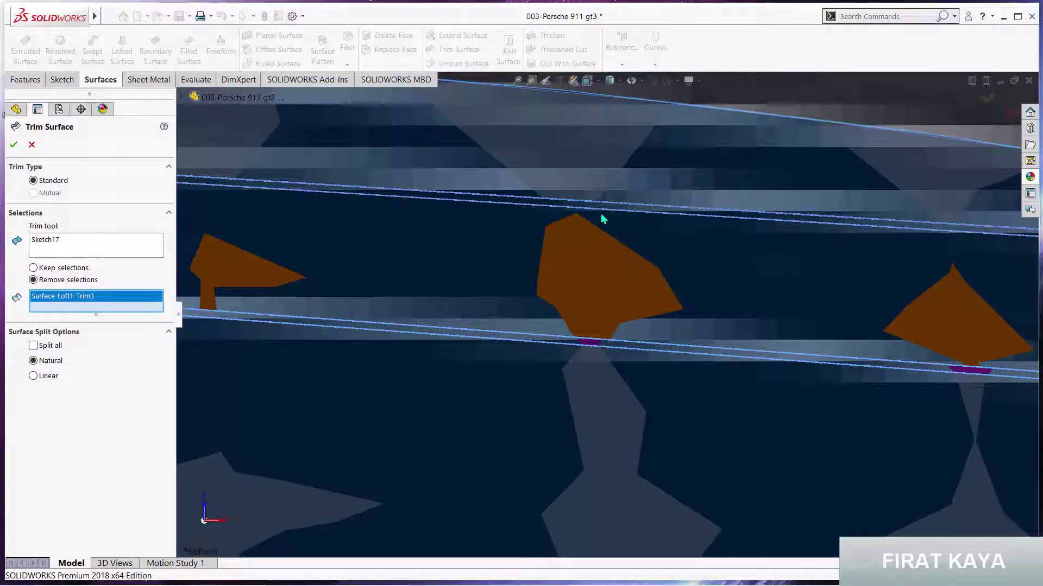
{"action": "left_click", "coordinate": [602, 212]}
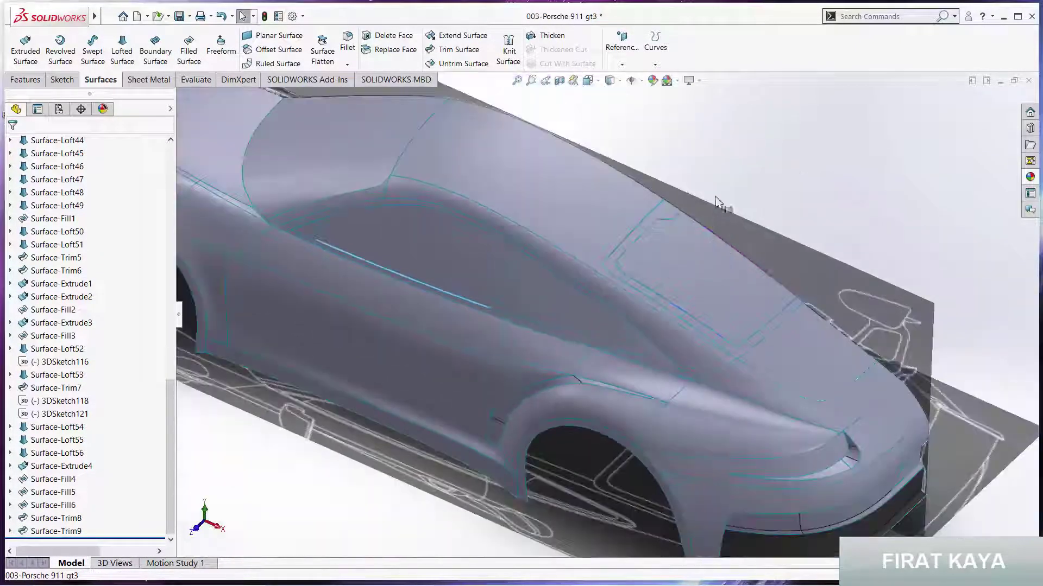
- Switch to plain shaded display and apply a dark High Gloss plastic to the window frame body
{"action": "left_click", "coordinate": [610, 81]}
{"action": "left_click", "coordinate": [610, 114]}
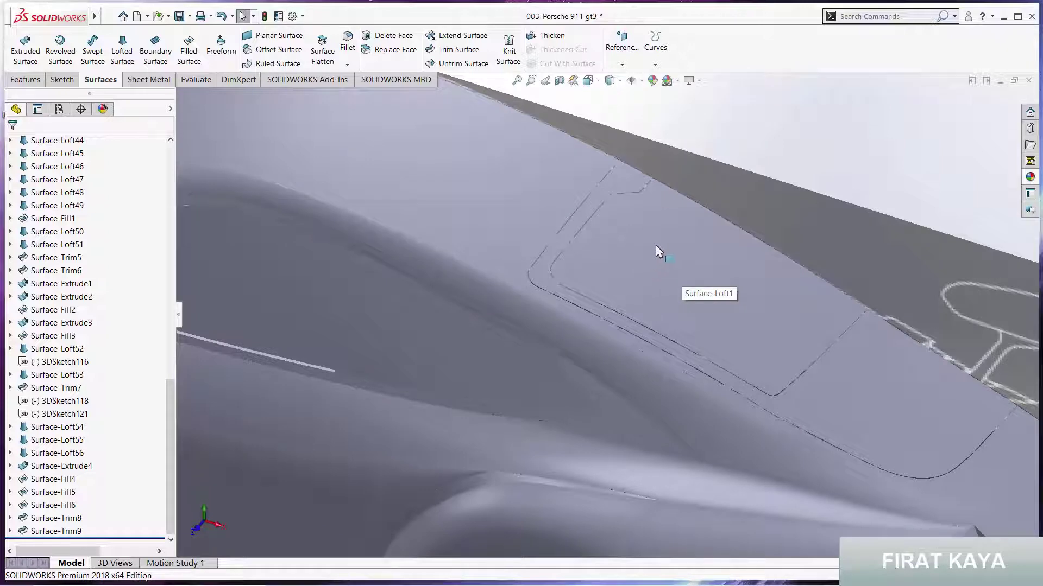
{"action": "left_click", "coordinate": [1030, 178]}
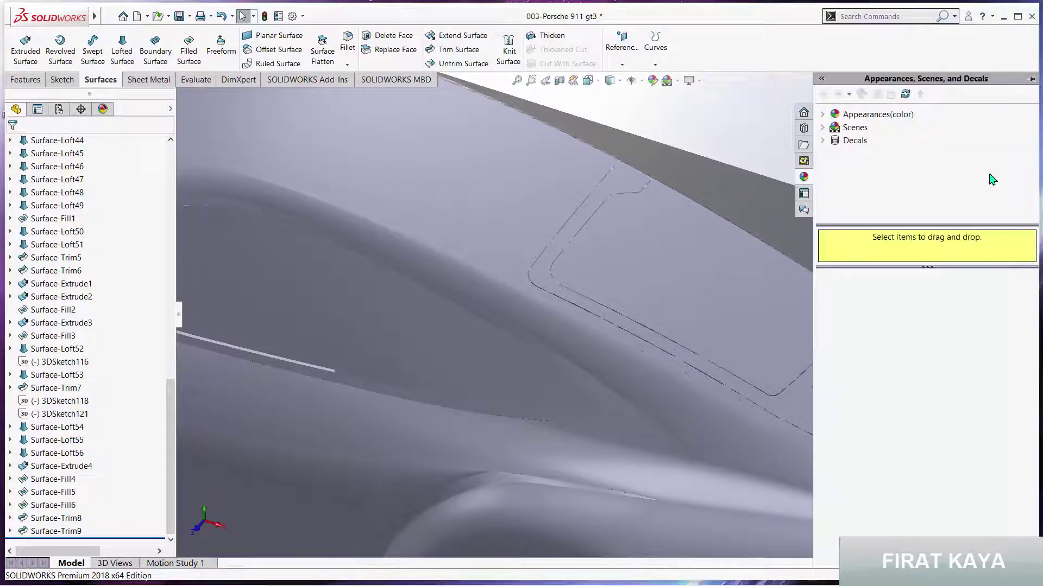
{"action": "double_click", "coordinate": [863, 114]}
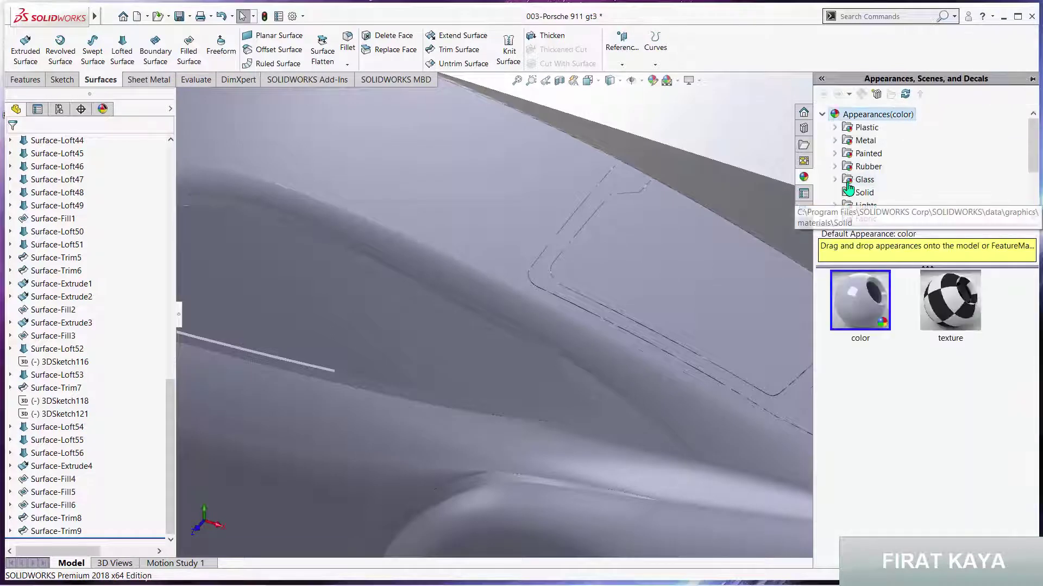
{"action": "left_click", "coordinate": [835, 153]}
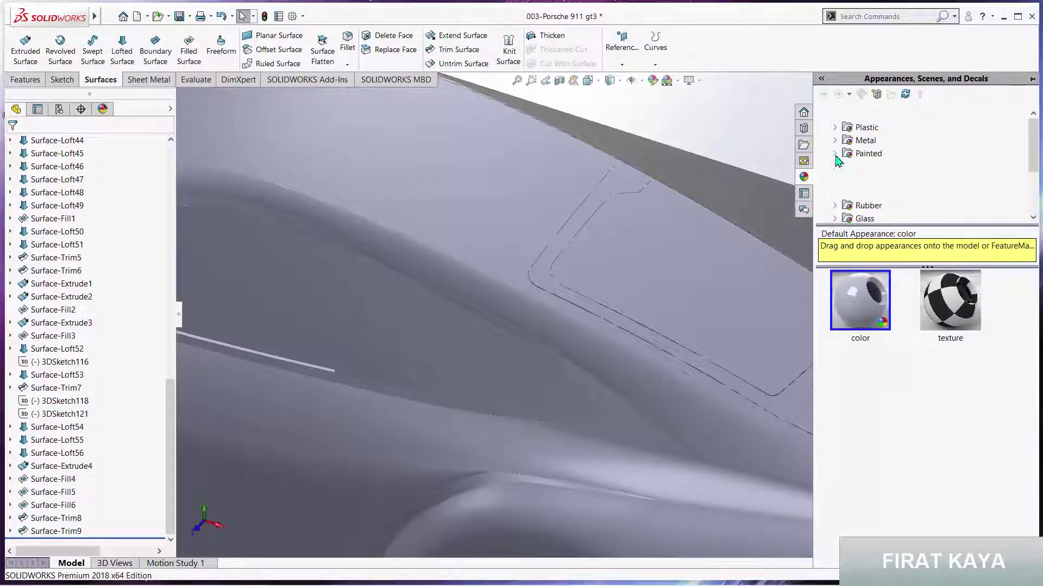
{"action": "left_click", "coordinate": [835, 127]}
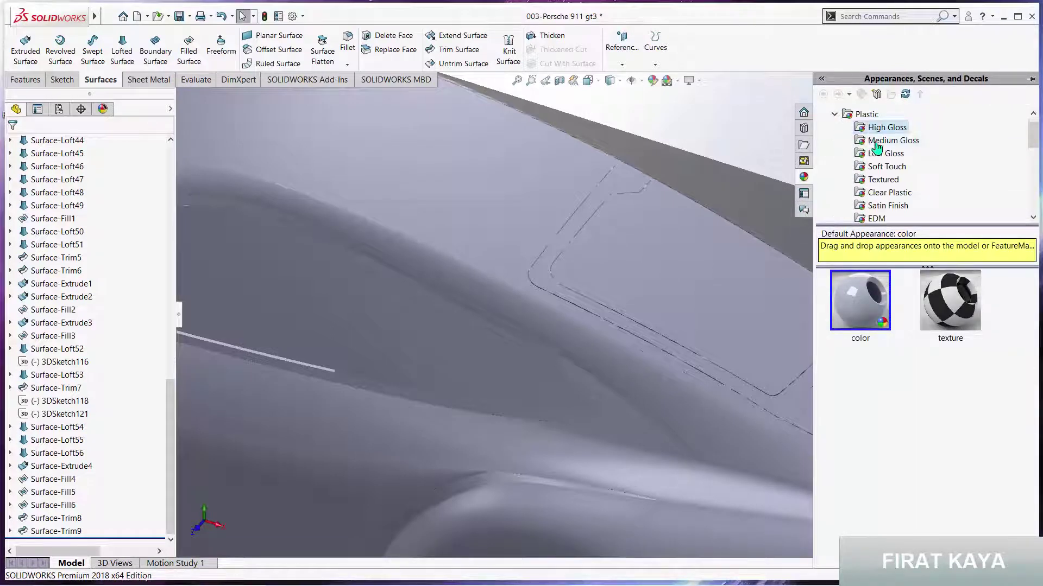
{"action": "left_click_drag", "start_coordinate": [861, 513], "coordinate": [826, 409]}
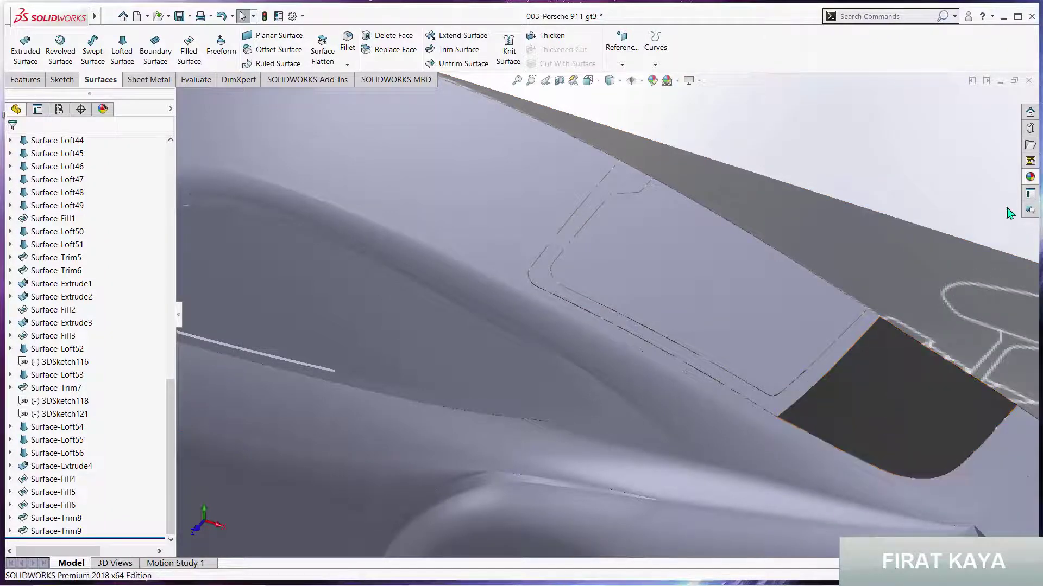
{"action": "left_click", "coordinate": [1029, 178]}
{"action": "left_click_drag", "start_coordinate": [859, 481], "coordinate": [782, 413]}
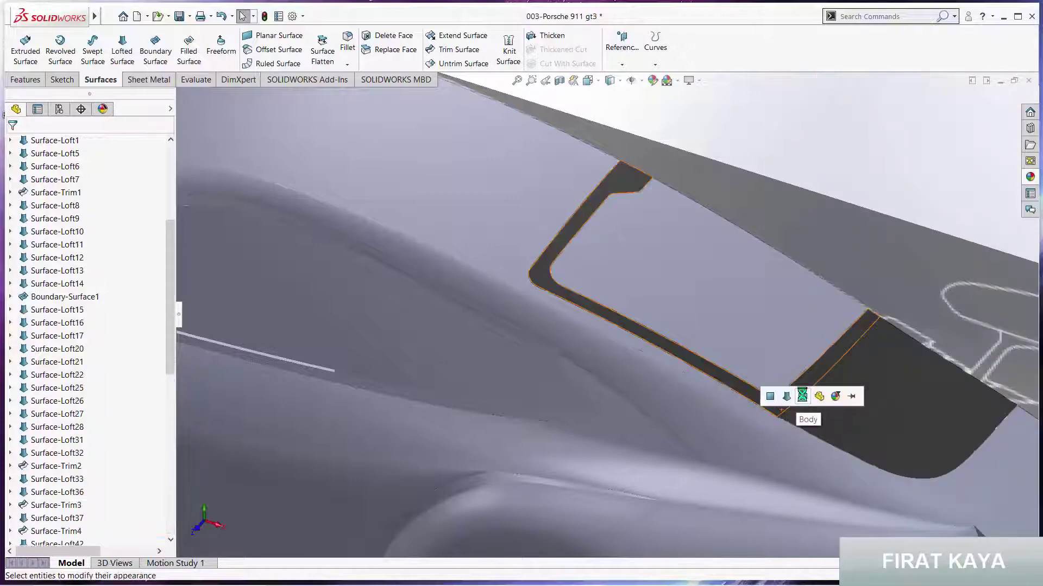
{"action": "left_click", "coordinate": [800, 396]}
- Apply clear Thick Gloss glass to the window pane, then orbit to a front three-quarter view
{"action": "left_click", "coordinate": [1030, 178]}
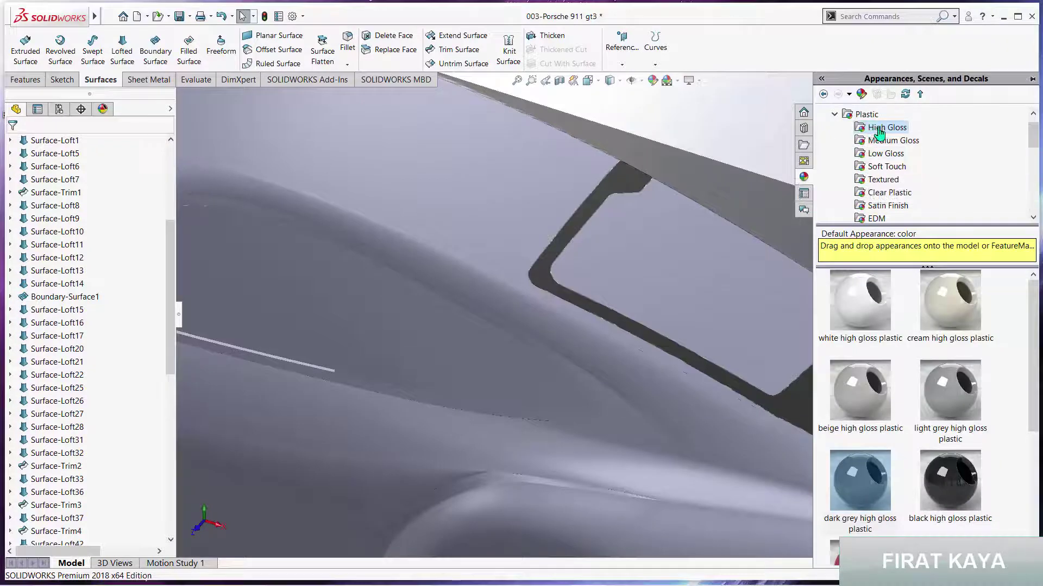
{"action": "double_click", "coordinate": [844, 119]}
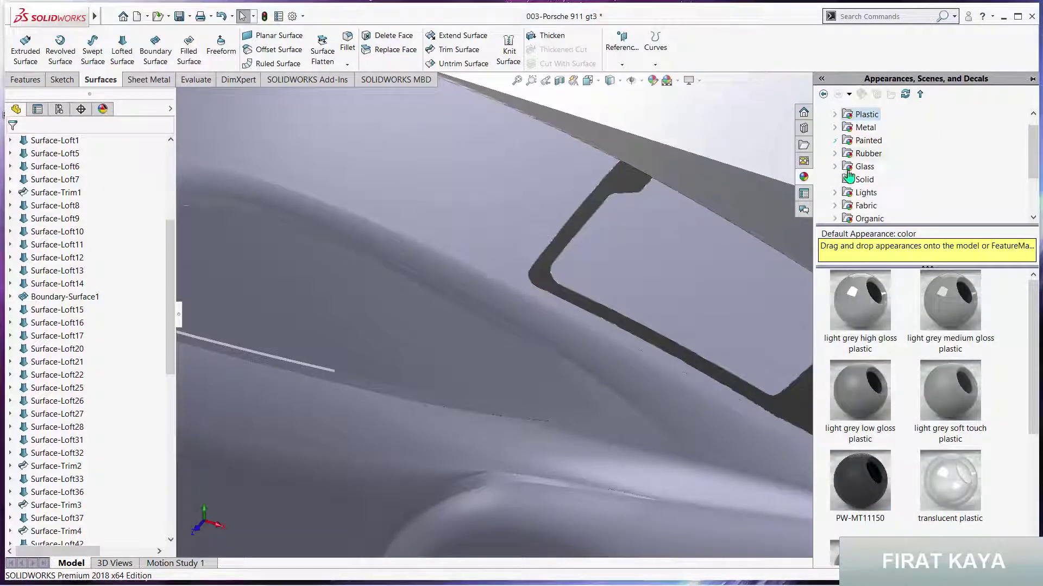
{"action": "left_click", "coordinate": [836, 168]}
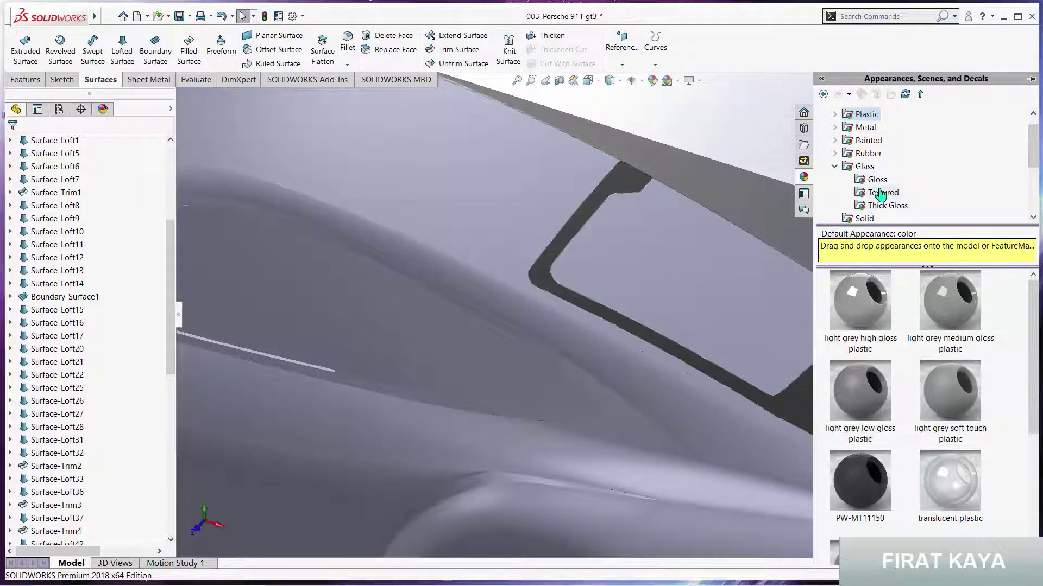
{"action": "left_click", "coordinate": [878, 208]}
{"action": "left_click_drag", "start_coordinate": [867, 296], "coordinate": [735, 292]}
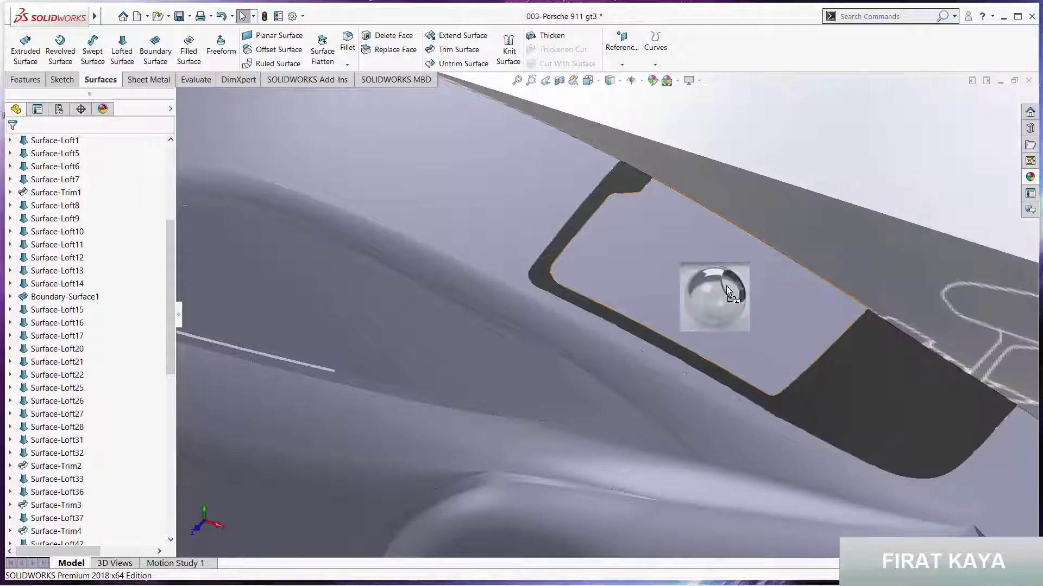
{"action": "left_click", "coordinate": [737, 286]}
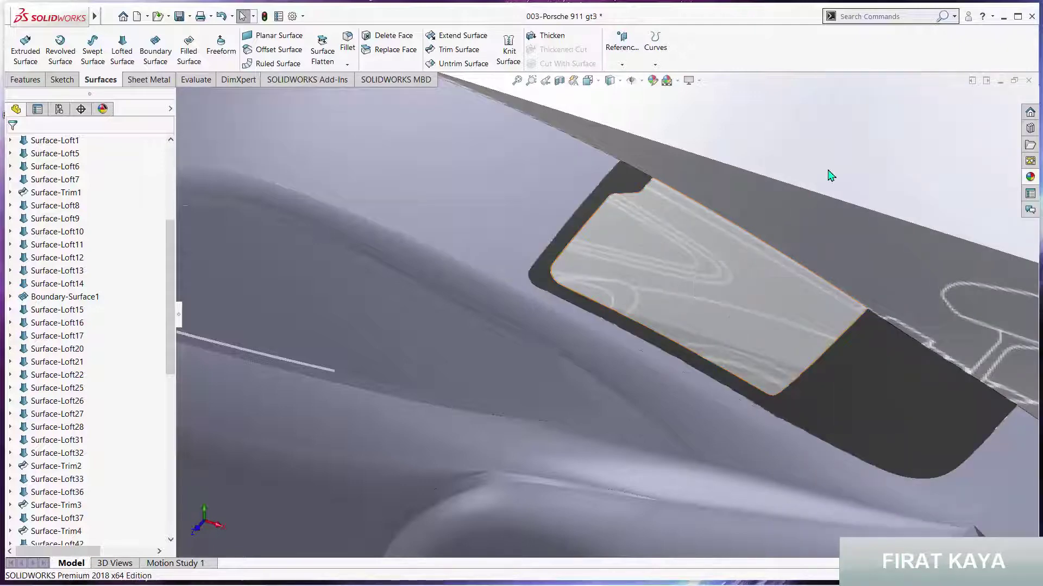
{"action": "mouse_move", "coordinate": [729, 270]}
{"action": "middle_mouse_down"}
{"action": "mouse_move", "coordinate": [661, 198]}
{"action": "mouse_move", "coordinate": [677, 202]}
{"action": "middle_mouse_up"}
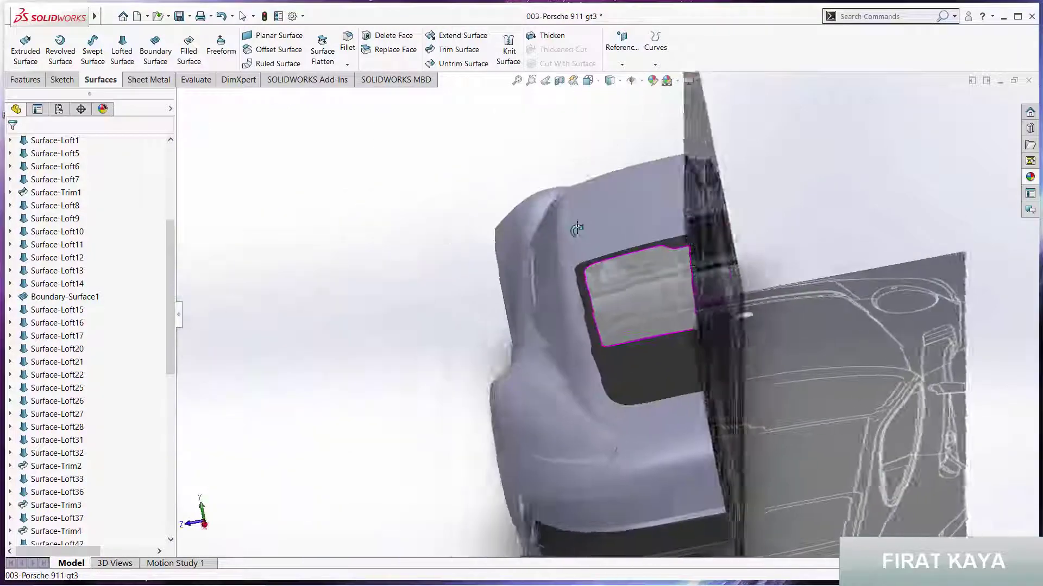
{"action": "scroll", "coordinate": [580, 335], "scroll_direction": "up", "scroll_amount": 5}
{"action": "middle_click_drag", "start_coordinate": [580, 335], "coordinate": [559, 331]}
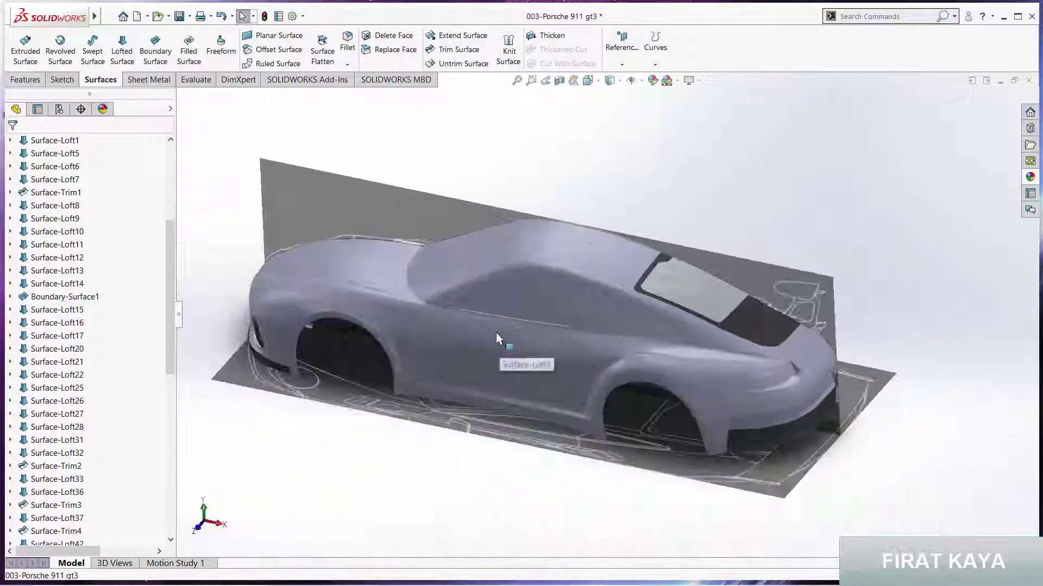